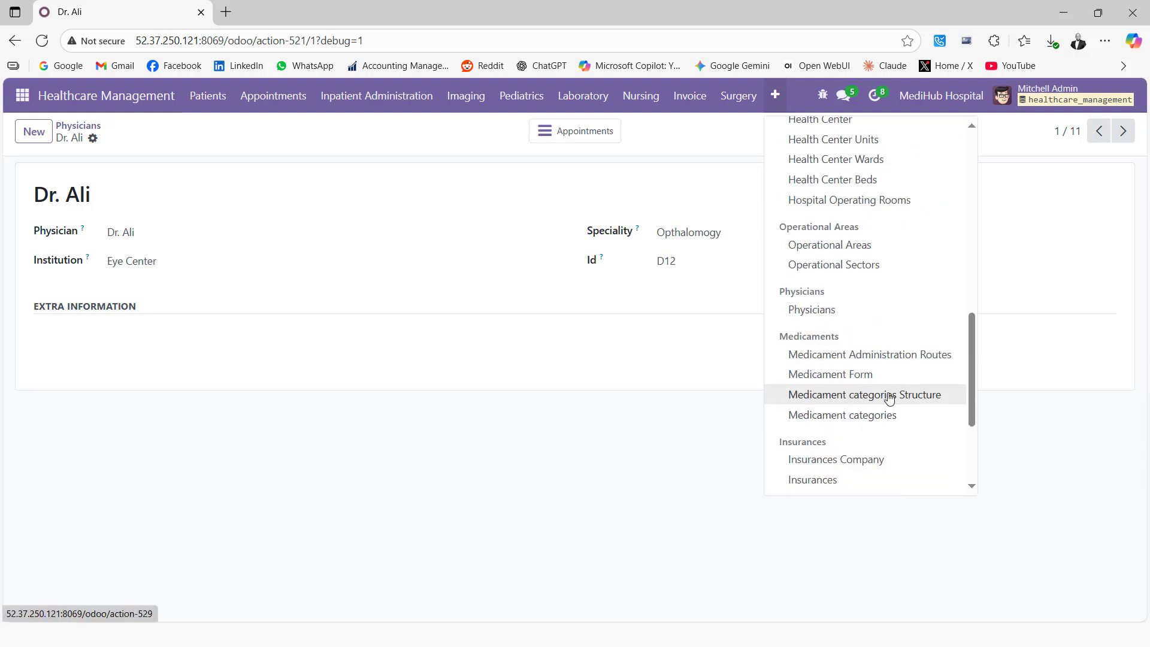
# Open the MediHub Hospital record, located in Nairobi, Kenya, from the Health Center list.
pyautogui.scroll(1, 891, 401)
pyautogui.click(841, 193)
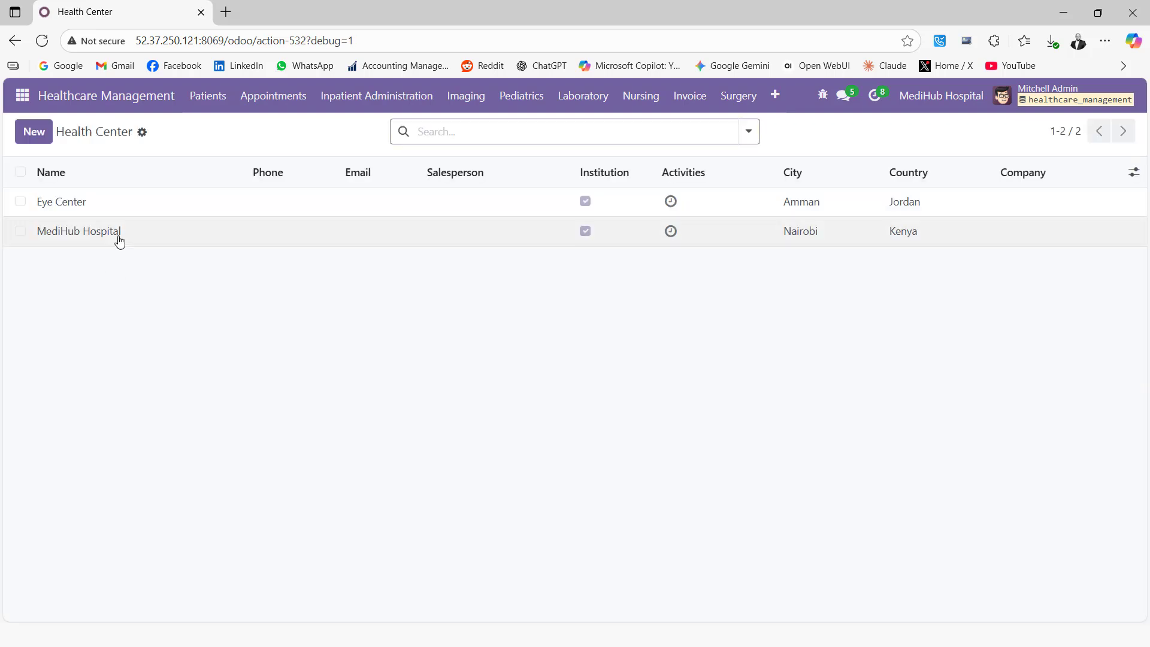
pyautogui.click(81, 238)
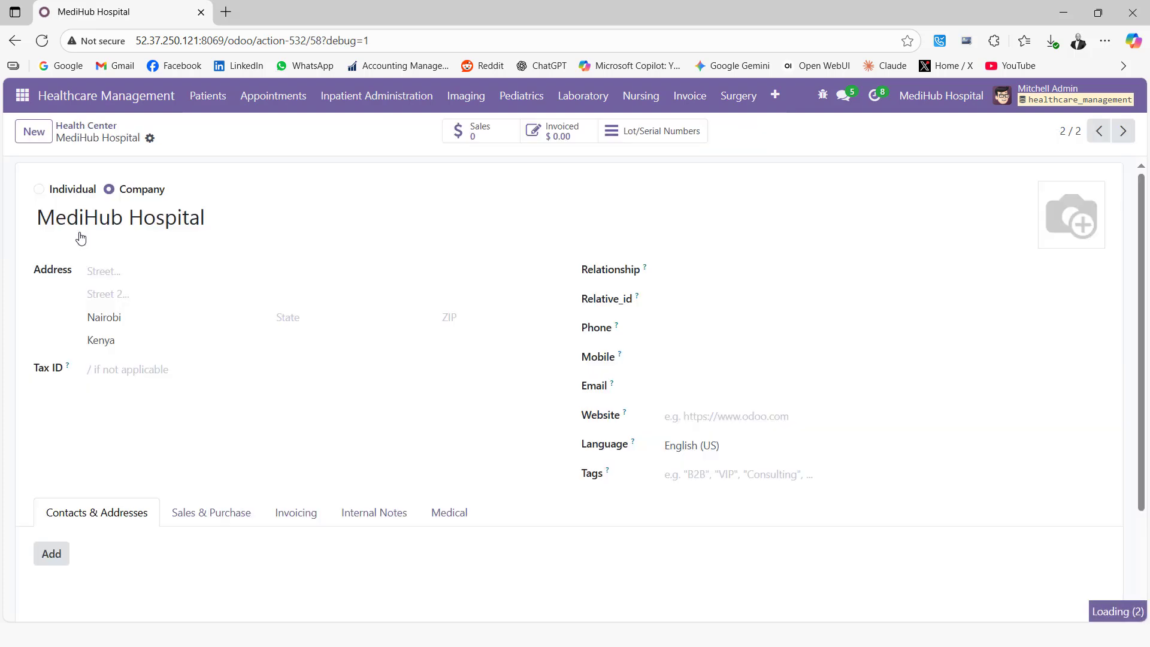
# Go to the Health Center Buildings list, showing four buildings for Eye Center and MediHub Hospital.
pyautogui.click(777, 99)
pyautogui.scroll(-7, 832, 354)
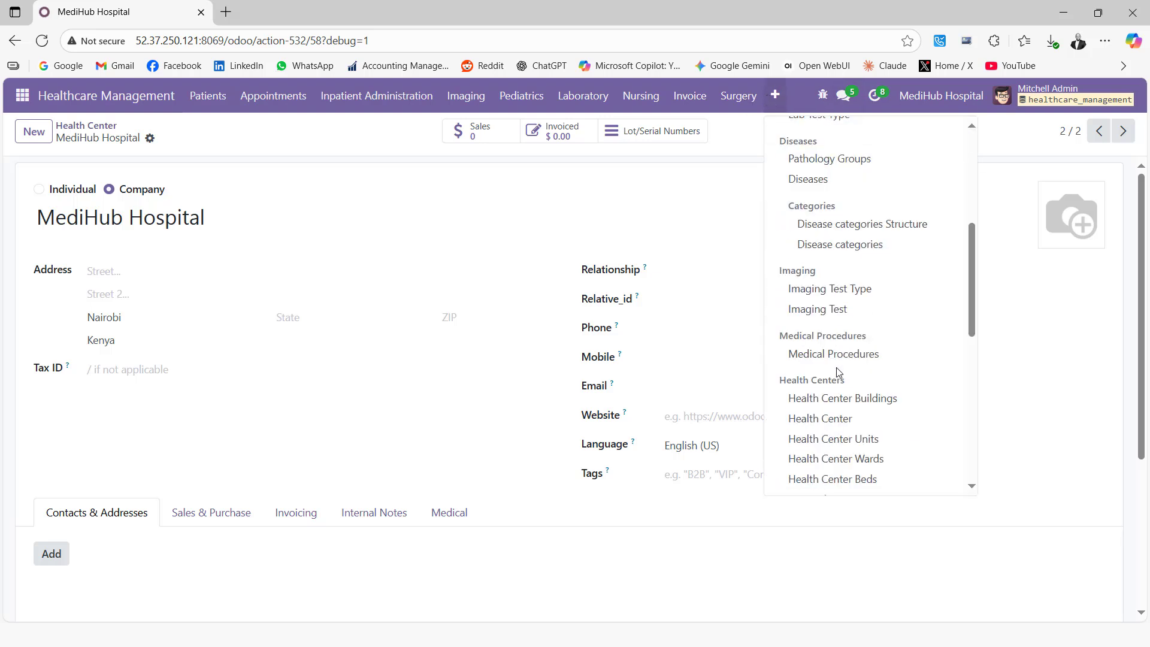
pyautogui.click(834, 249)
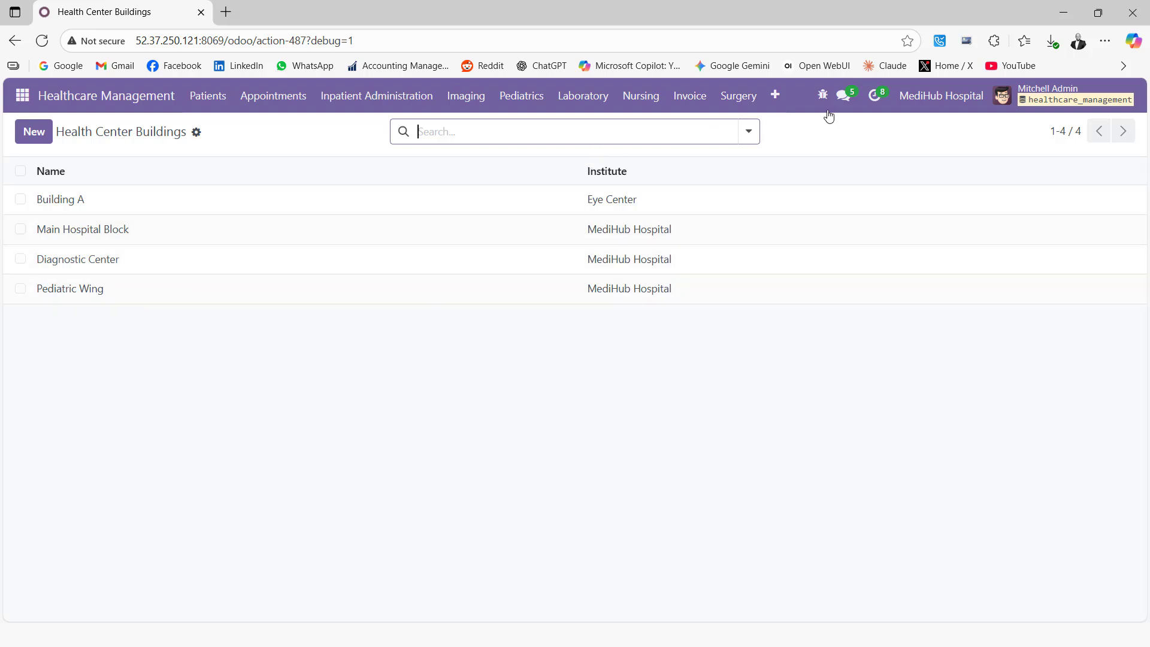
pyautogui.click(774, 95)
pyautogui.scroll(-4, 858, 353)
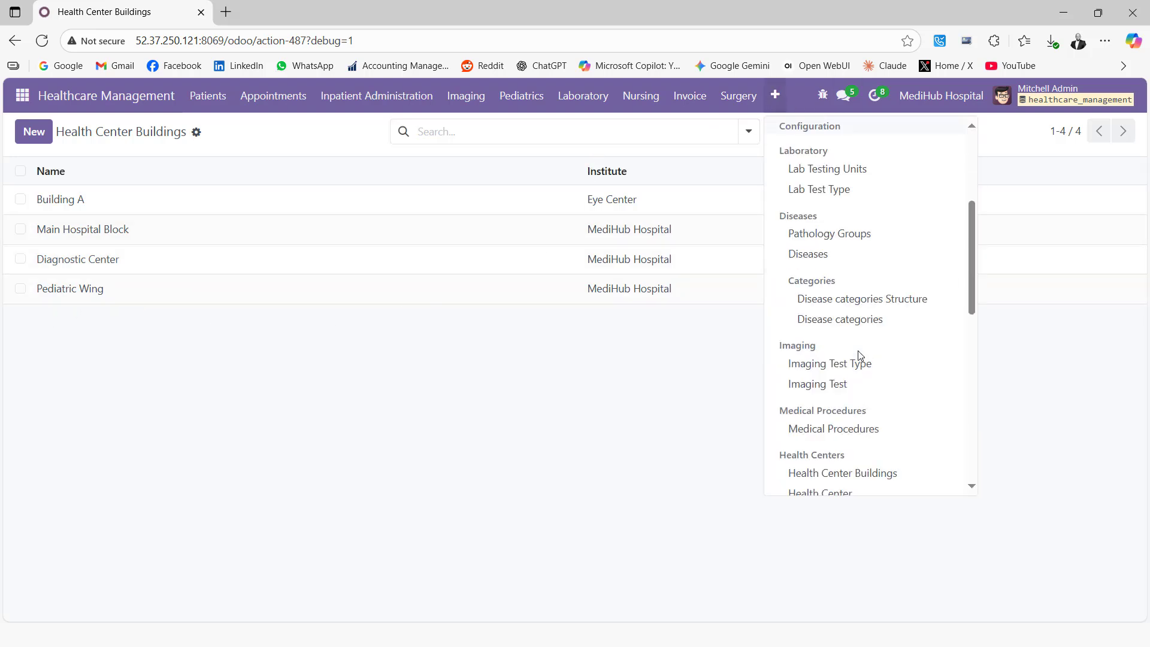
pyautogui.scroll(-4, 868, 361)
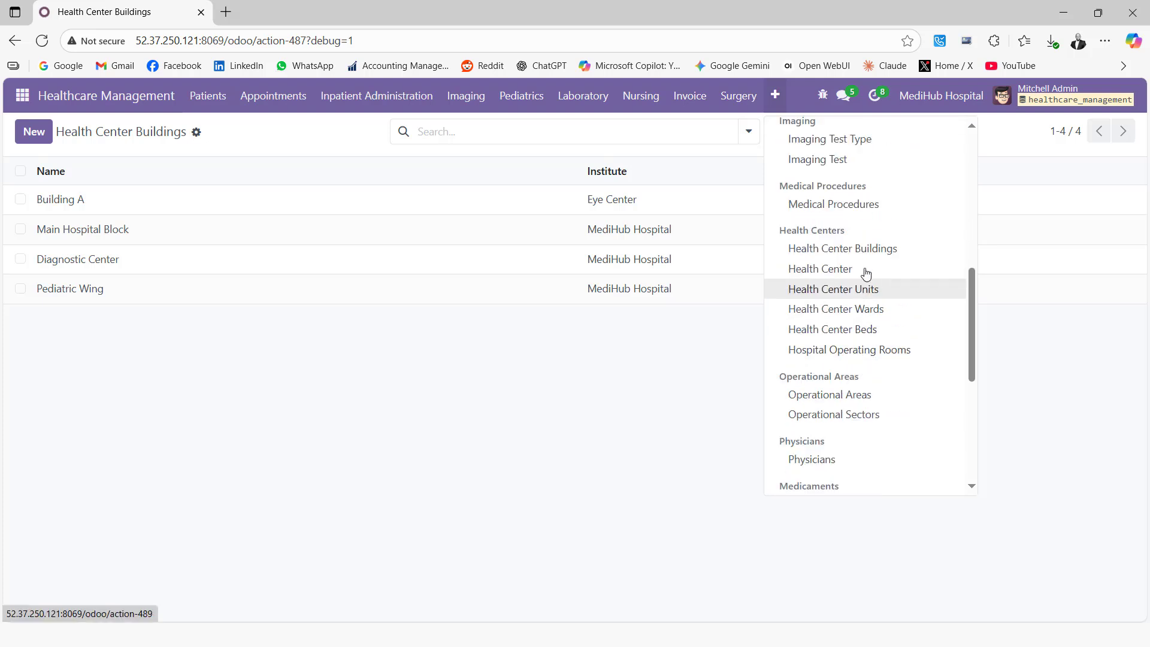
# Open the Radiology Unit (code U03) from the Health Center Units list.
pyautogui.click(860, 291)
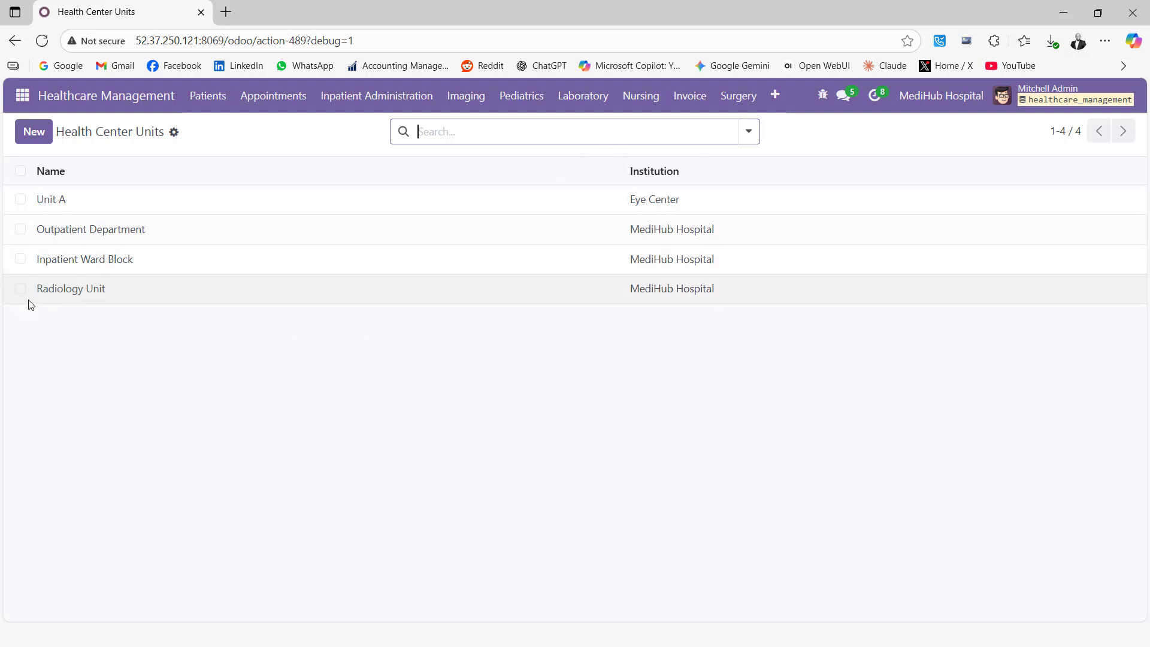
pyautogui.click(50, 289)
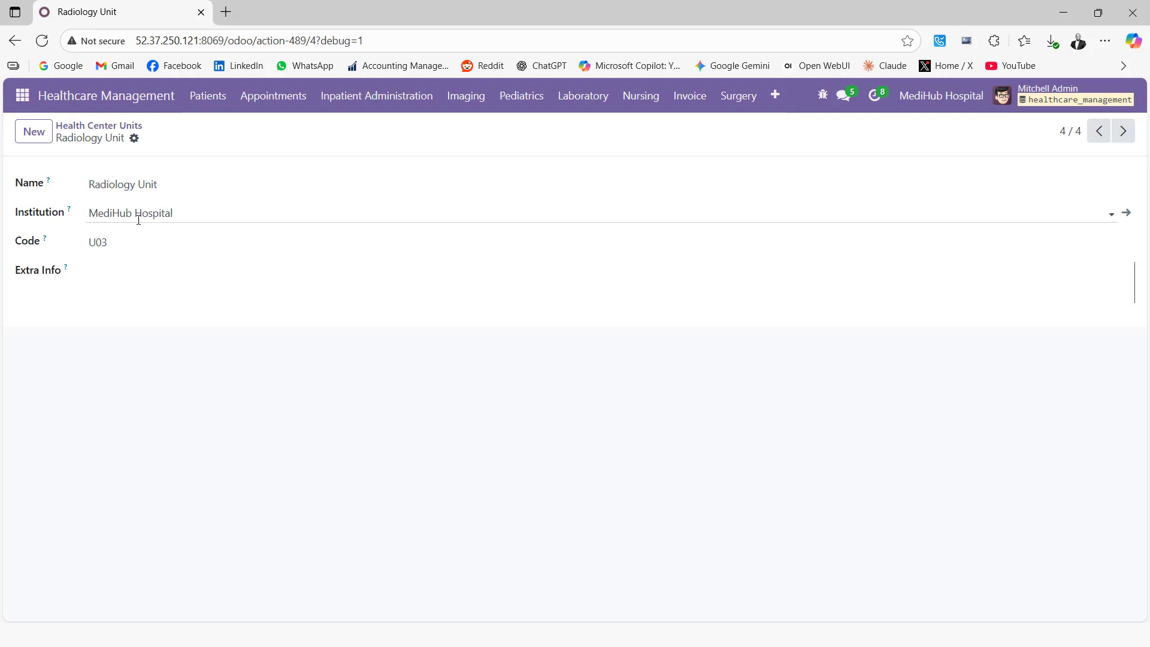
pyautogui.click(776, 97)
pyautogui.scroll(-5, 868, 359)
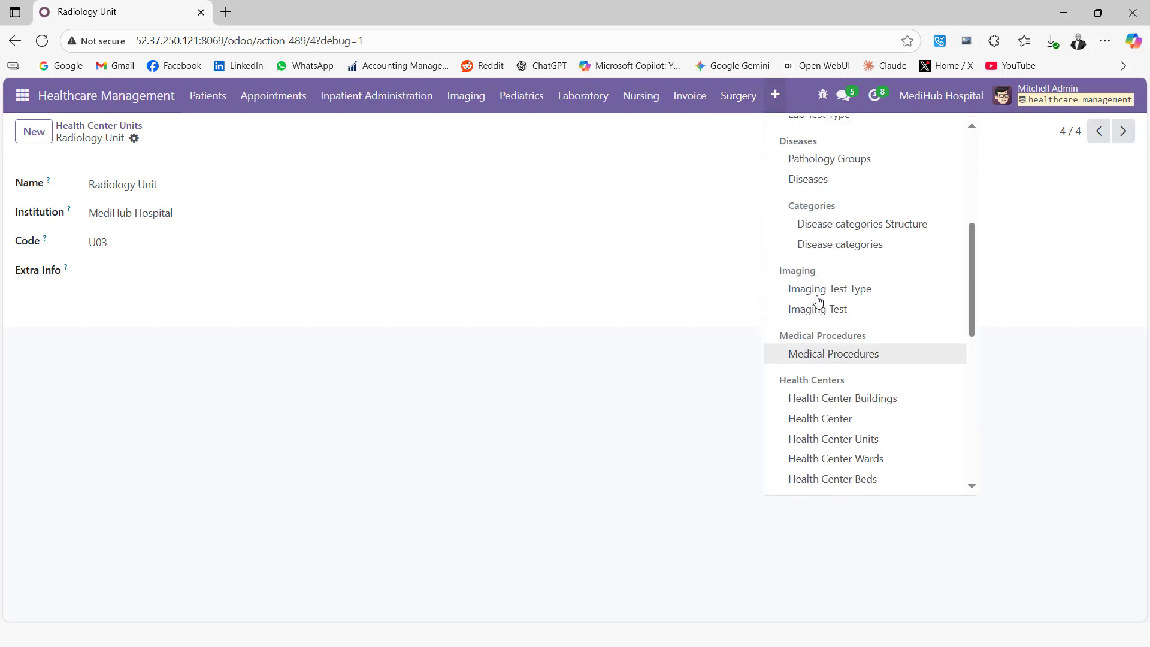
pyautogui.scroll(-3, 831, 288)
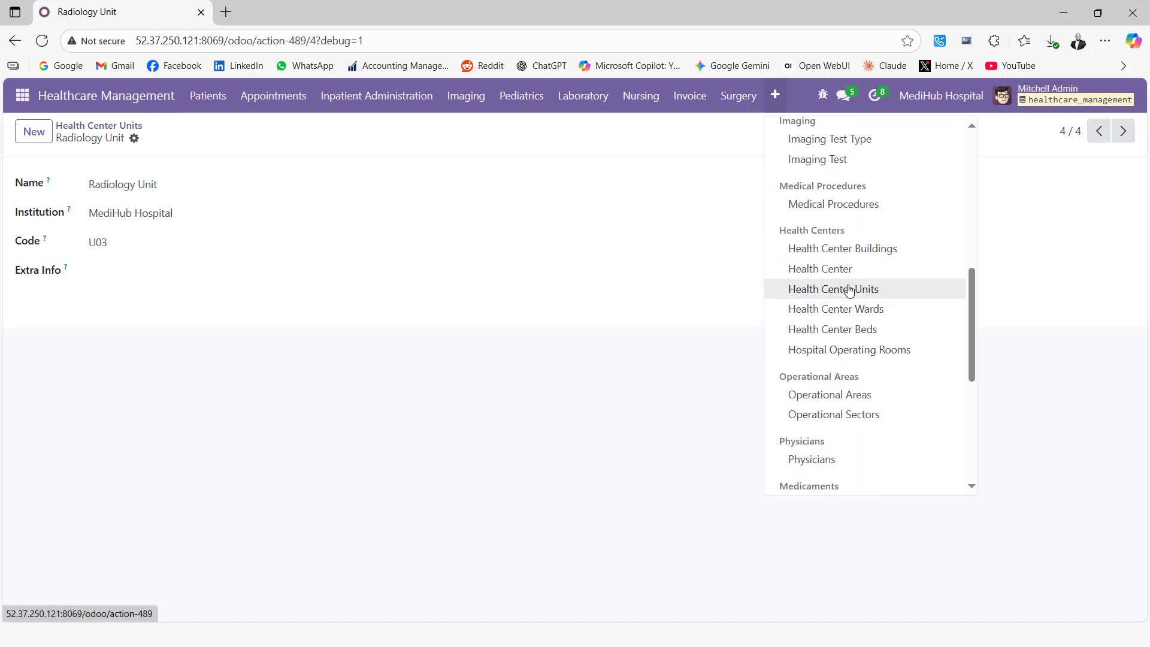
# Open the Male Medical Ward, a 20-bed ward on floor 3 of Main Hospital Block.
pyautogui.click(848, 309)
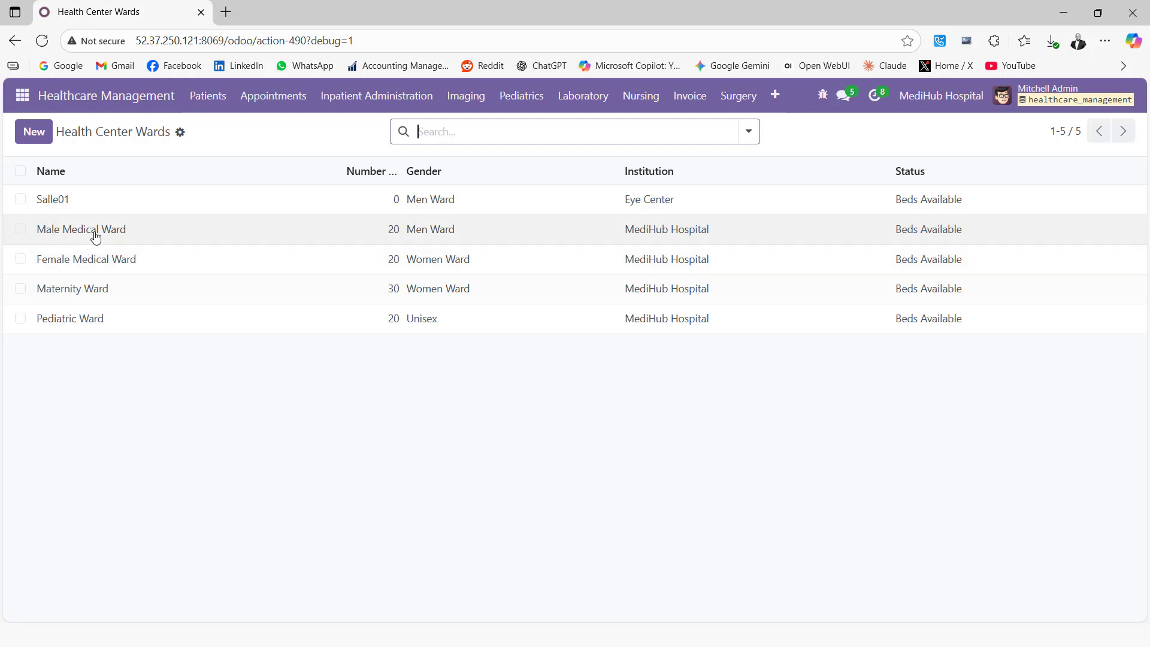
pyautogui.click(96, 232)
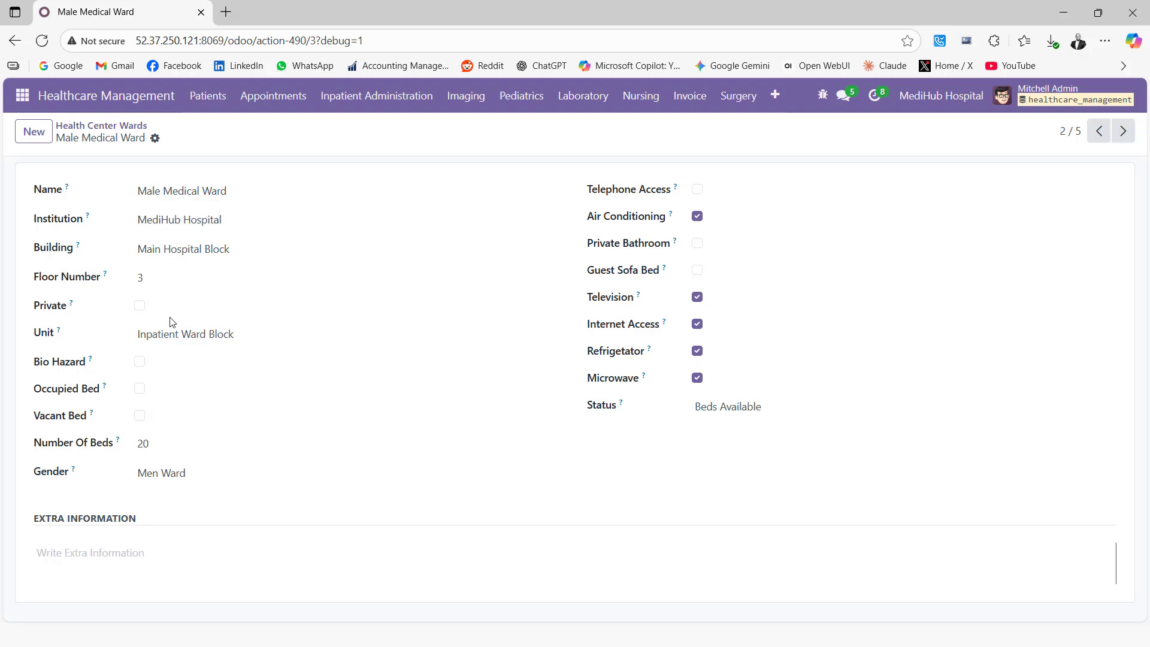
pyautogui.click(775, 101)
pyautogui.scroll(-6, 869, 337)
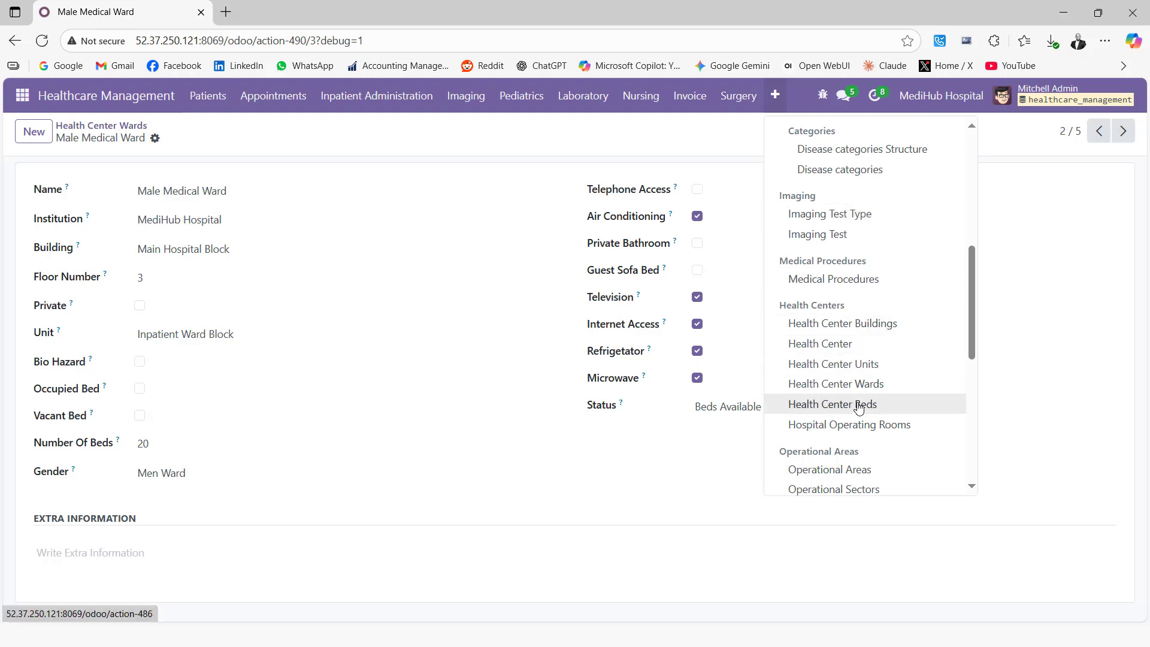
# Open bed BD02 from the Health Center Beds list, keeping its Gatch Bed admission type.
pyautogui.click(858, 405)
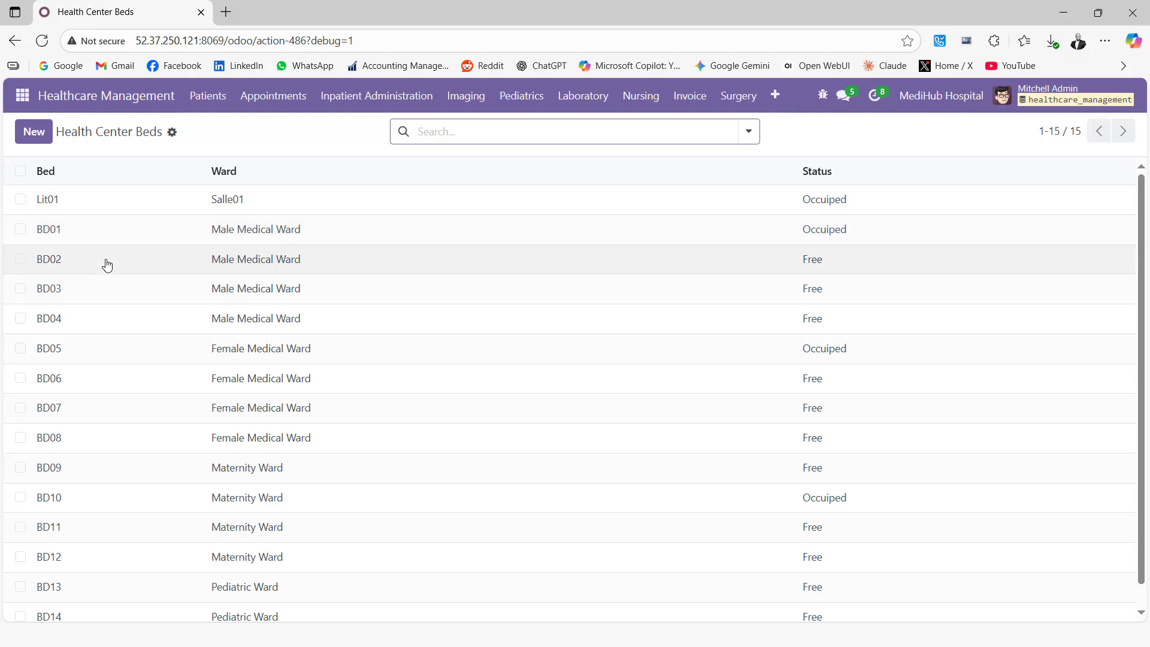
pyautogui.click(322, 264)
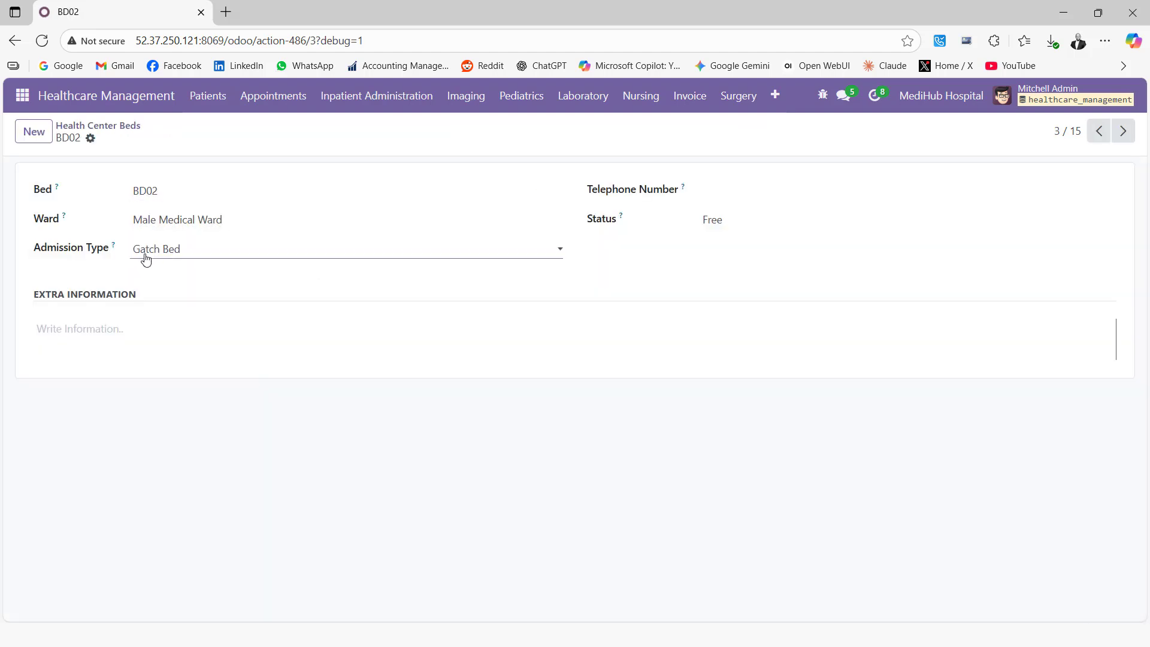
pyautogui.click(202, 252)
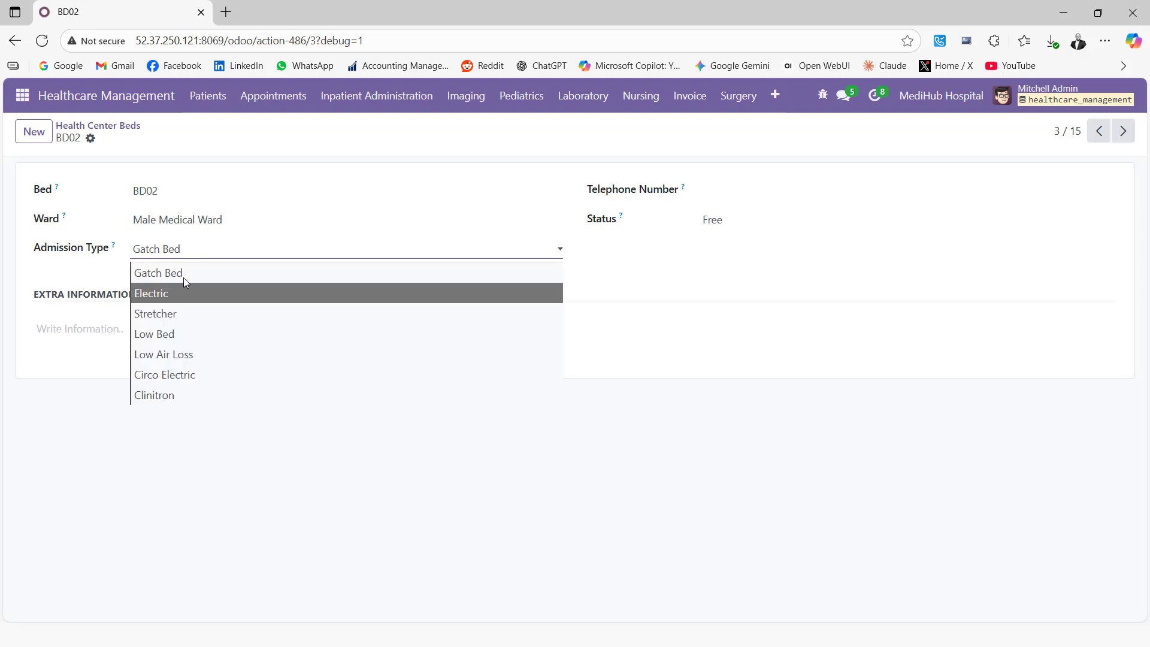
pyautogui.click(538, 133)
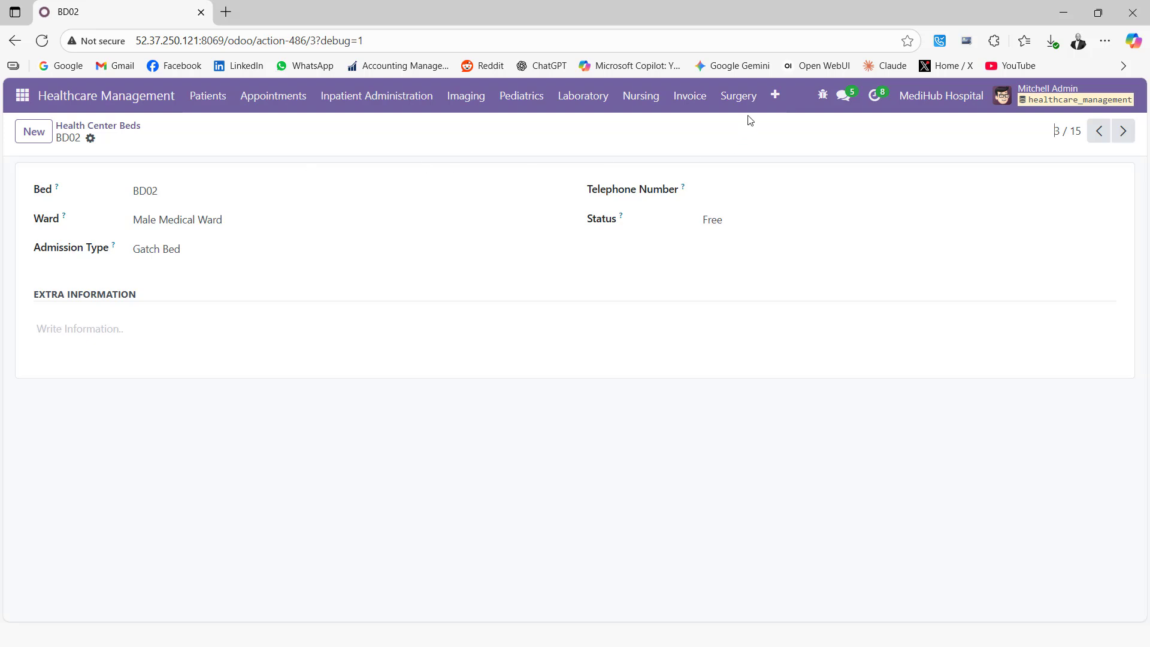
pyautogui.click(777, 97)
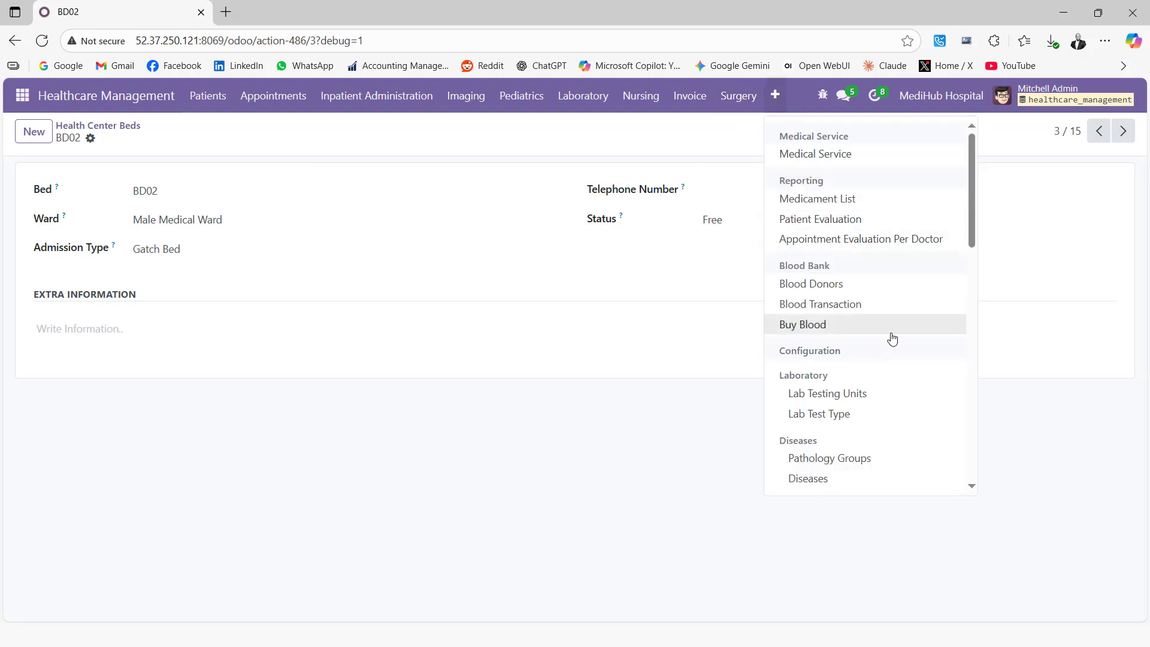
pyautogui.scroll(-3, 880, 336)
pyautogui.scroll(-9, 881, 339)
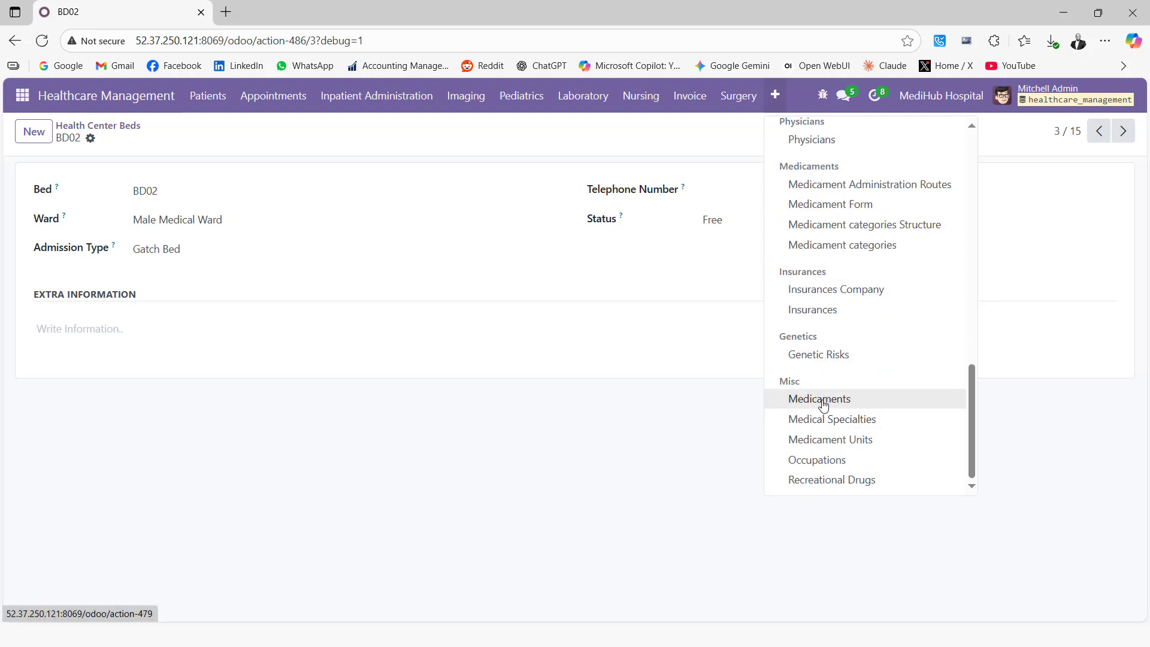
# Open the Aldomet 250mg Tabs medicament and browse its tabs through to Extra Info.
pyautogui.click(822, 405)
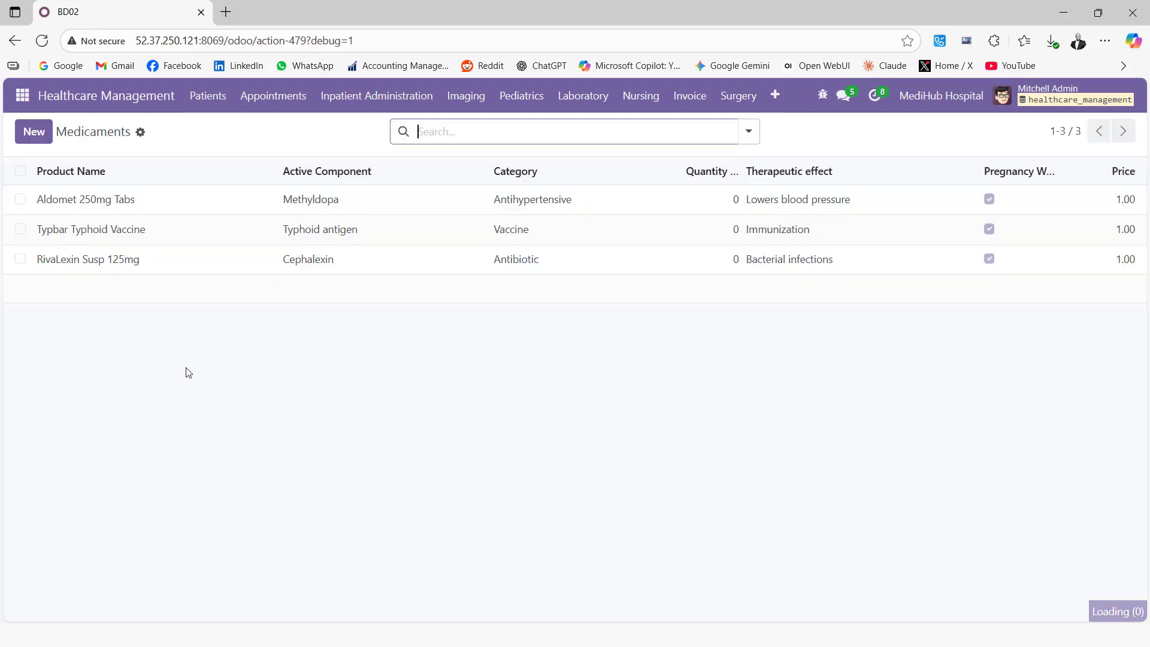
pyautogui.click(91, 203)
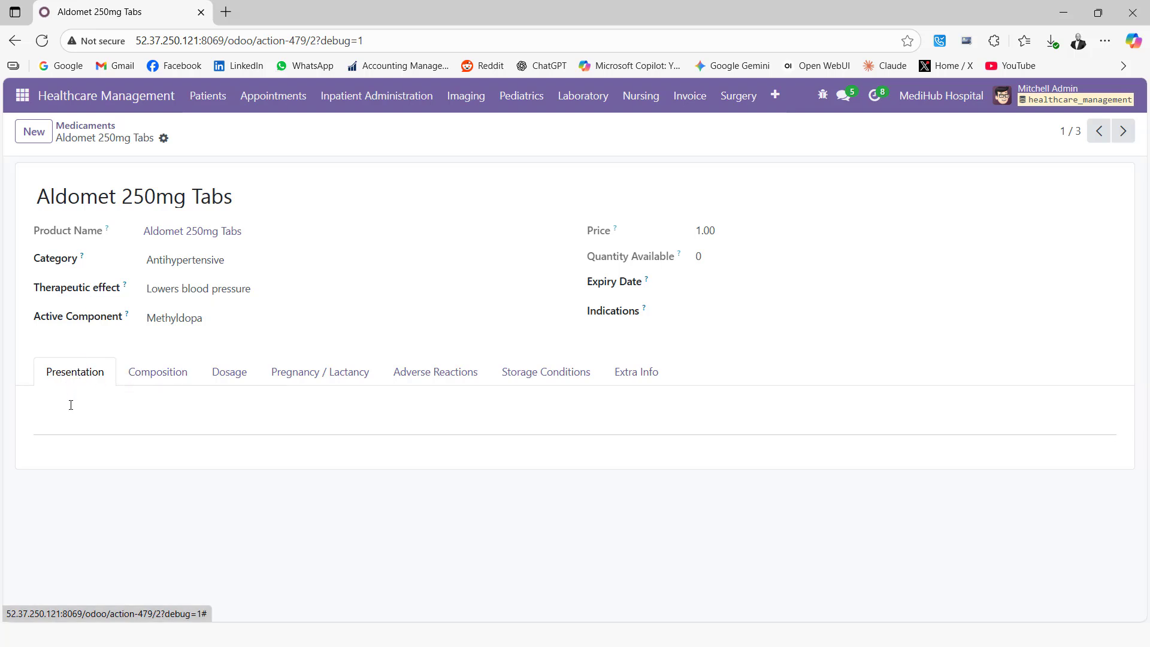
pyautogui.click(151, 377)
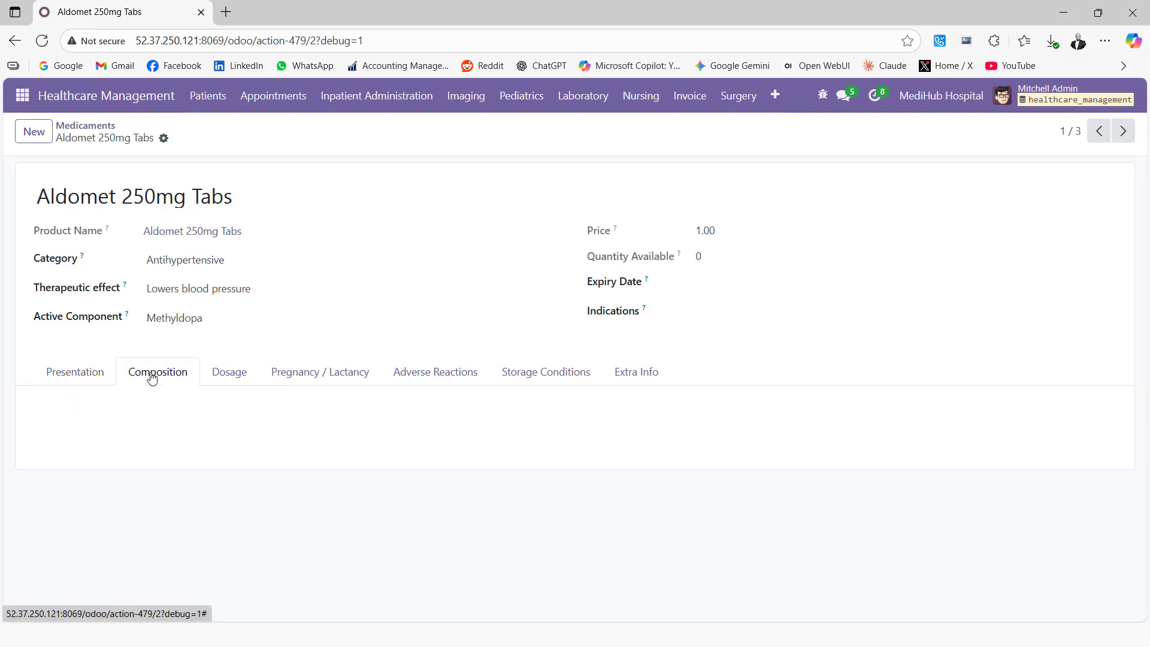
pyautogui.click(235, 378)
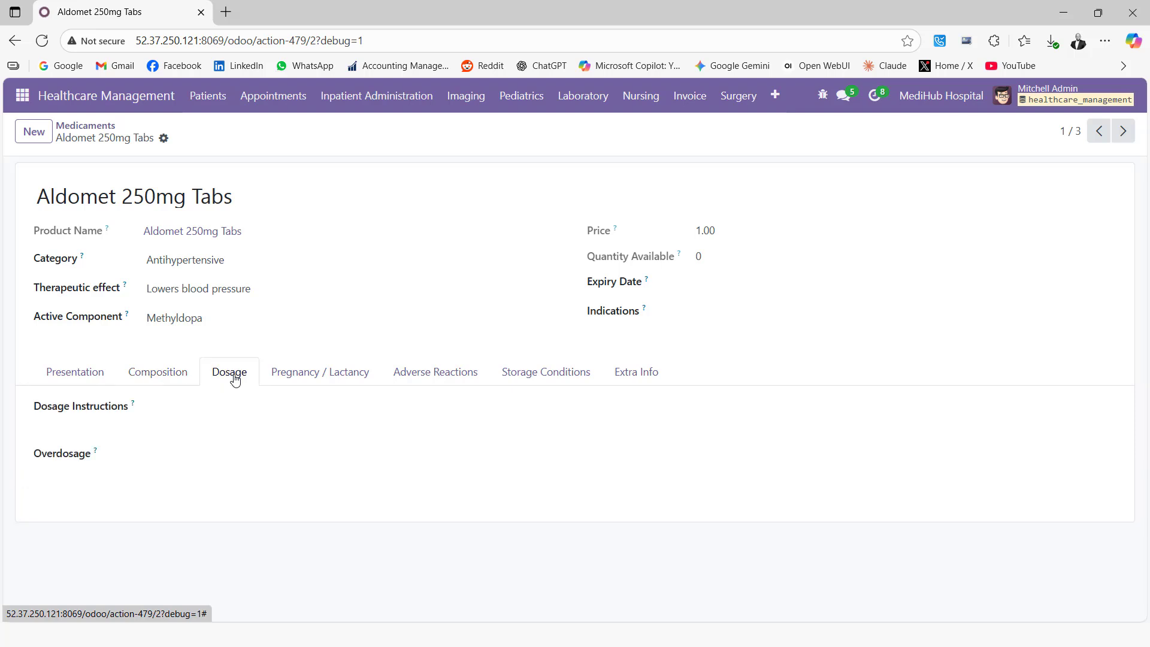
pyautogui.click(314, 377)
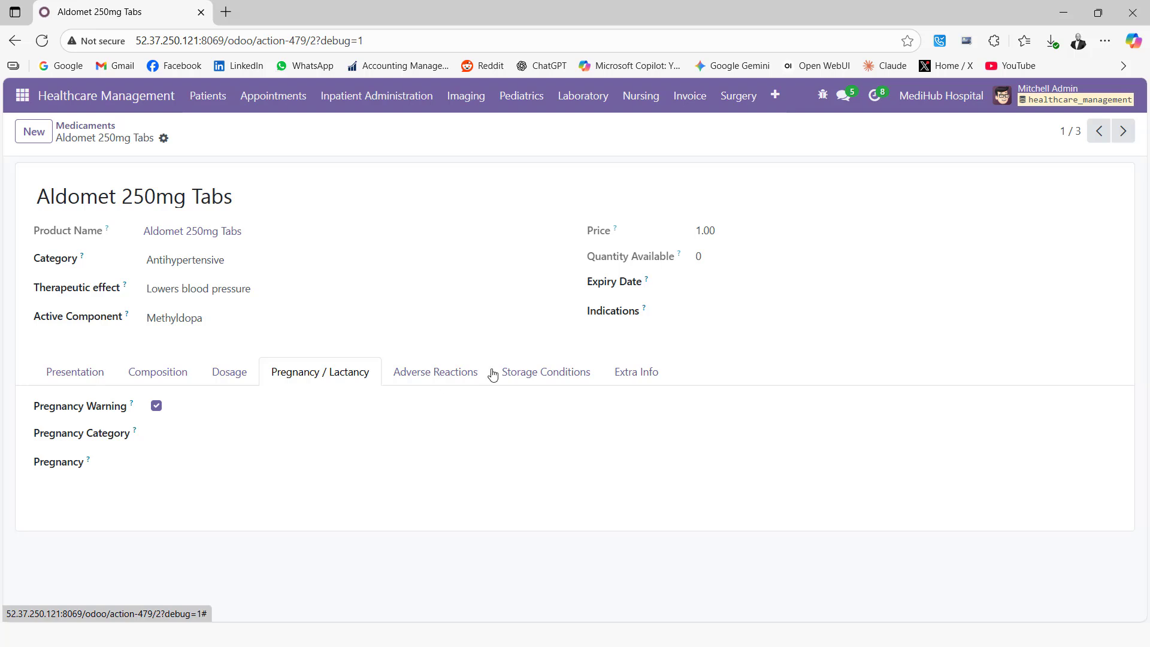
pyautogui.click(465, 372)
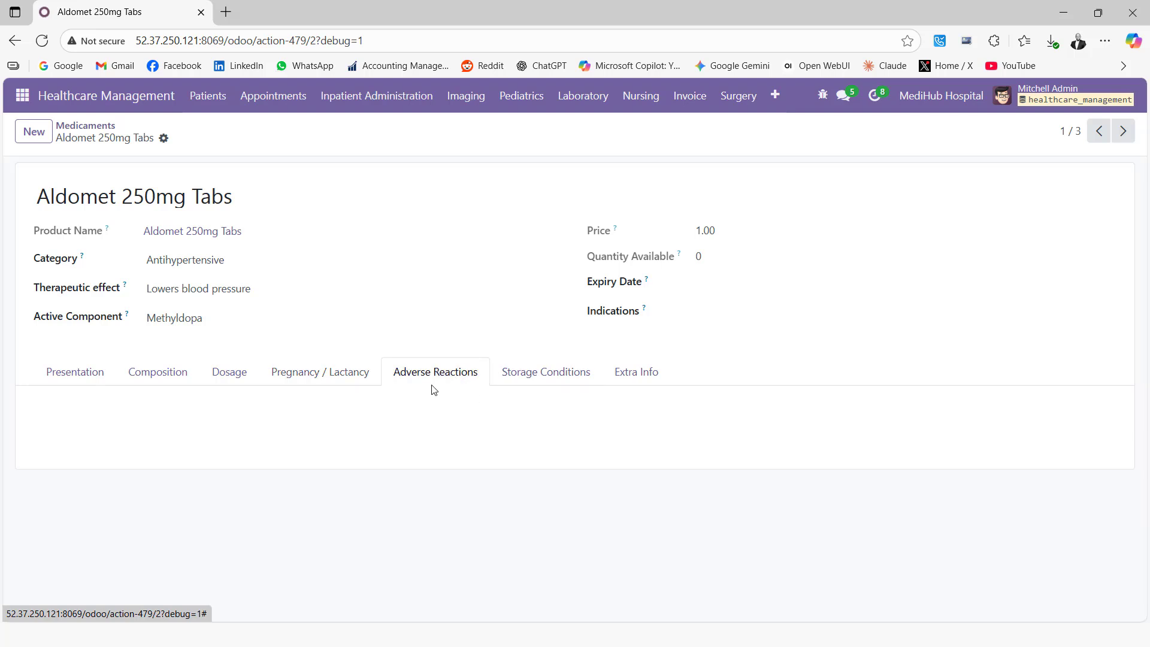
pyautogui.click(538, 381)
pyautogui.click(635, 378)
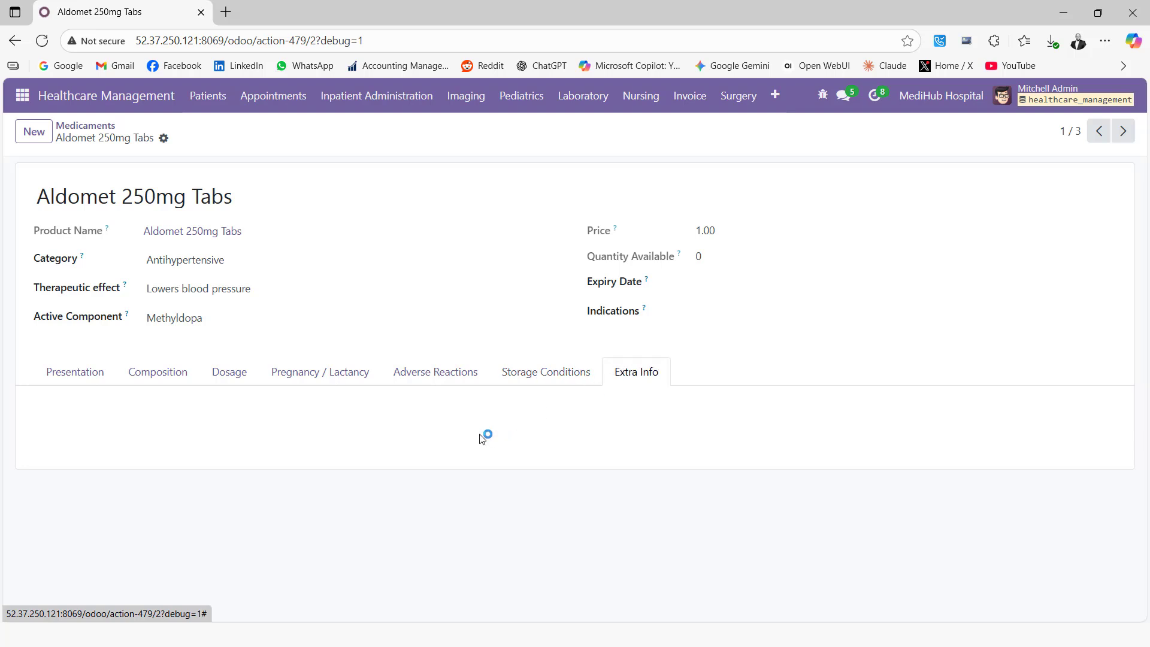
# Open the Corona disease record (code COR) from the Diseases list.
pyautogui.click(775, 94)
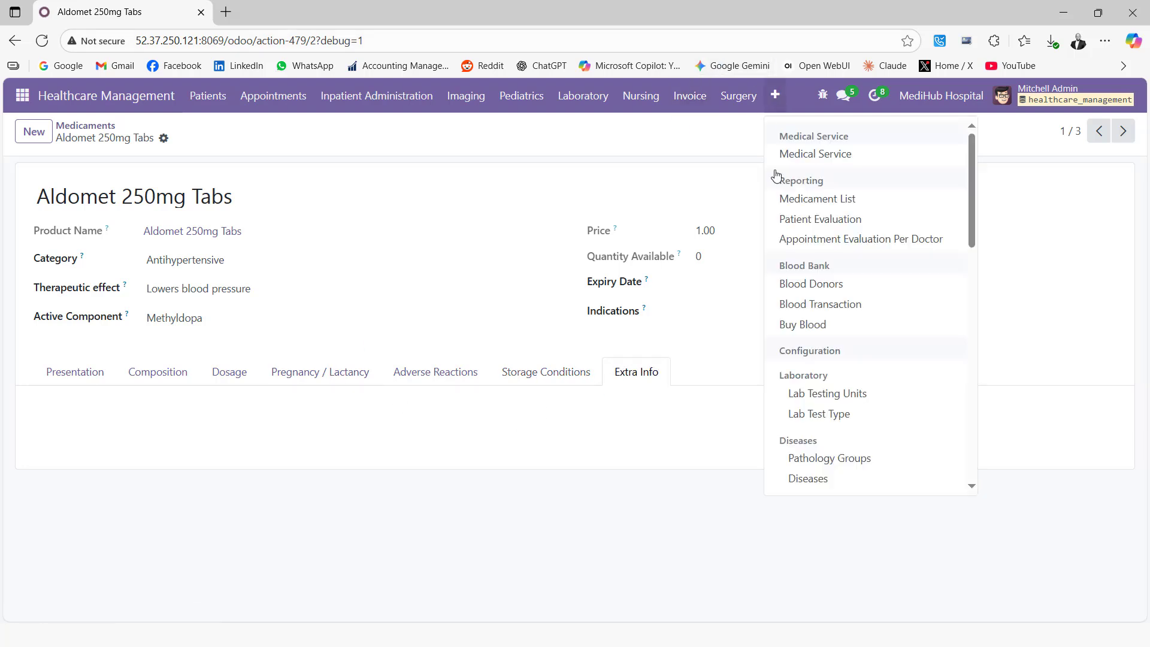
pyautogui.scroll(-4, 864, 323)
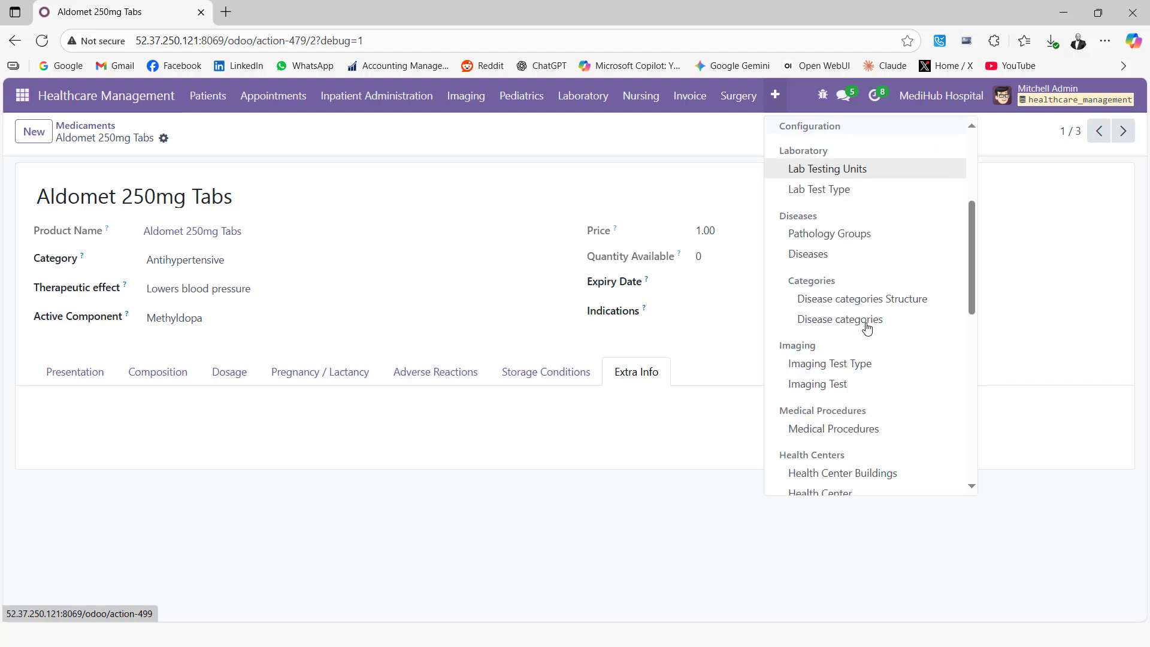
pyautogui.click(821, 258)
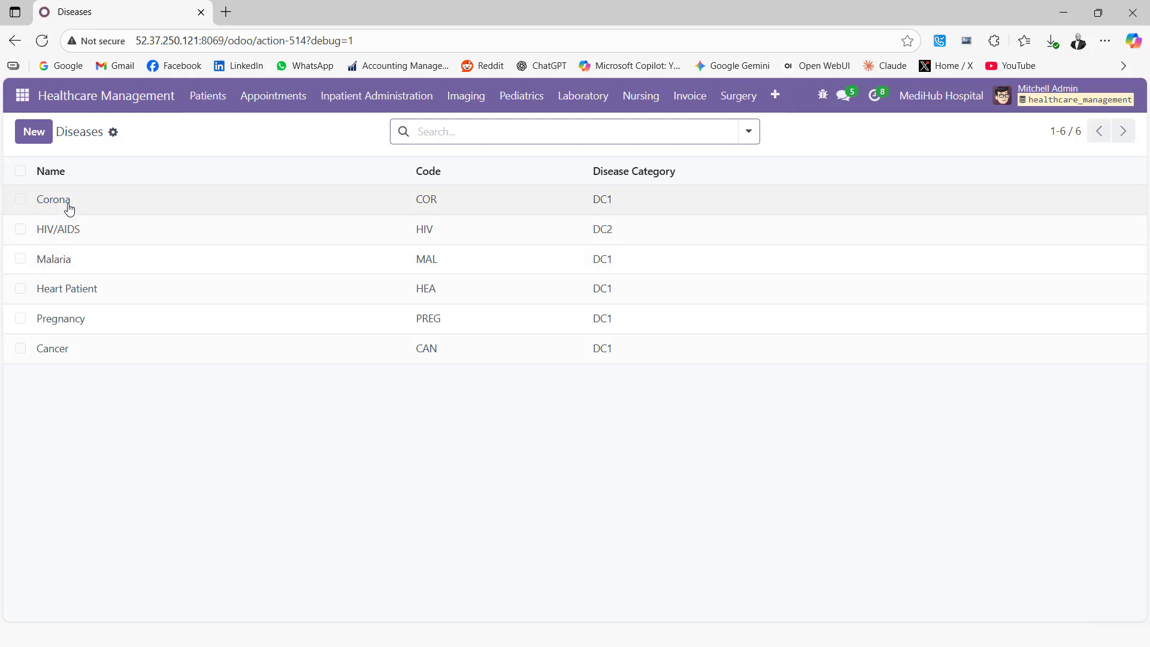
pyautogui.click(69, 208)
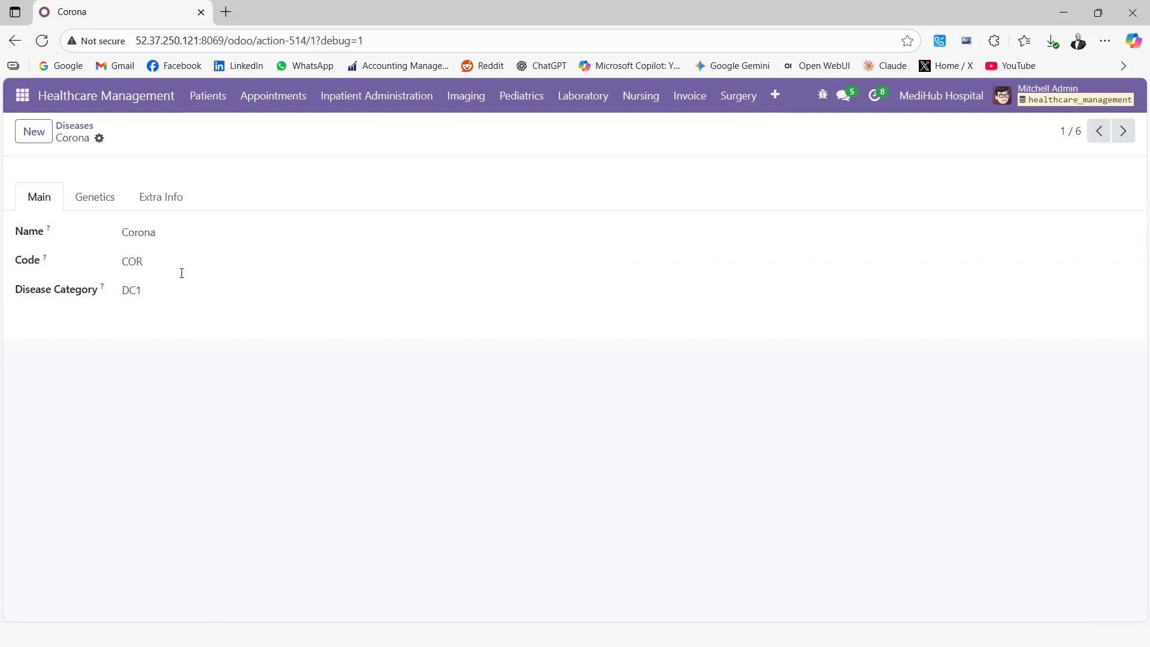
# Close the extra sections menu and bring up the Patients menu dropdown.
pyautogui.click(777, 103)
pyautogui.click(775, 103)
pyautogui.click(775, 103)
pyautogui.scroll(-3, 850, 329)
pyautogui.scroll(-8, 865, 333)
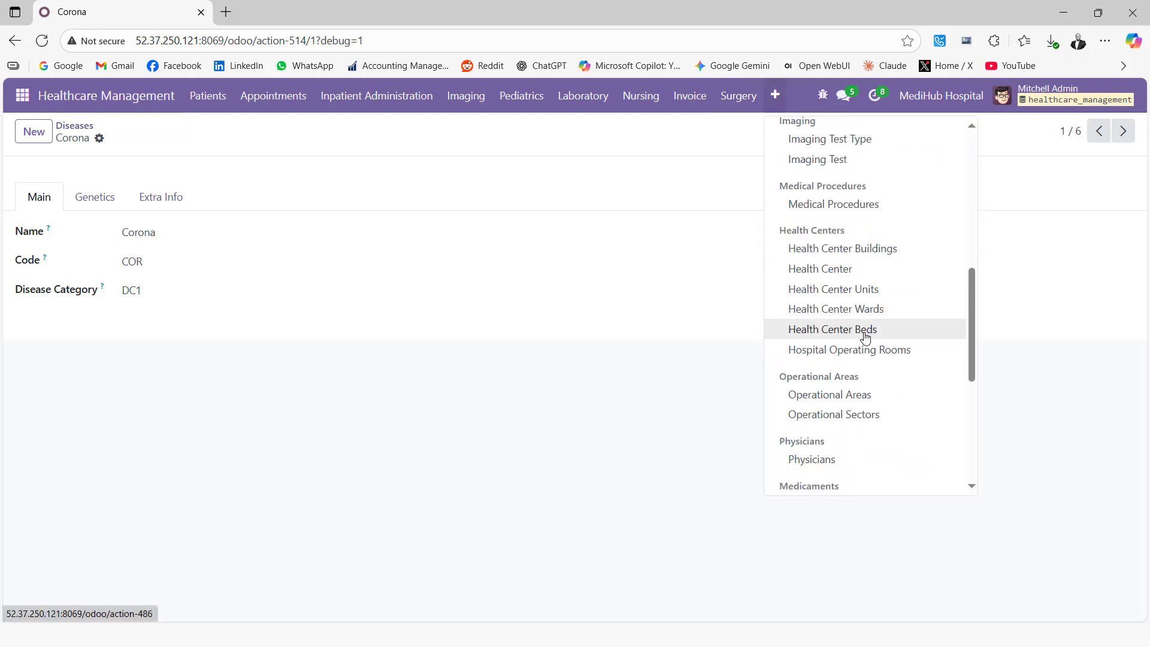
pyautogui.click(321, 143)
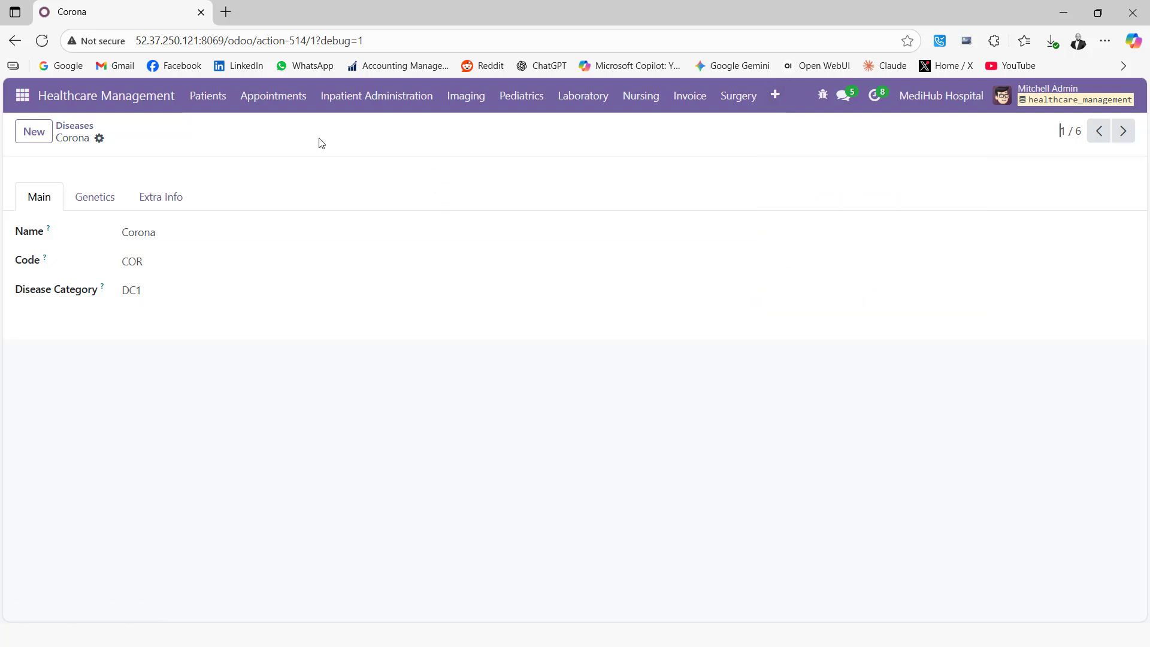
pyautogui.click(204, 97)
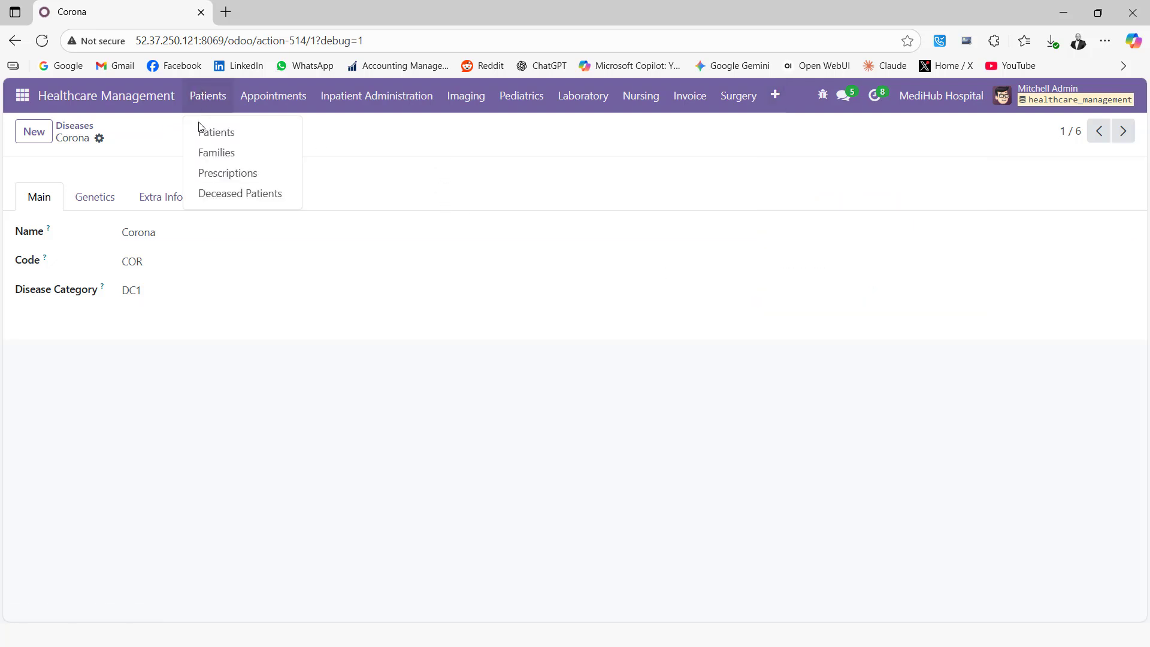
# Start a new patient record and enter the patient's full name in the Patient field.
pyautogui.click(203, 131)
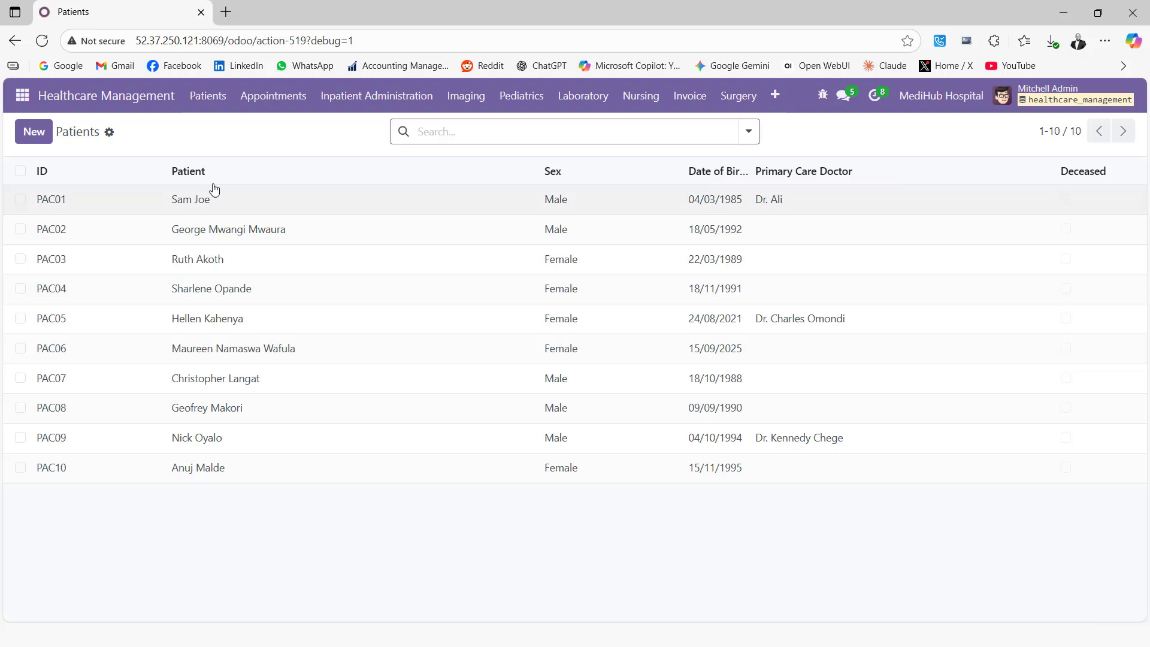
pyautogui.moveTo(217, 179)
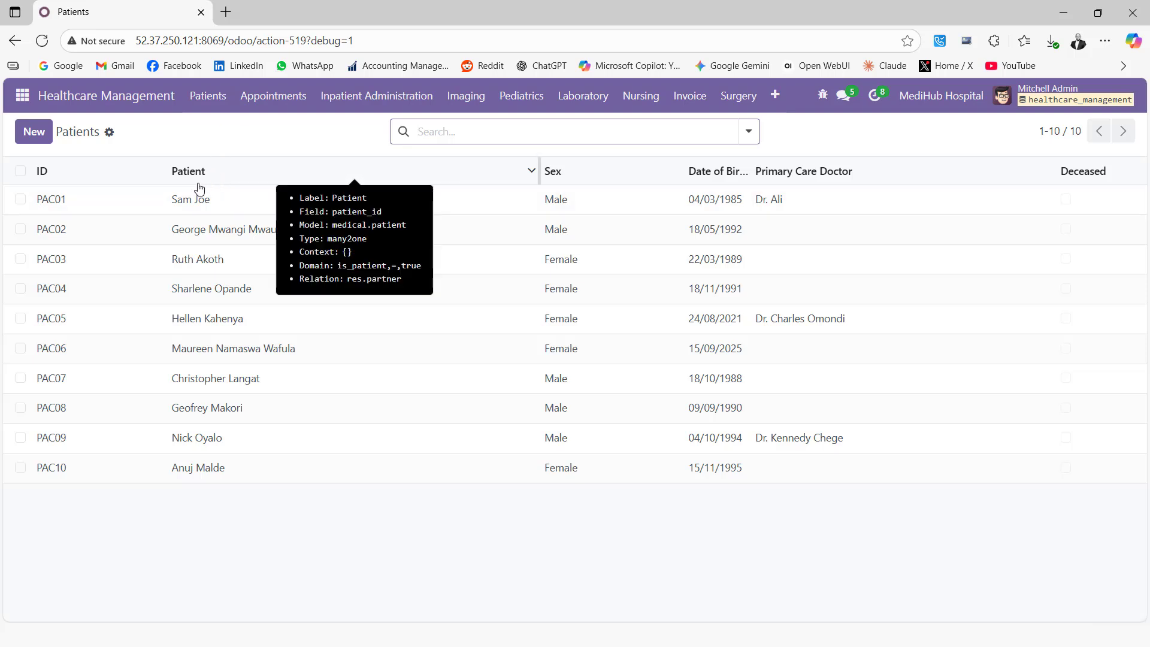
pyautogui.click(37, 134)
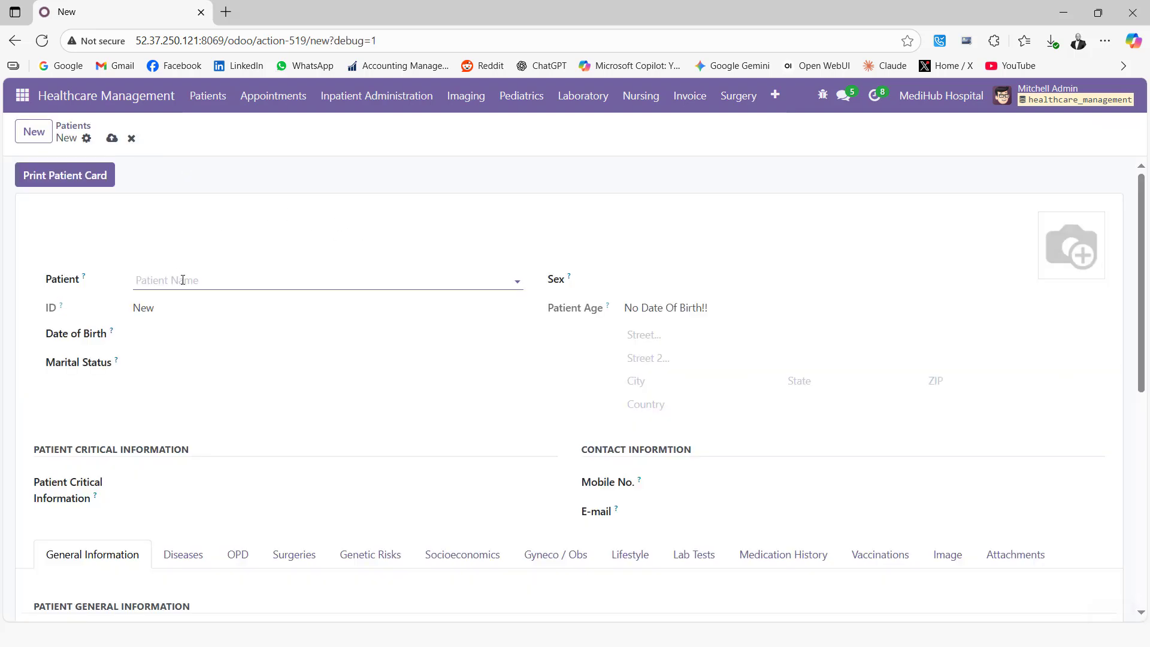
pyautogui.click(182, 279)
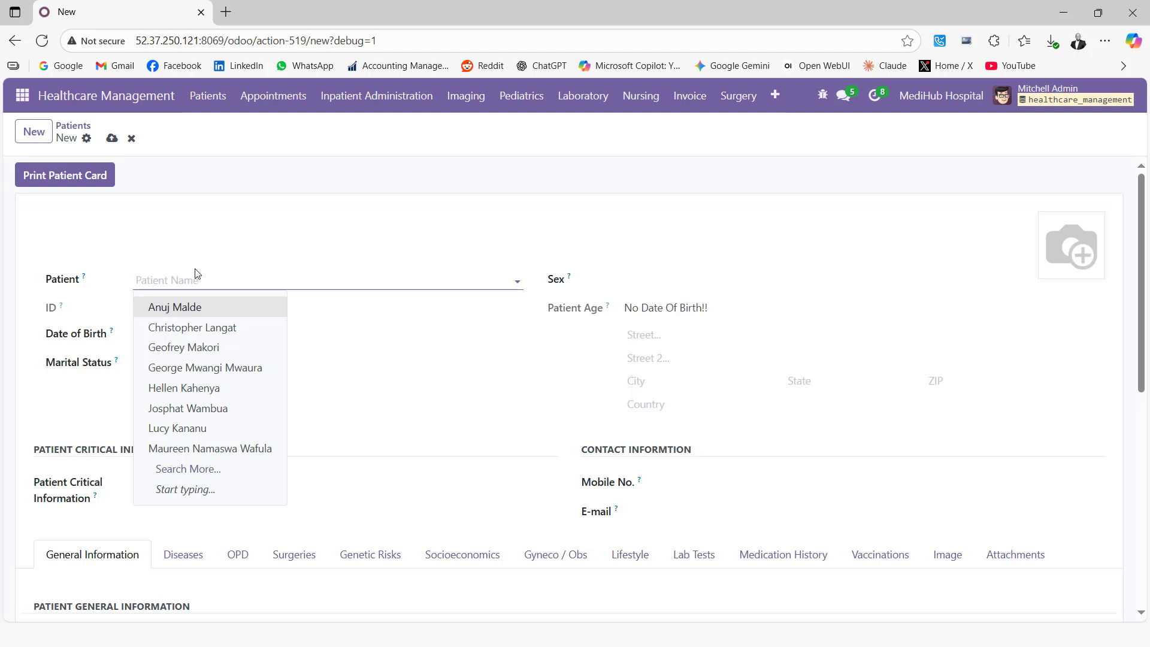
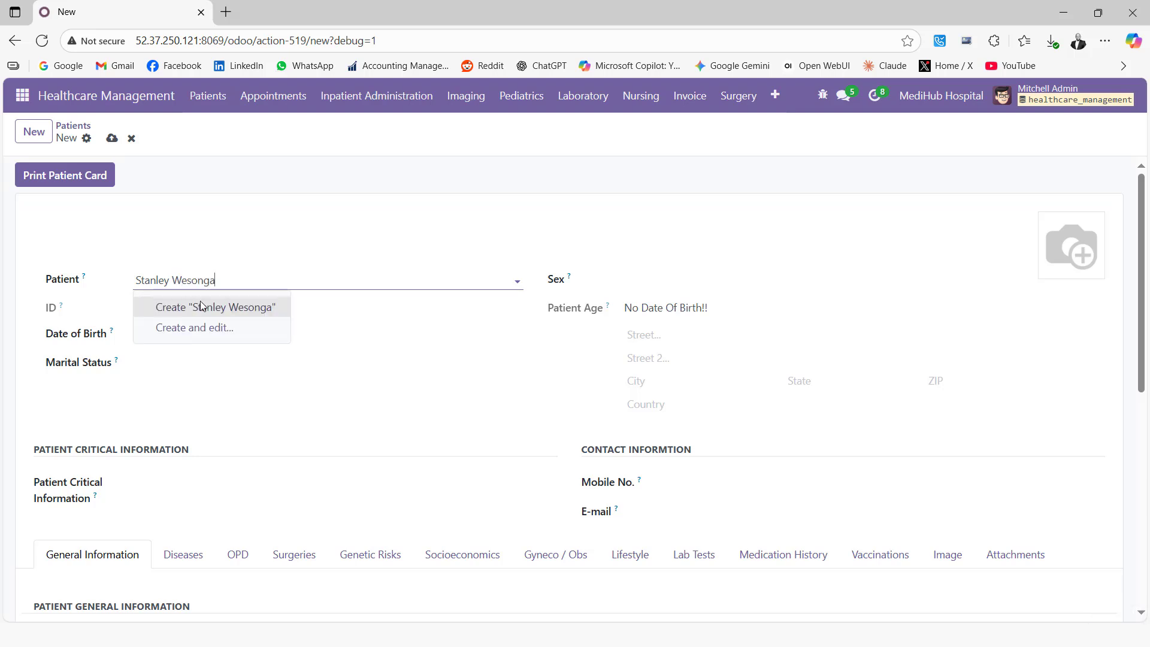
# Create that contact via Create and edit, ticking Patient on its Medical tab, and save it.
pyautogui.click(217, 333)
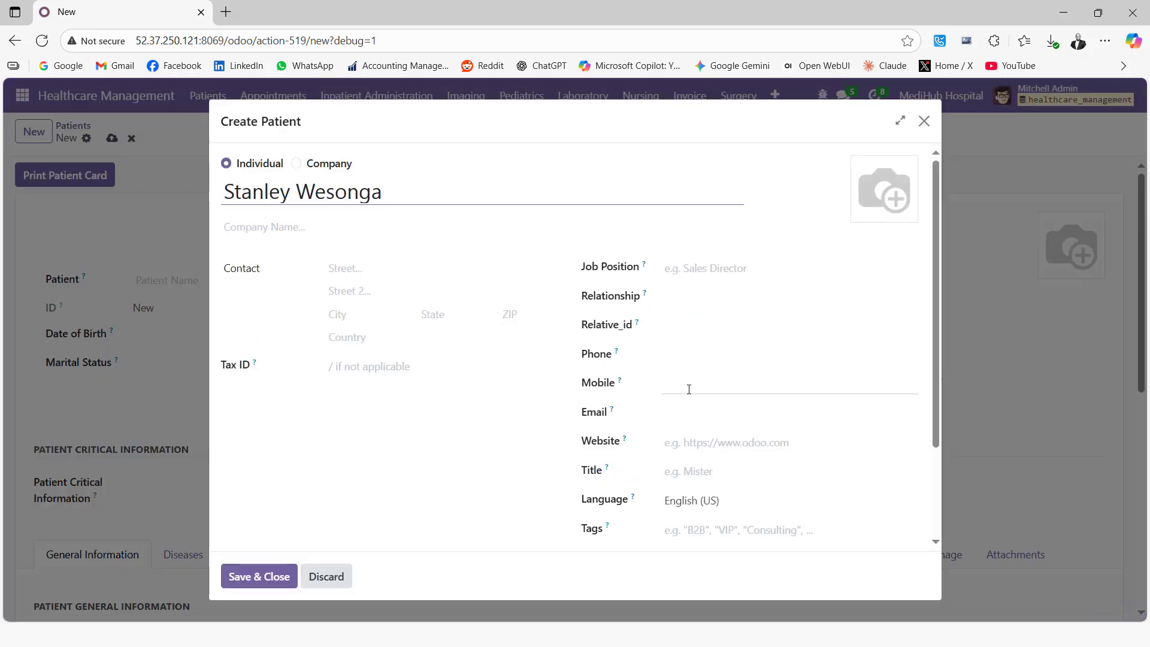
pyautogui.scroll(-2, 428, 464)
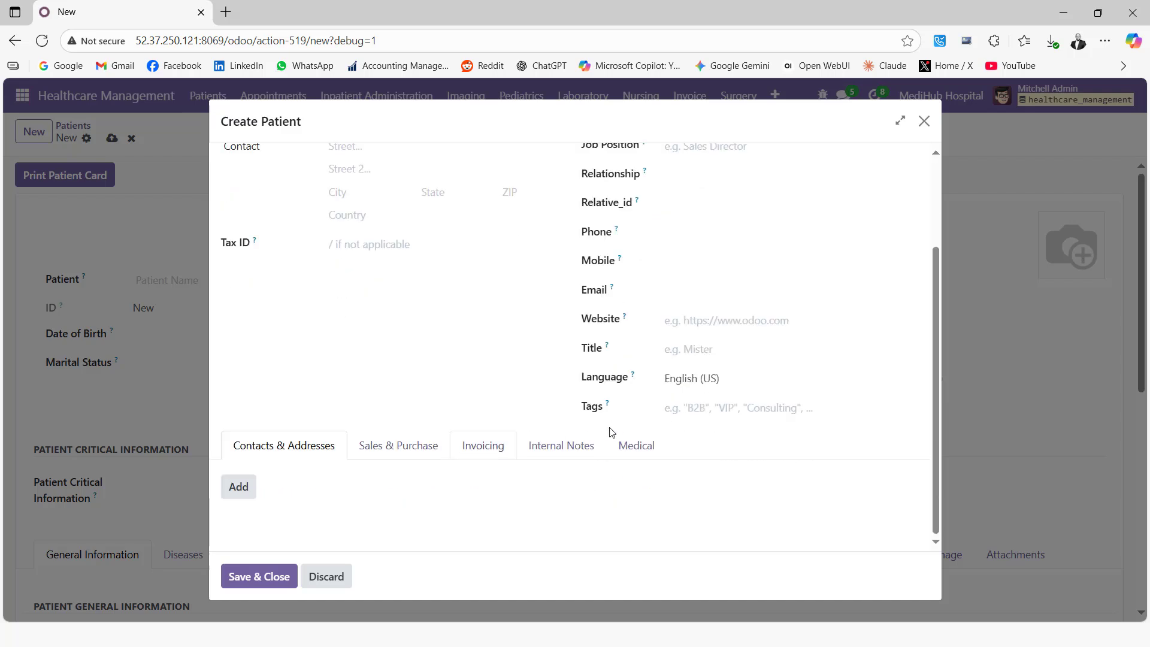
pyautogui.click(633, 446)
pyautogui.scroll(-2, 421, 454)
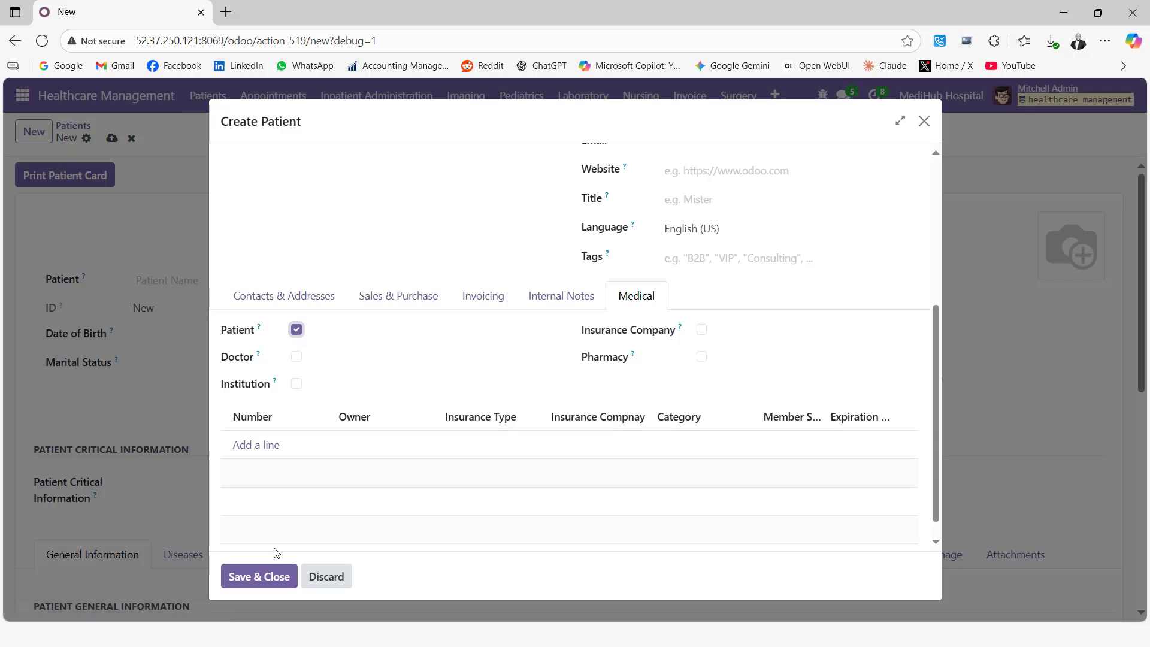
pyautogui.click(267, 576)
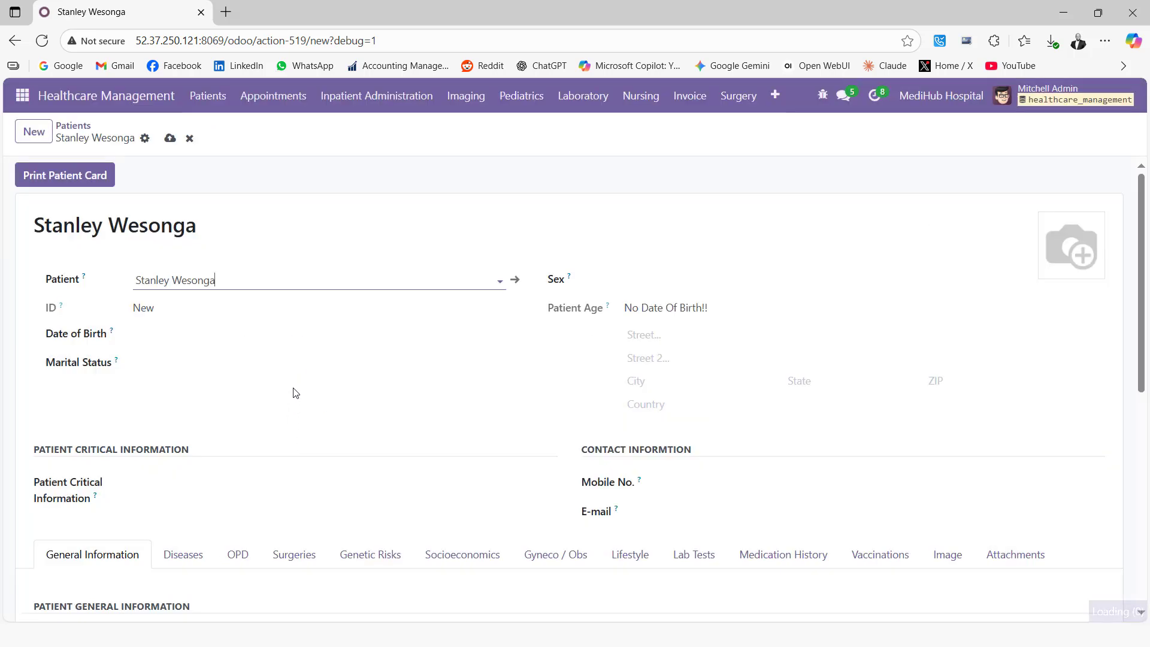
# Set the patient's date of birth to 24/07/1992.
pyautogui.click(198, 344)
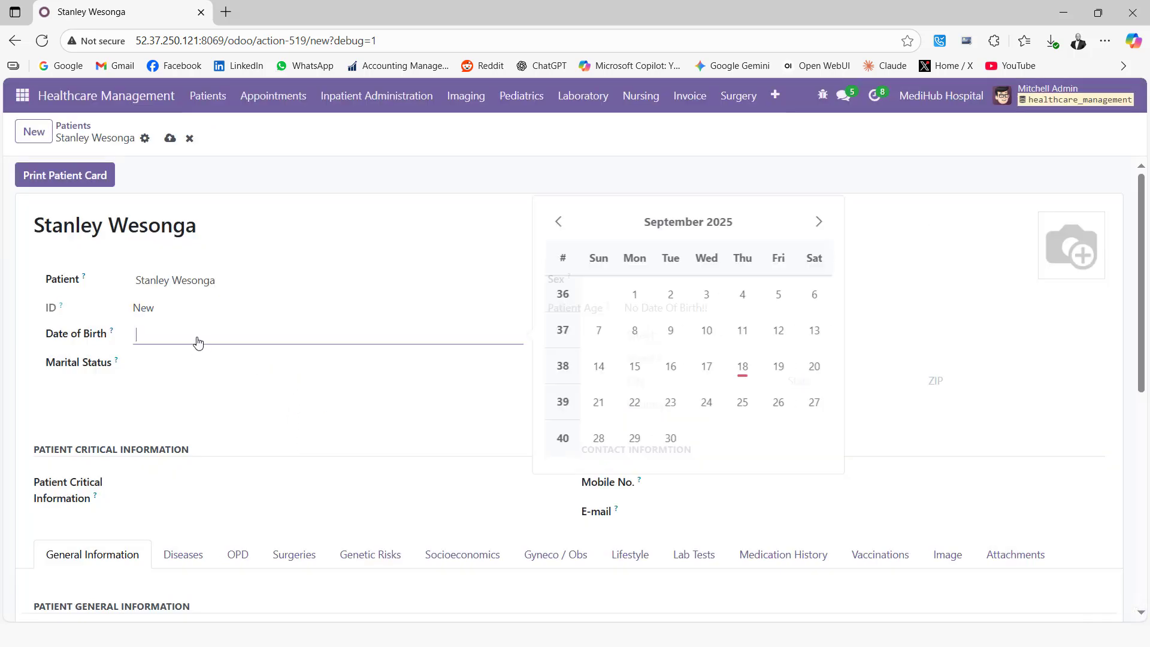
pyautogui.click(668, 234)
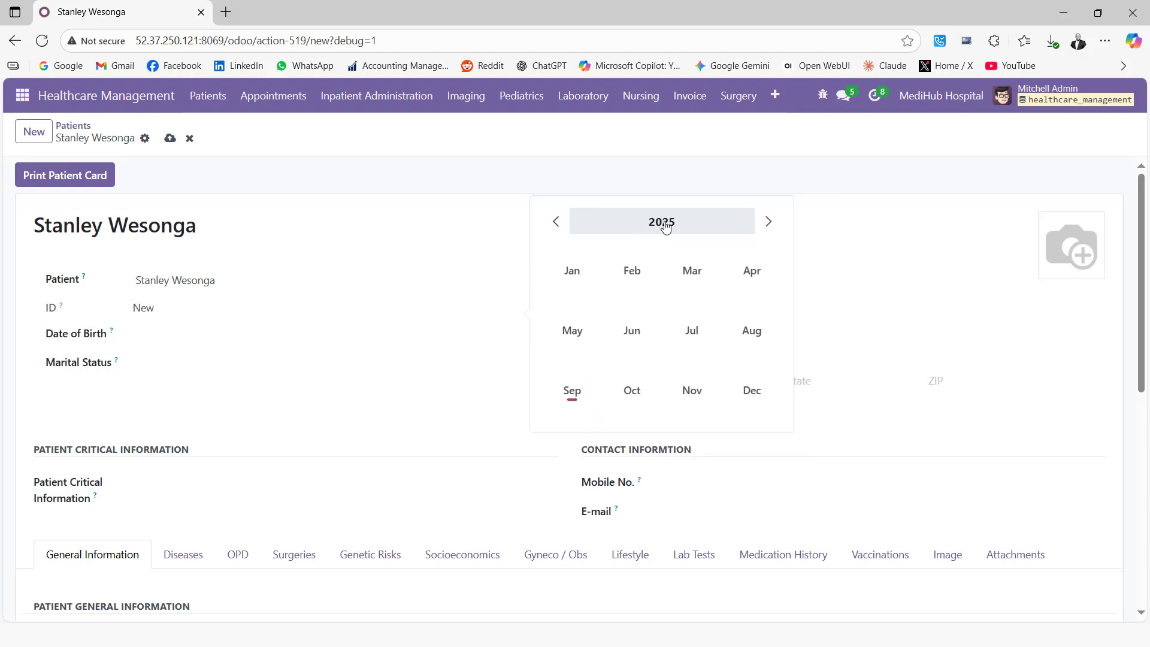
pyautogui.click(664, 226)
pyautogui.click(571, 276)
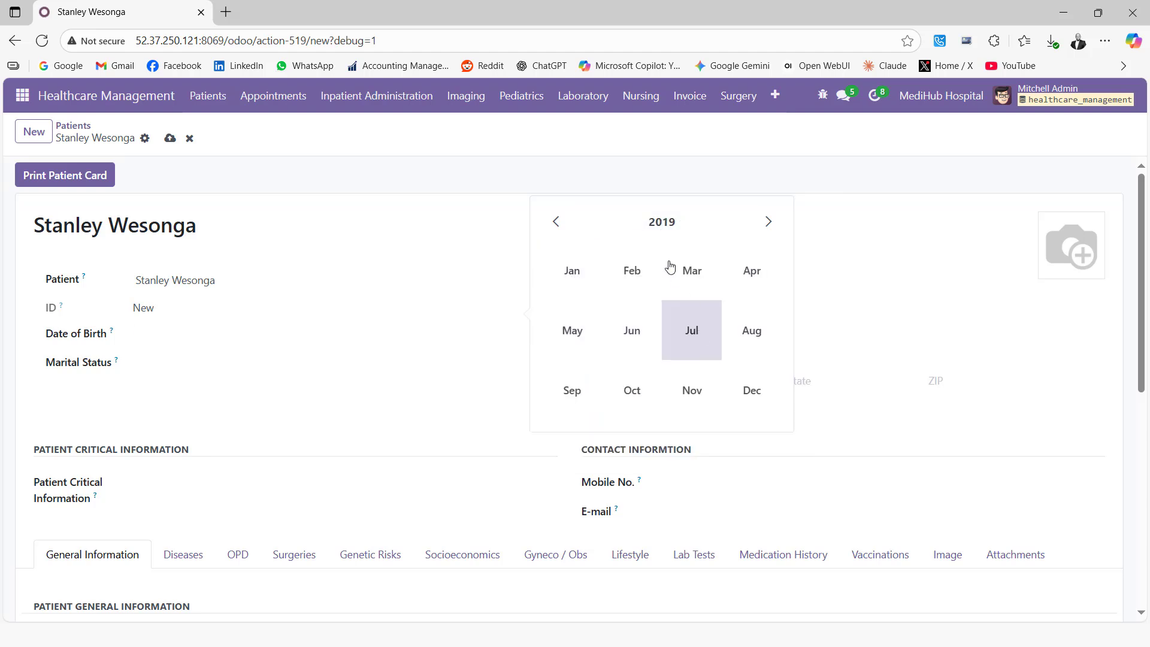
pyautogui.click(666, 223)
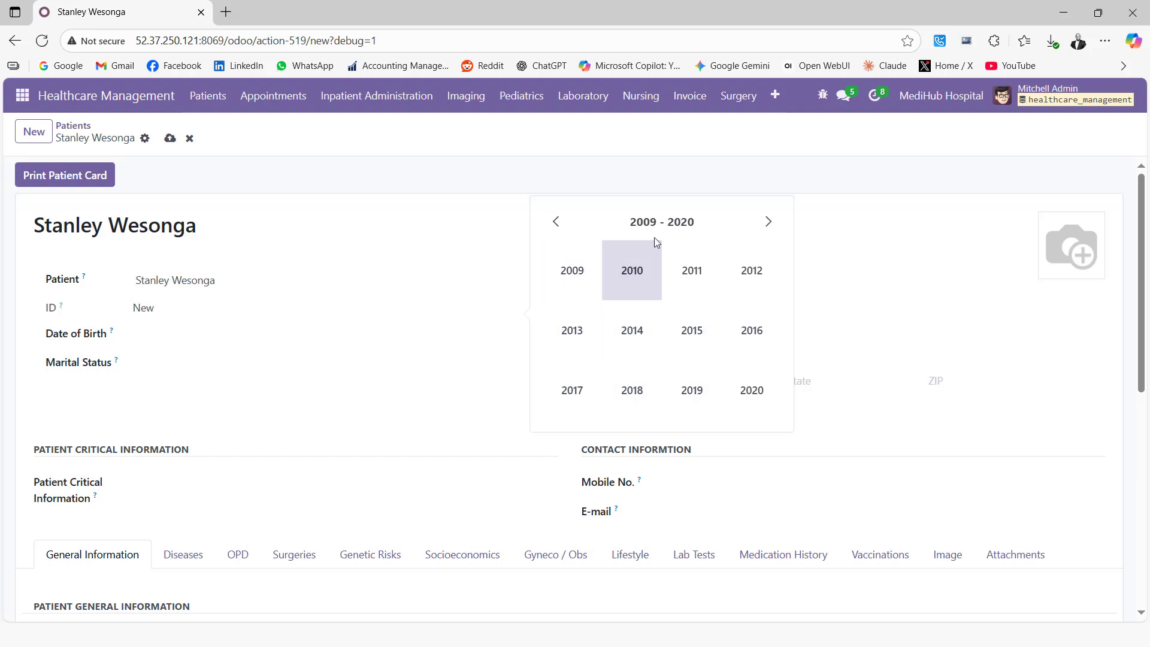
pyautogui.click(660, 226)
pyautogui.click(569, 275)
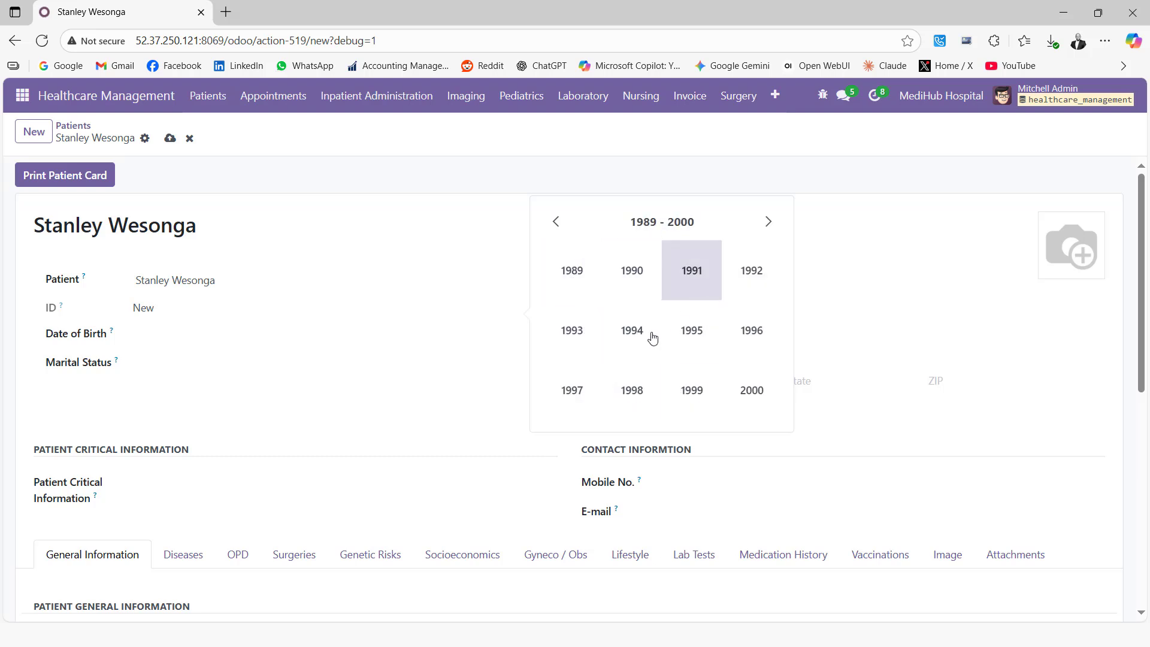
pyautogui.click(757, 283)
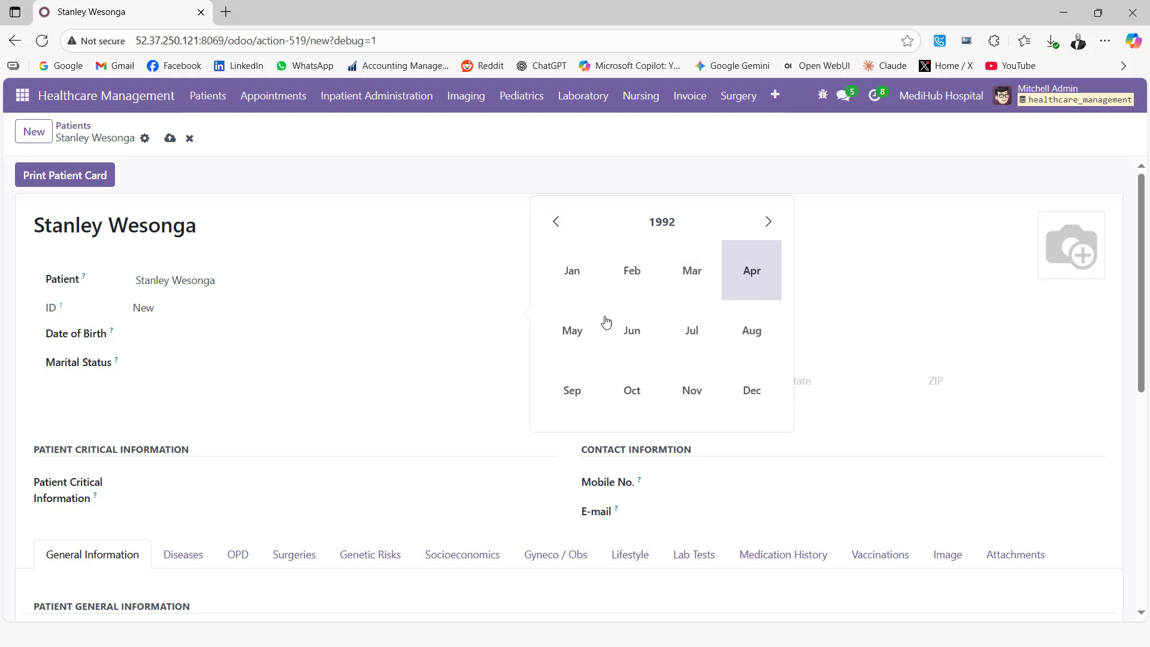
pyautogui.click(704, 344)
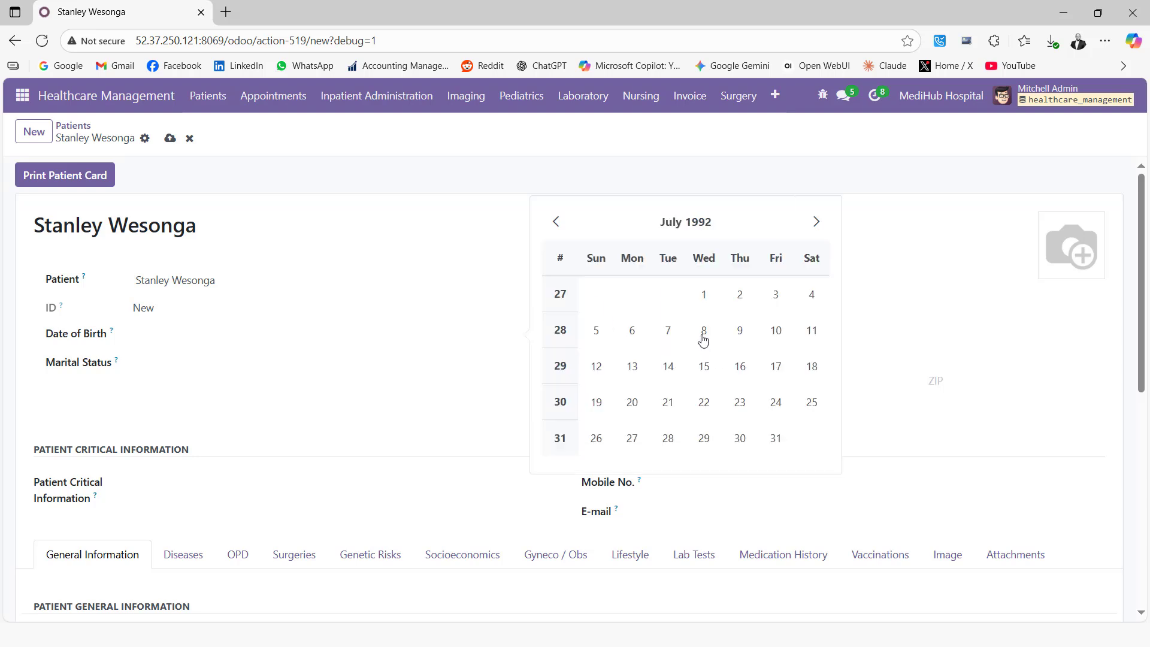
pyautogui.click(774, 401)
# Set marital status to Married and sex to Male.
pyautogui.click(251, 364)
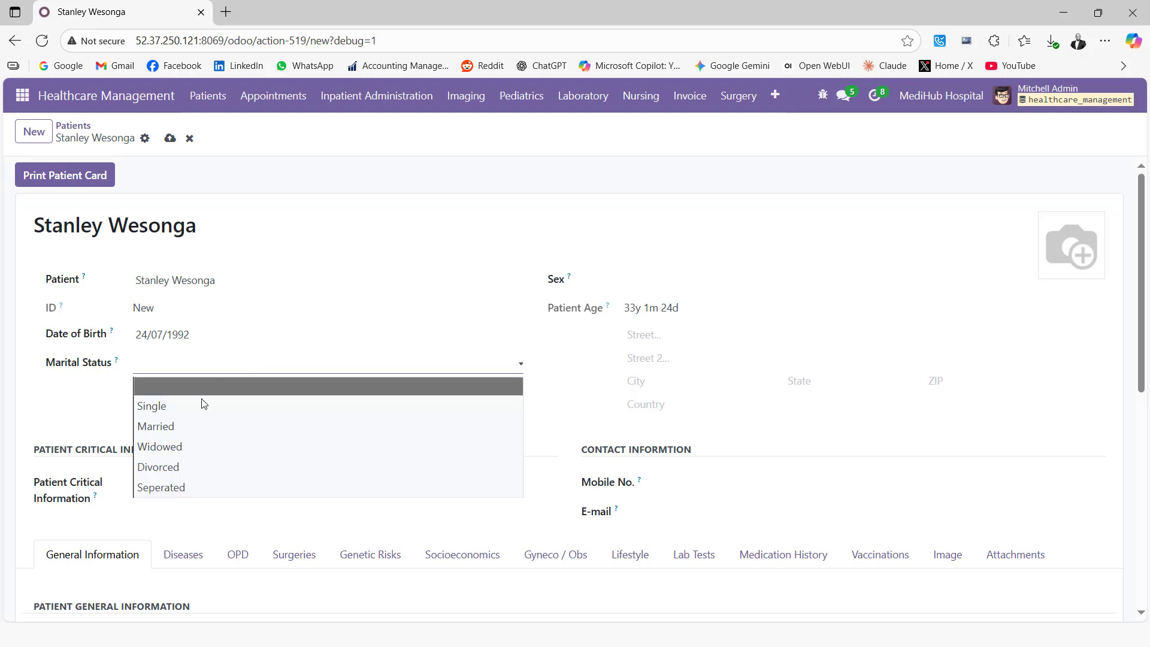
pyautogui.click(180, 427)
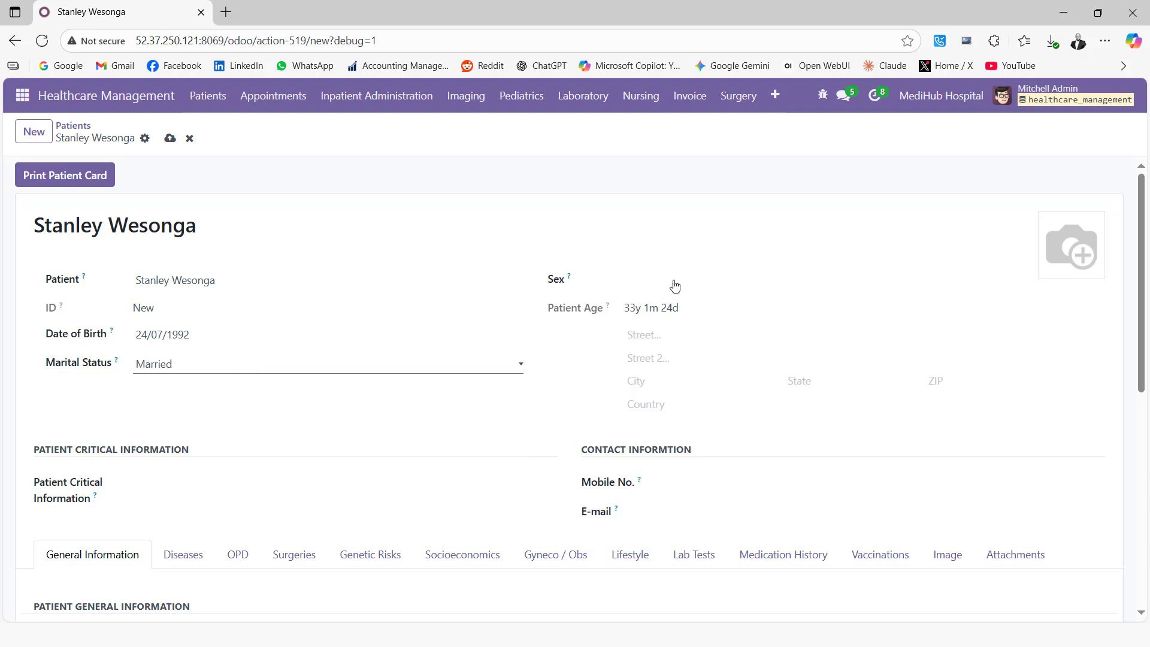
pyautogui.click(698, 285)
pyautogui.click(663, 321)
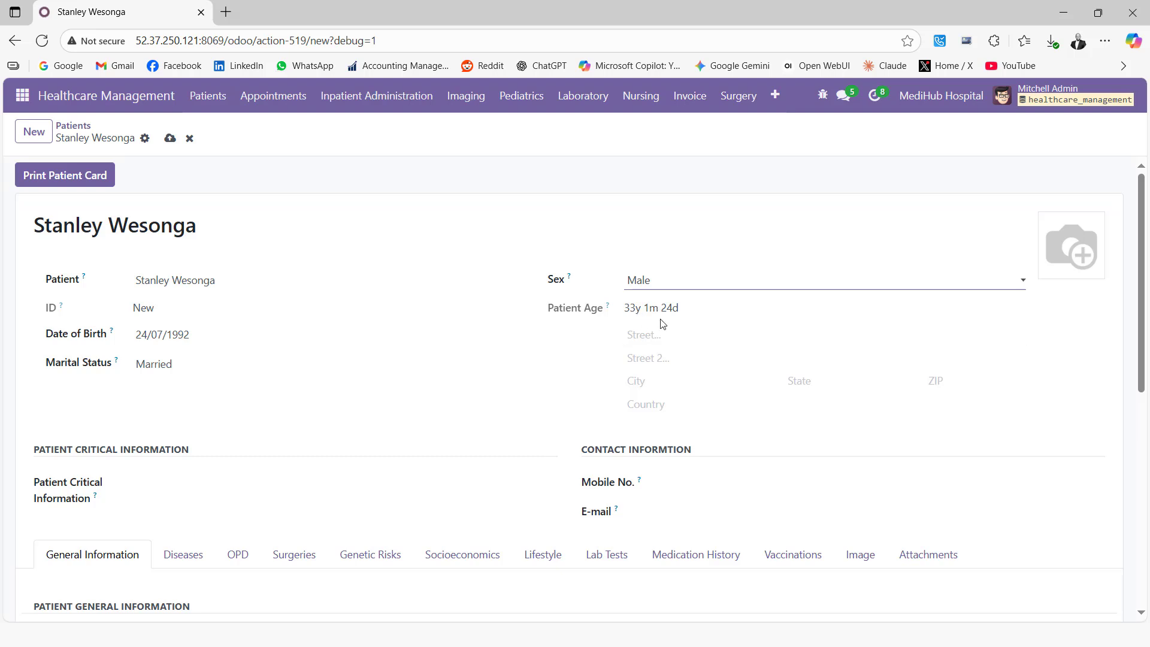
pyautogui.scroll(-1, 355, 389)
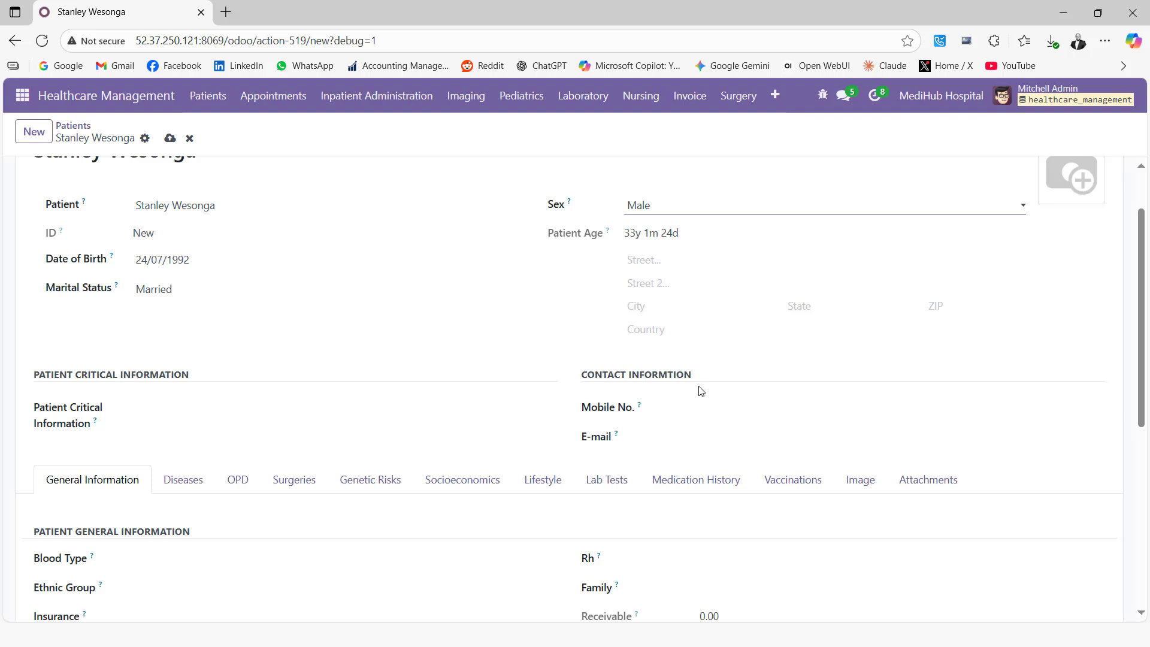
# Set blood type O, ethnic group African and insurer Jubilee Health Insurance.
pyautogui.scroll(-2, 187, 426)
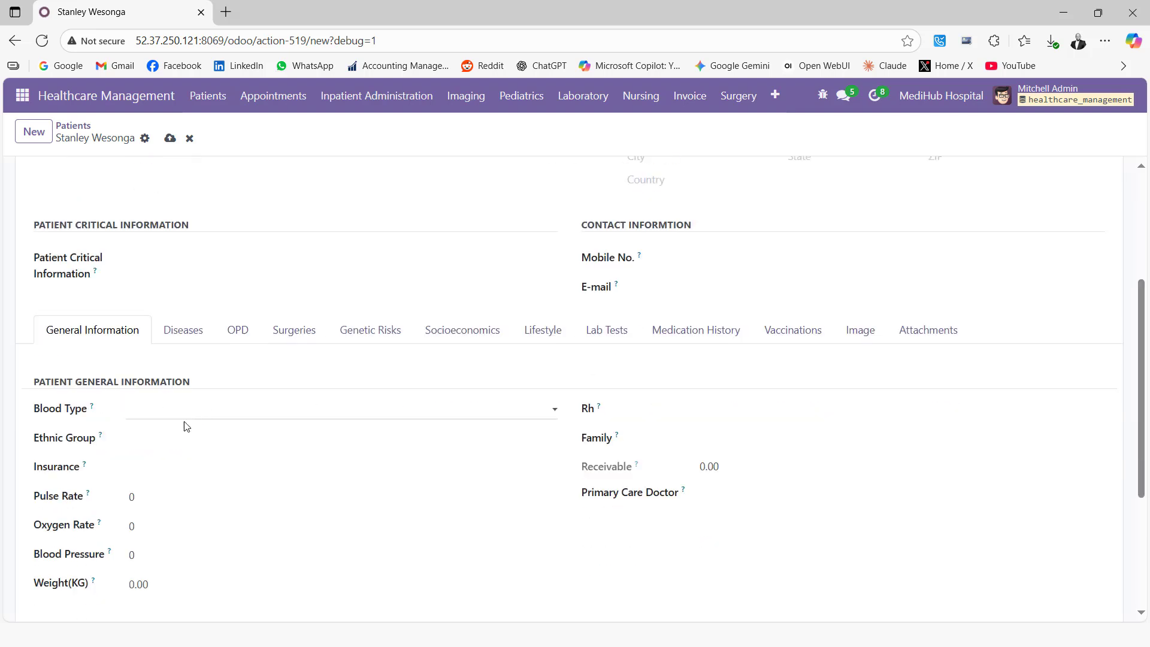
pyautogui.click(195, 411)
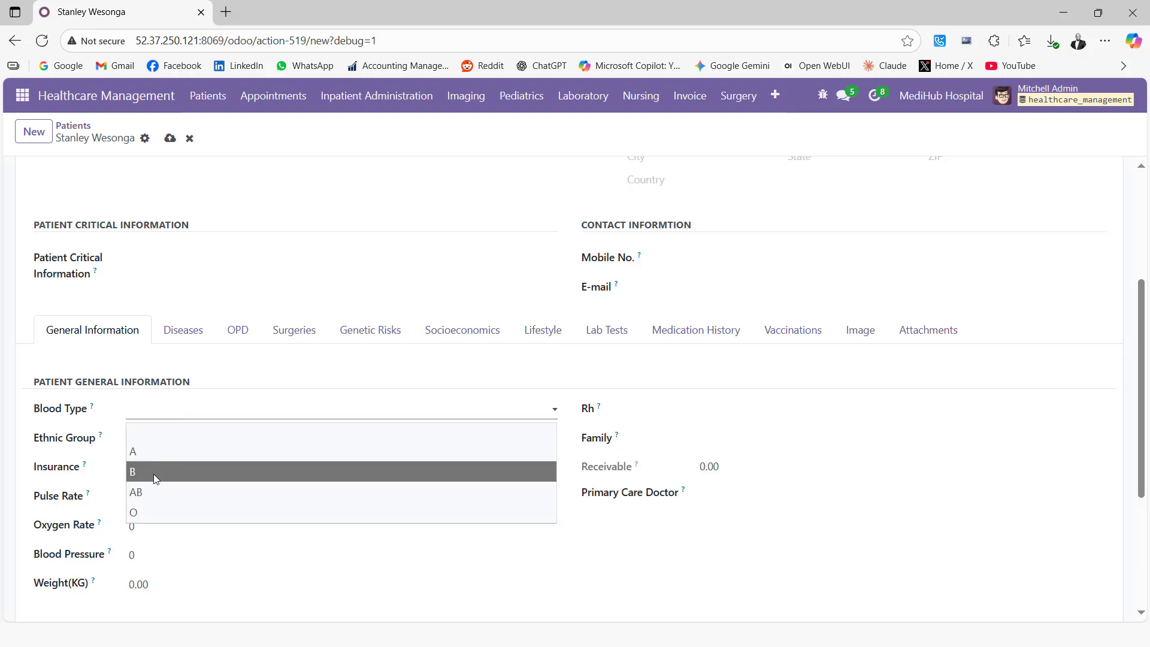
pyautogui.click(143, 509)
pyautogui.click(143, 440)
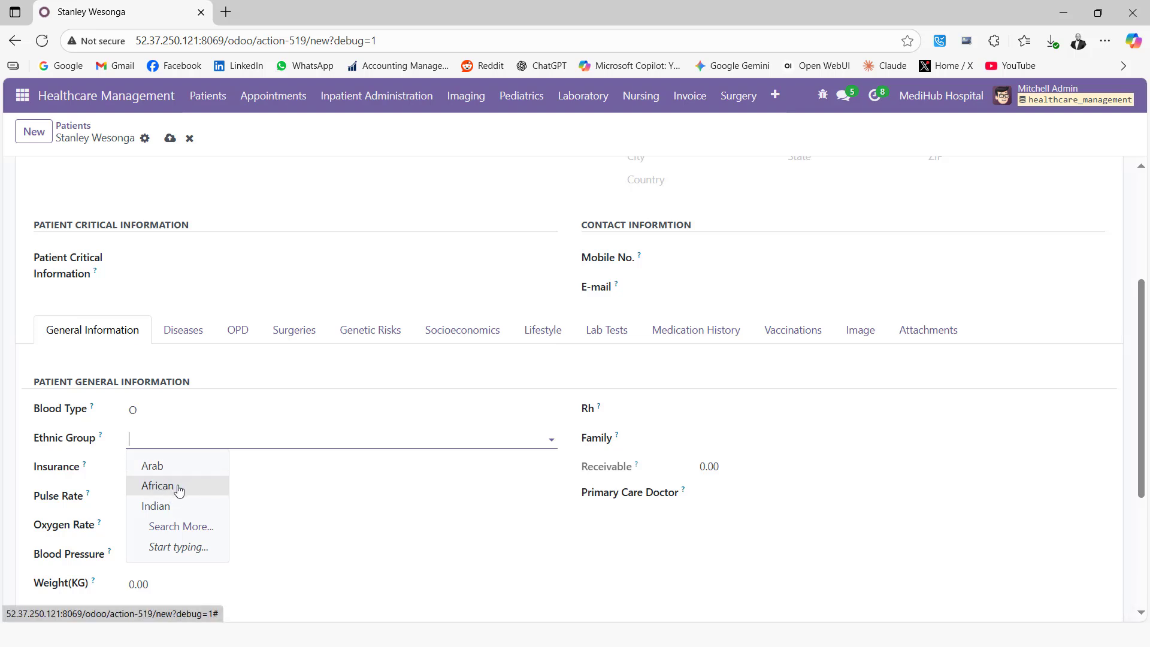
pyautogui.click(178, 490)
pyautogui.click(164, 468)
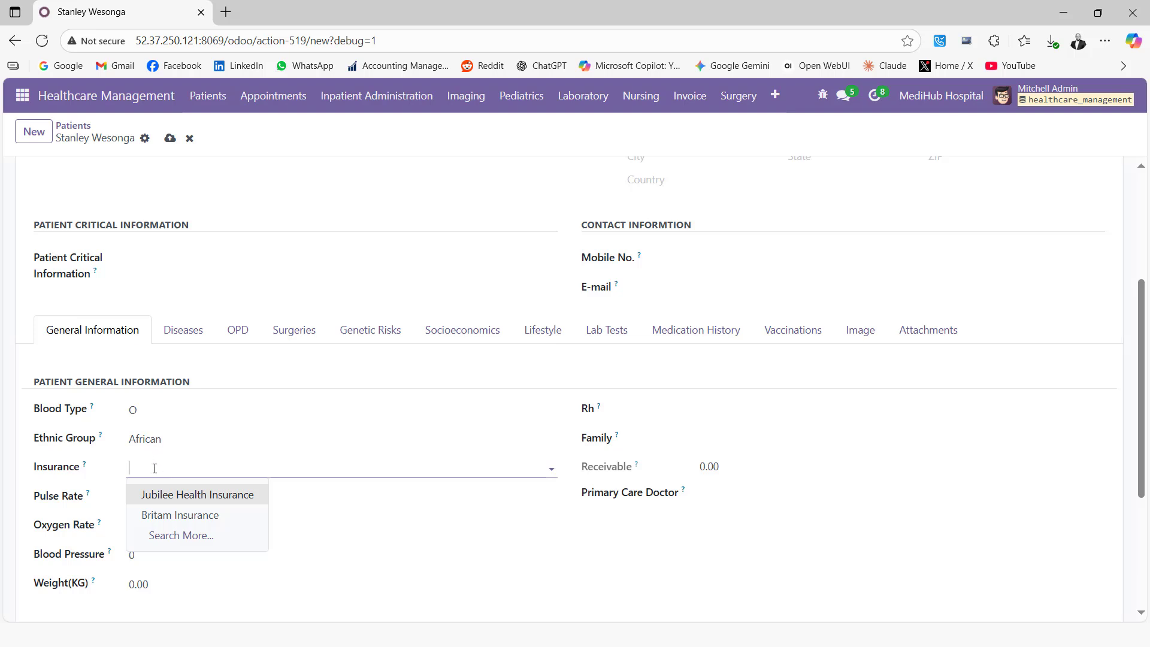
pyautogui.click(178, 495)
# Enter vitals: pulse 50, oxygen rate 60, blood pressure 70, weight 80 kg.
pyautogui.scroll(-1, 171, 469)
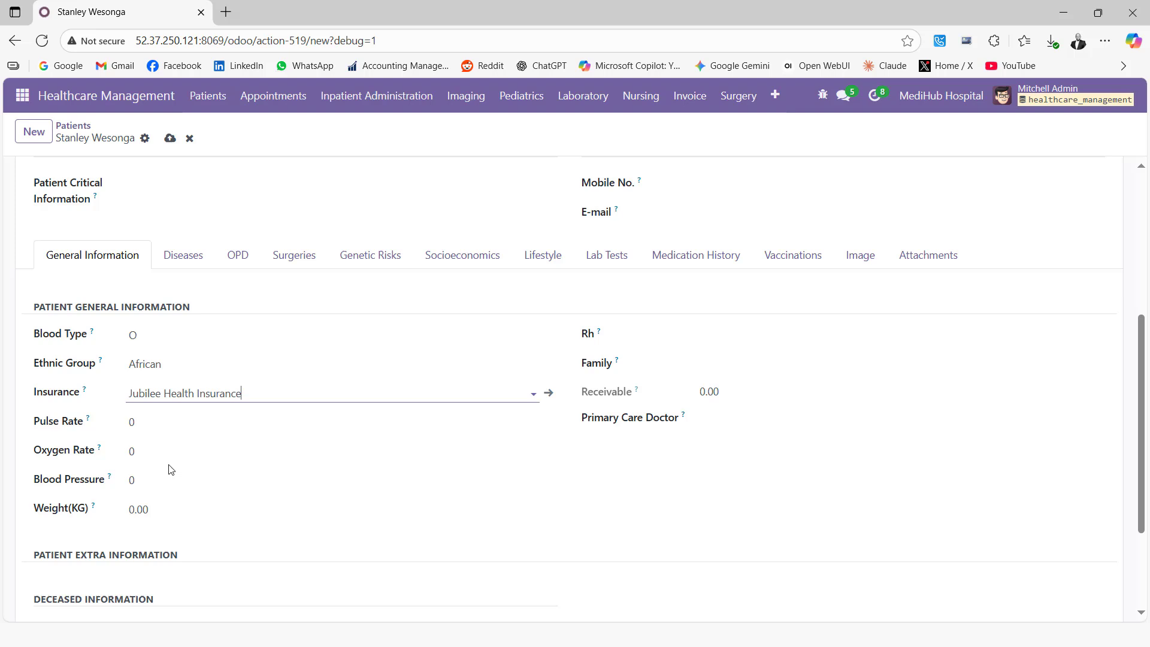
pyautogui.click(169, 422)
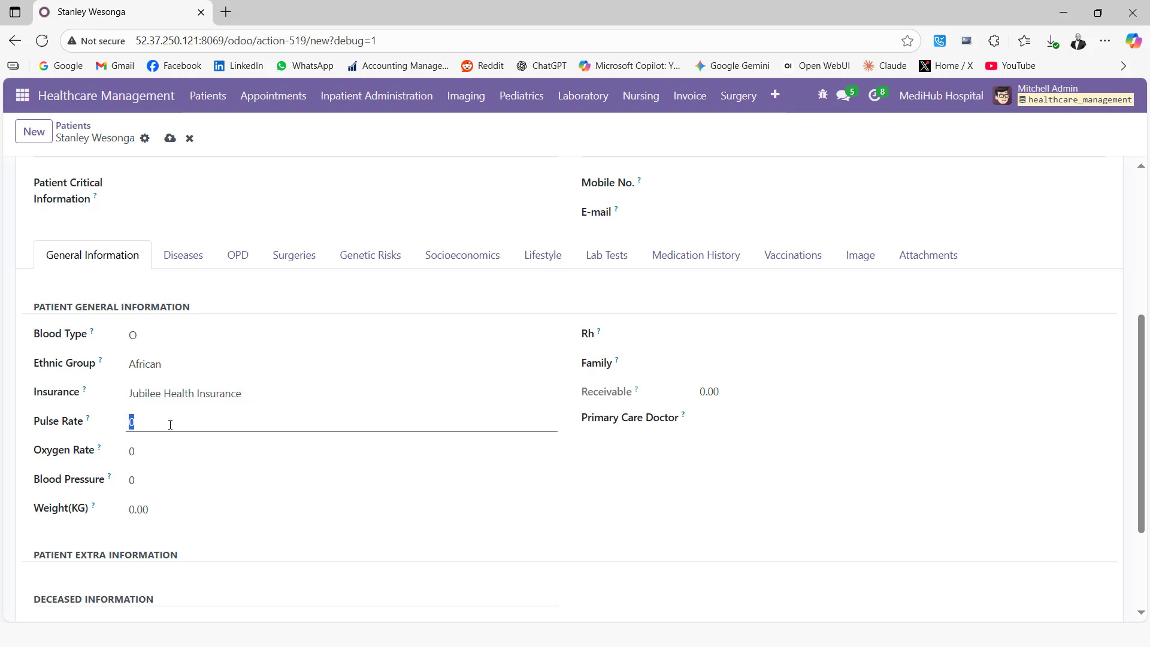
pyautogui.click(161, 457)
pyautogui.write('6')
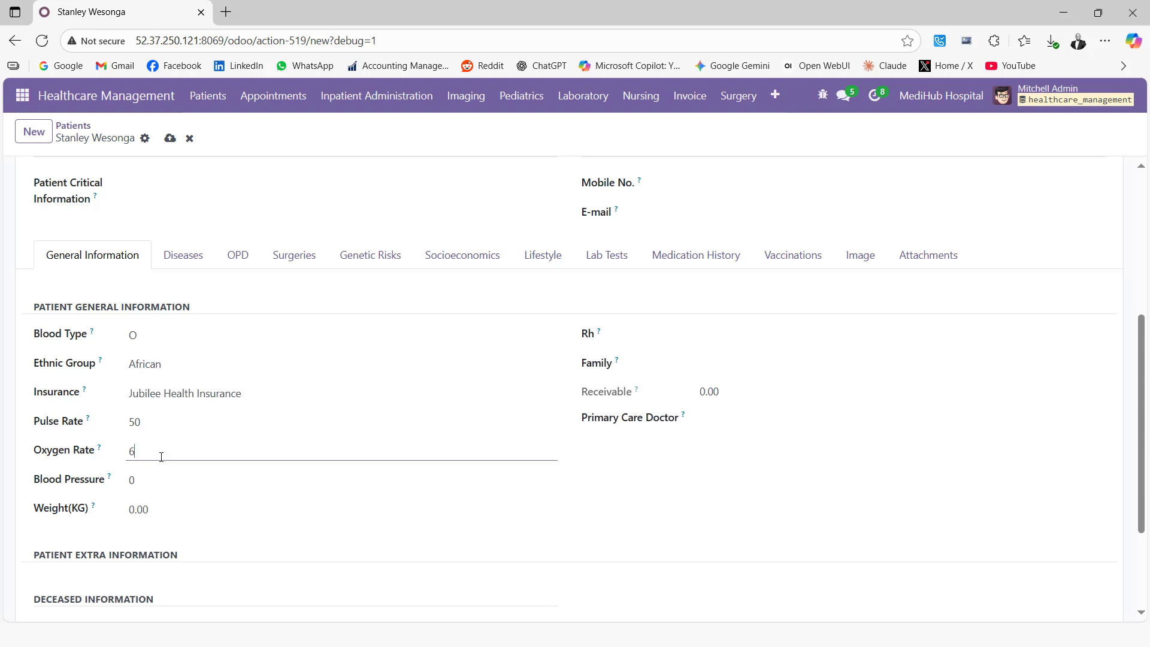
pyautogui.write('0')
pyautogui.click(153, 481)
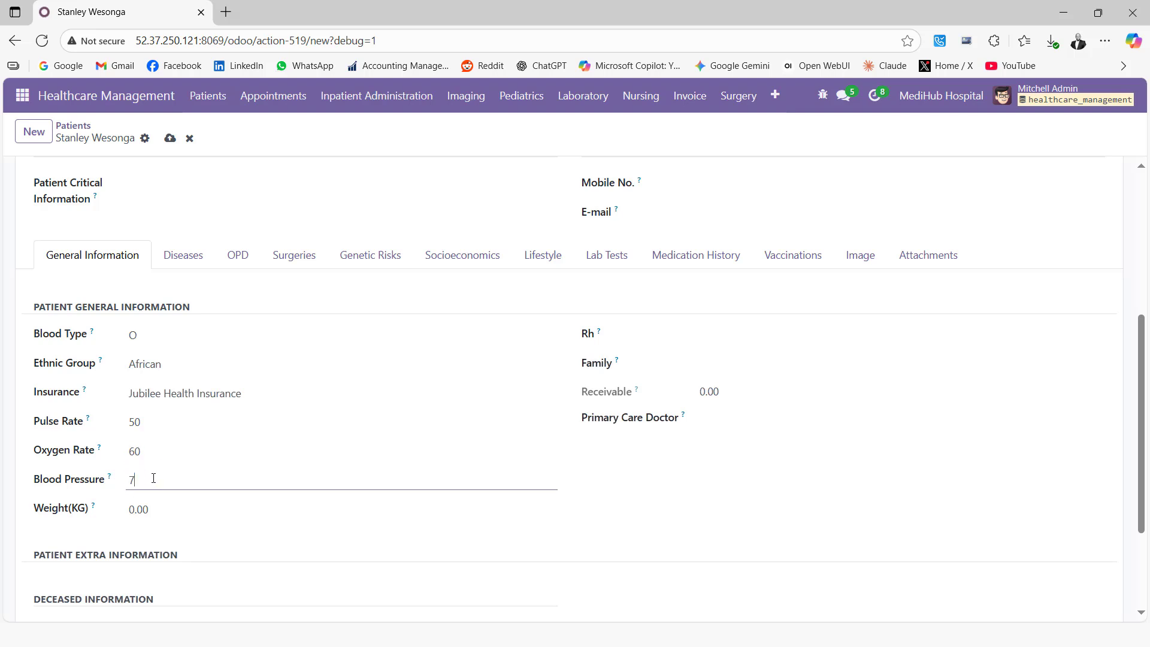
pyautogui.click(155, 509)
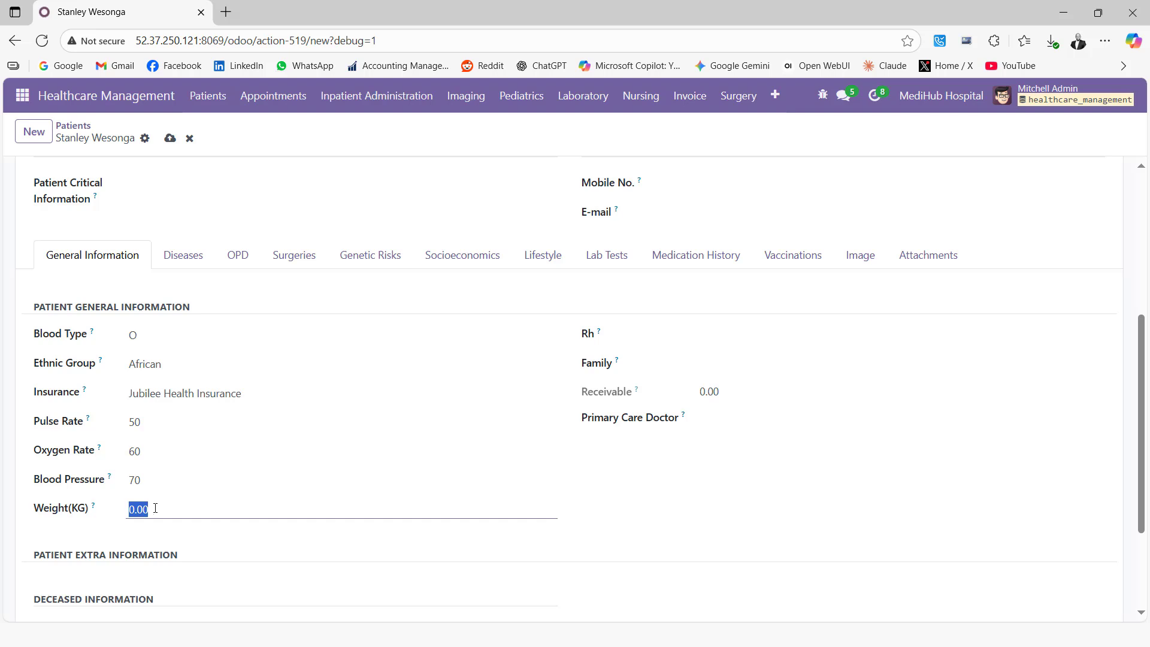
pyautogui.write('80')
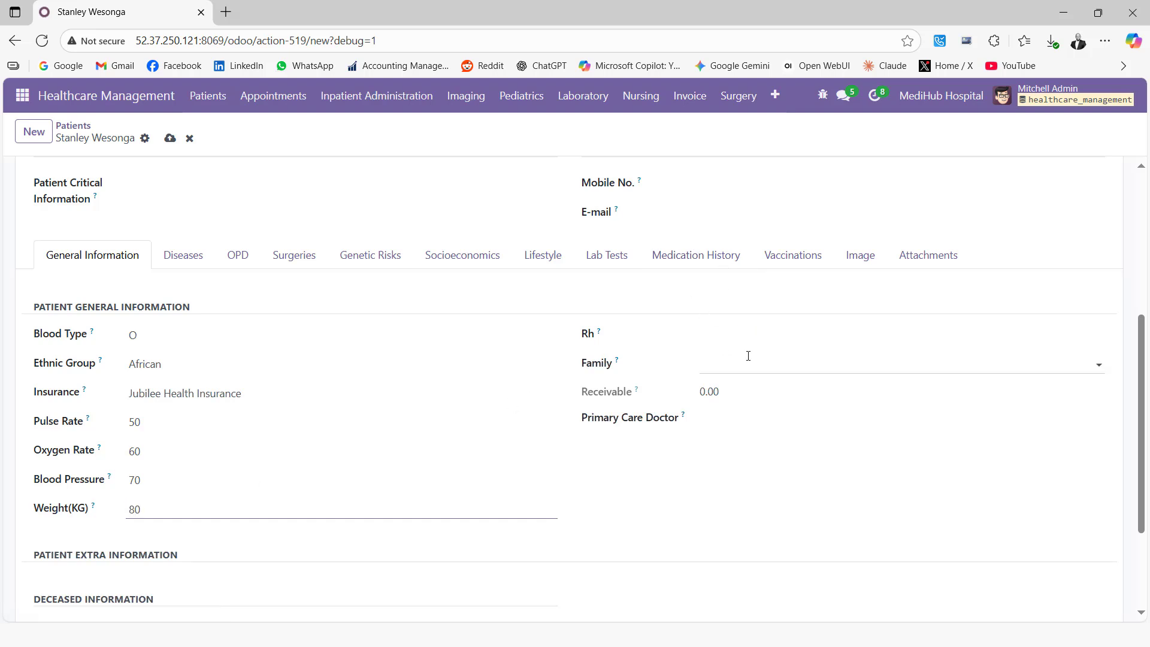
pyautogui.scroll(-2, 277, 392)
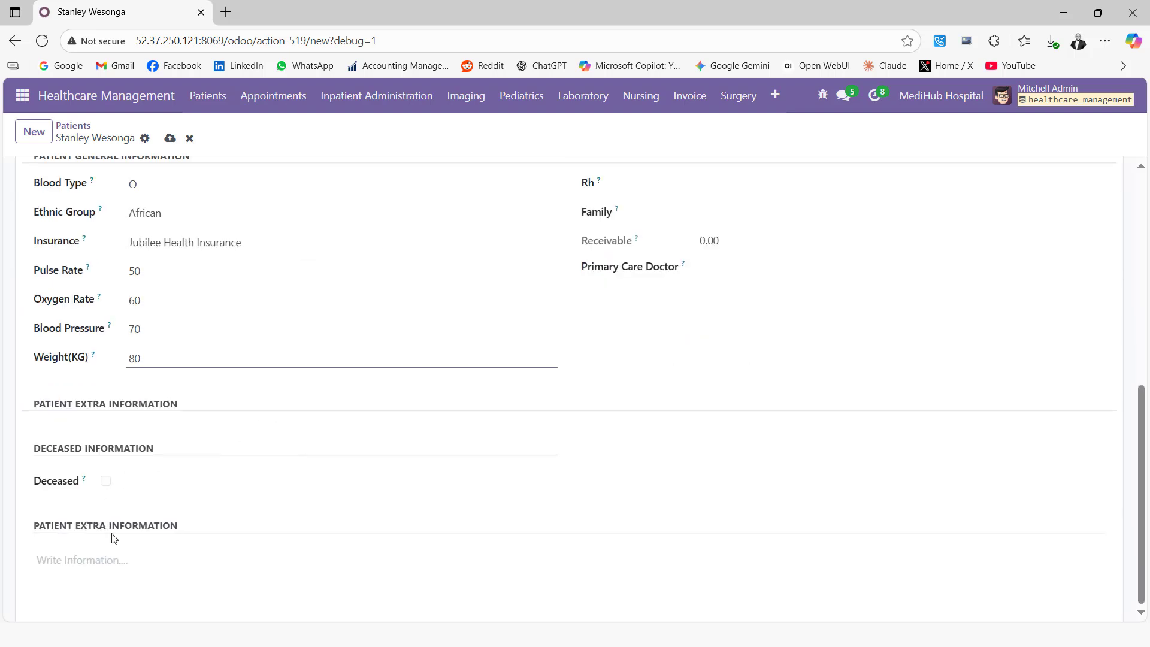
pyautogui.scroll(8, 93, 547)
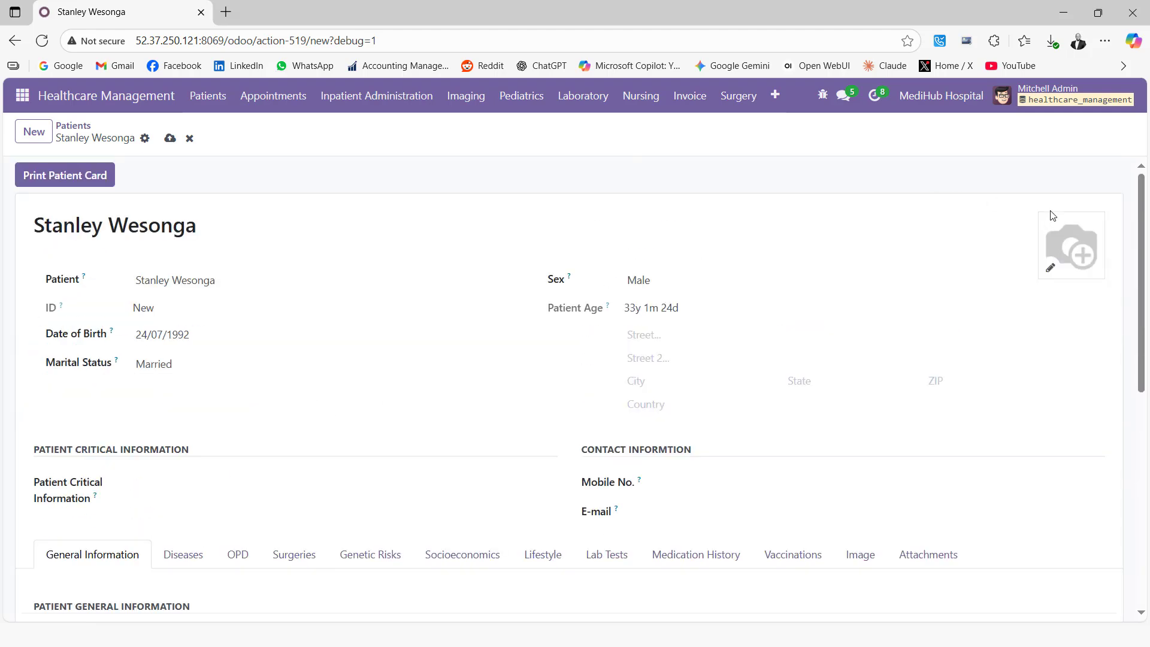
pyautogui.click(1049, 268)
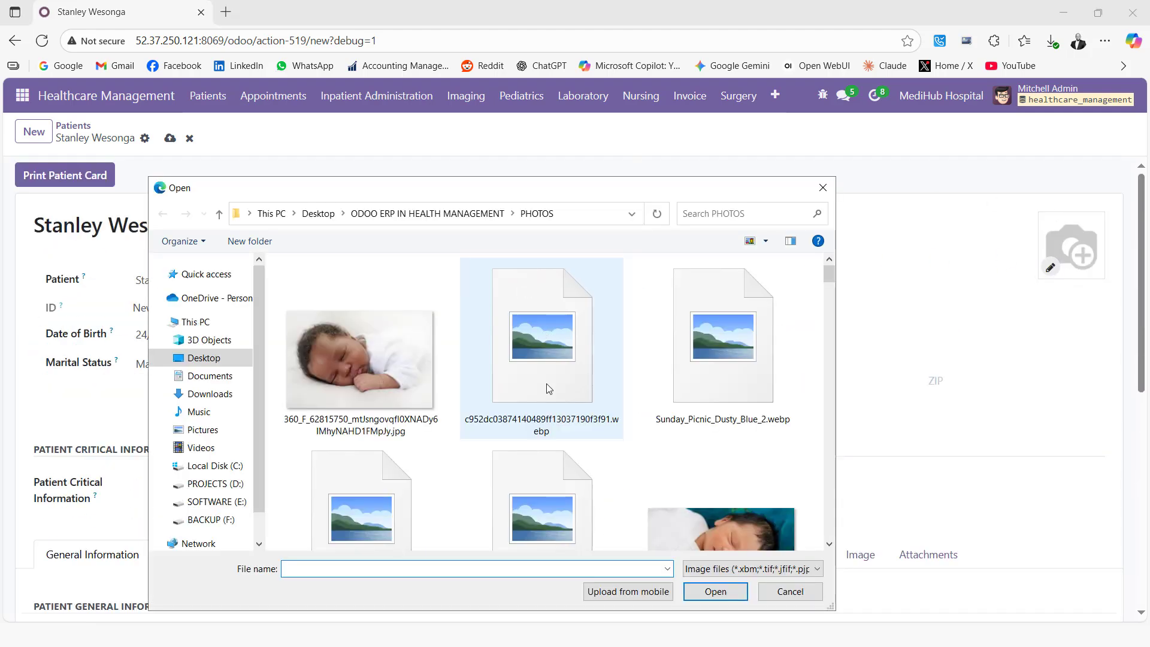
pyautogui.scroll(-5, 539, 365)
pyautogui.scroll(-5, 549, 387)
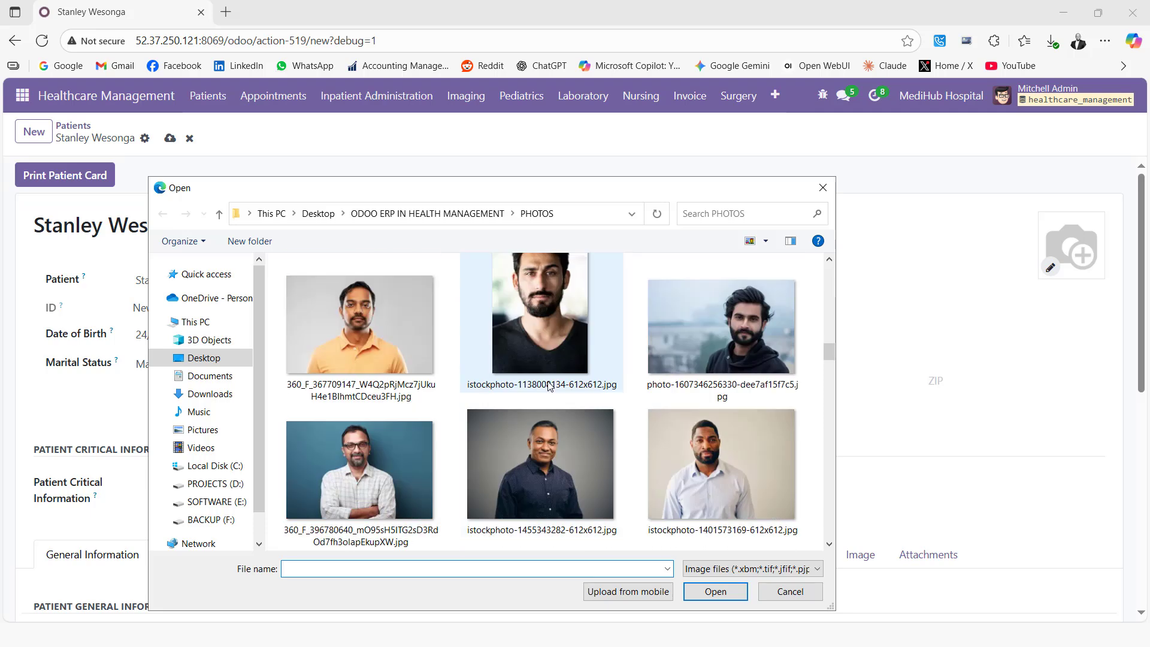
pyautogui.scroll(-2, 549, 386)
pyautogui.click(745, 316)
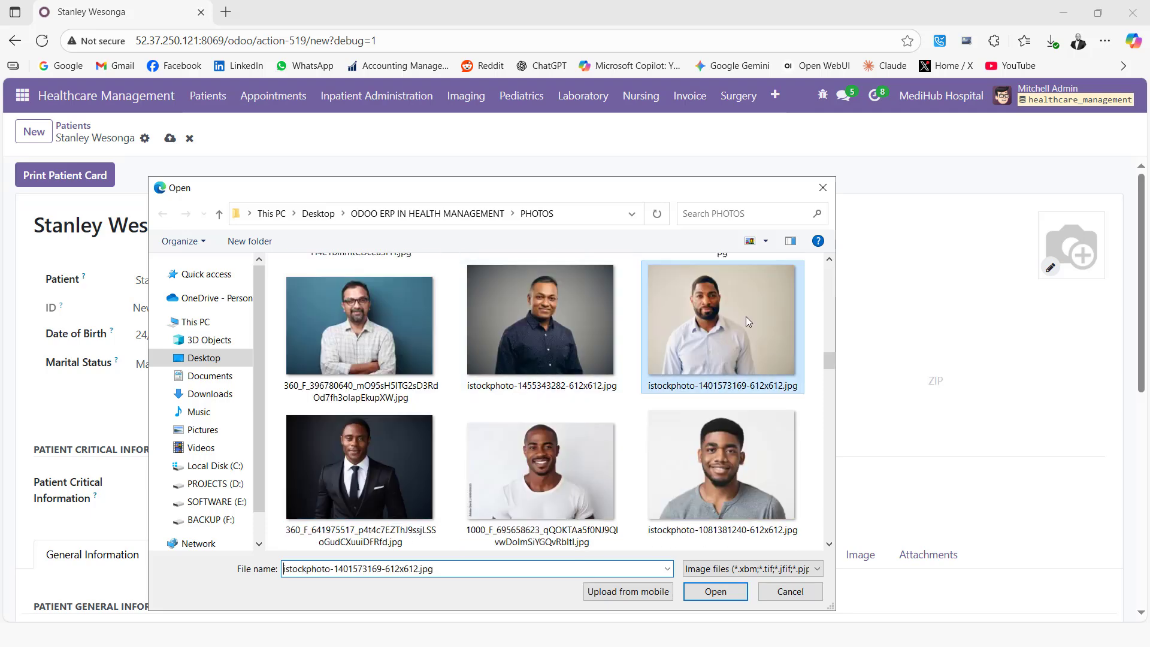
pyautogui.click(702, 599)
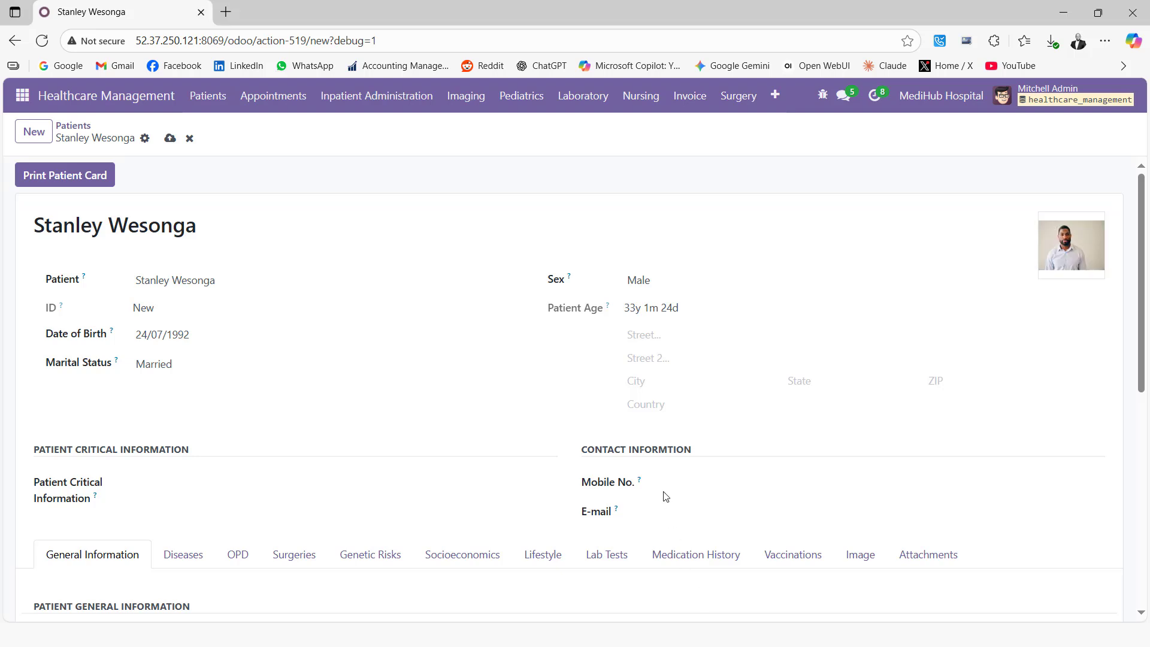
pyautogui.click(170, 140)
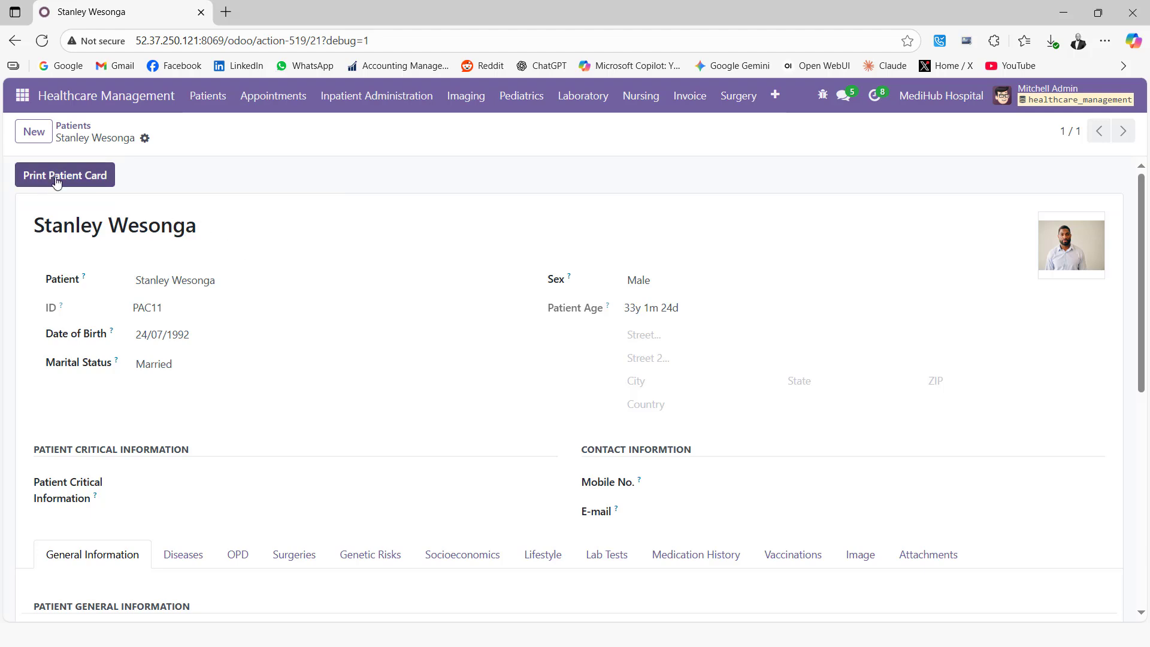
# Print the patient card and open the downloaded Patient Card_7.pdf.
pyautogui.click(69, 181)
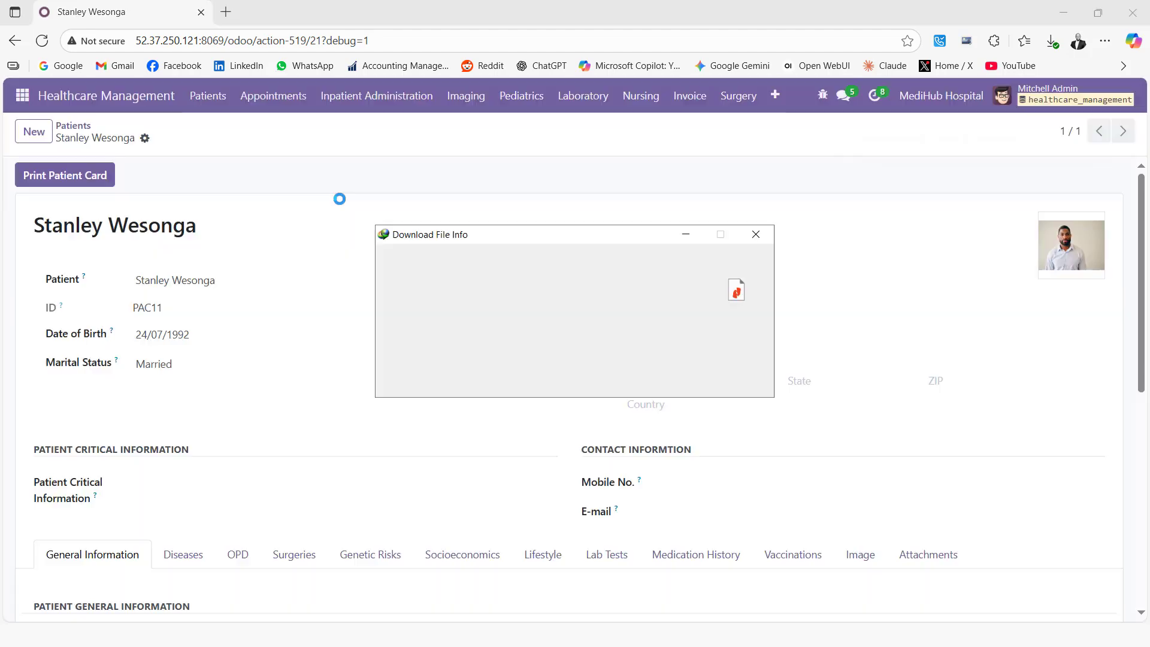
pyautogui.click(590, 382)
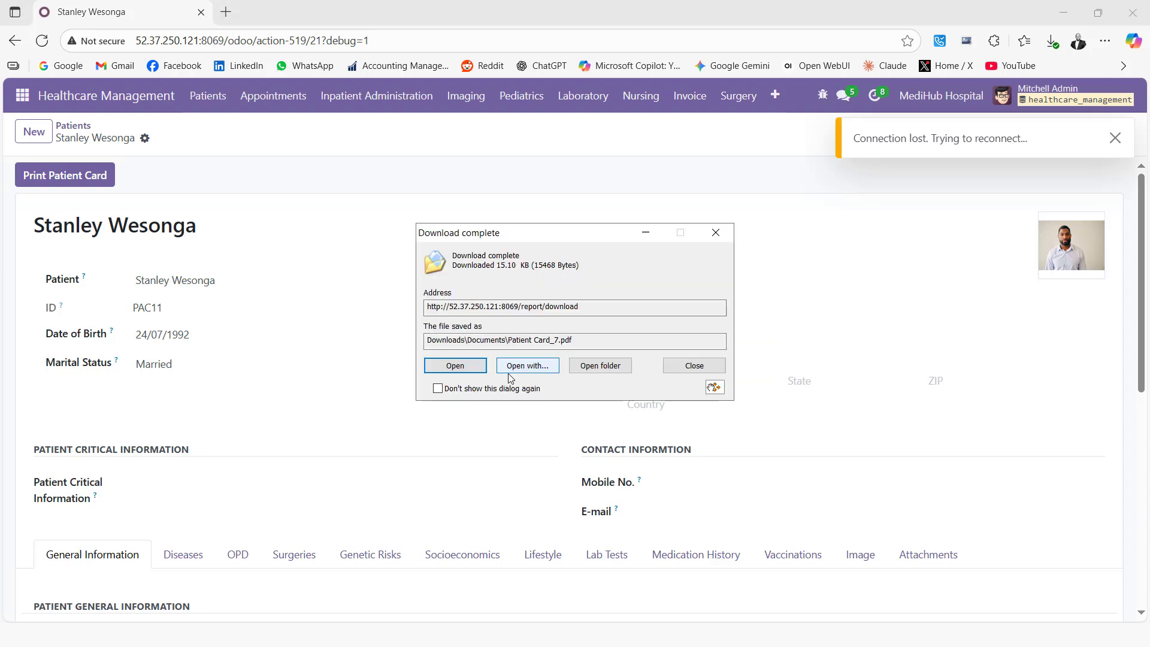
pyautogui.click(483, 371)
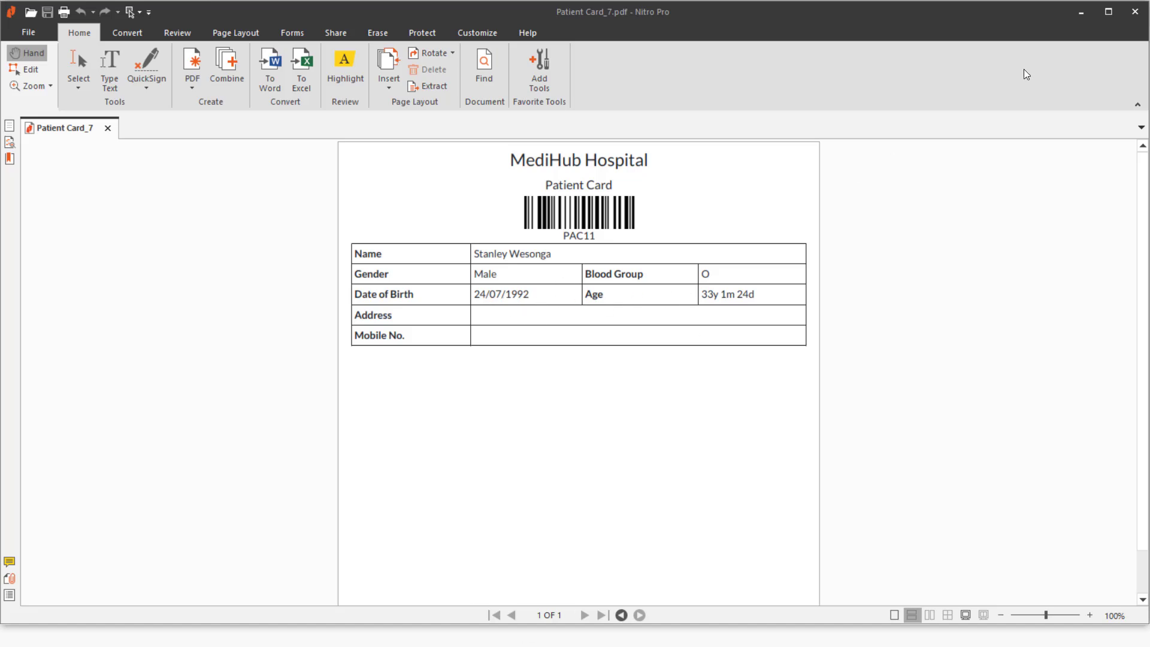
# Minimize Nitro Pro after reviewing the PAC11 patient card to return to the Odoo patient form.
pyautogui.click(1089, 4)
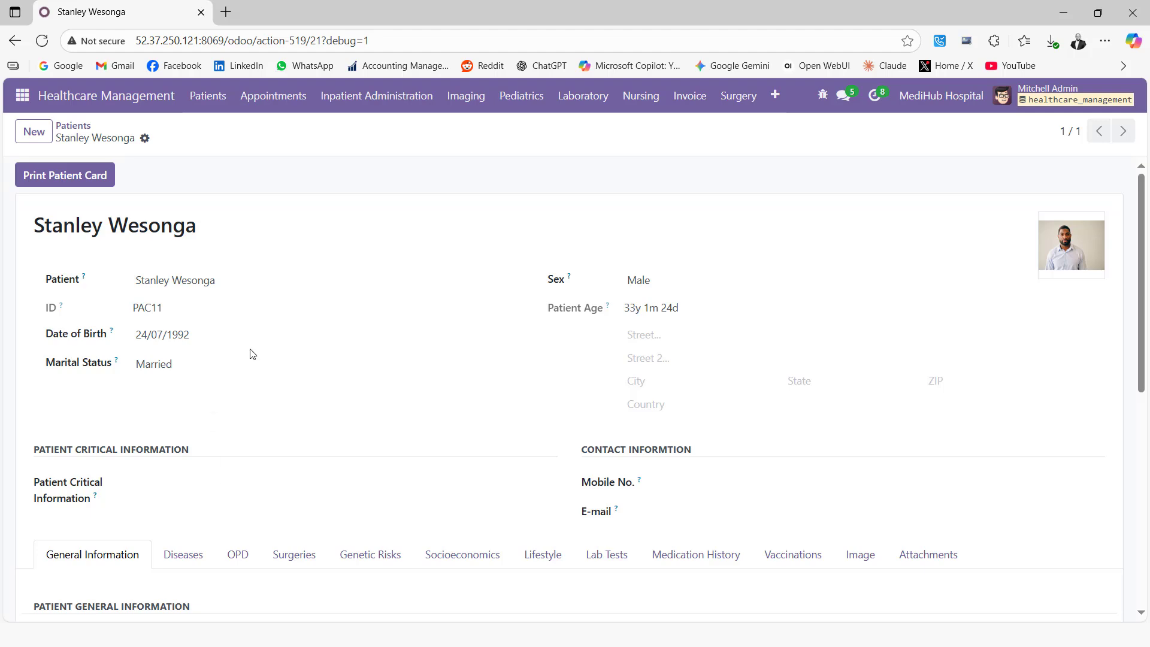
# Go to Appointments > Appointments to start a new appointment.
pyautogui.scroll(-3, 252, 355)
pyautogui.scroll(3, 251, 354)
pyautogui.click(215, 100)
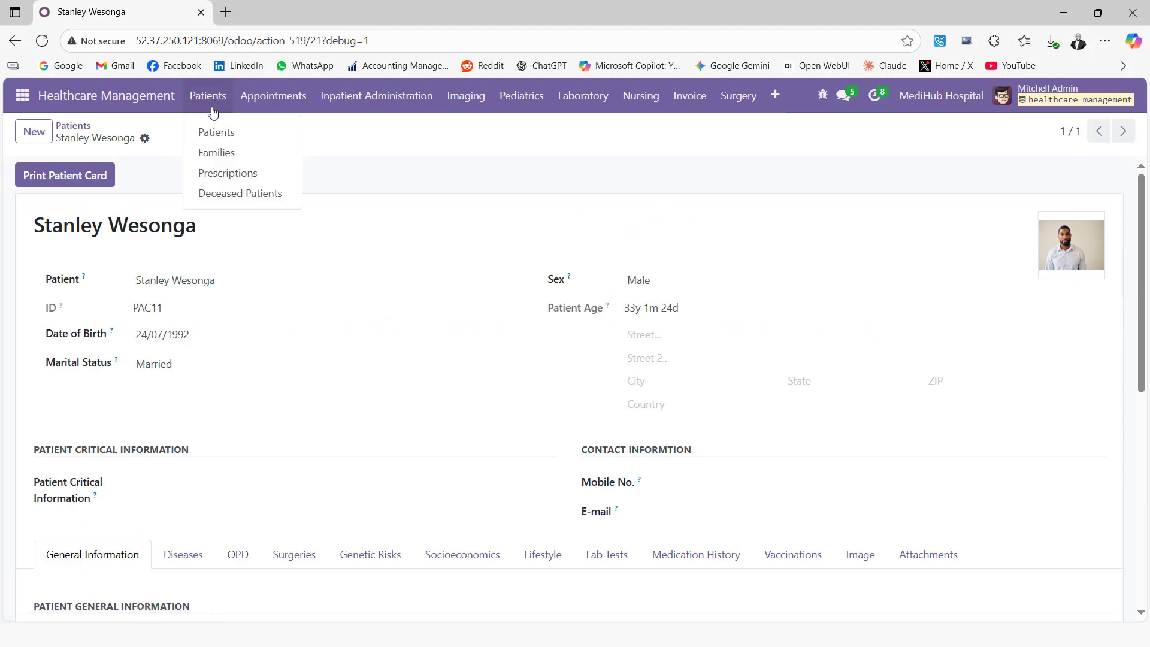
pyautogui.click(272, 103)
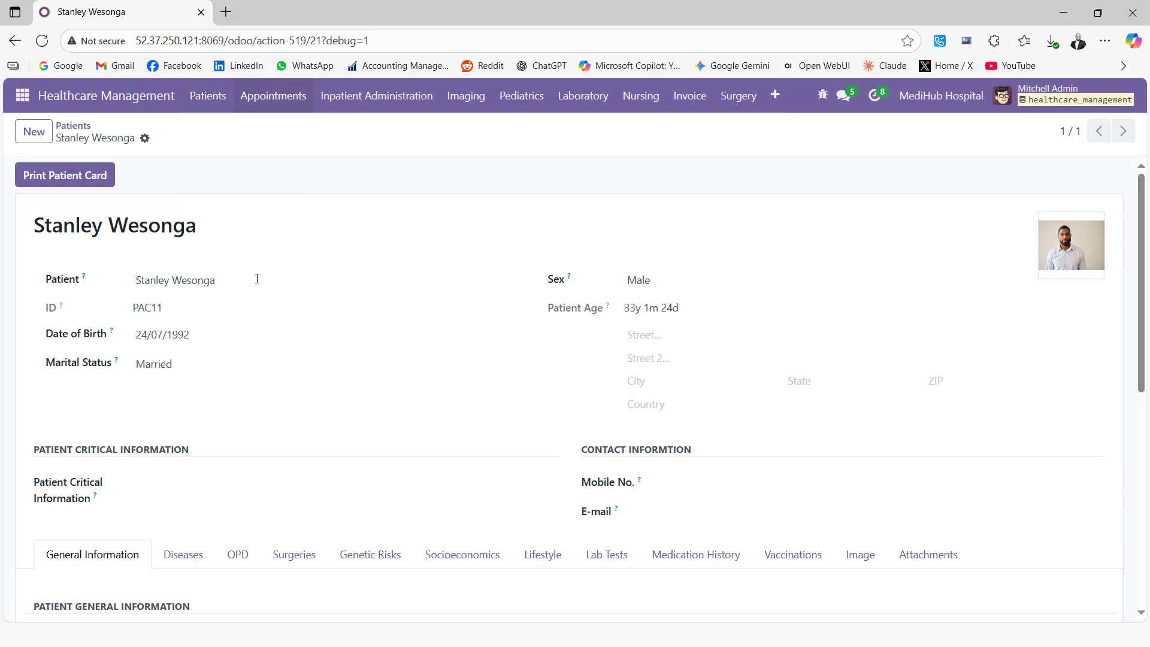
pyautogui.click(266, 103)
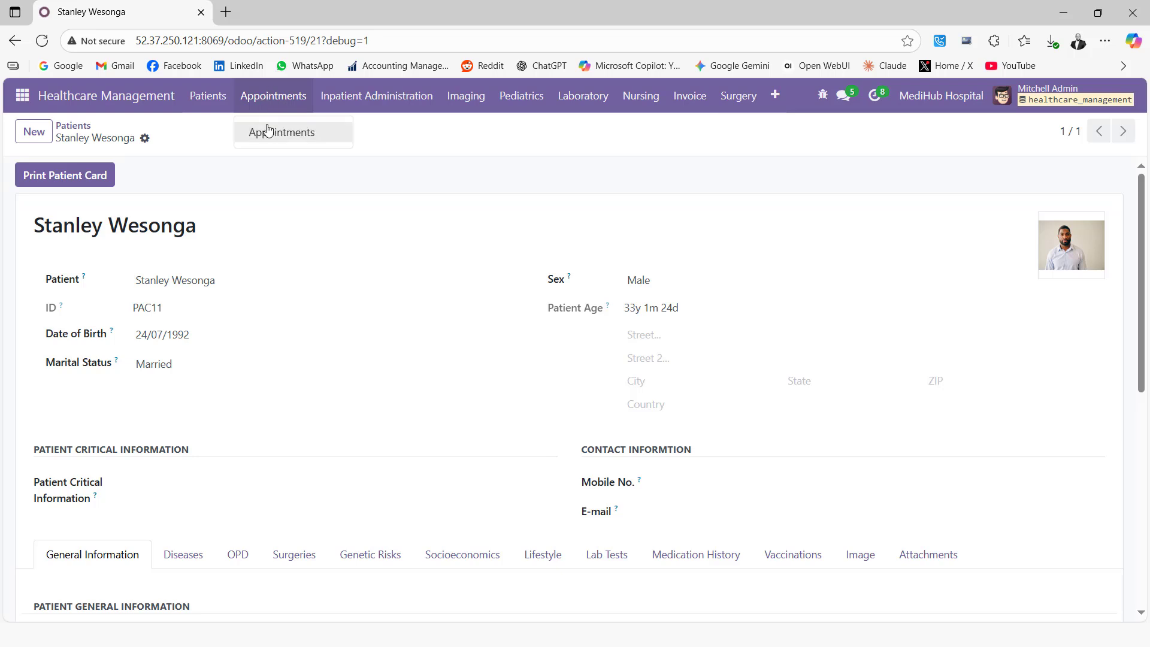
pyautogui.click(265, 131)
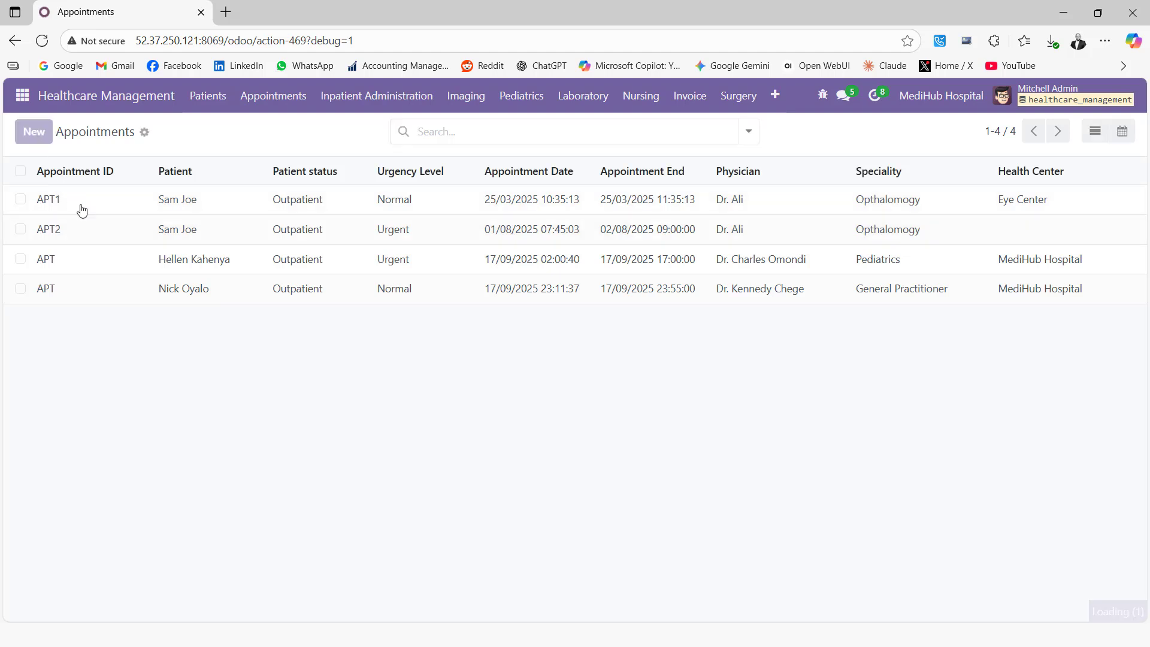
# Set the patient to PAC11 and the physician to the General Practitioner.
pyautogui.click(179, 281)
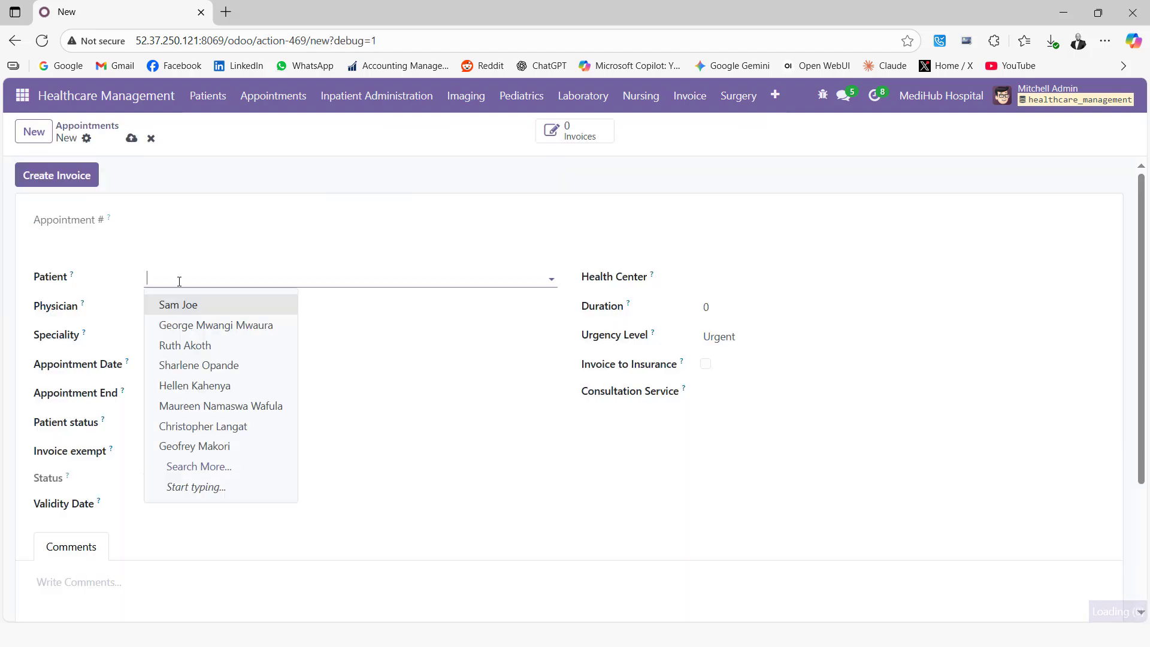
pyautogui.click(209, 472)
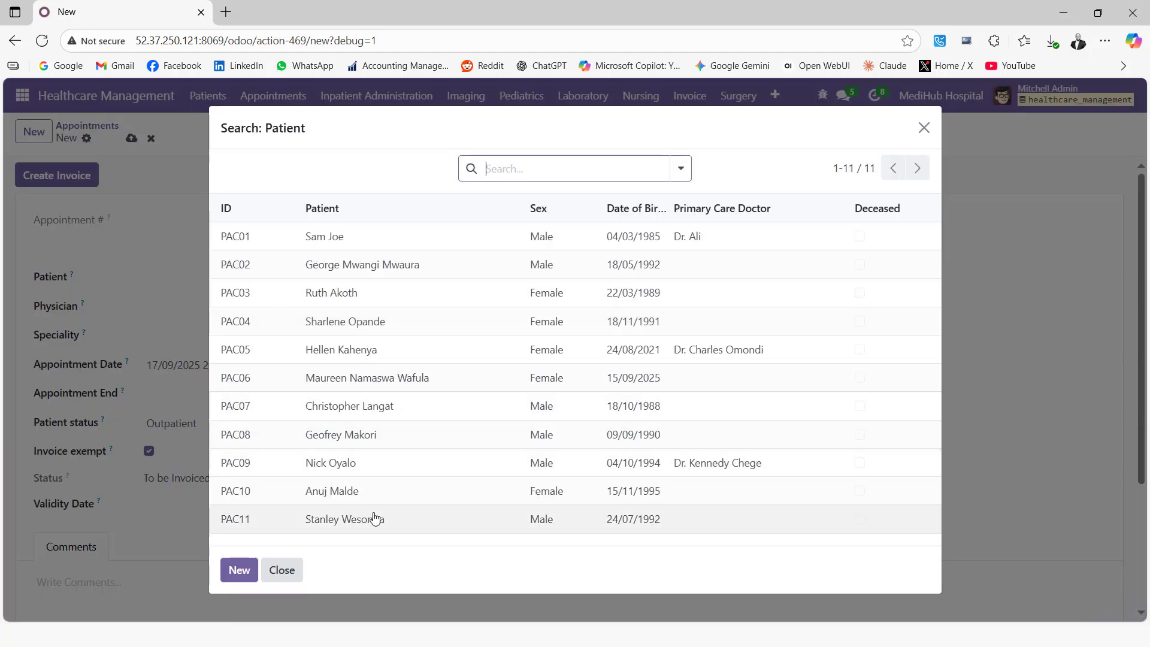
pyautogui.click(359, 516)
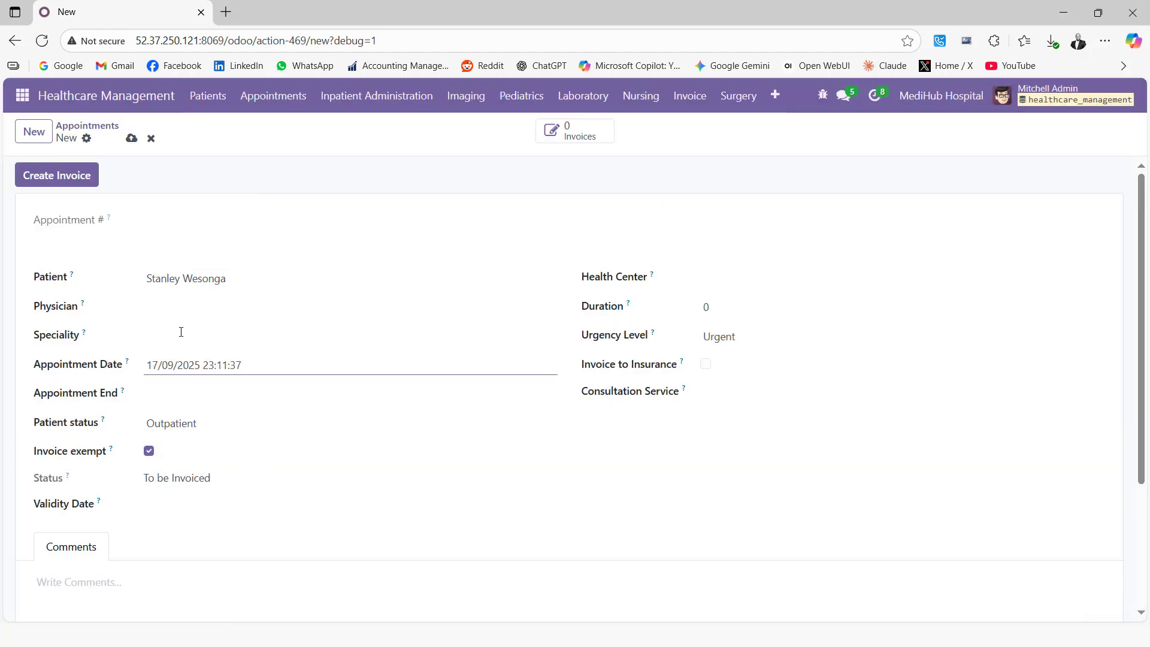
pyautogui.click(186, 305)
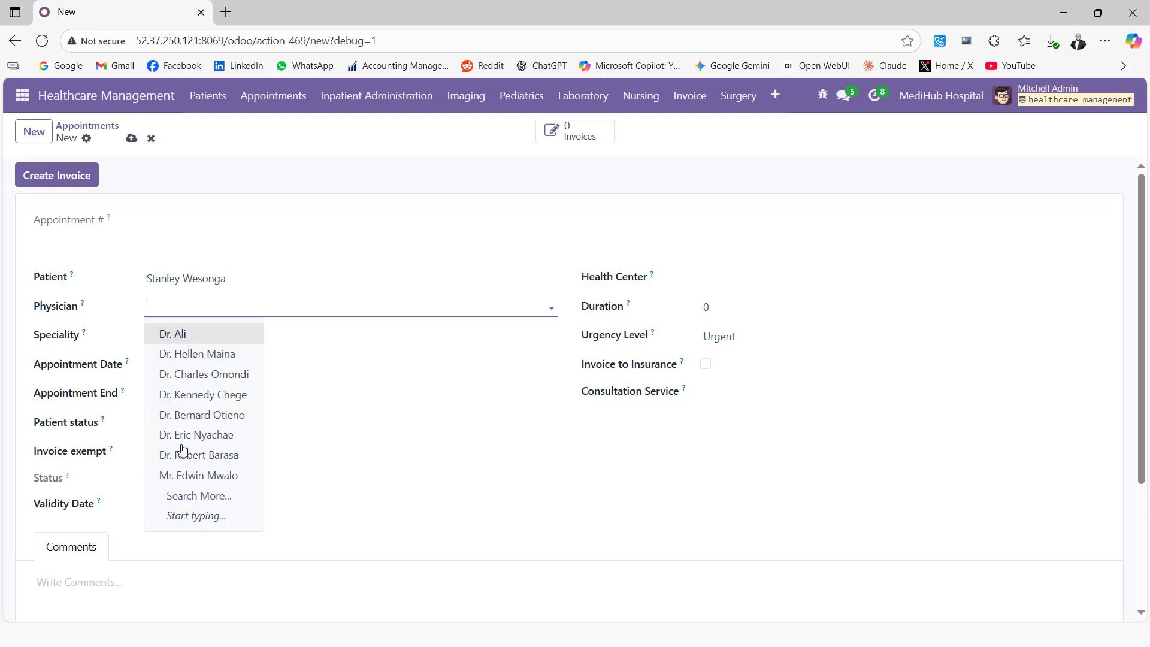
pyautogui.click(198, 495)
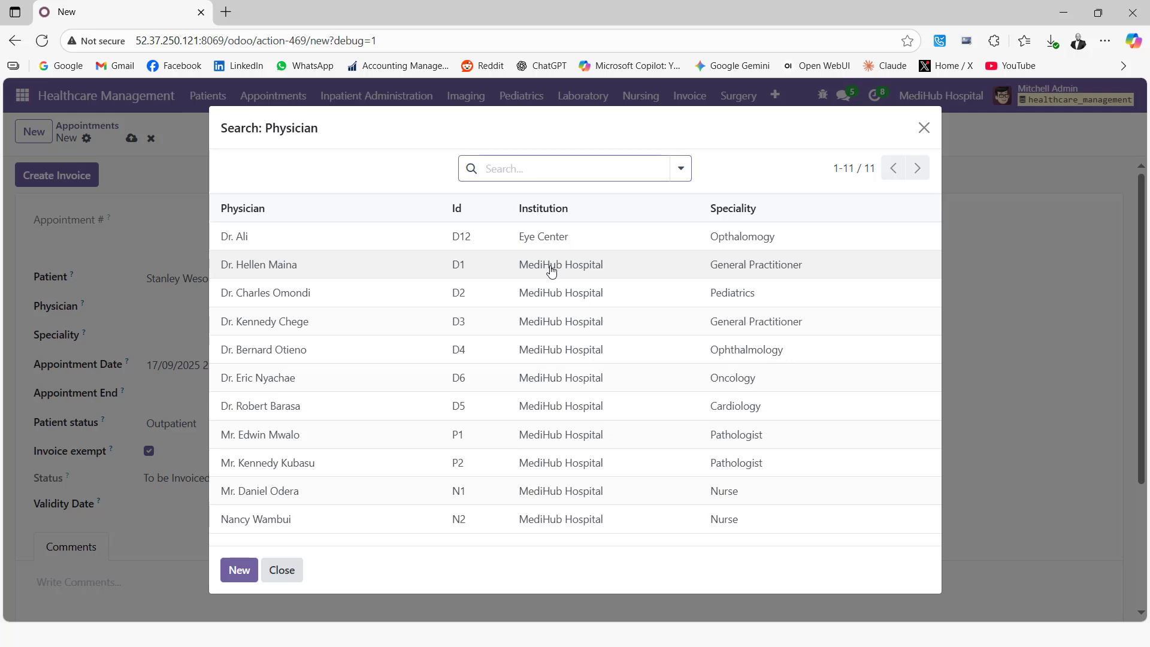
pyautogui.click(360, 273)
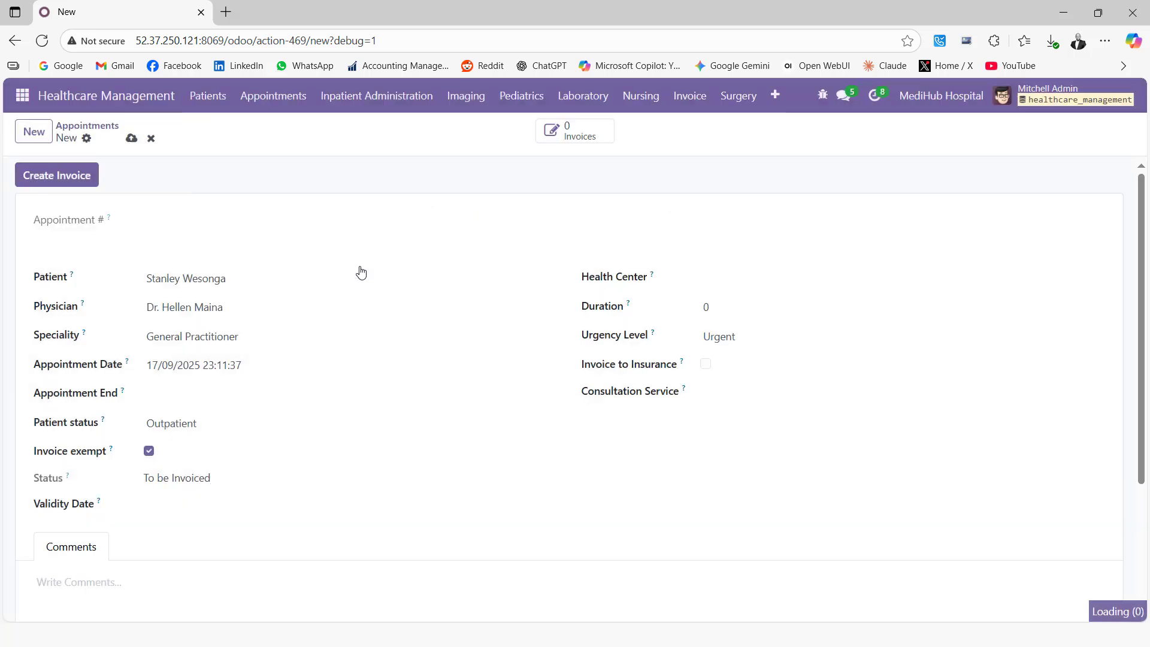
# Set the appointment end to the 18th at hour 17.
pyautogui.click(174, 399)
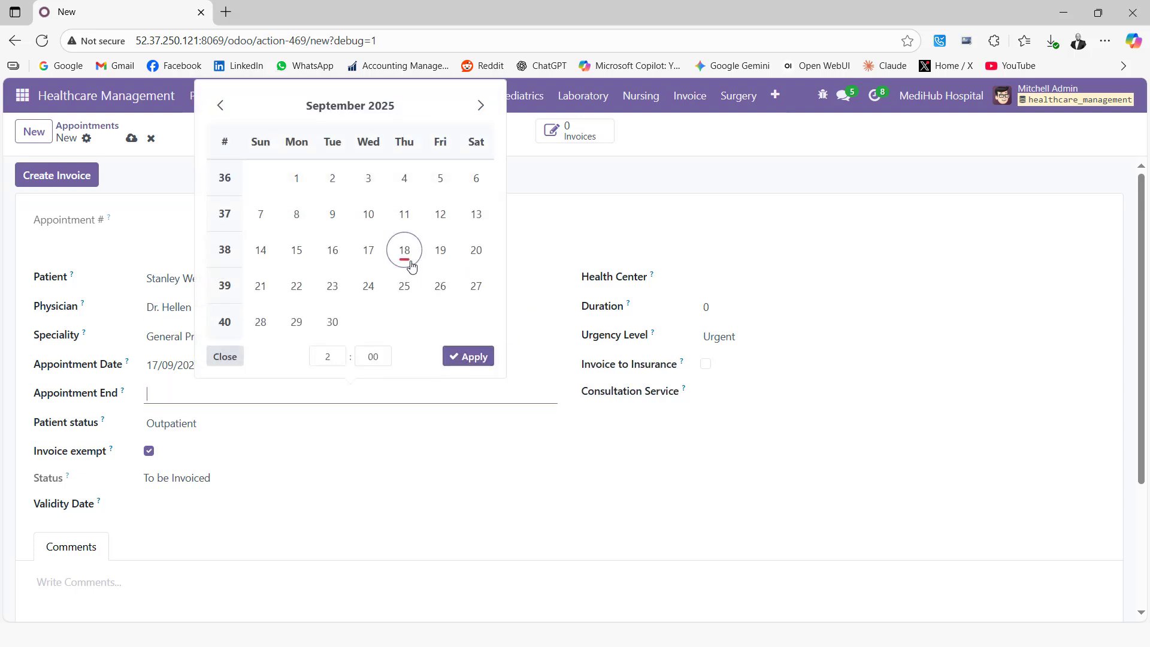
pyautogui.click(404, 251)
pyautogui.click(328, 356)
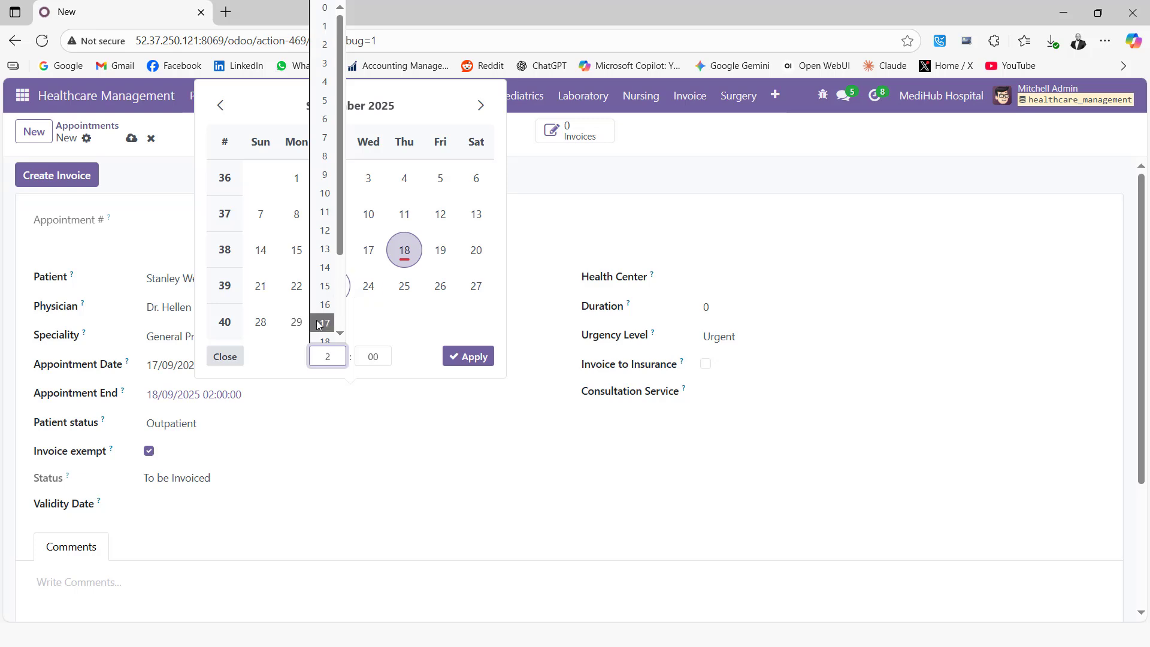
pyautogui.scroll(-2, 326, 311)
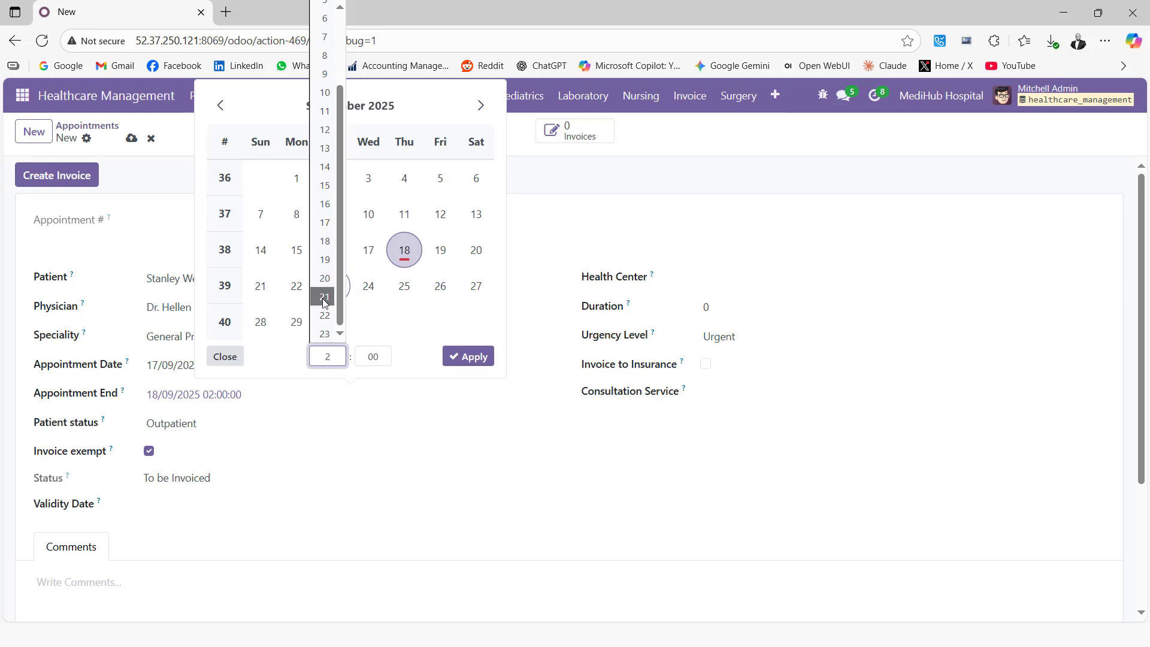
pyautogui.click(325, 222)
# Apply the 18/09/2025 17:00:00 end time, keep Outpatient status, and clear Invoice Exempt.
pyautogui.click(486, 364)
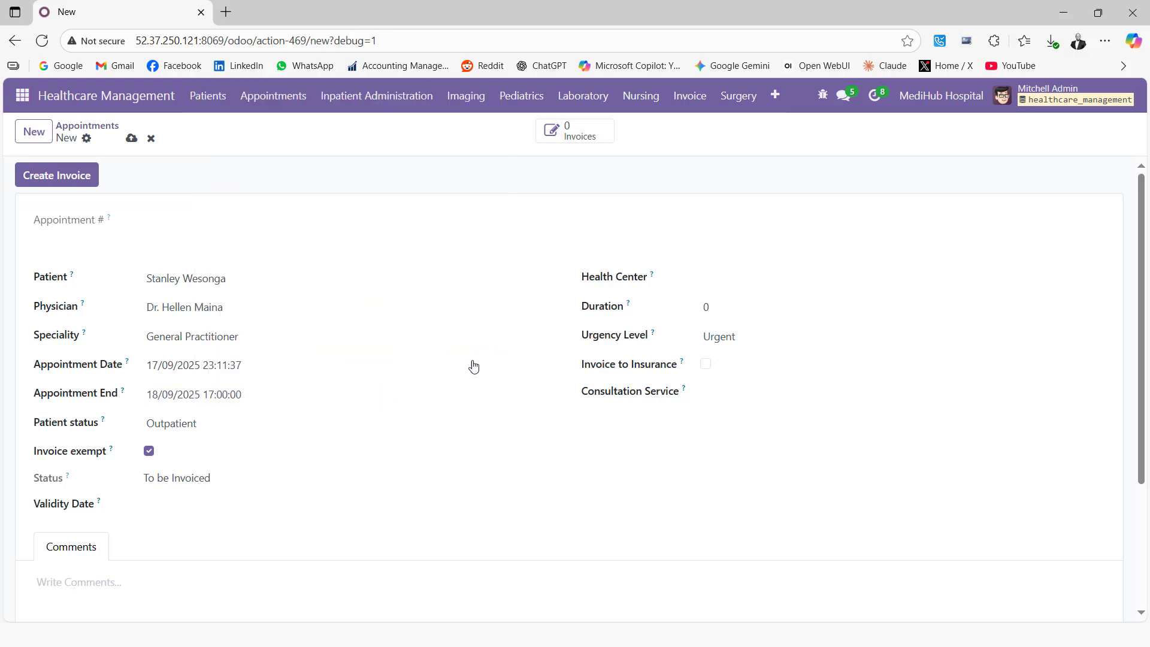
pyautogui.click(211, 430)
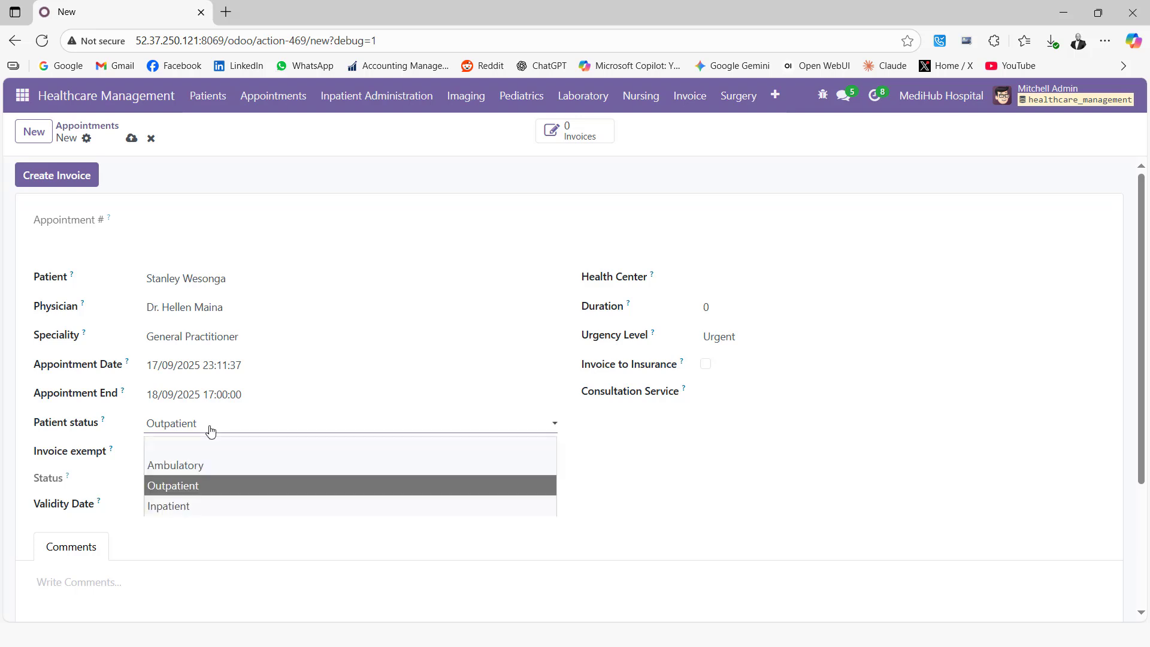
pyautogui.click(427, 212)
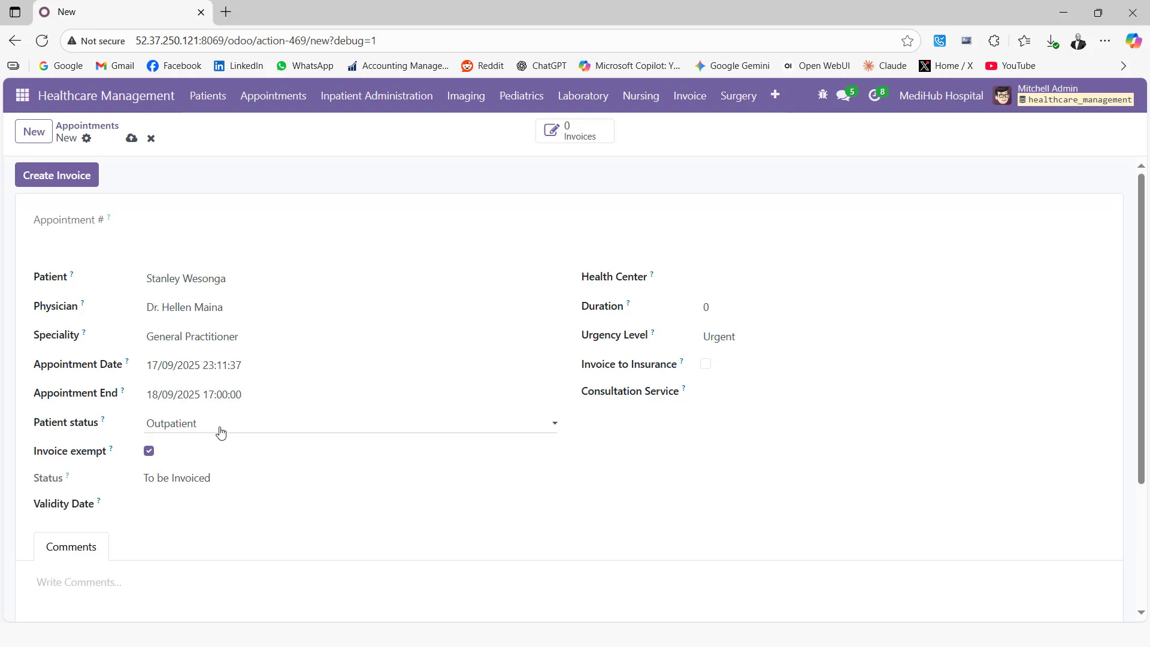
pyautogui.click(149, 455)
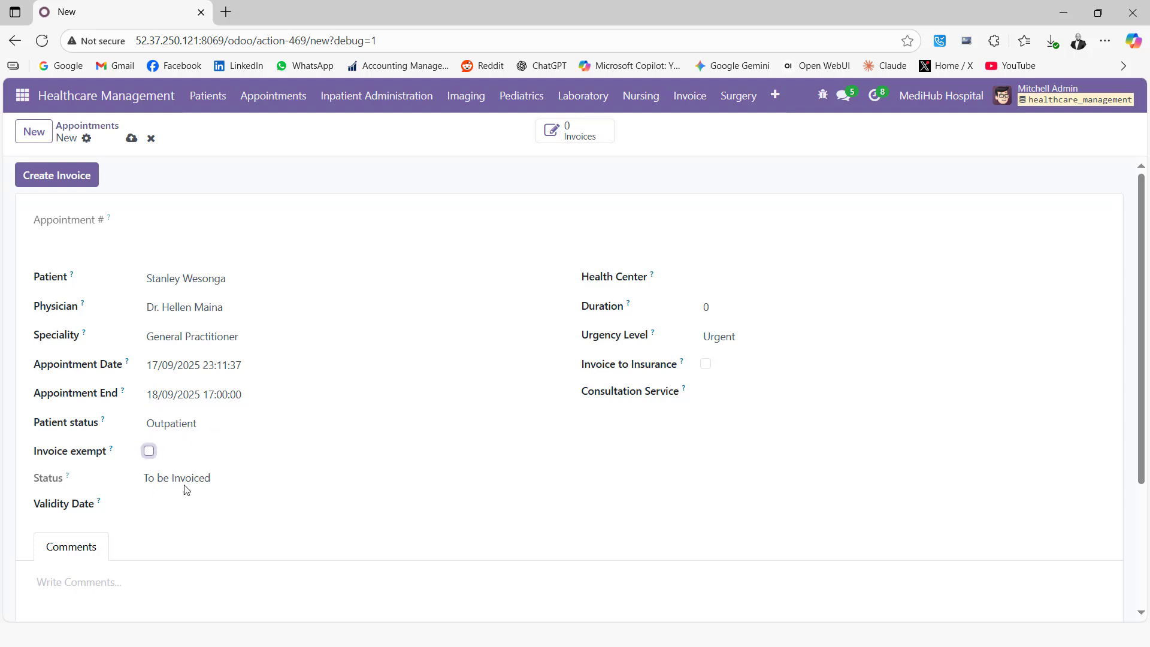
# Set health center MediHub Hospital, duration 1, and urgency level Normal.
pyautogui.click(743, 279)
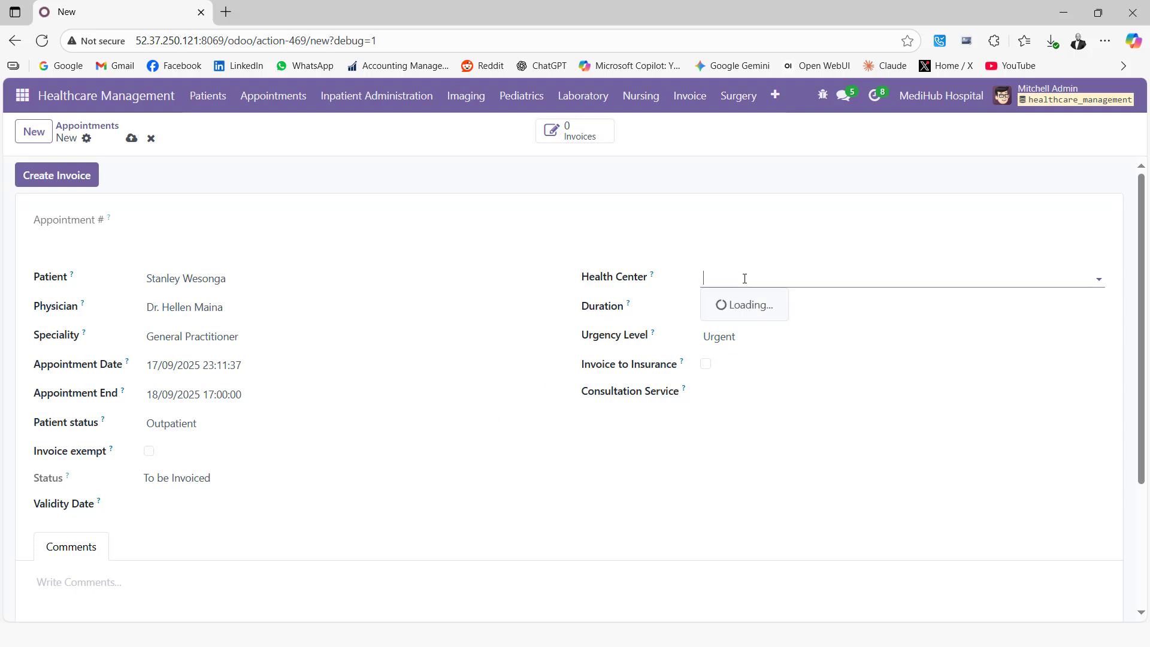
pyautogui.click(758, 325)
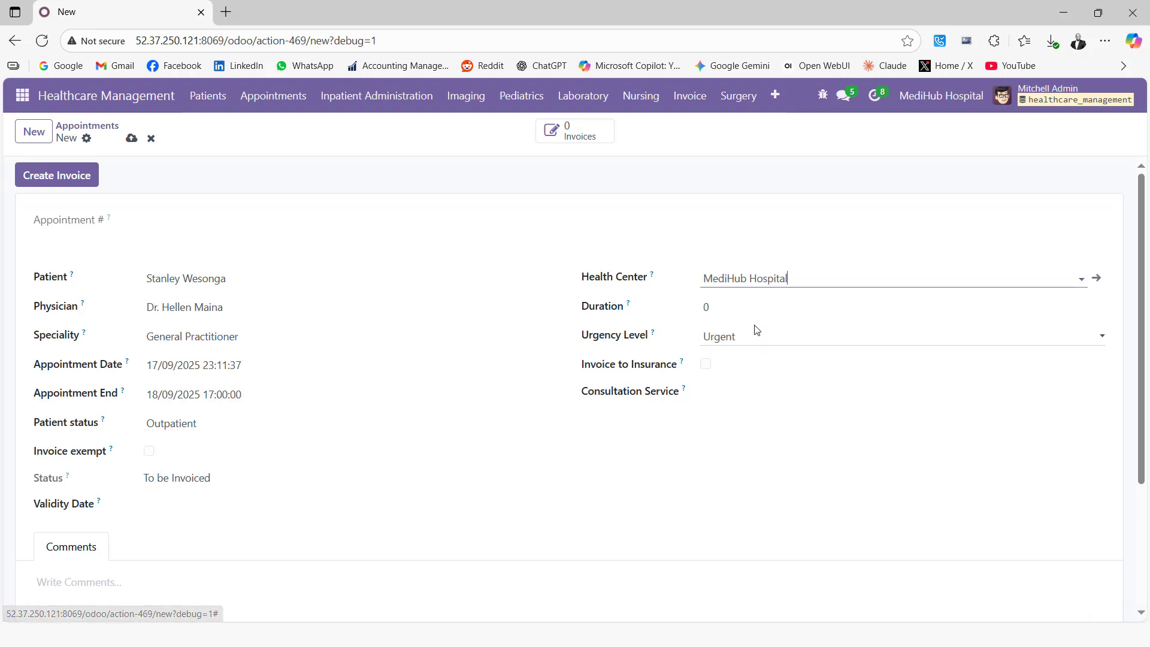
pyautogui.click(730, 311)
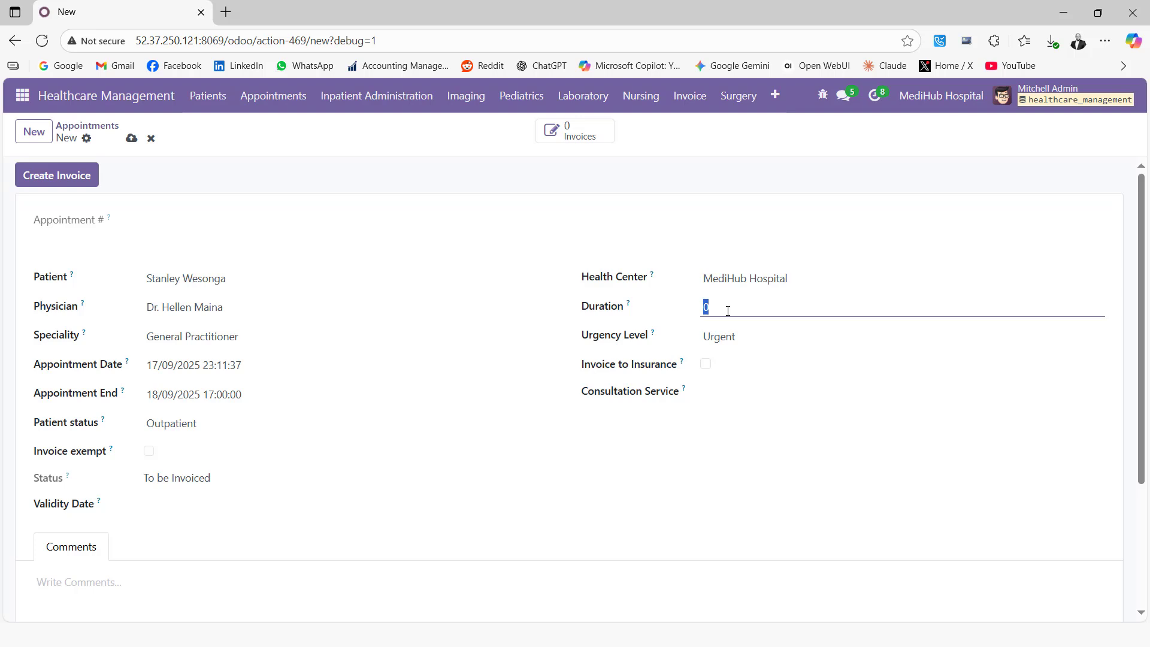
pyautogui.click(734, 344)
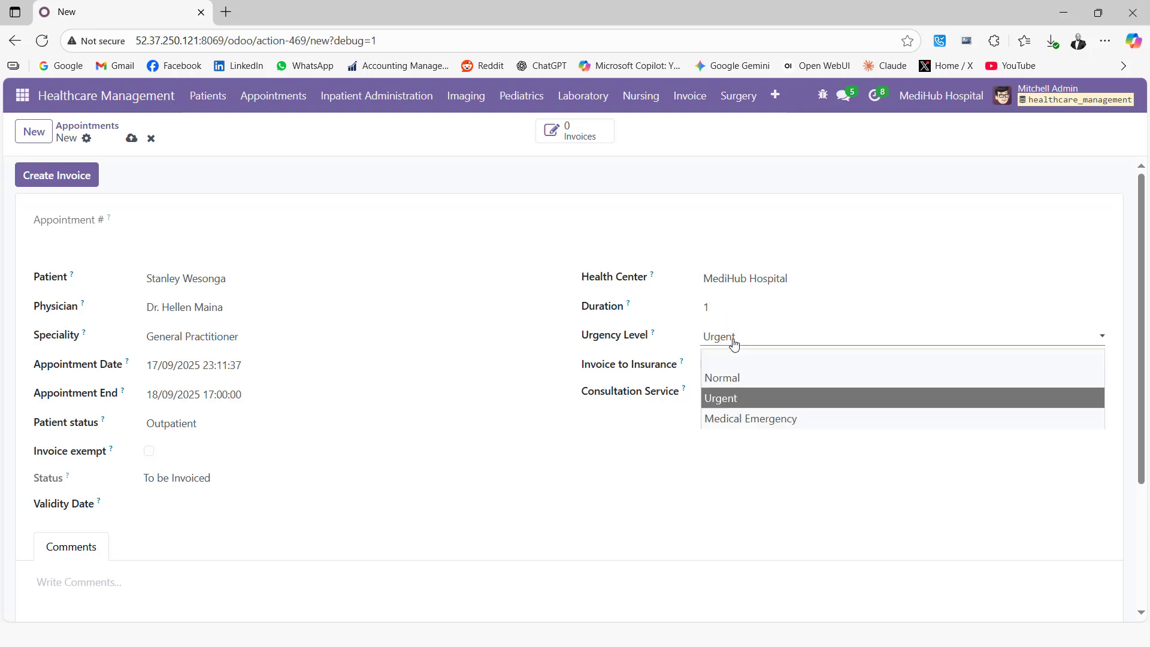
pyautogui.click(720, 377)
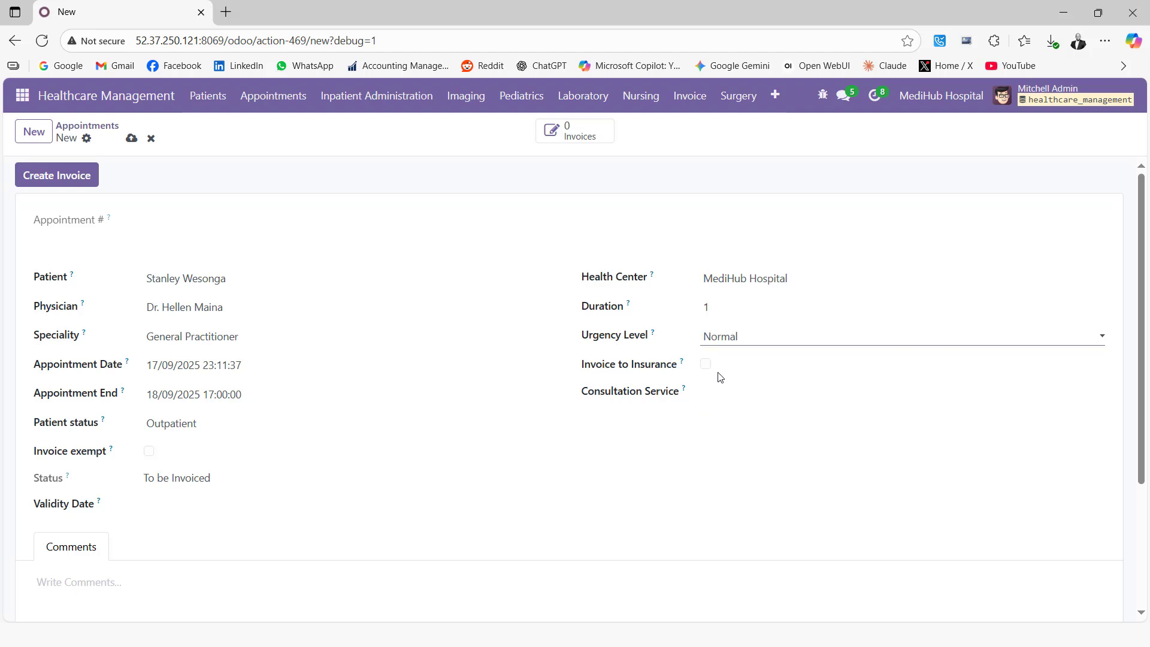
# Invoice to insurance with Jubilee Health Insurance and select the Consultation service.
pyautogui.click(706, 364)
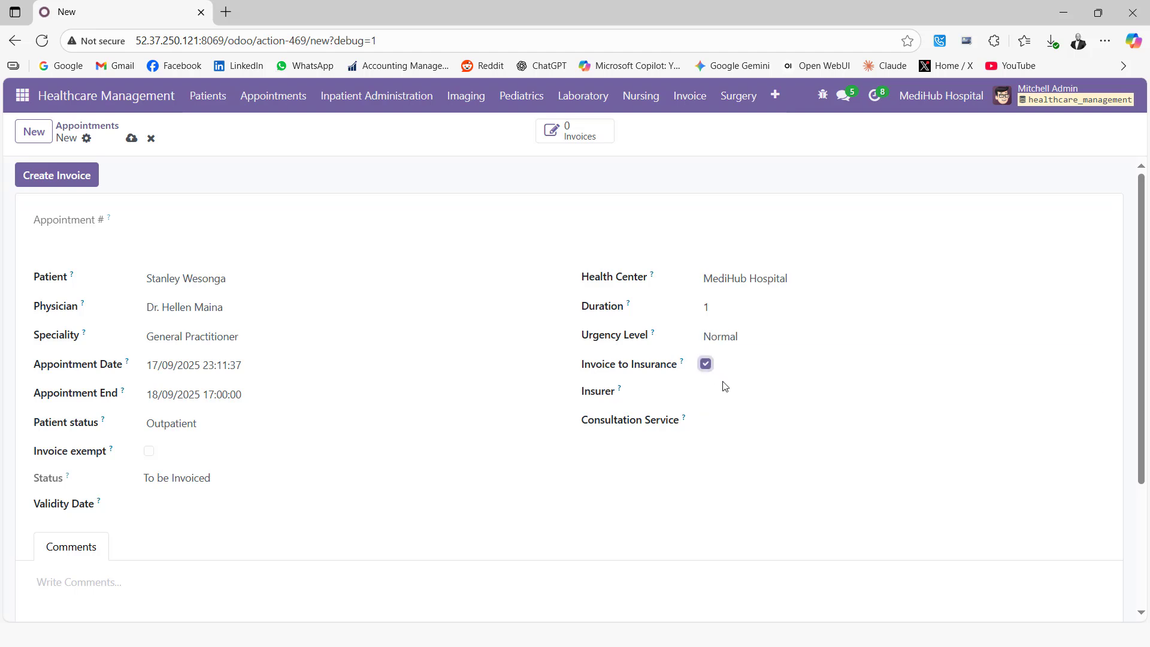
pyautogui.click(724, 390)
pyautogui.click(734, 415)
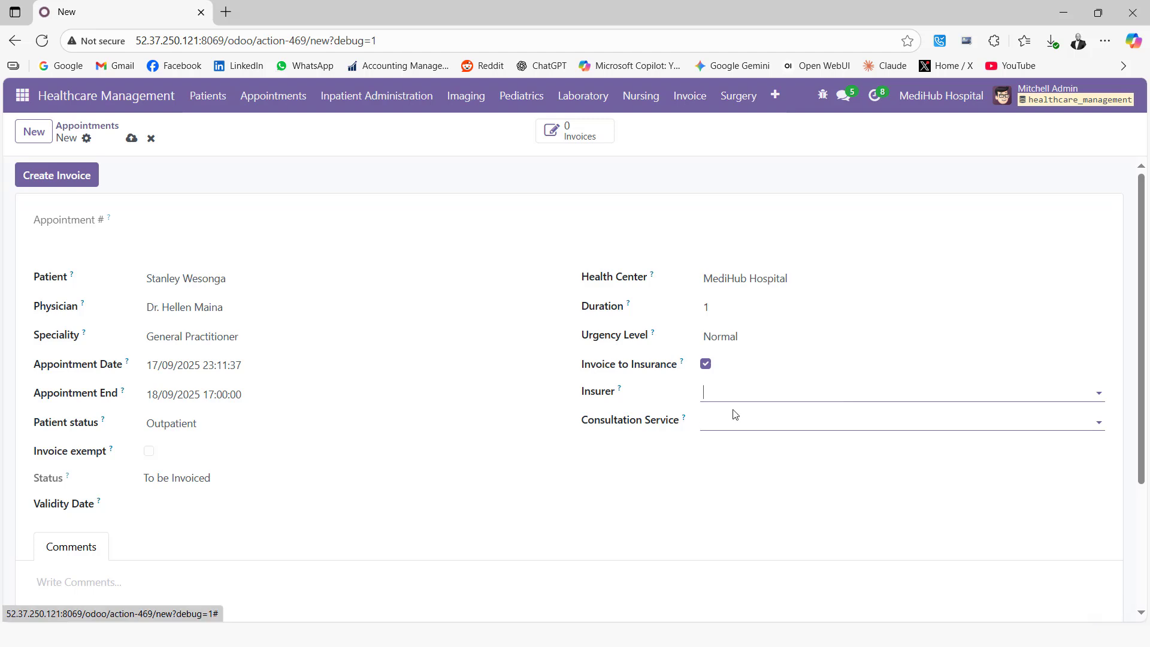
pyautogui.click(717, 418)
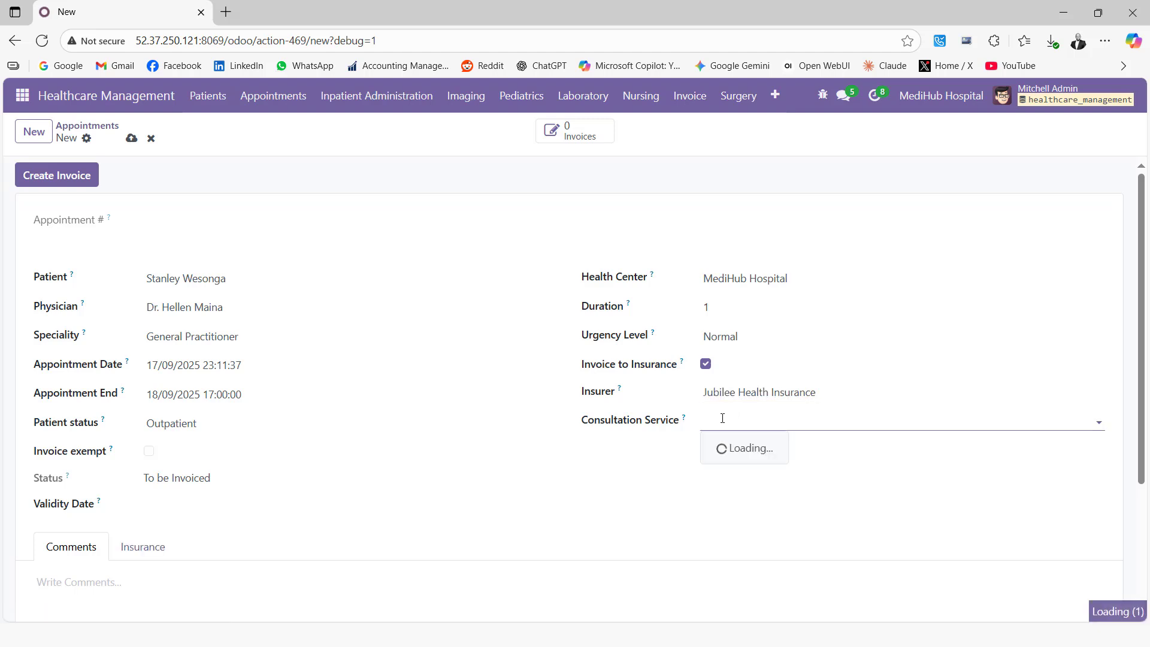
pyautogui.write('cons')
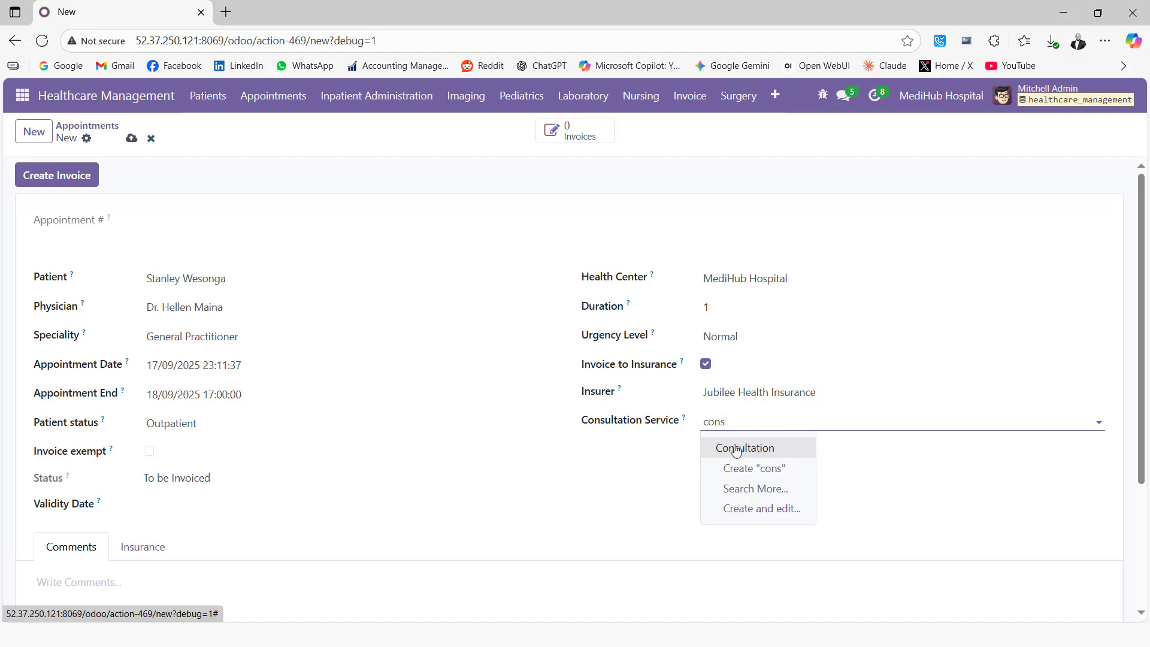
pyautogui.click(737, 448)
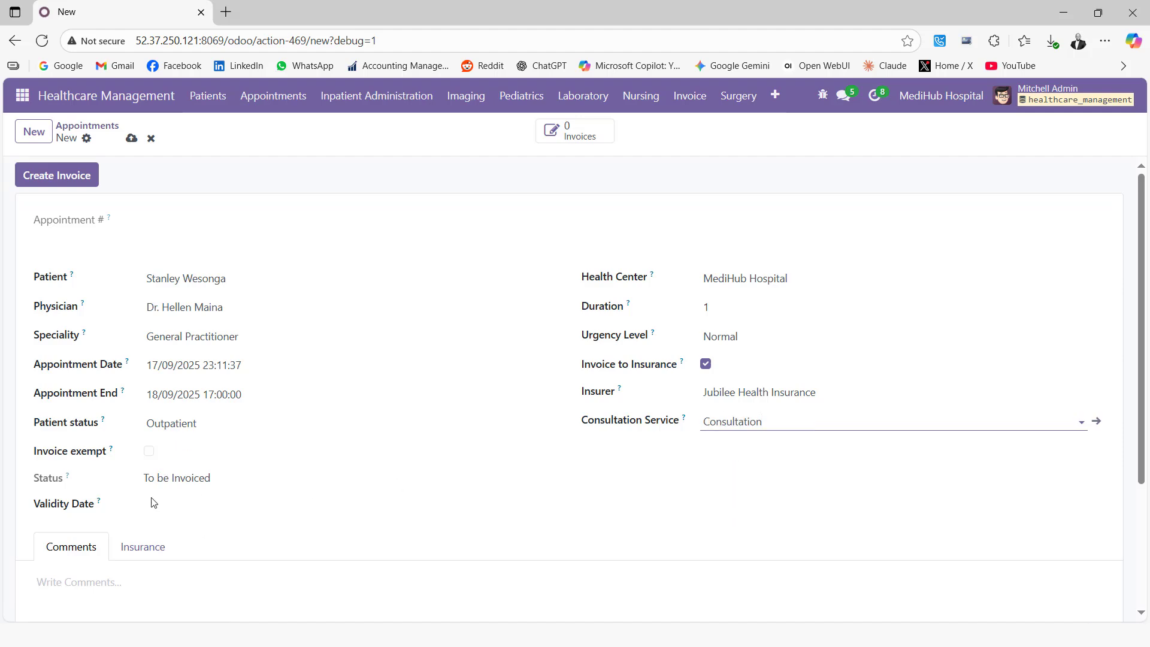
pyautogui.scroll(-4, 154, 495)
pyautogui.scroll(4, 152, 485)
# Save the appointment as APT and create its invoice.
pyautogui.click(131, 139)
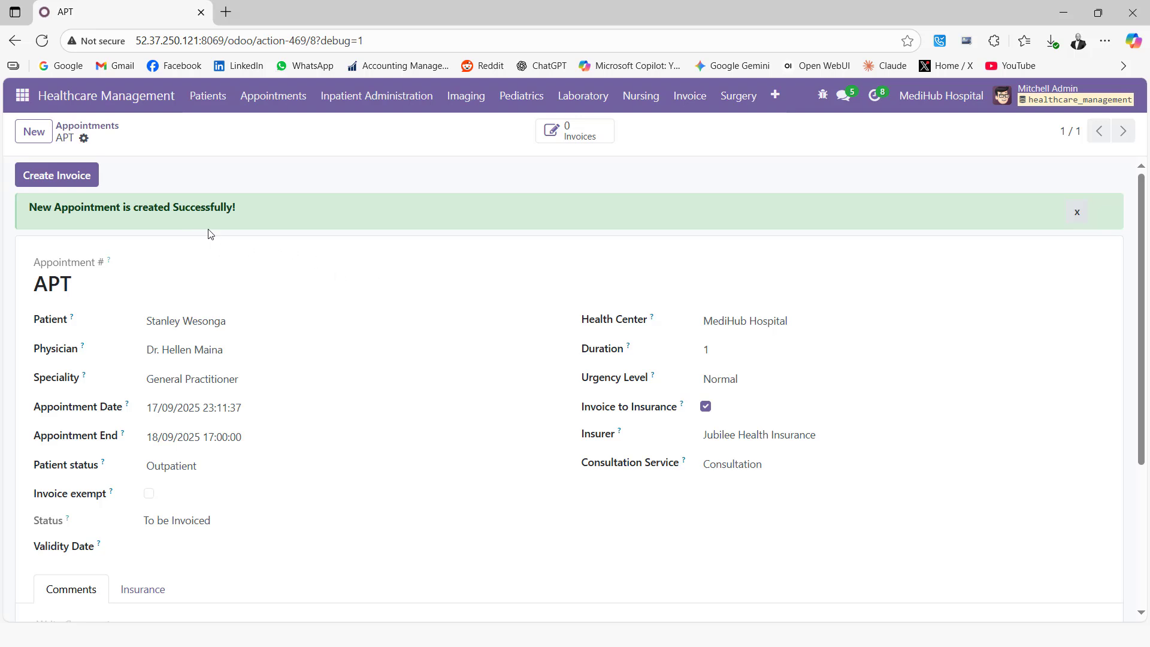
pyautogui.click(56, 179)
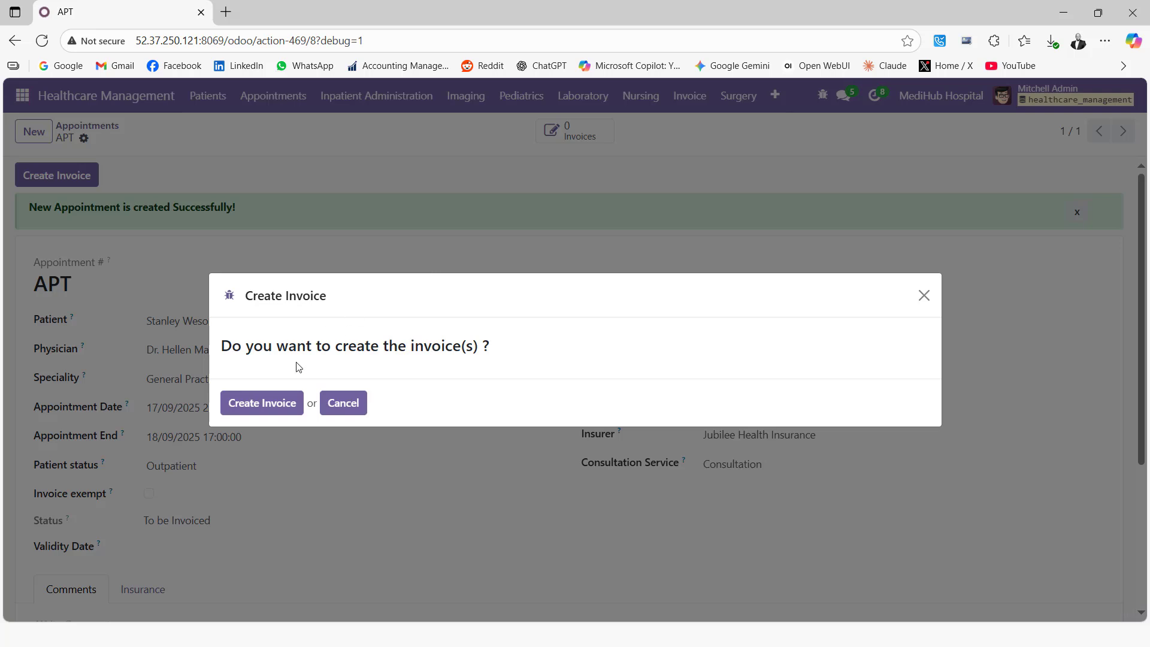
pyautogui.click(266, 404)
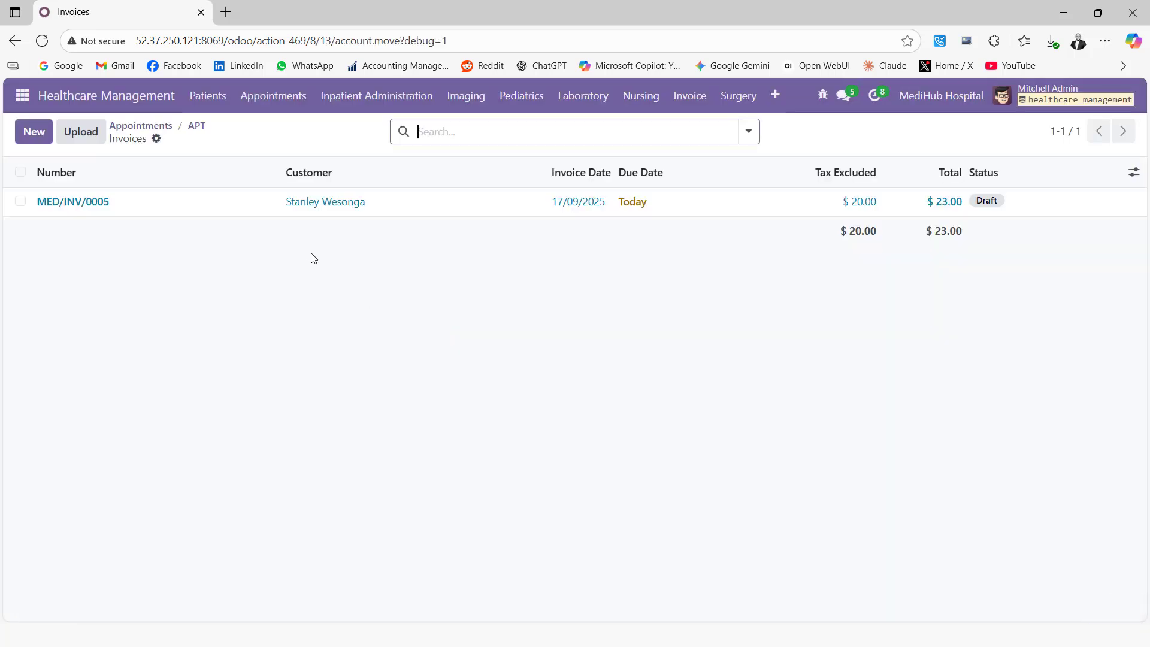
# Confirm draft invoice MED/INV/0005 for $23.00 so it is Posted.
pyautogui.click(77, 207)
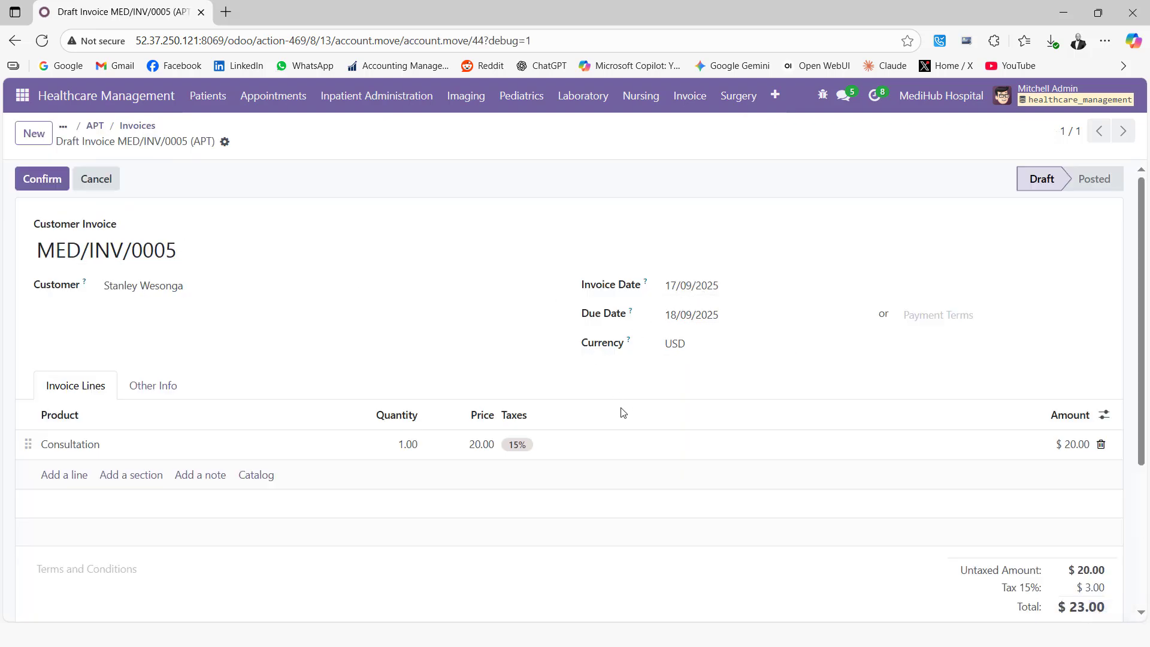
pyautogui.scroll(-2, 659, 423)
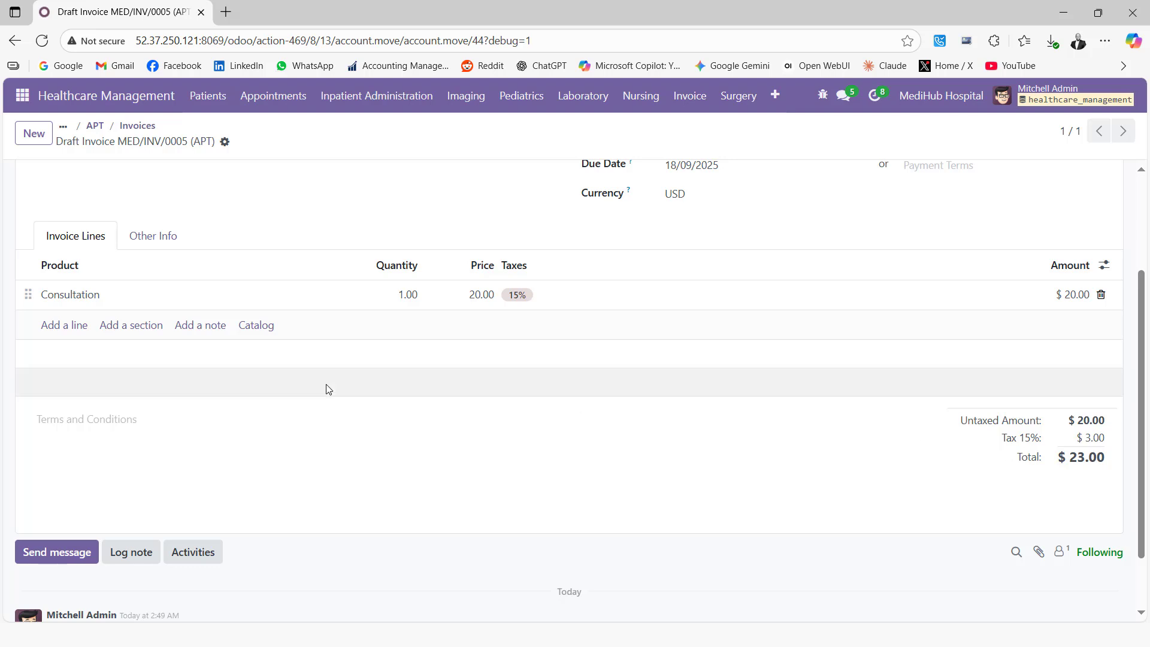
pyautogui.scroll(2, 326, 387)
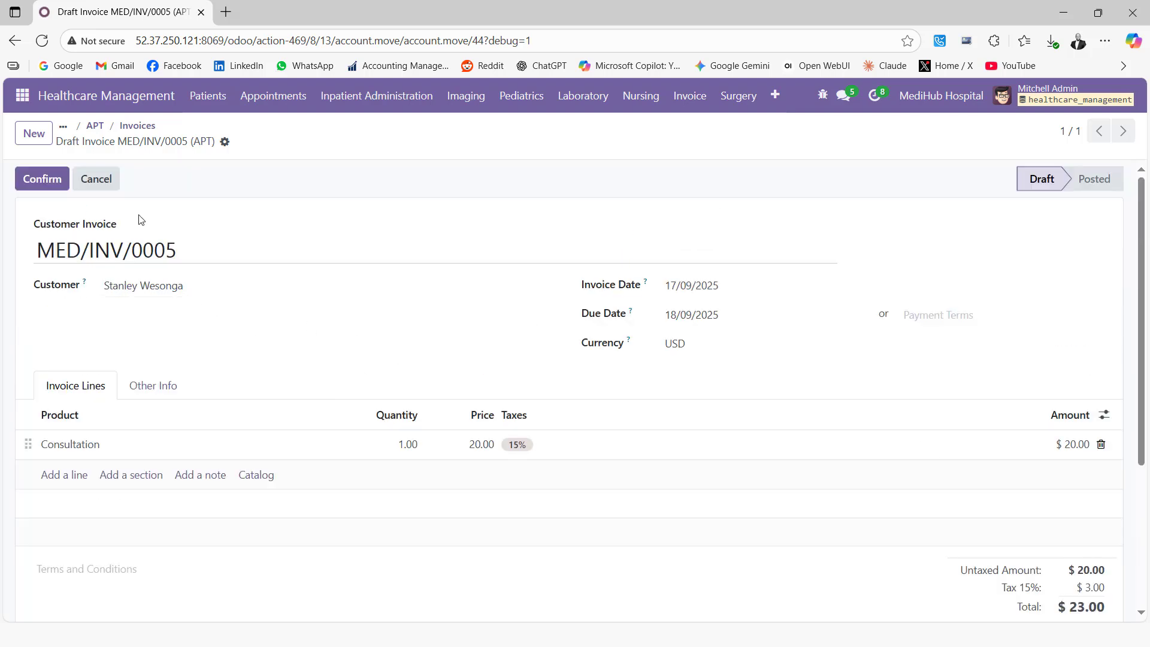
pyautogui.click(50, 185)
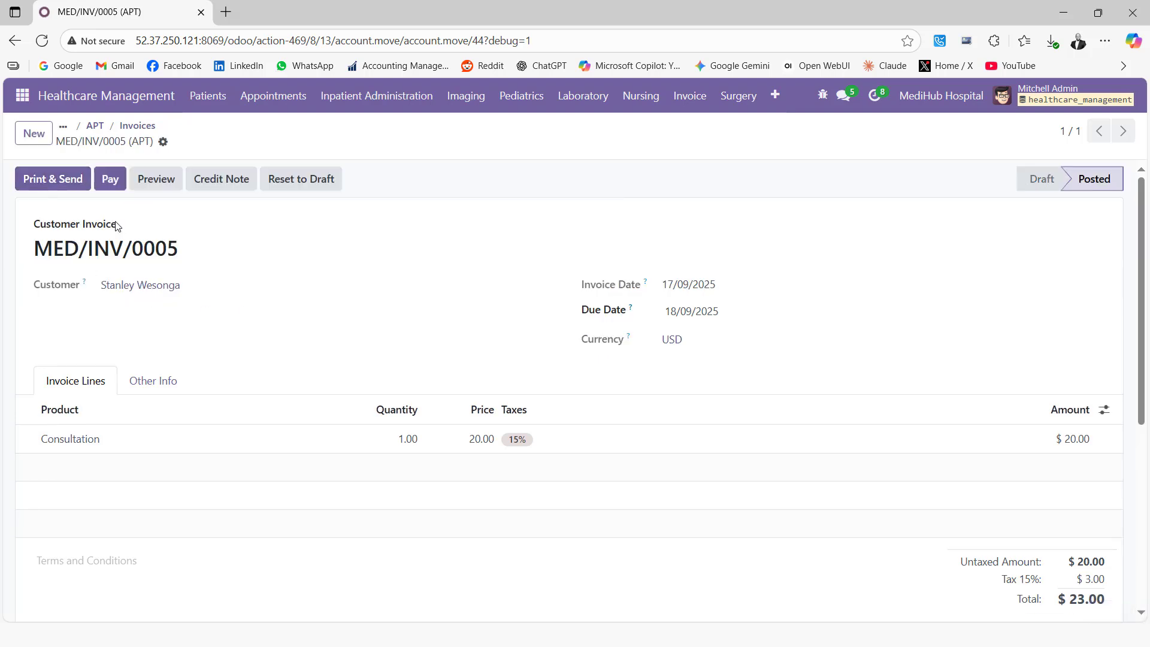
# Pay invoice MED/INV/0005 through the Bank journal.
pyautogui.click(109, 184)
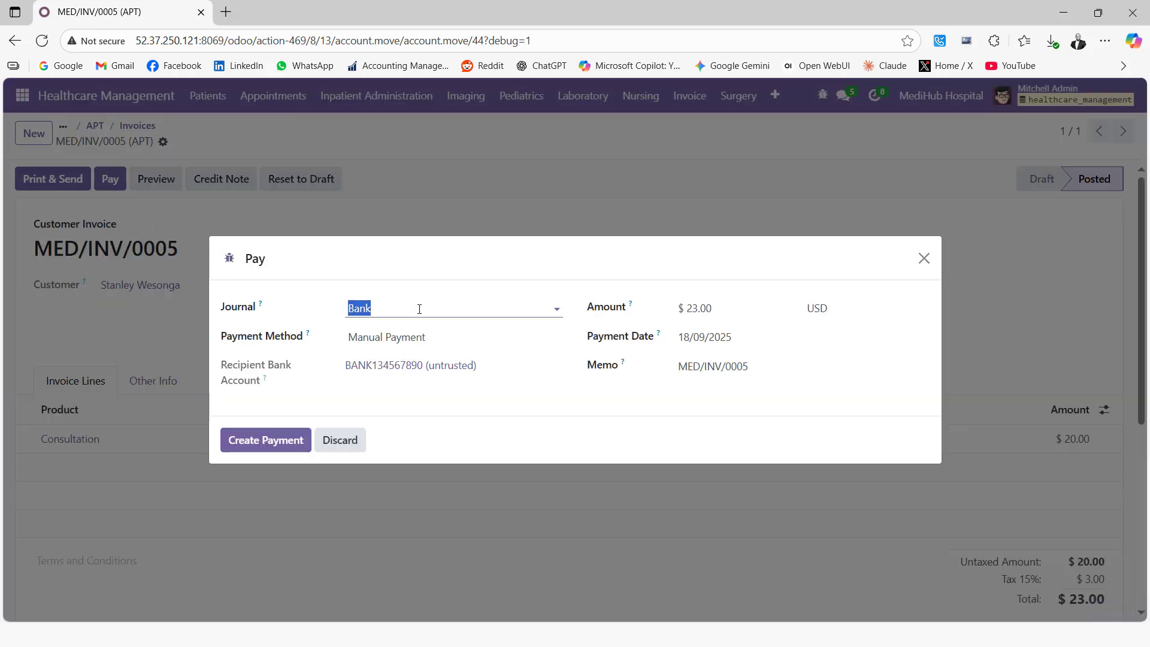
pyautogui.click(418, 308)
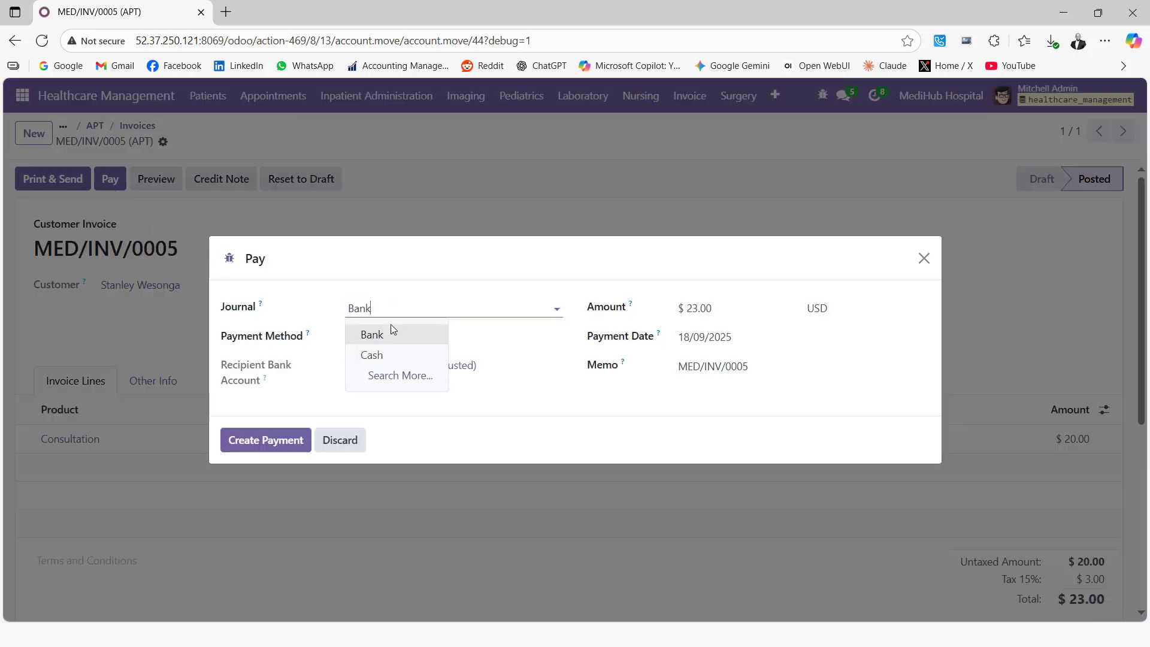
pyautogui.click(389, 340)
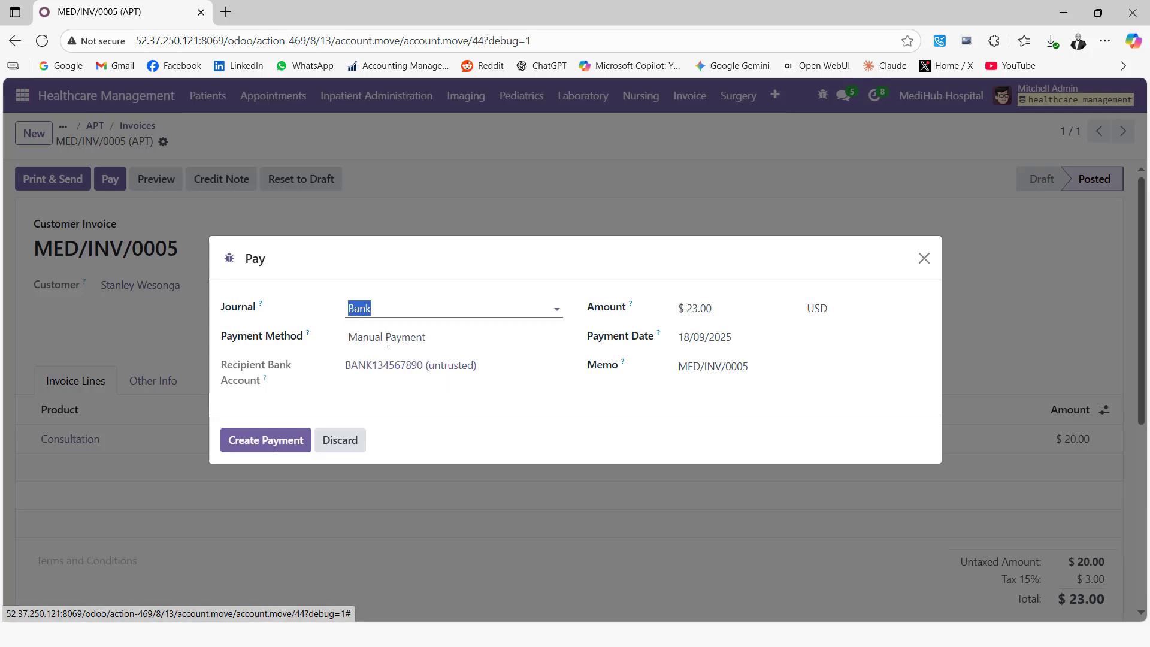
pyautogui.click(252, 435)
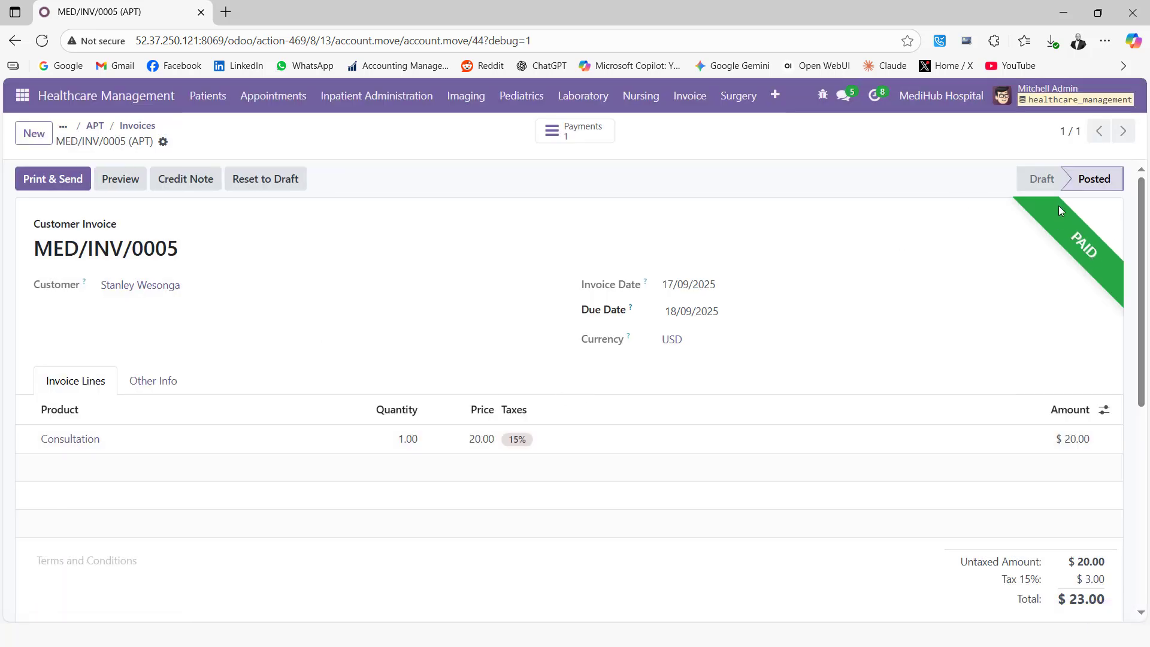
# Download and open the Payment Receipt PDF for payment PCSH1/2025/00003.
pyautogui.click(592, 135)
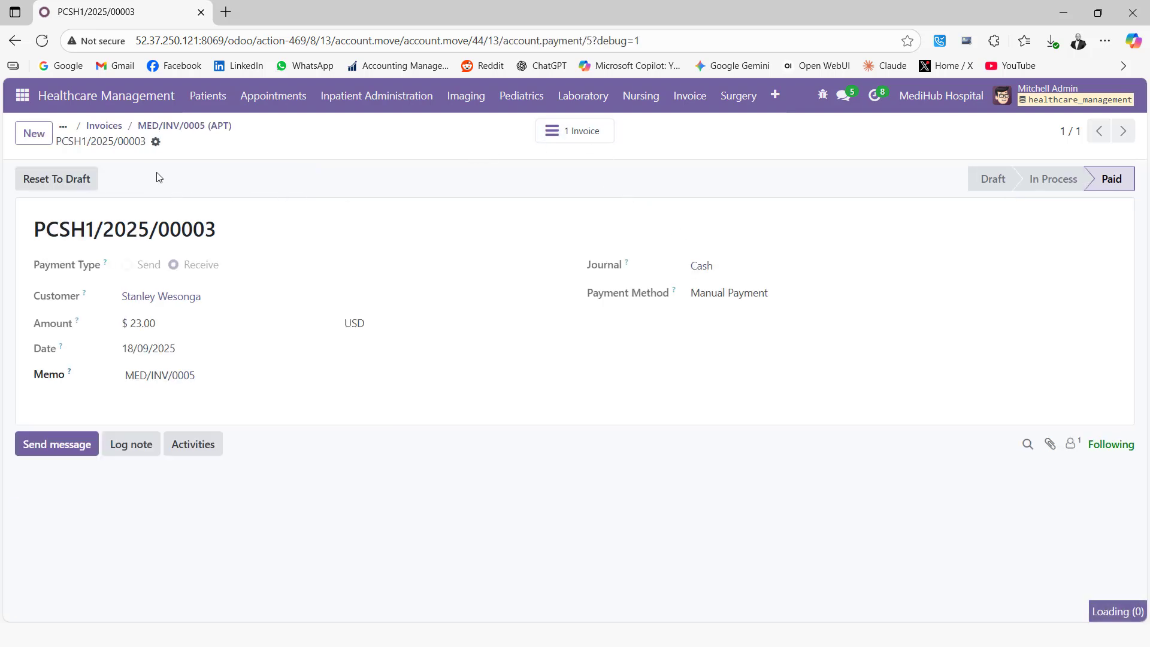
pyautogui.click(156, 144)
pyautogui.click(188, 167)
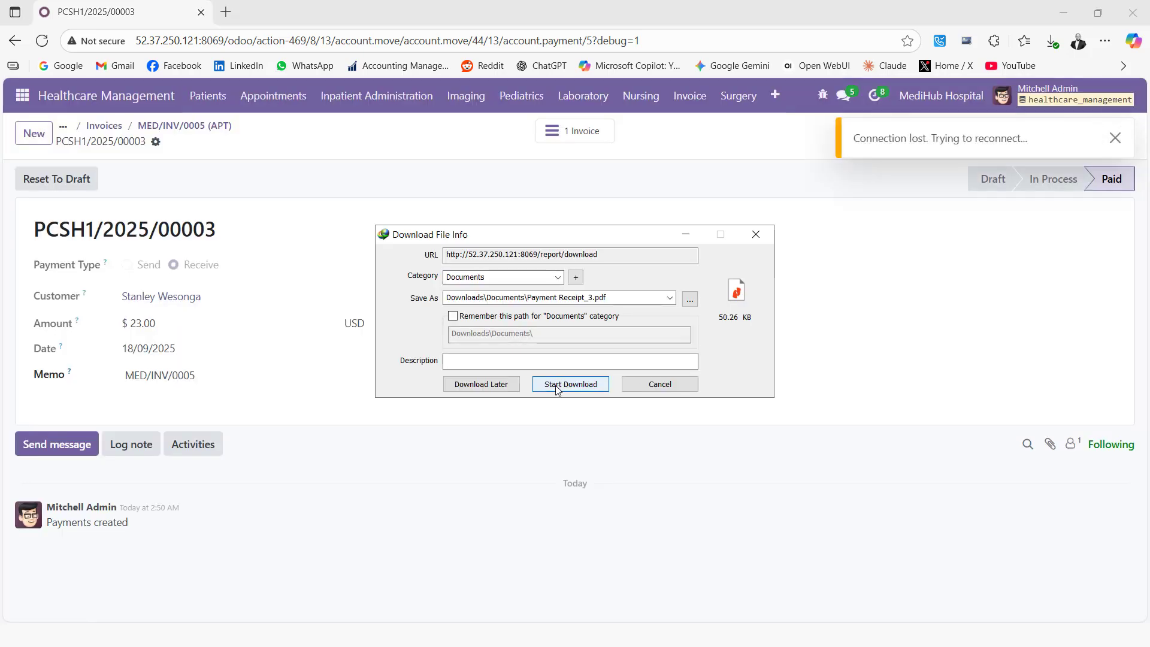
pyautogui.click(565, 385)
pyautogui.click(475, 367)
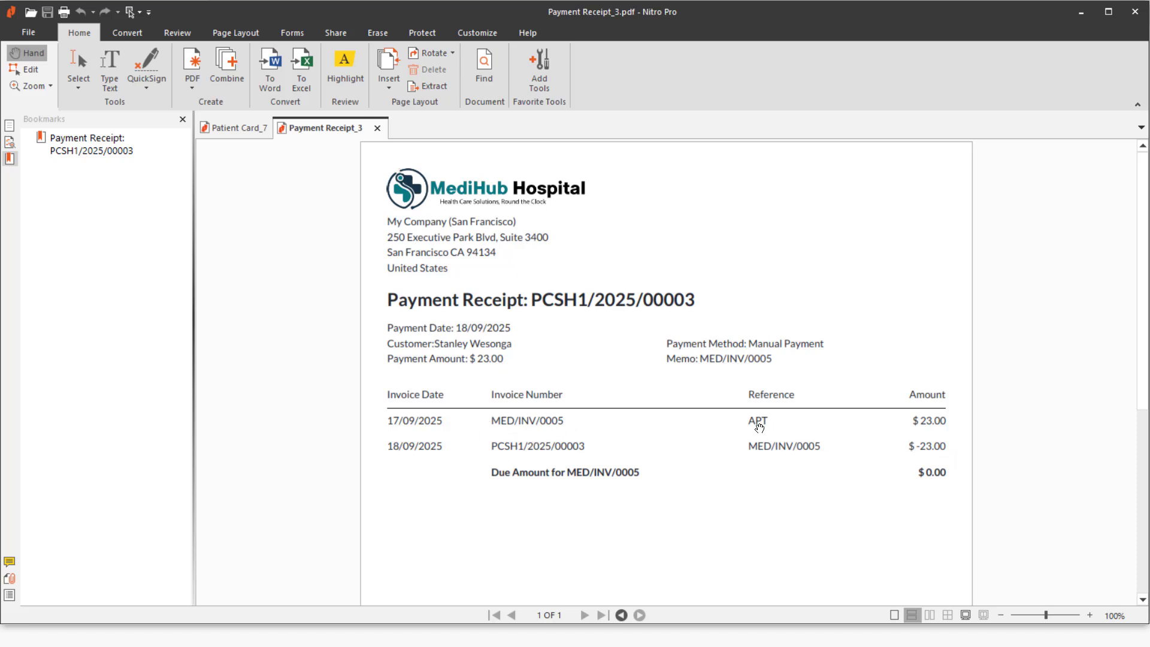
# Review Payment Receipt_3.pdf in Nitro Pro, then minimize it to return to Odoo.
pyautogui.scroll(-3, 671, 473)
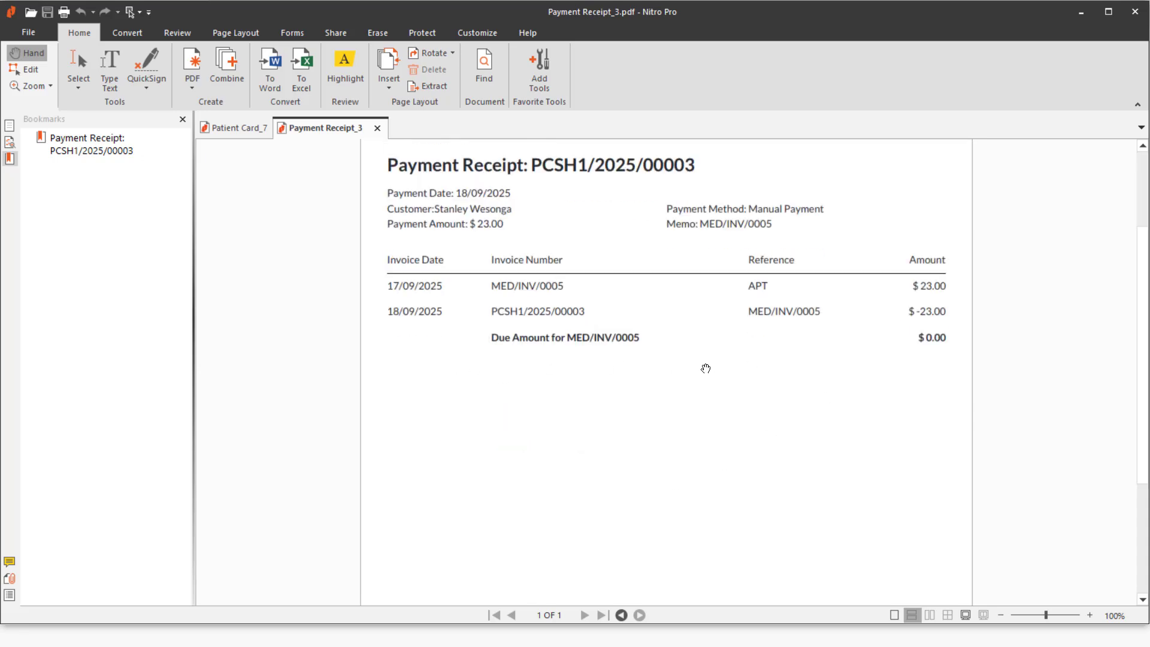
pyautogui.scroll(3, 705, 368)
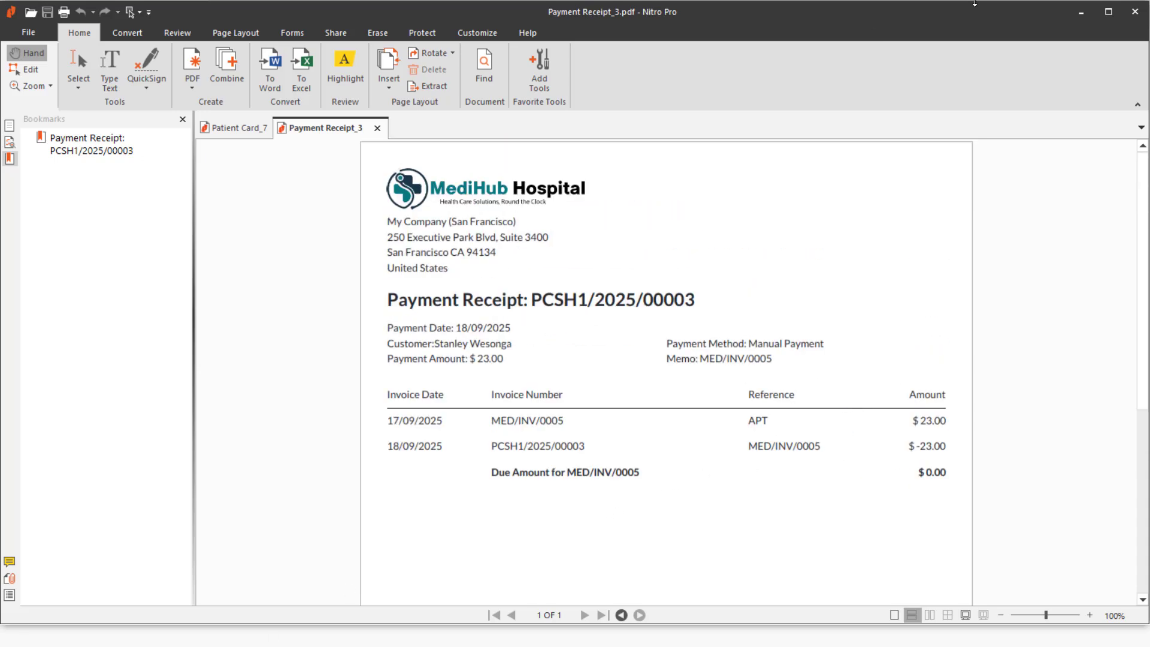
pyautogui.click(1081, 12)
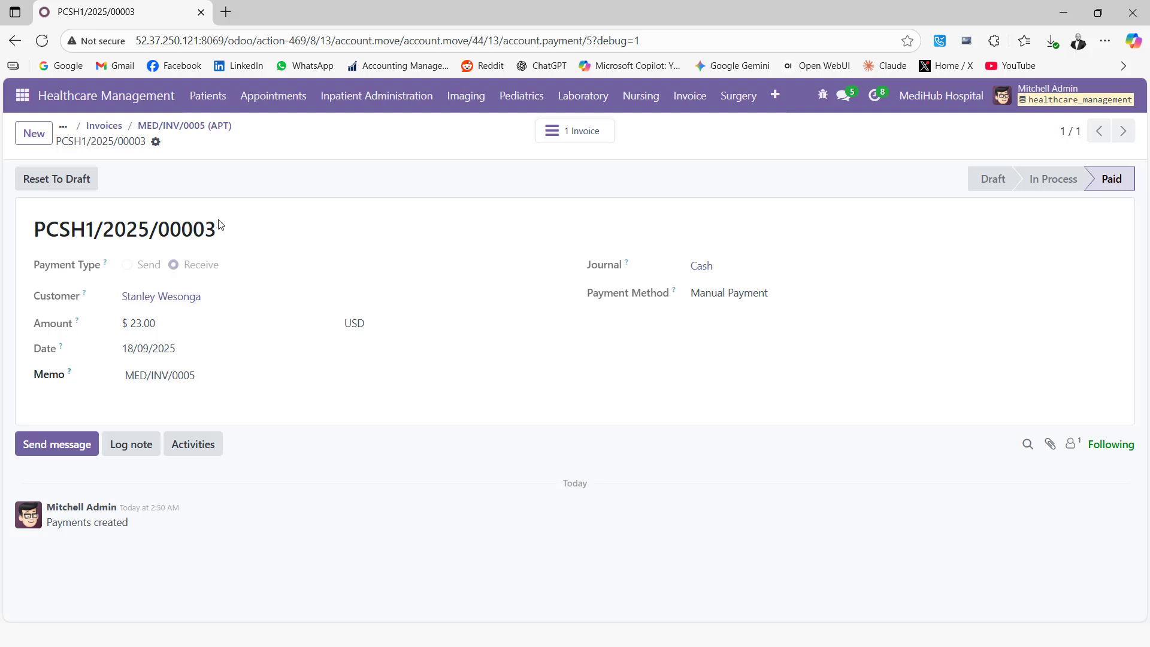
# Open patient PAC11 from Patients > Patients and select its Patient Extra Information box.
pyautogui.click(209, 102)
pyautogui.click(225, 131)
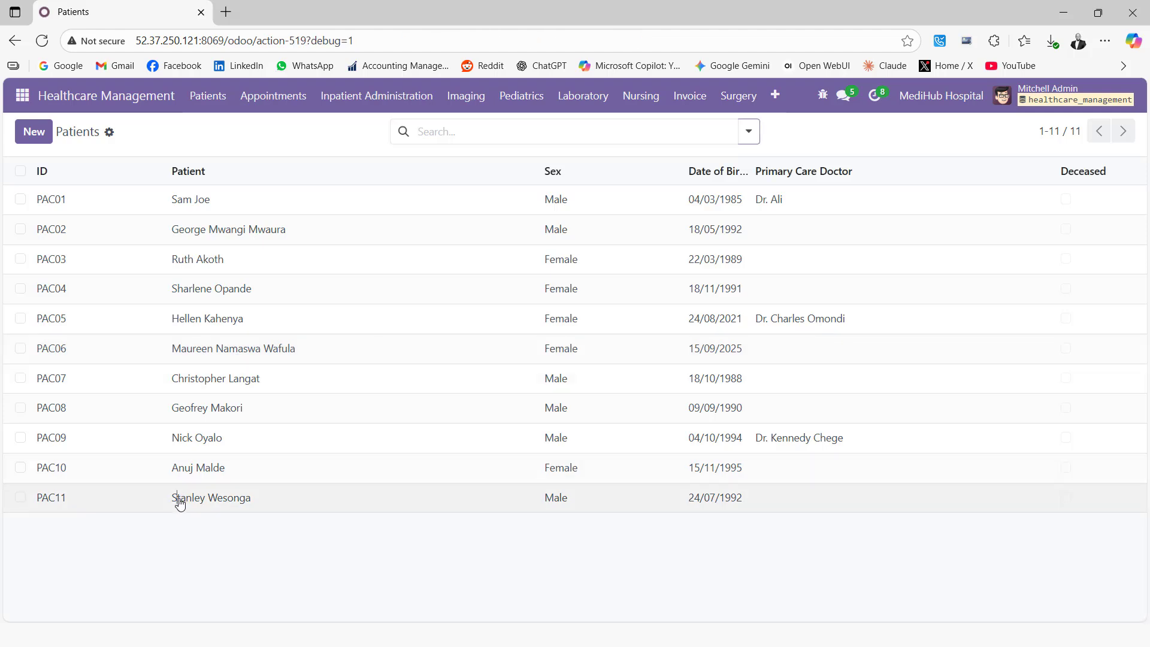
pyautogui.click(179, 503)
pyautogui.scroll(-5, 226, 368)
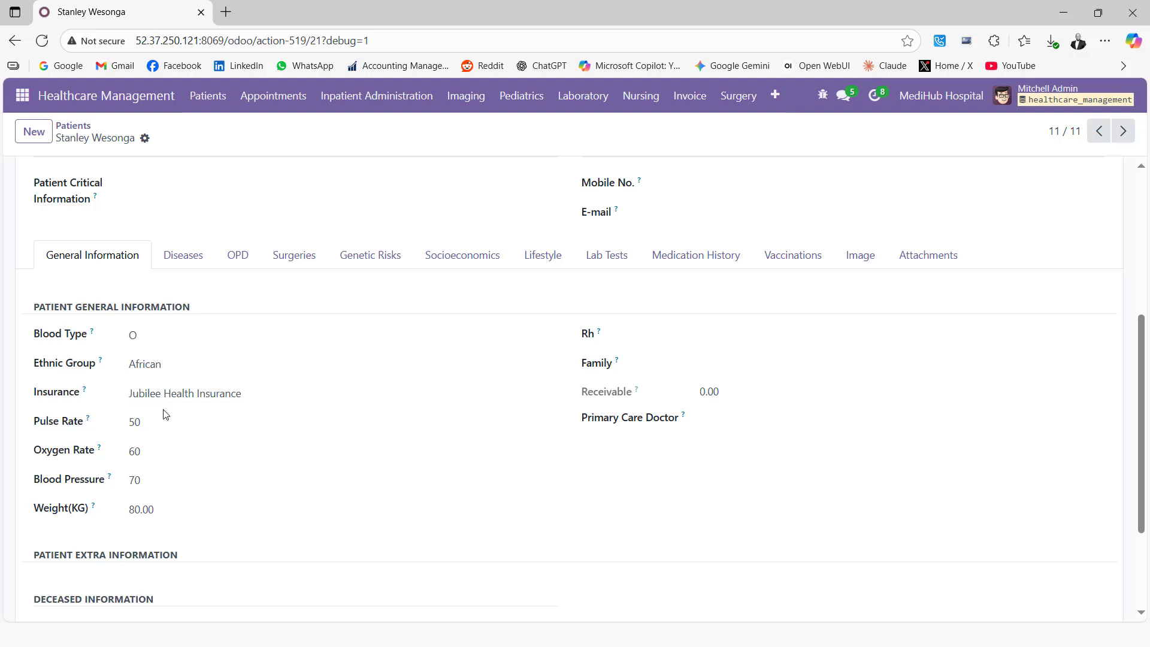
pyautogui.scroll(-3, 163, 396)
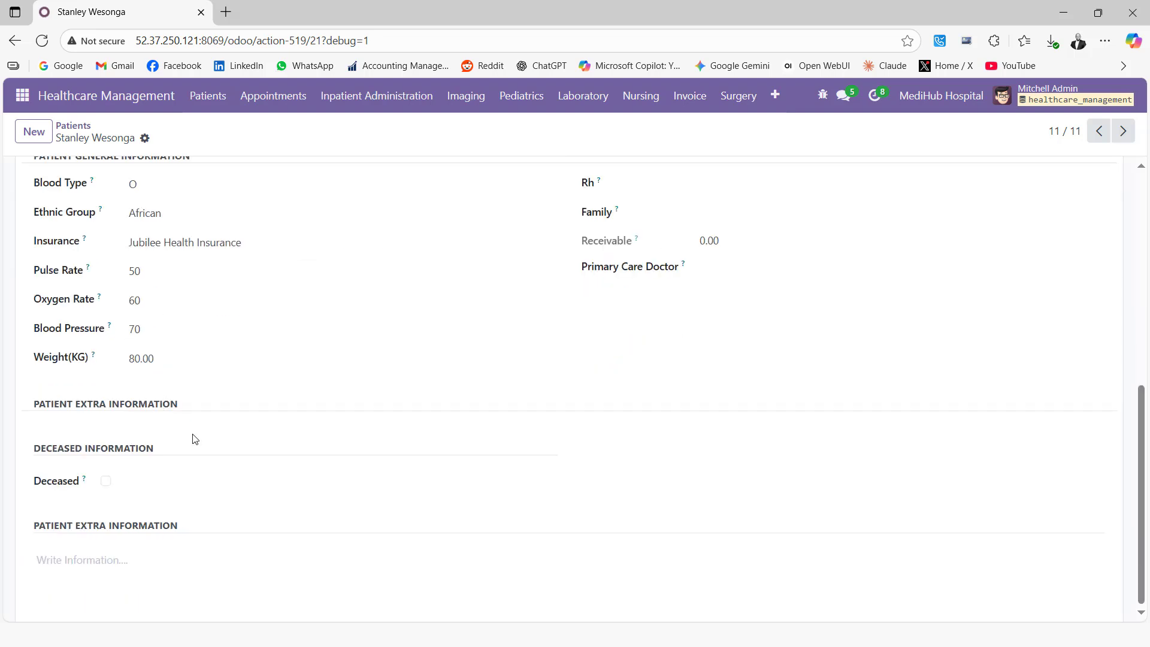
pyautogui.click(101, 561)
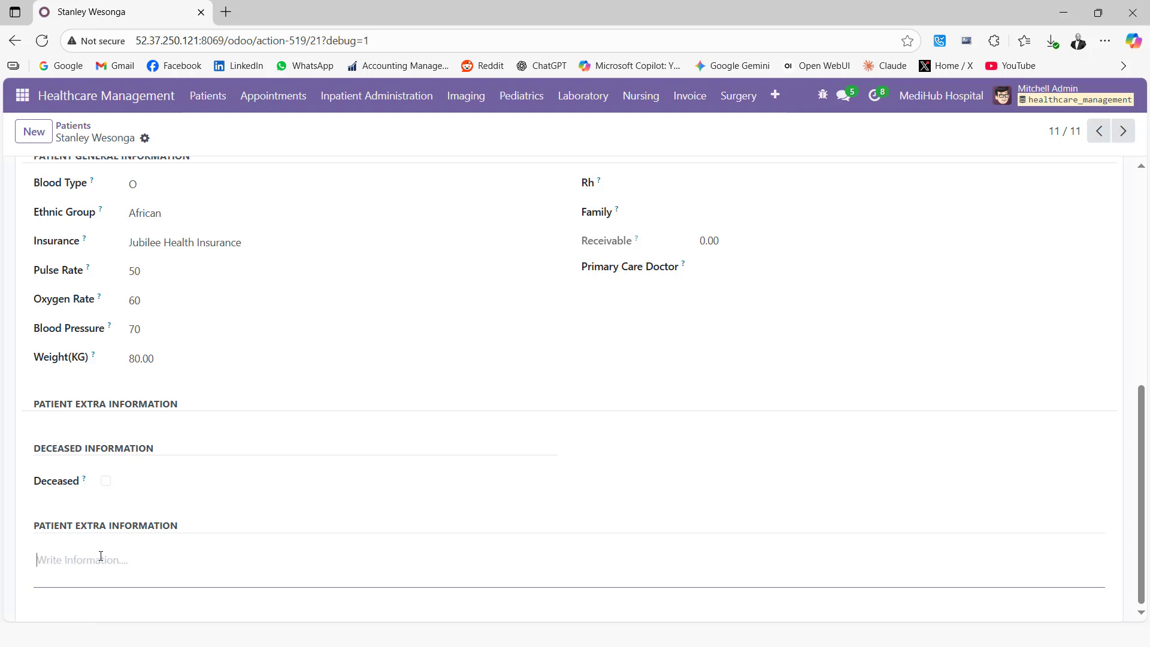
# Enter 'Patient has a fever and is abit dizzy' as the Patient Extra Information.
pyautogui.write('Pa')
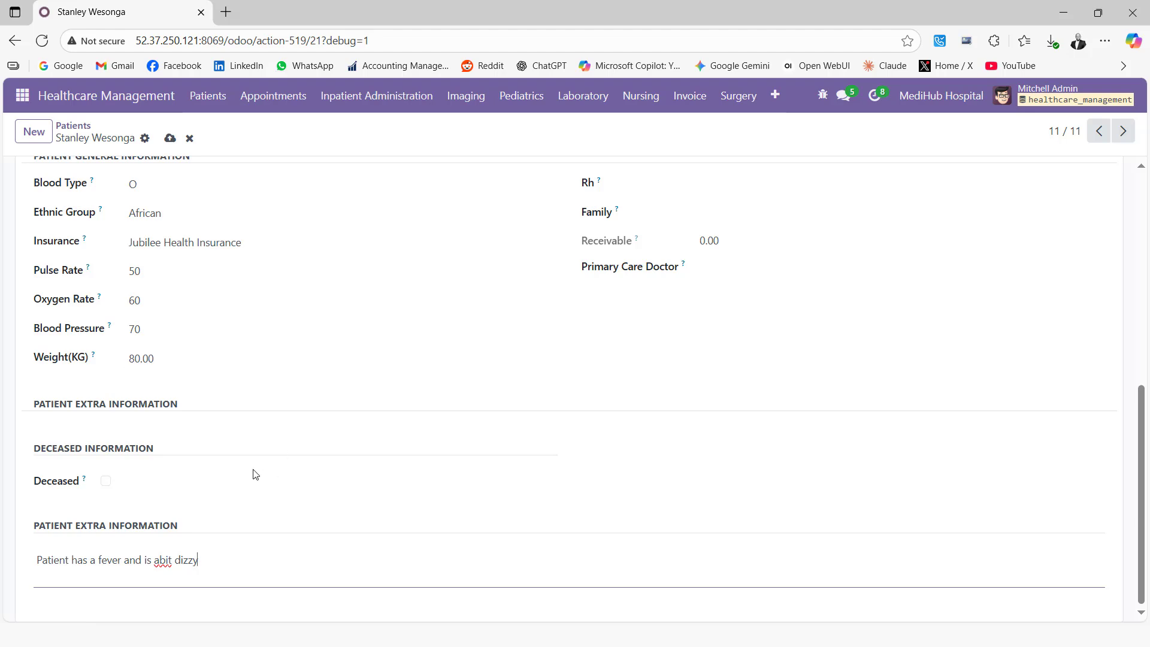
# Browse the patient's Diseases, OPD, Surgeries, Genetic Risks, Socioeconomics and family issues sections.
pyautogui.scroll(5, 266, 482)
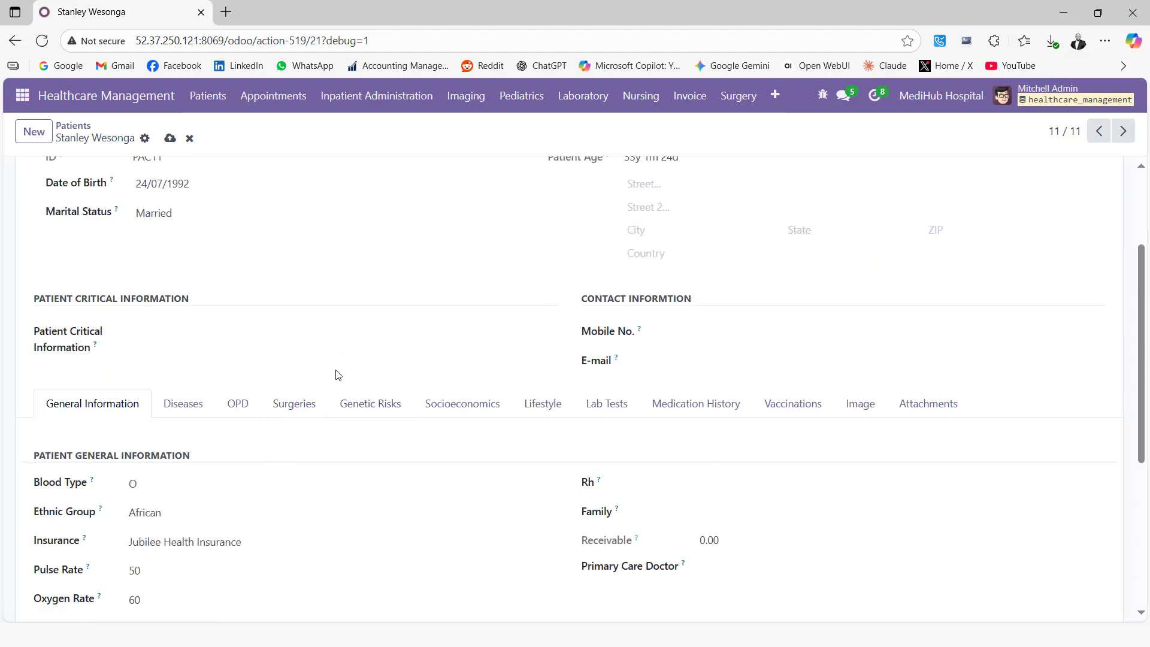
pyautogui.scroll(-3, 207, 404)
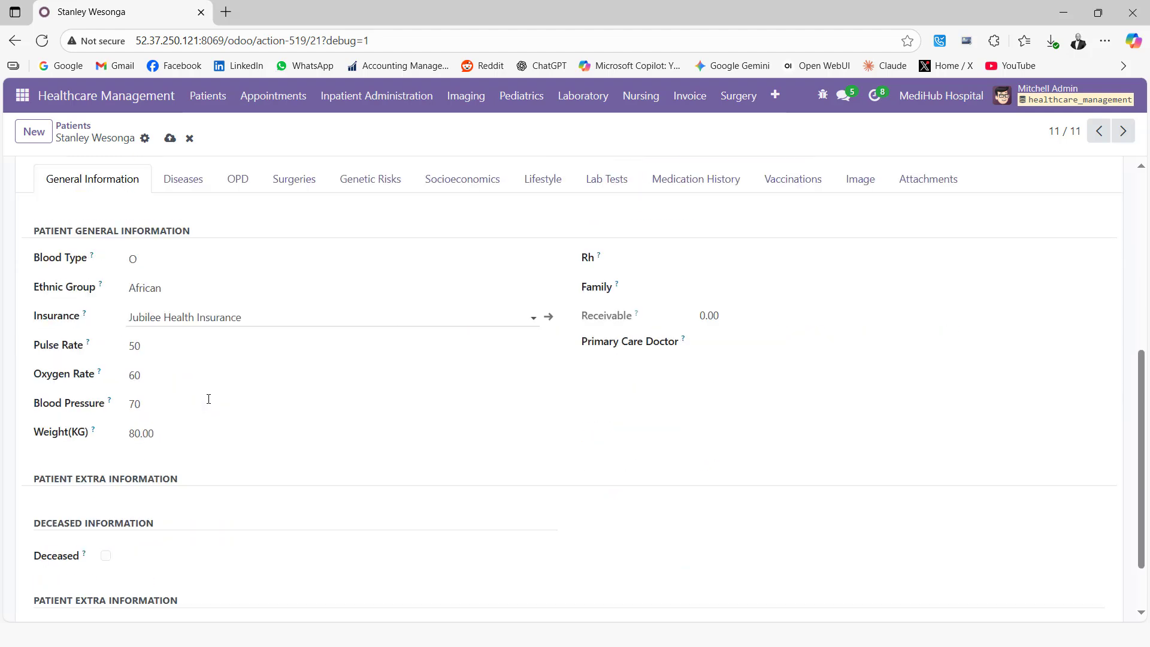
pyautogui.scroll(2, 107, 312)
pyautogui.scroll(1, 111, 316)
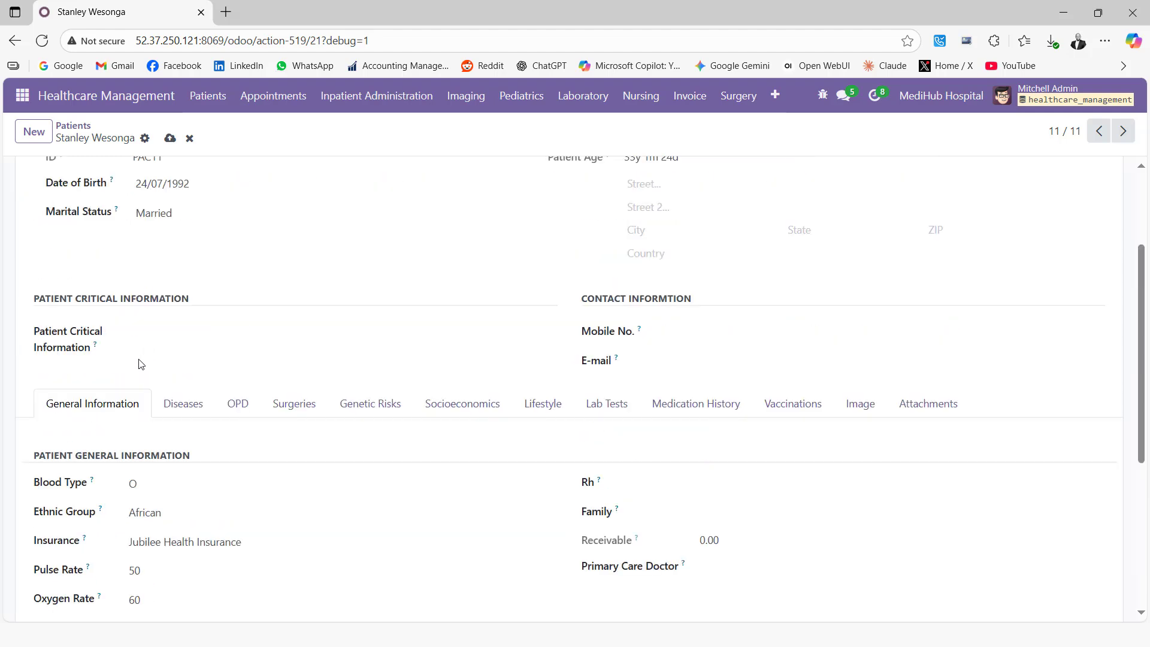
pyautogui.click(188, 407)
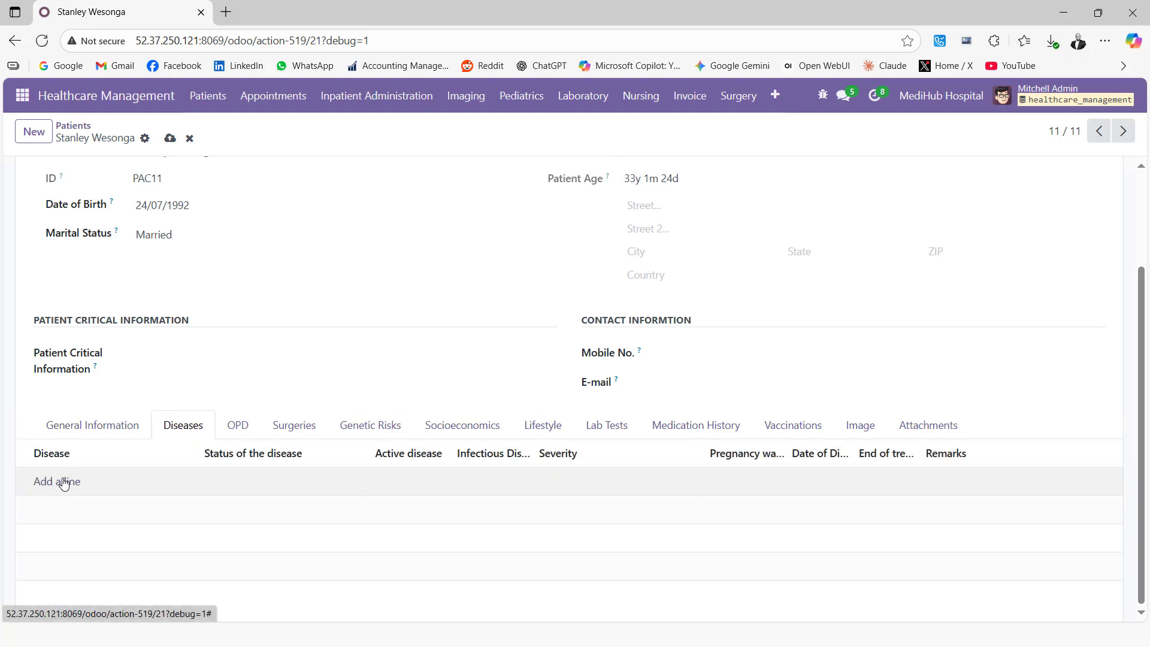
pyautogui.click(237, 431)
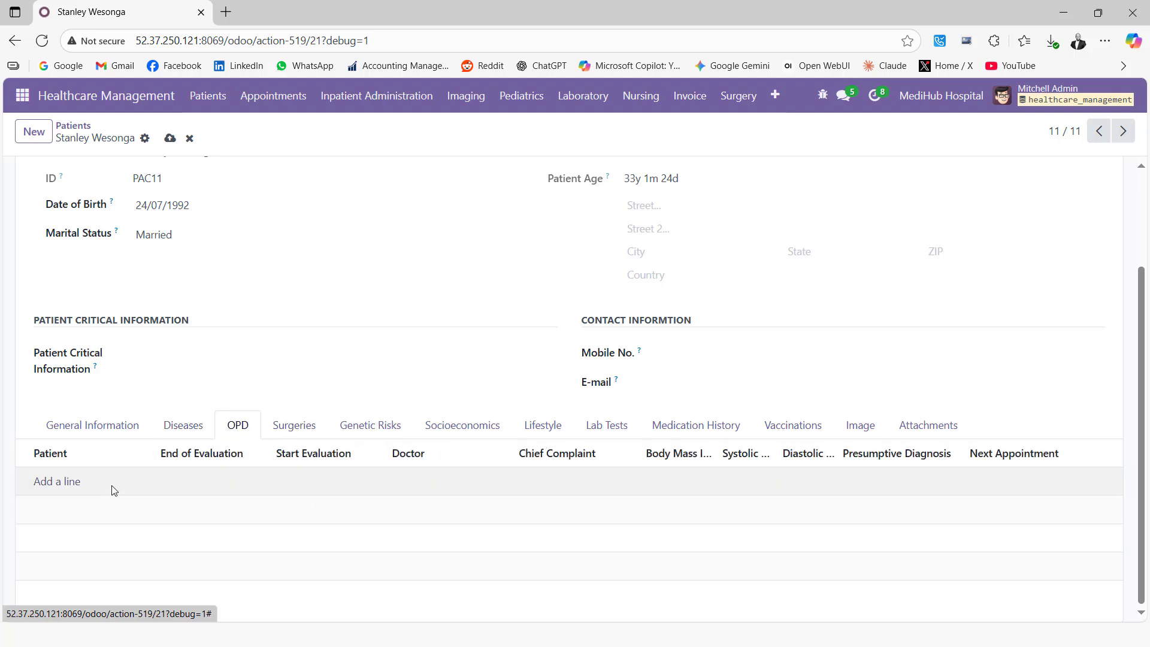
pyautogui.click(302, 426)
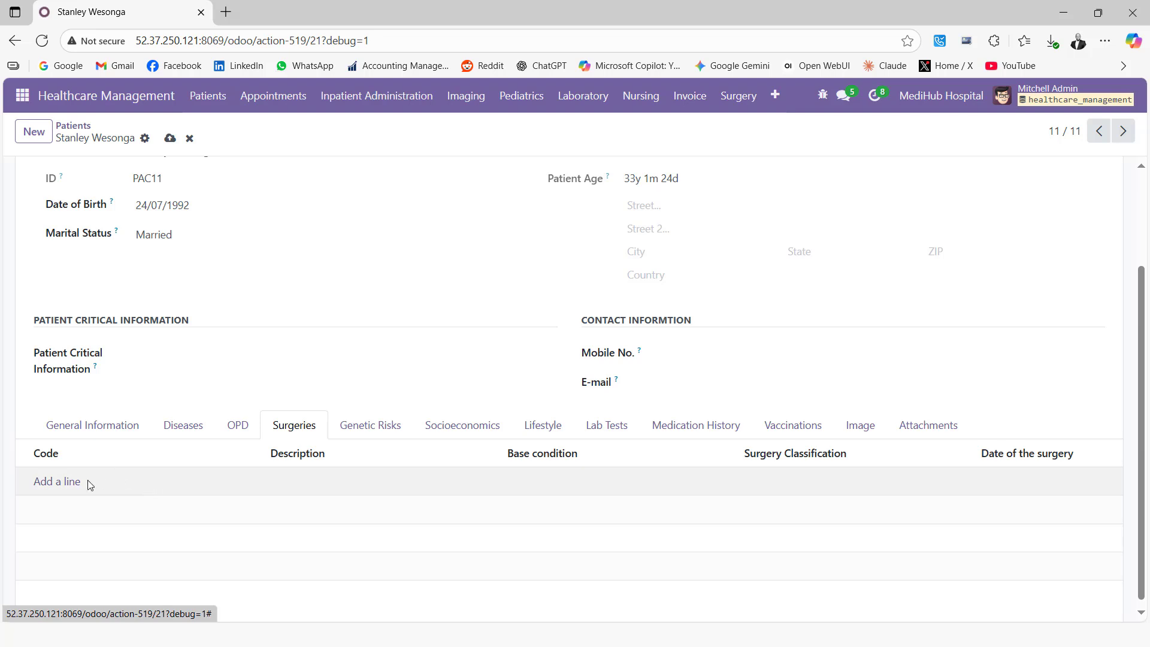
pyautogui.click(362, 427)
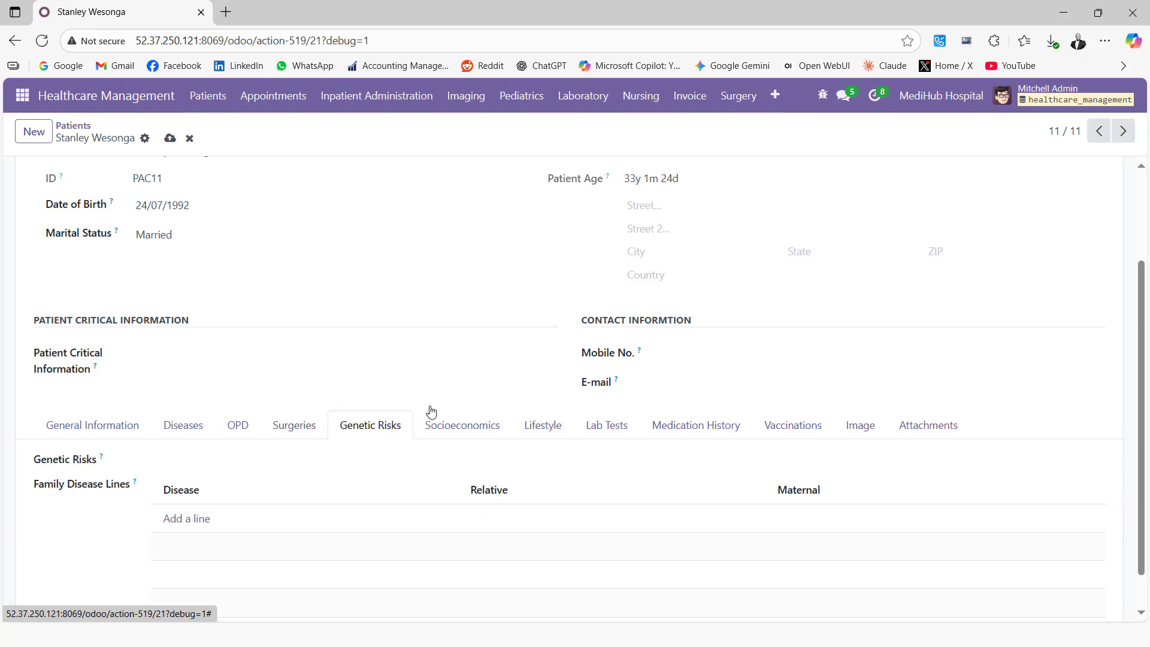
pyautogui.scroll(-1, 425, 399)
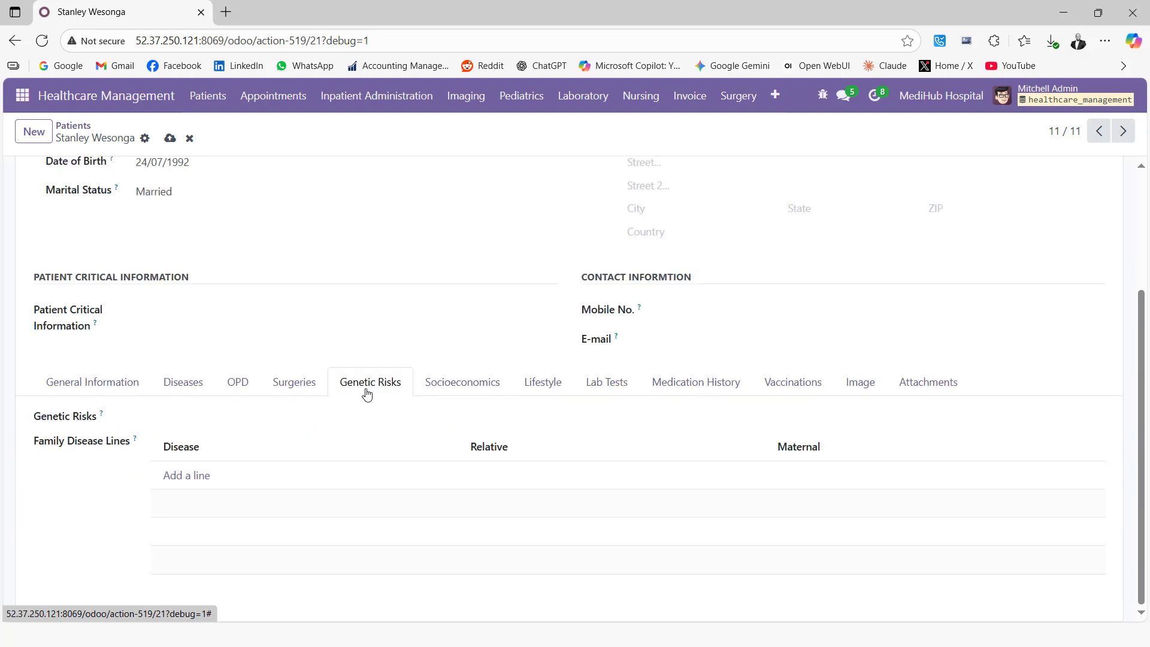
pyautogui.click(461, 388)
pyautogui.scroll(-3, 285, 440)
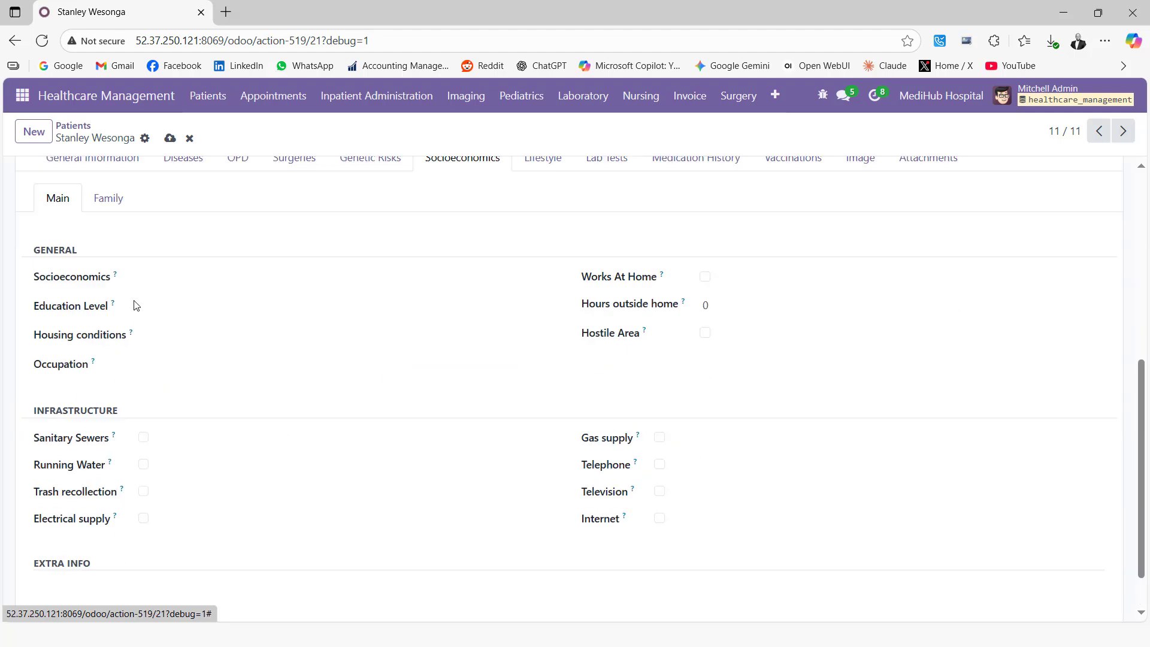
pyautogui.click(104, 207)
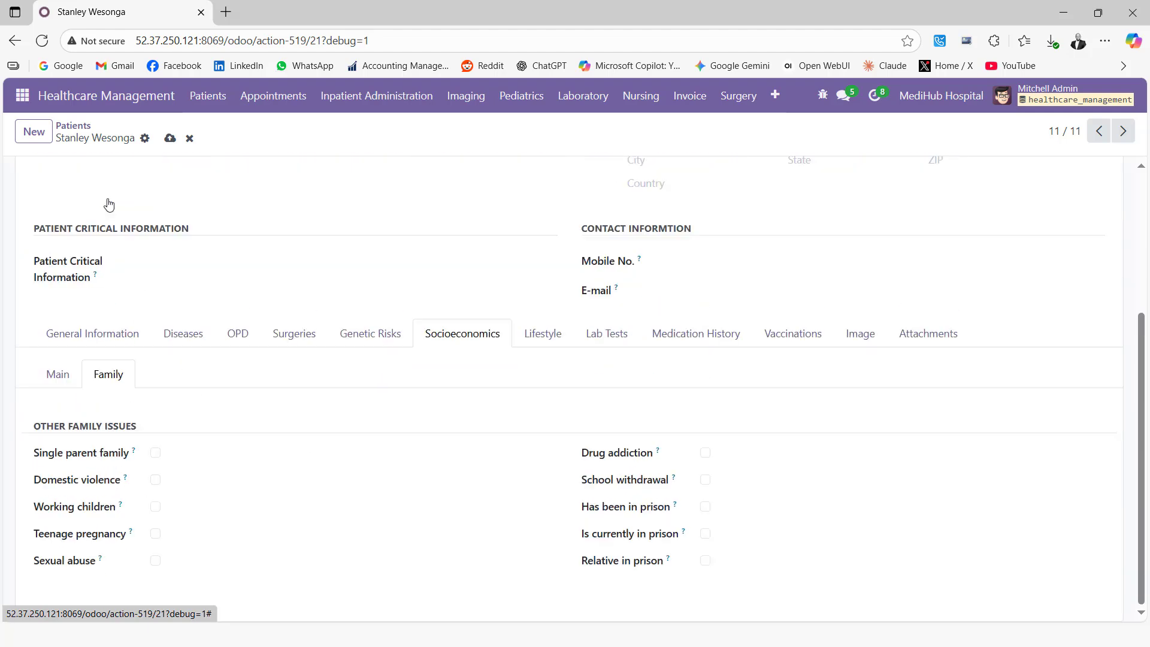
pyautogui.scroll(3, 125, 357)
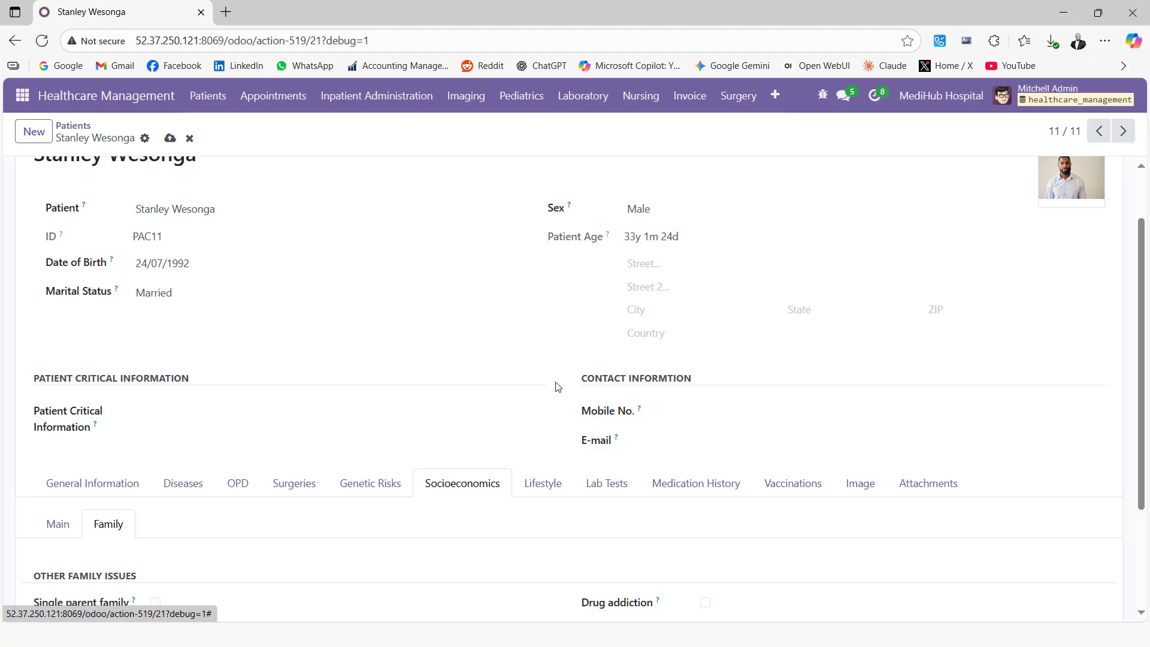
pyautogui.scroll(-1, 562, 392)
# Review Lifestyle, addiction, sexuality, Medication History, Vaccinations, Imaging and Attachments, finishing on Lab Tests.
pyautogui.click(544, 413)
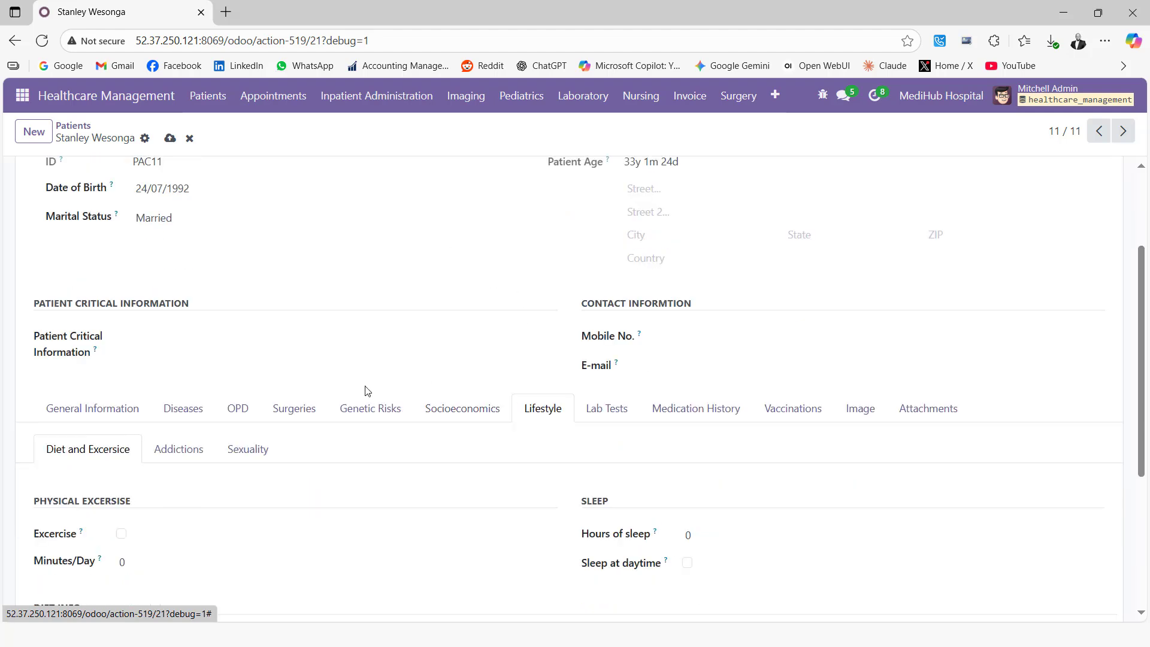
pyautogui.scroll(-1, 367, 391)
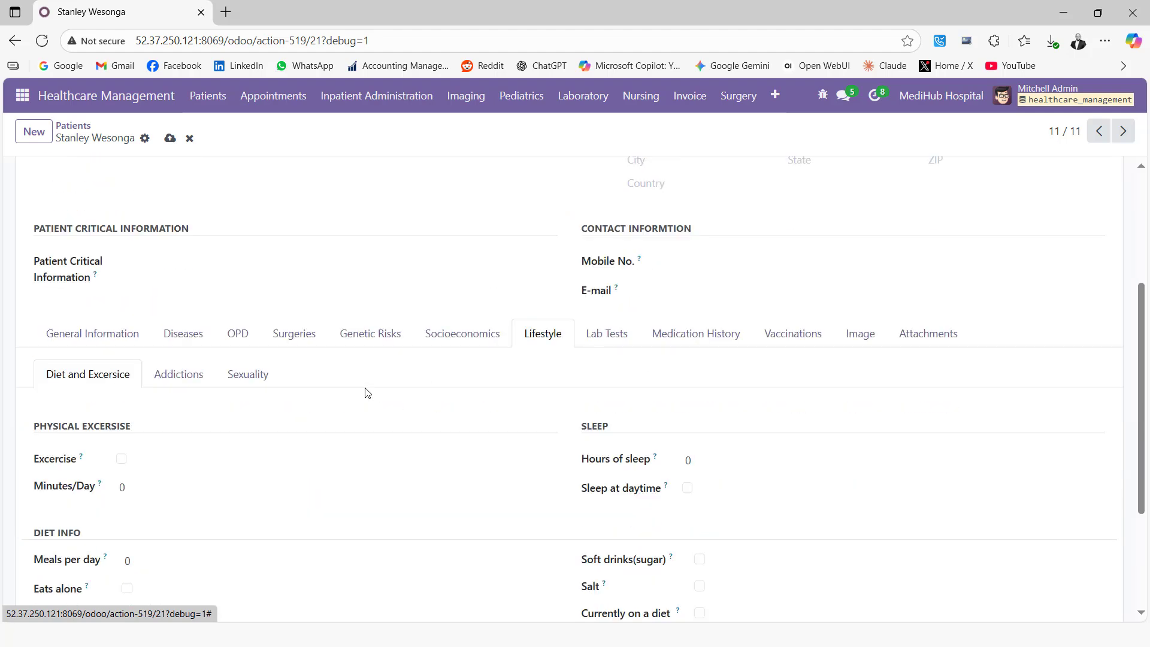
pyautogui.click(181, 377)
pyautogui.click(246, 454)
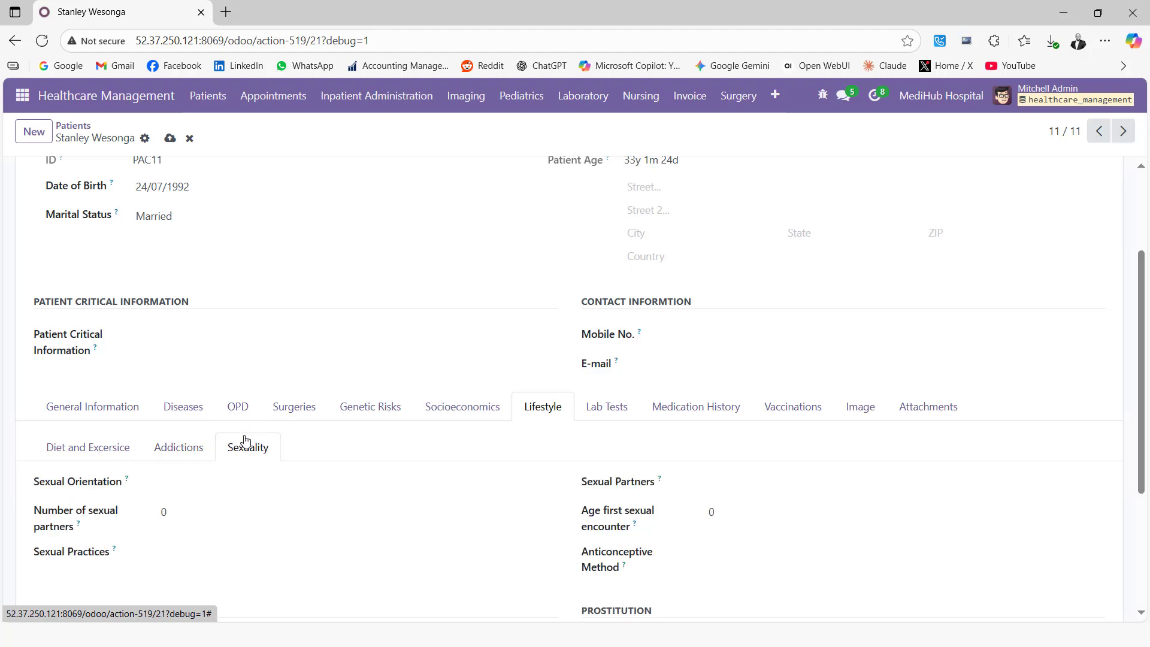
pyautogui.scroll(-2, 246, 440)
pyautogui.scroll(2, 444, 429)
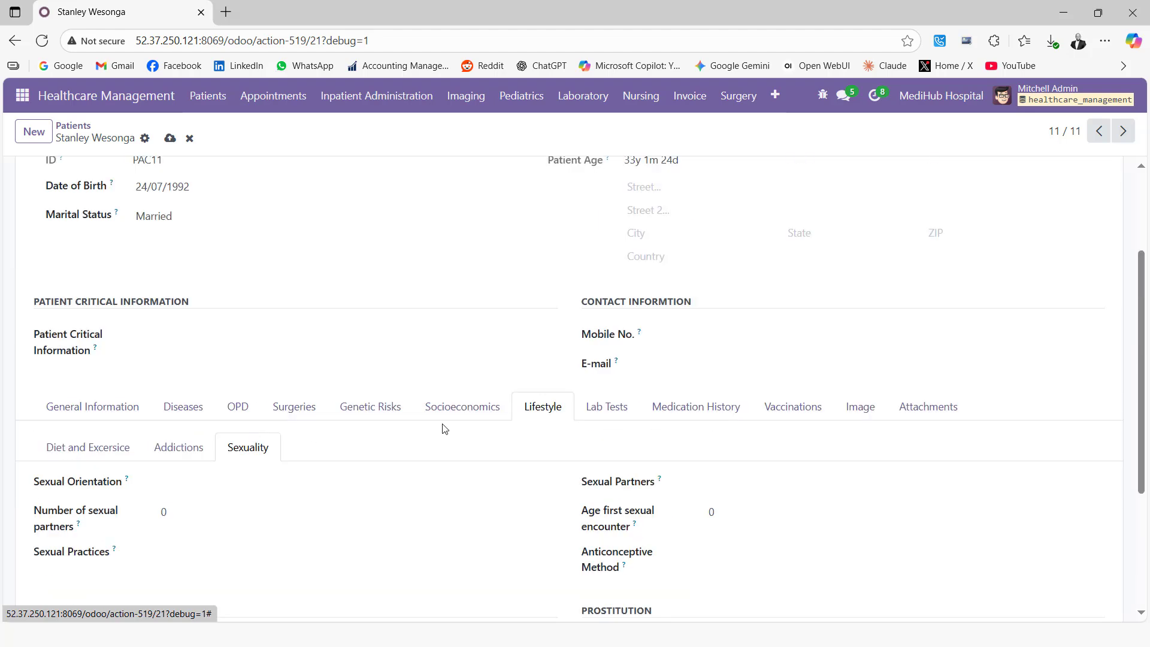
pyautogui.click(604, 407)
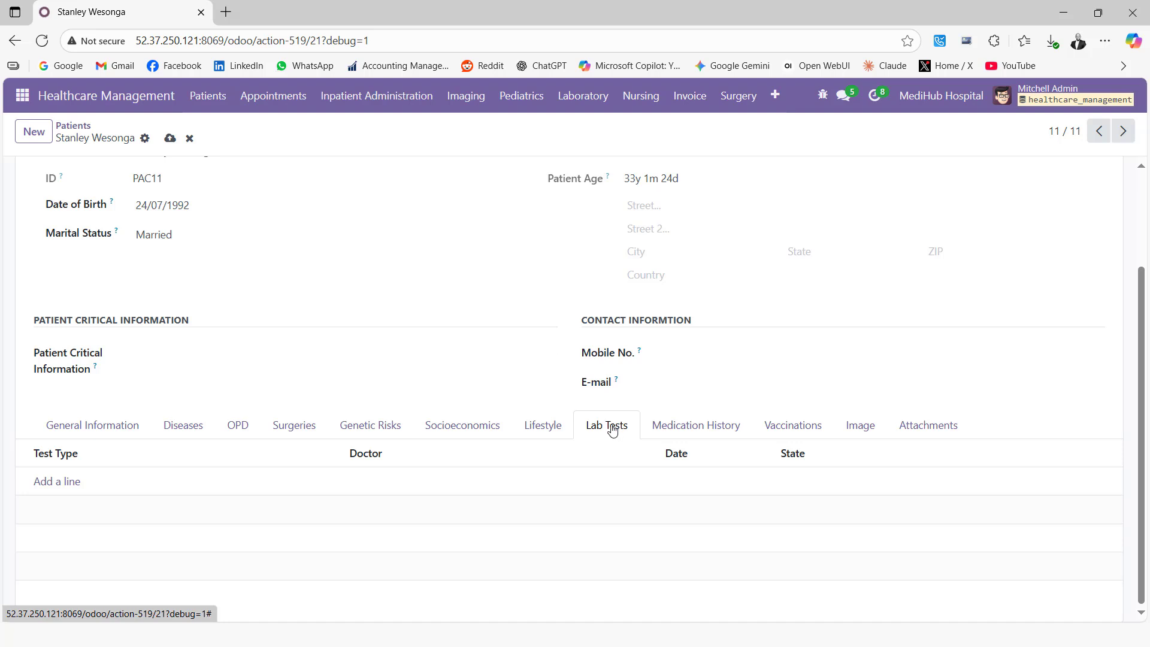
pyautogui.click(701, 428)
pyautogui.click(795, 429)
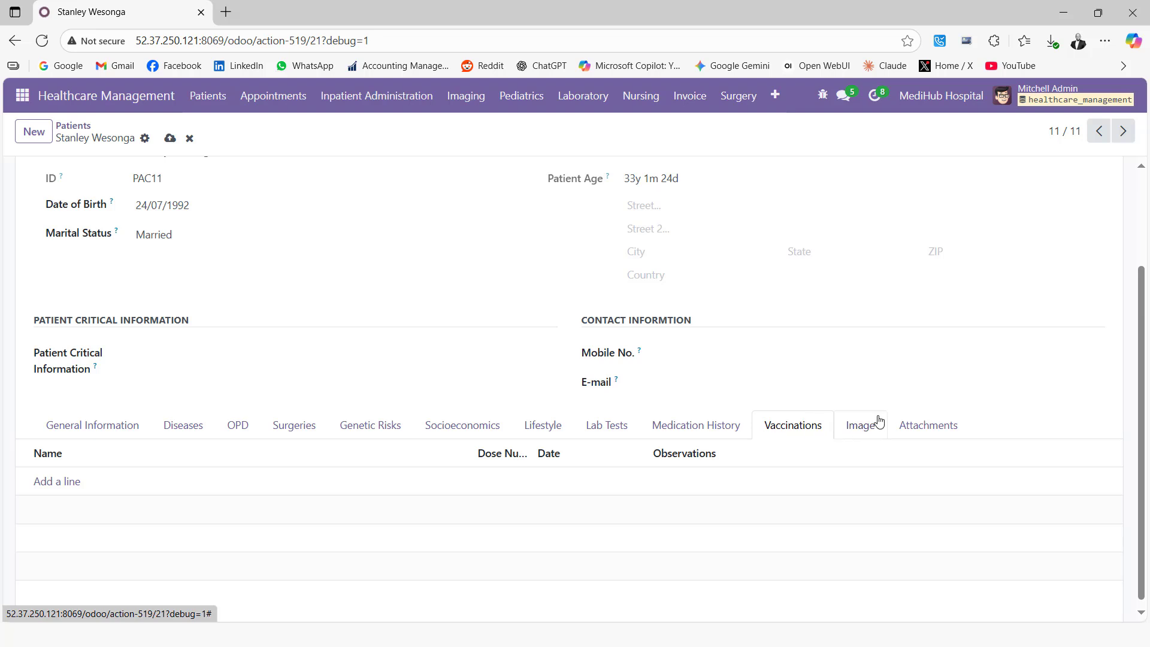
pyautogui.click(861, 430)
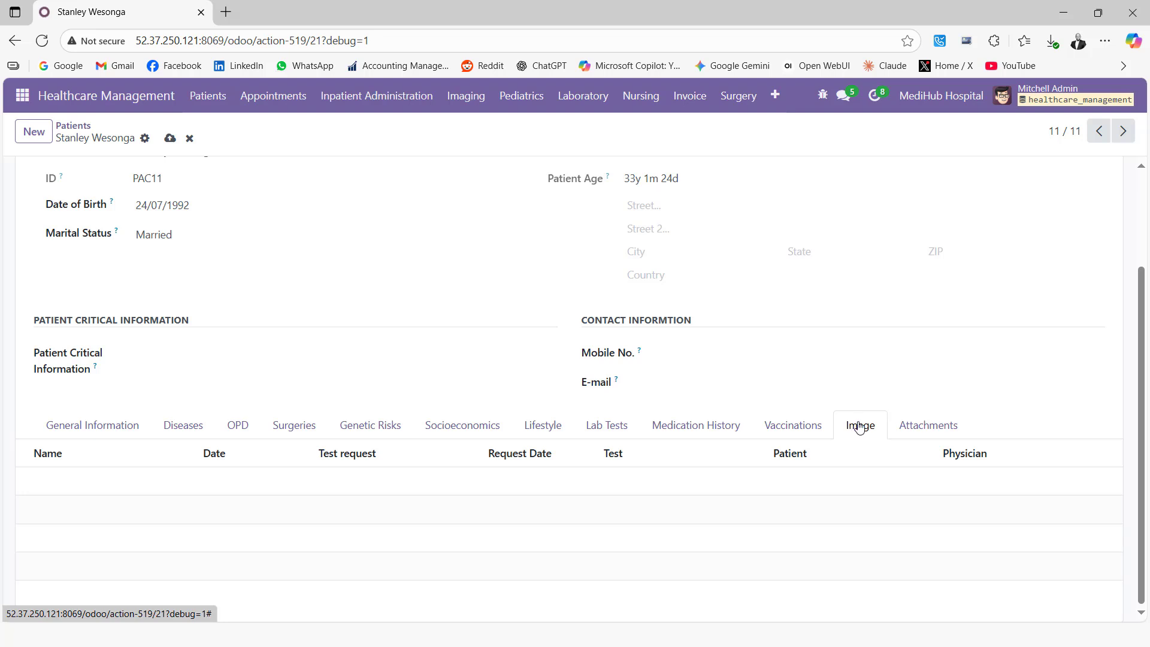
pyautogui.click(934, 430)
pyautogui.click(598, 425)
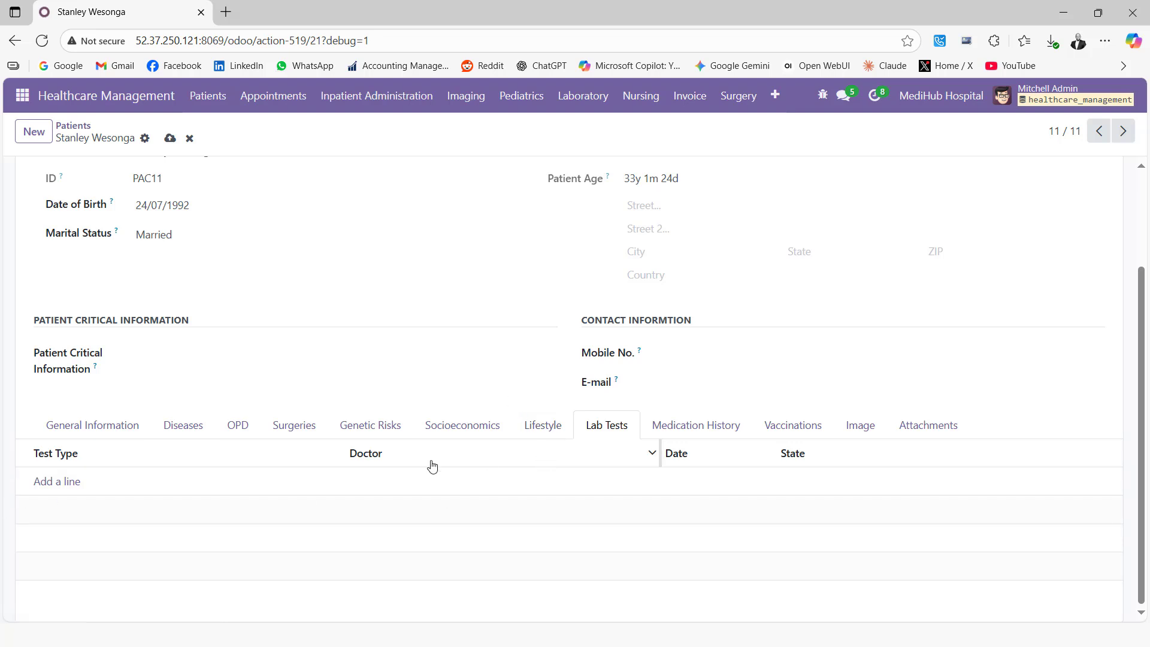
# Add an FBC lab test with an ordering doctor assigned, then save the patient record.
pyautogui.click(63, 487)
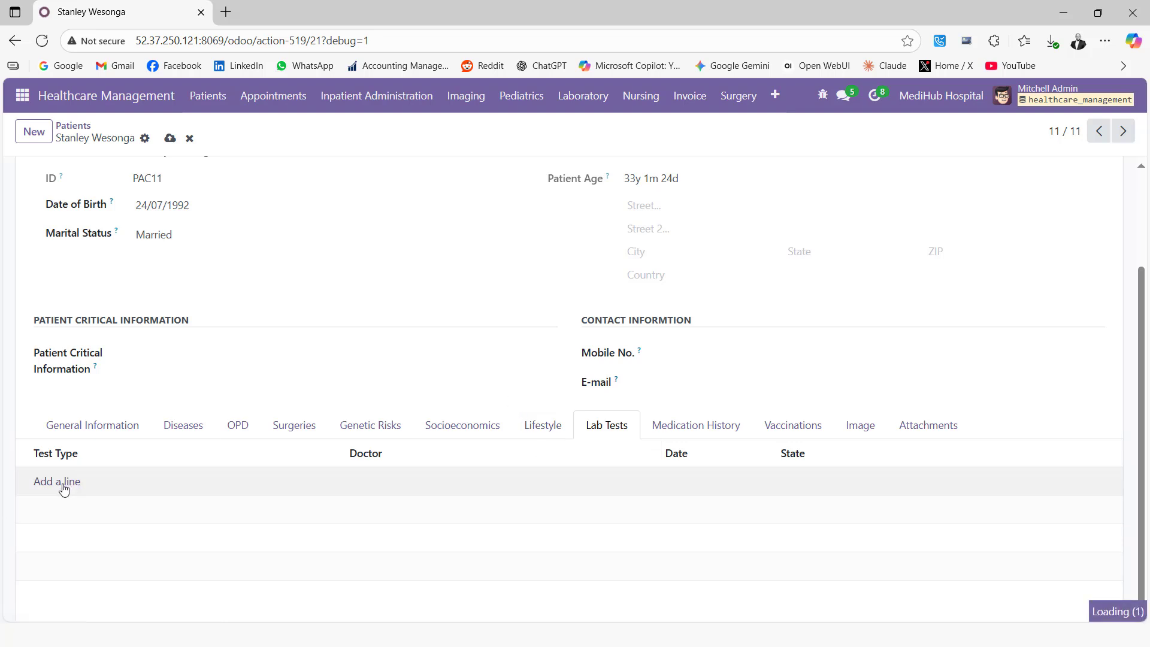
pyautogui.click(331, 297)
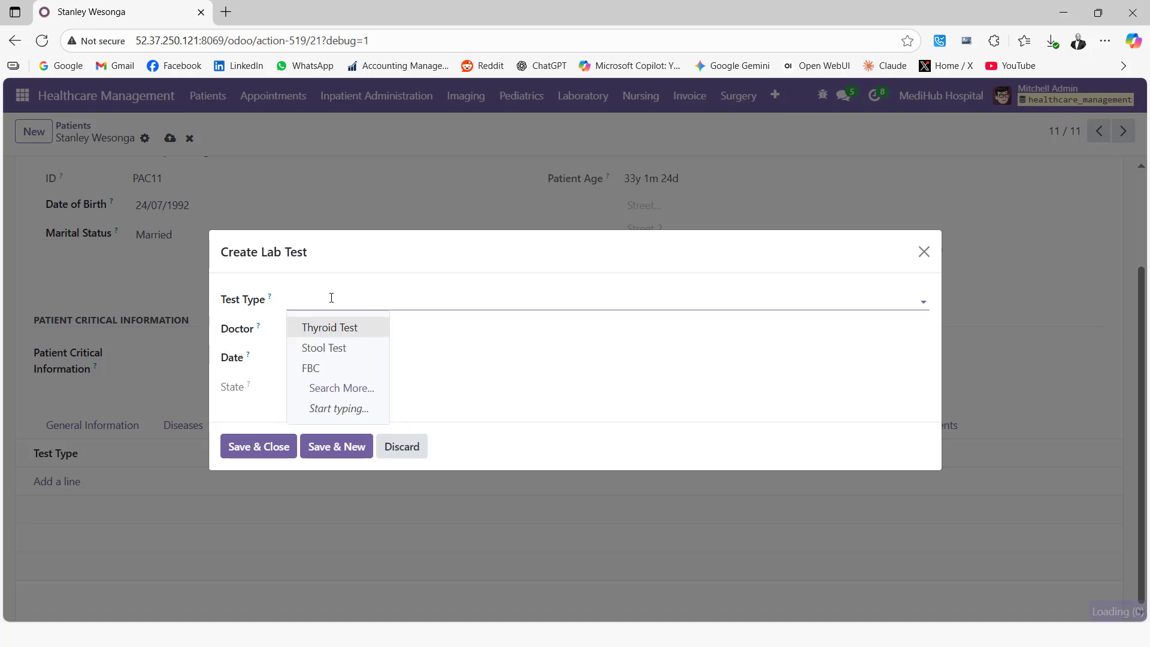
pyautogui.click(329, 375)
pyautogui.click(323, 331)
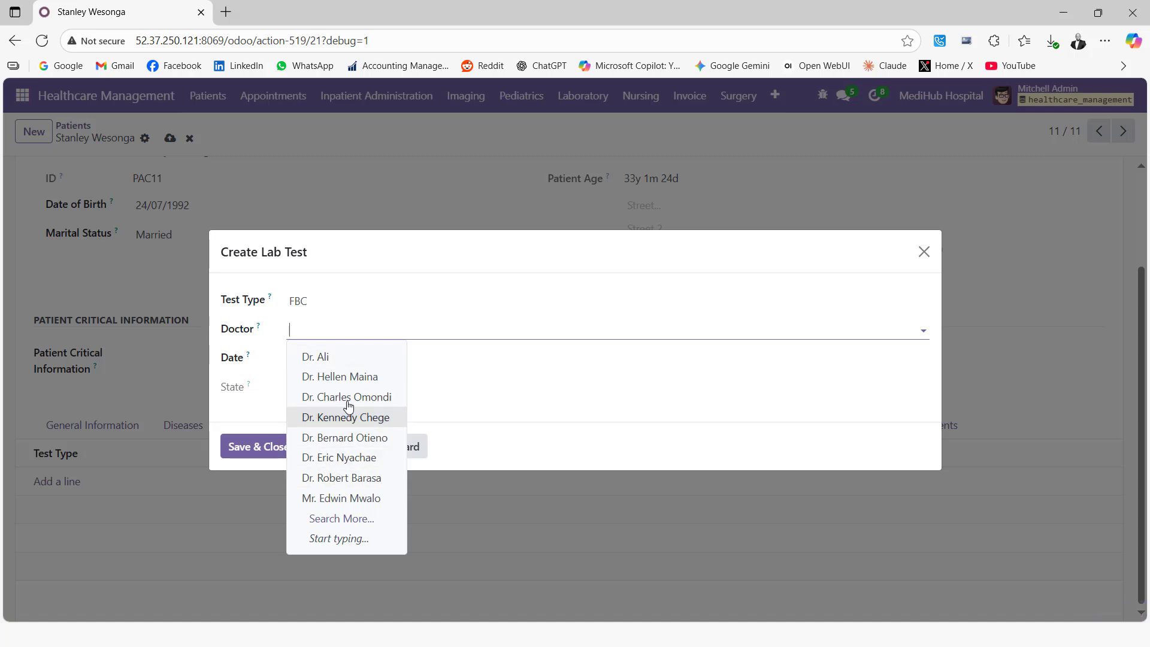
pyautogui.click(351, 377)
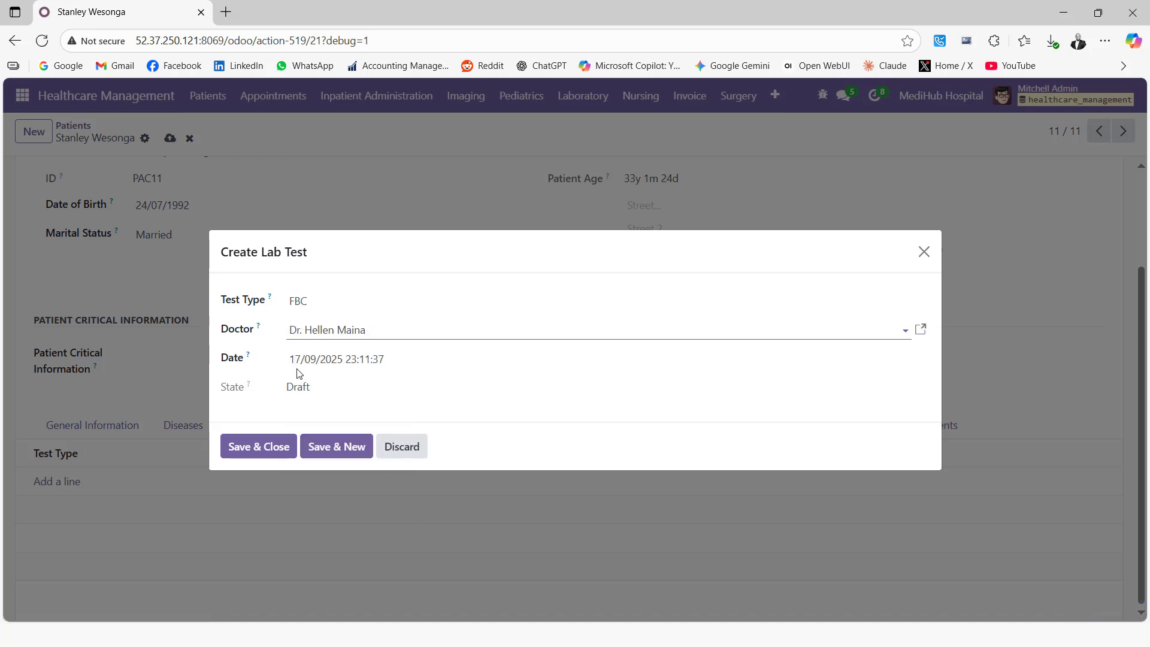
pyautogui.click(263, 450)
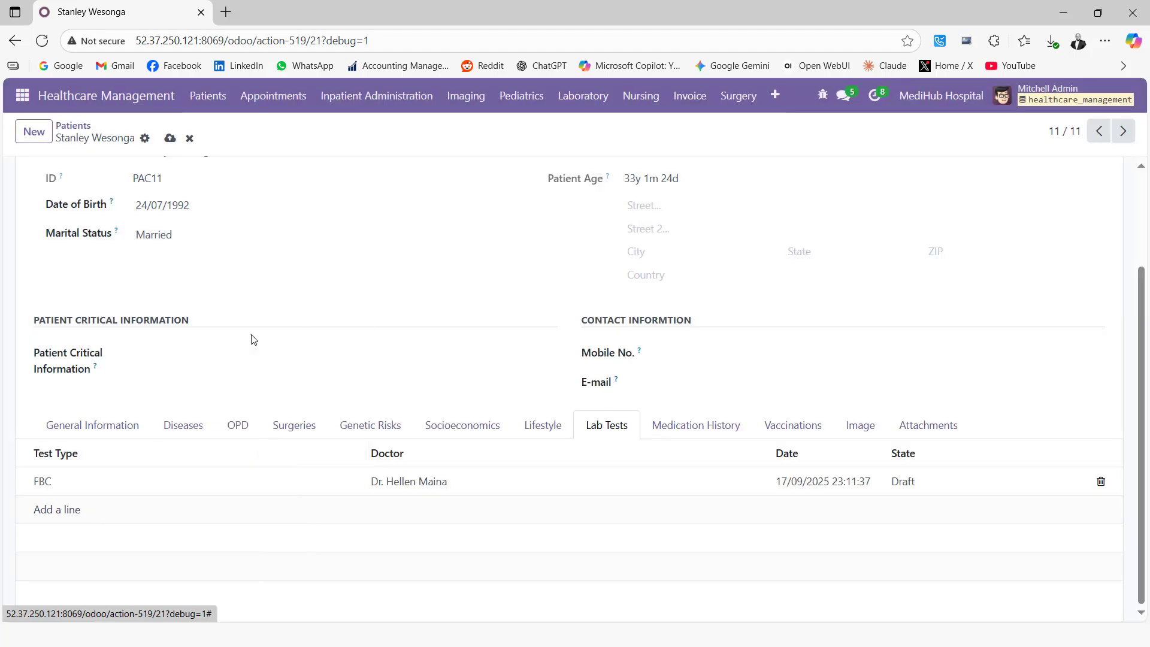
pyautogui.scroll(3, 252, 339)
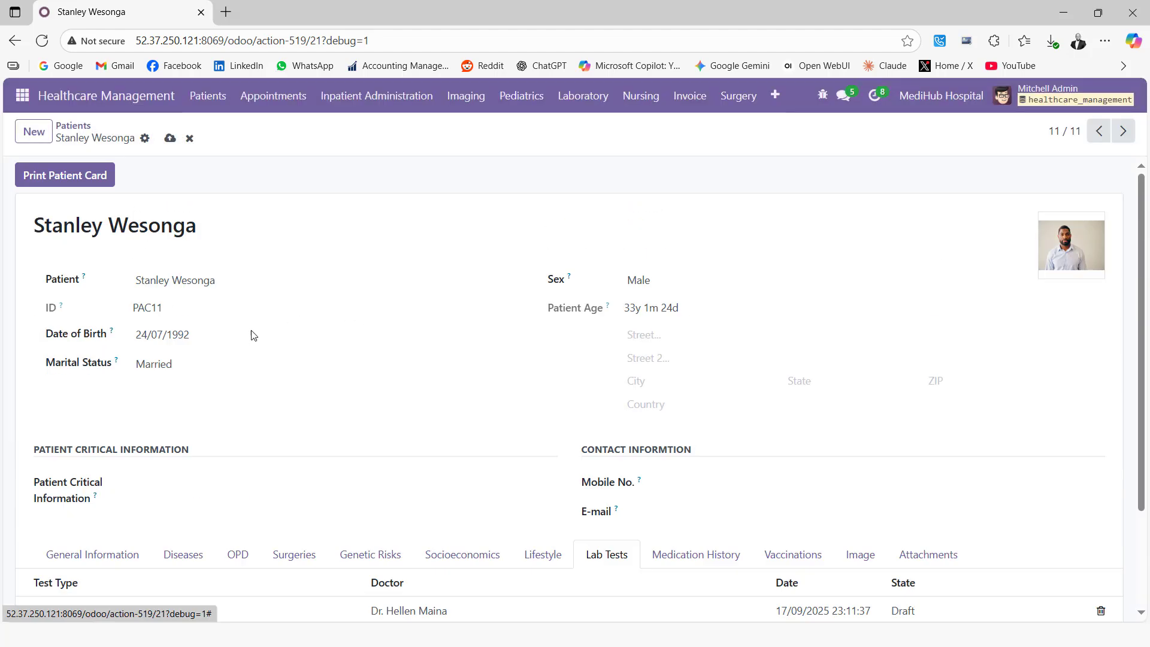
pyautogui.click(170, 139)
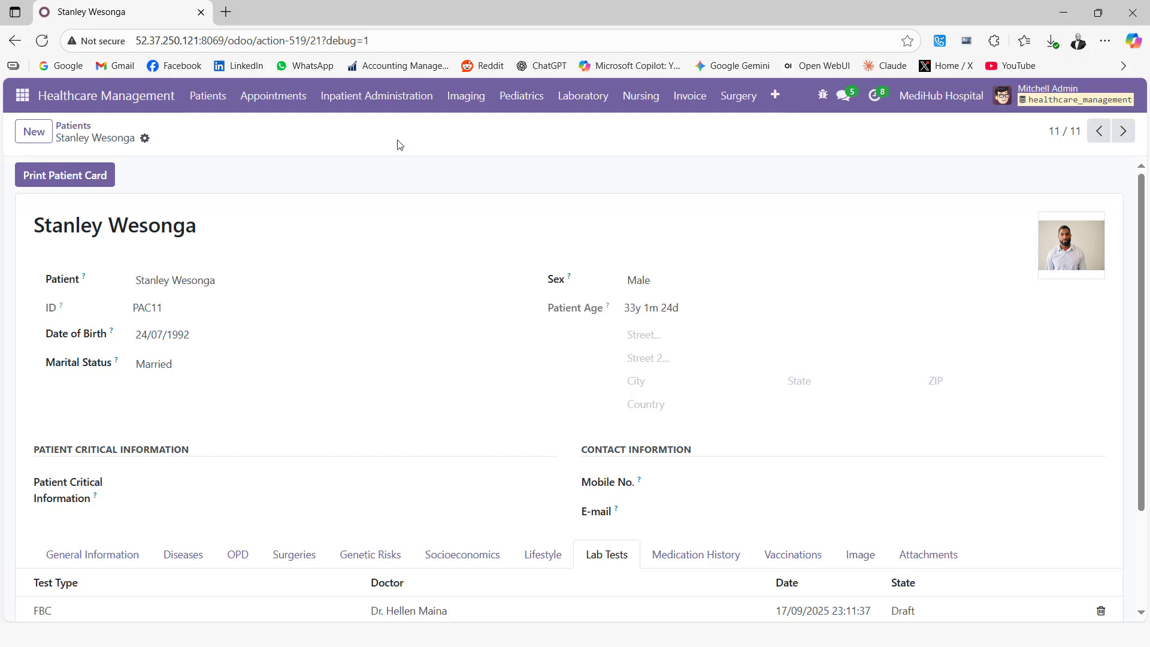
# Open the FBC request from Laboratory's draft lab requests list.
pyautogui.click(582, 104)
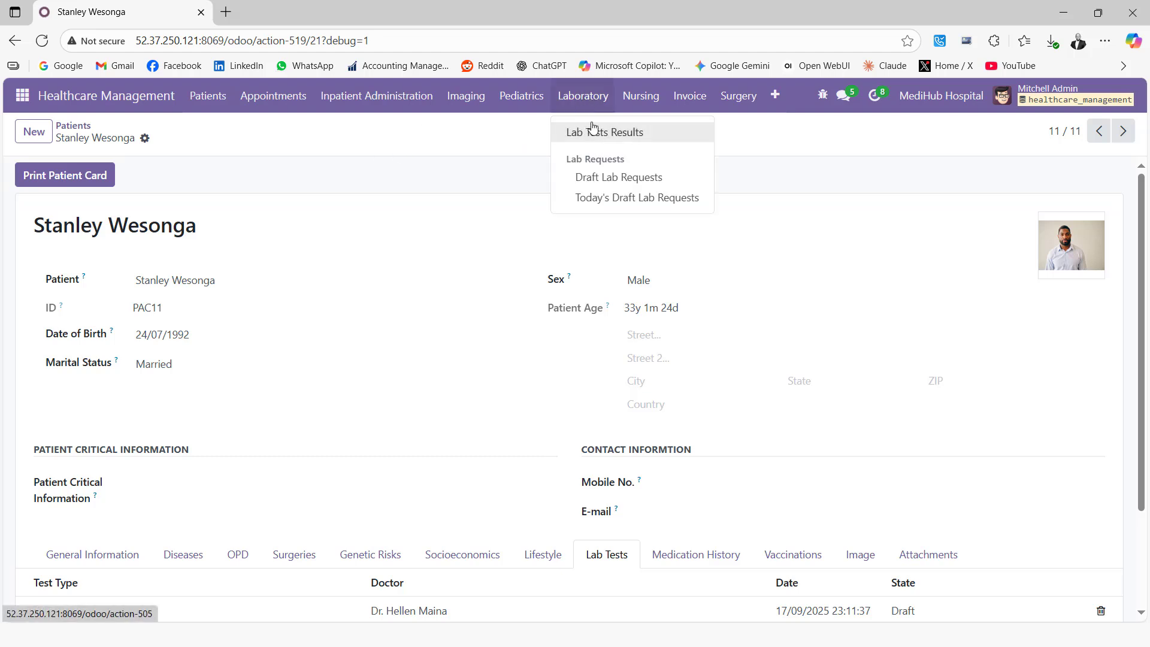
pyautogui.click(608, 179)
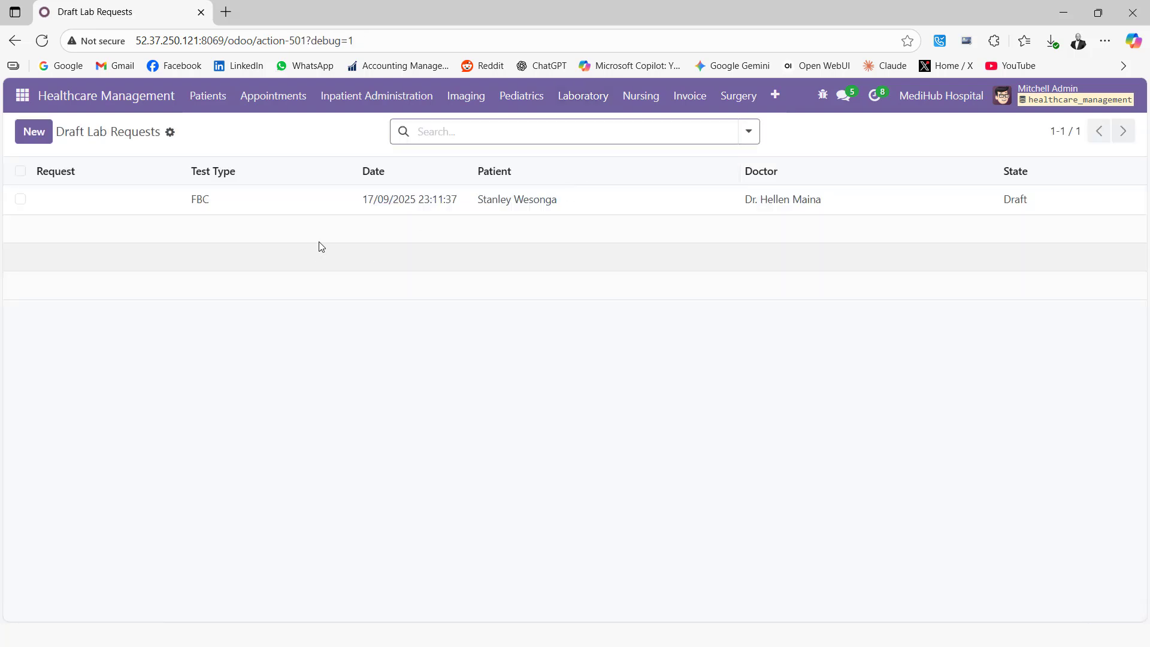
pyautogui.click(421, 204)
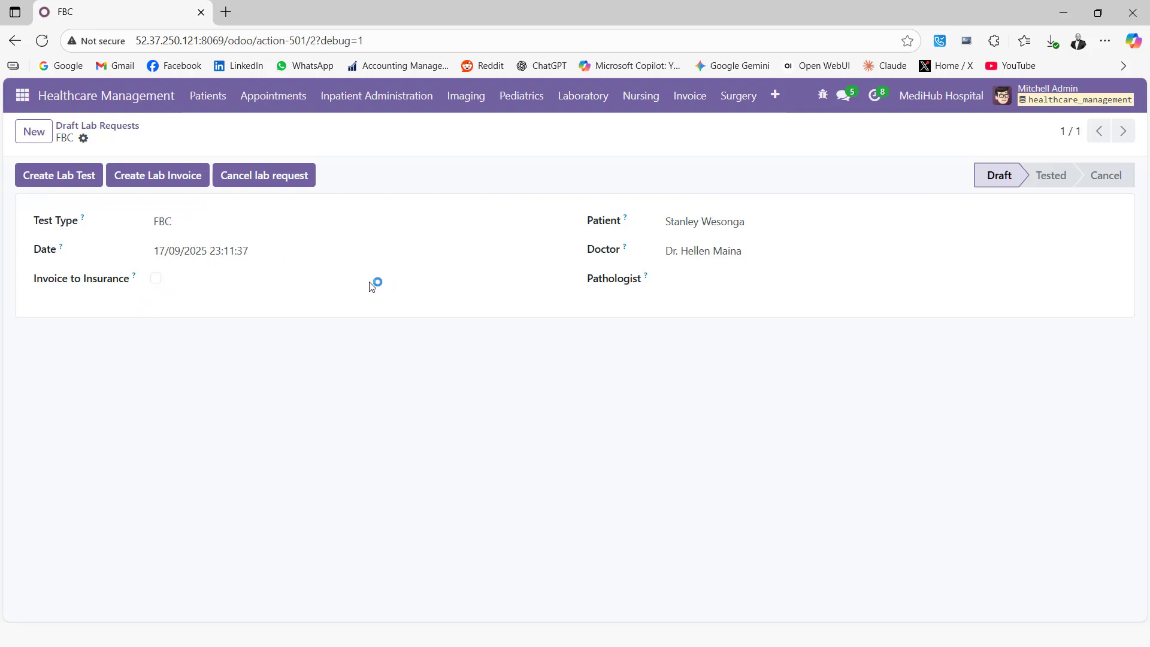
# Bill it to insurance with pathologist Hematology, insurer Jubilee Health Insurance and a policy number, then save.
pyautogui.click(156, 279)
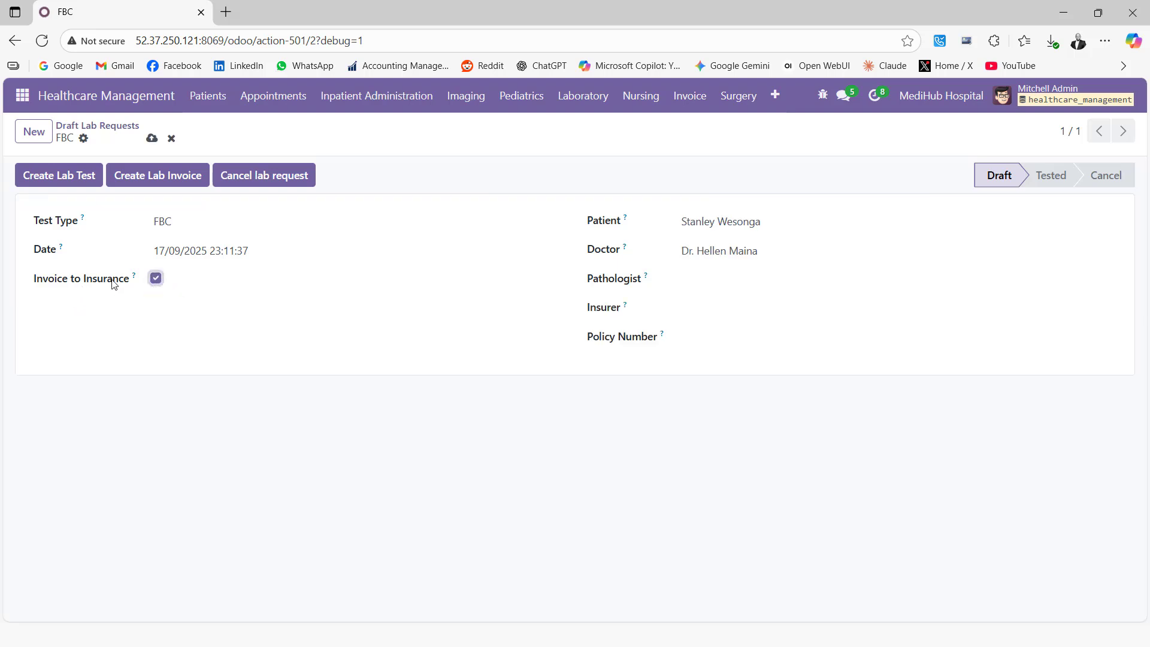
pyautogui.click(706, 279)
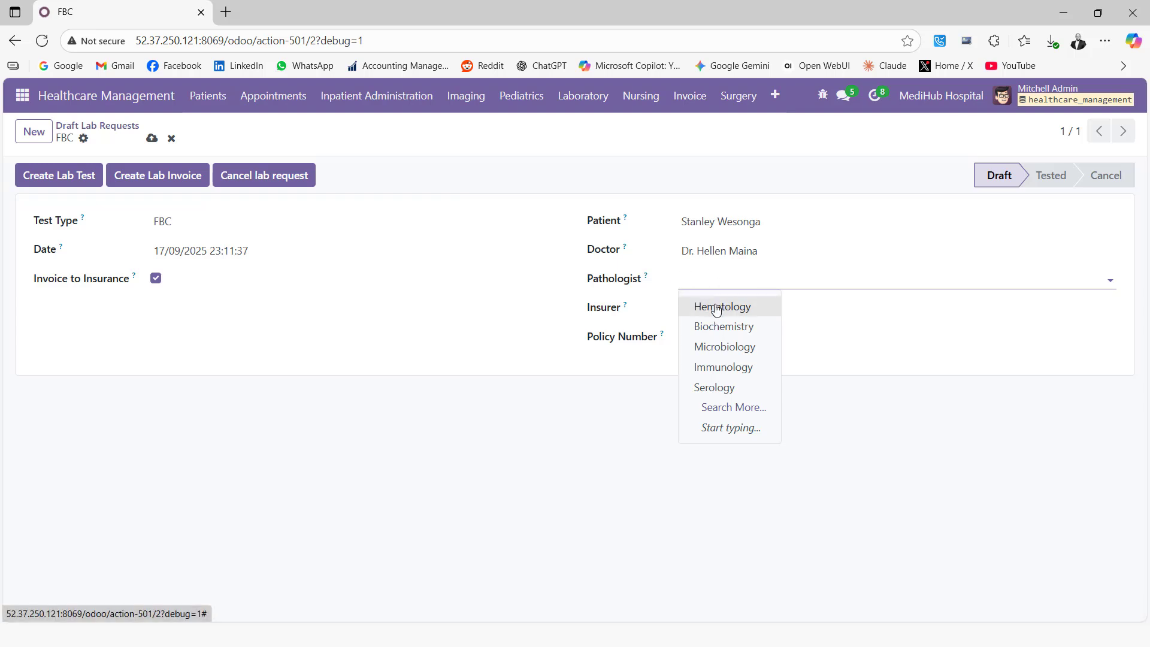
pyautogui.click(716, 308)
pyautogui.click(726, 311)
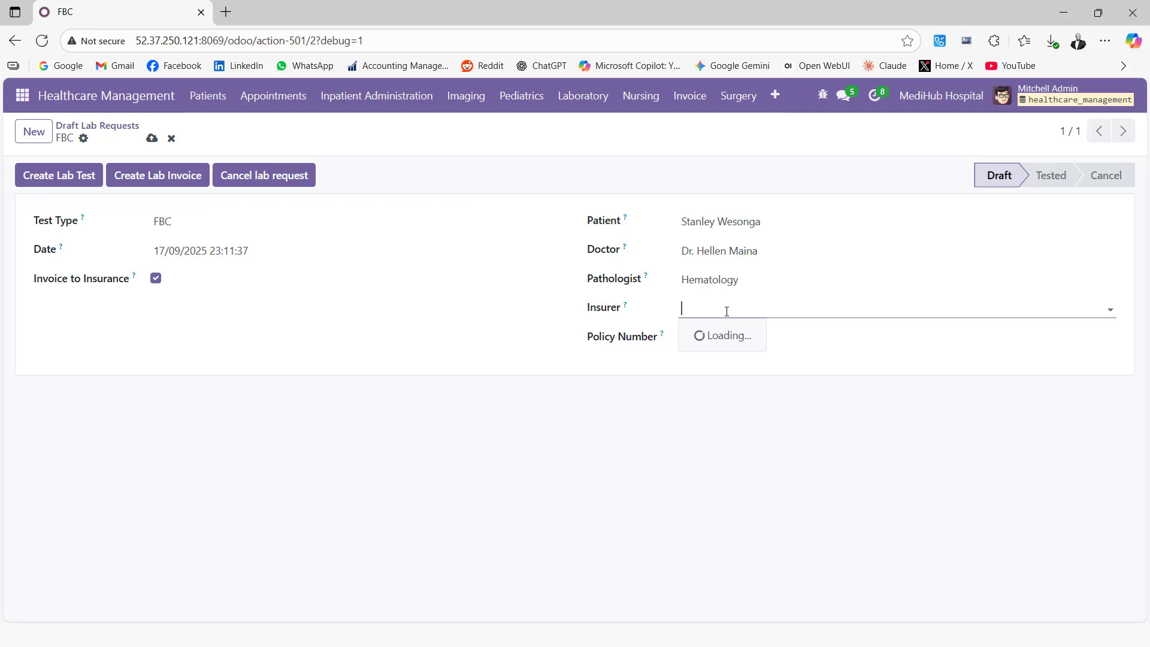
pyautogui.click(722, 334)
pyautogui.click(712, 334)
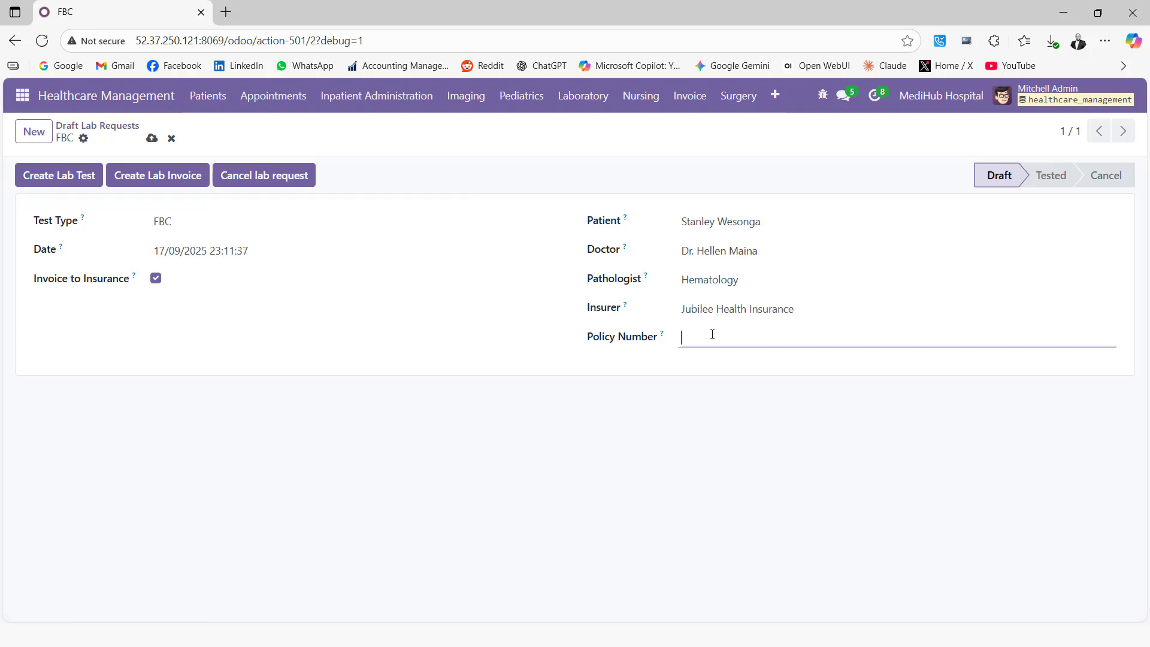
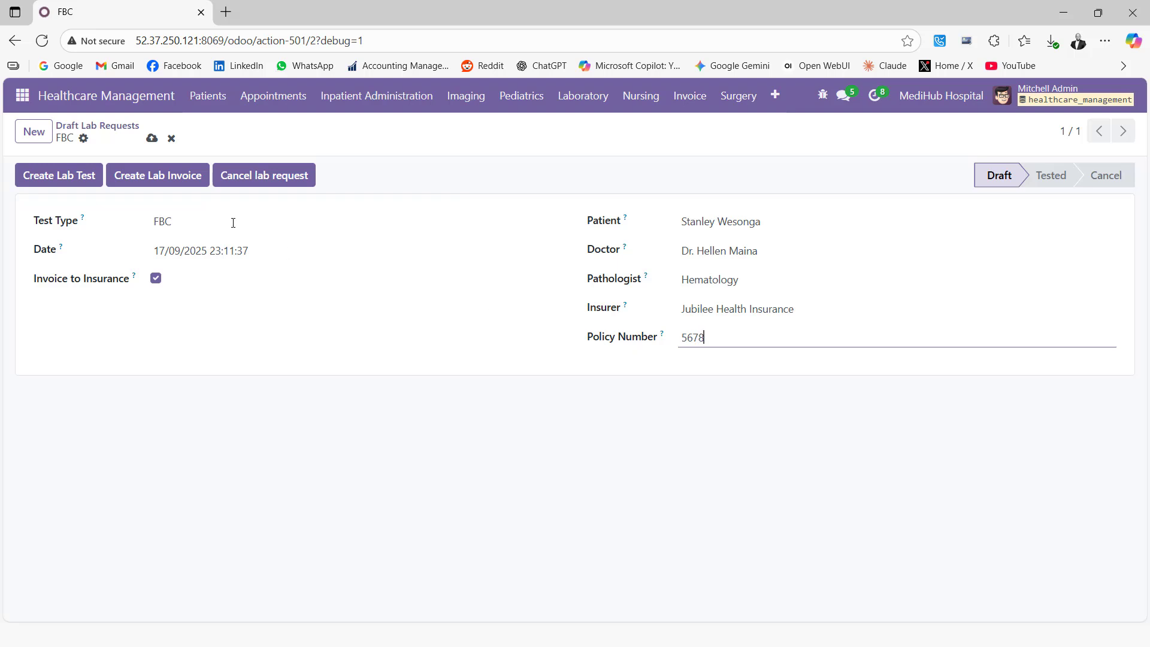
pyautogui.click(152, 138)
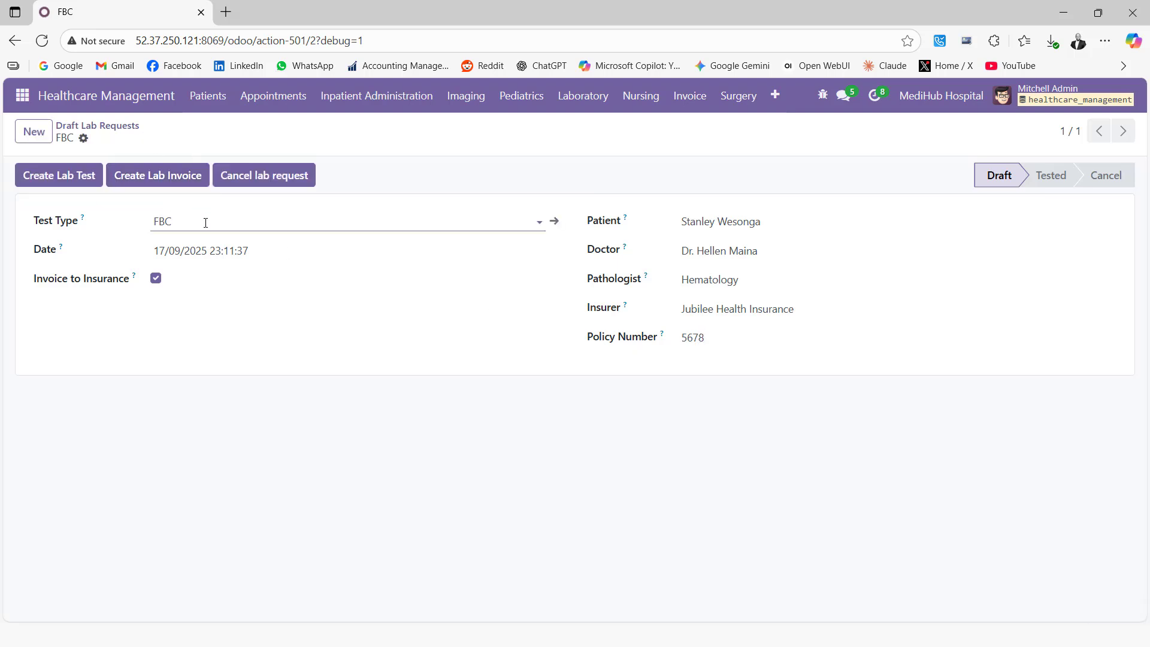
# Create the lab invoice for the FBC request and confirm it so it is posted.
pyautogui.click(166, 182)
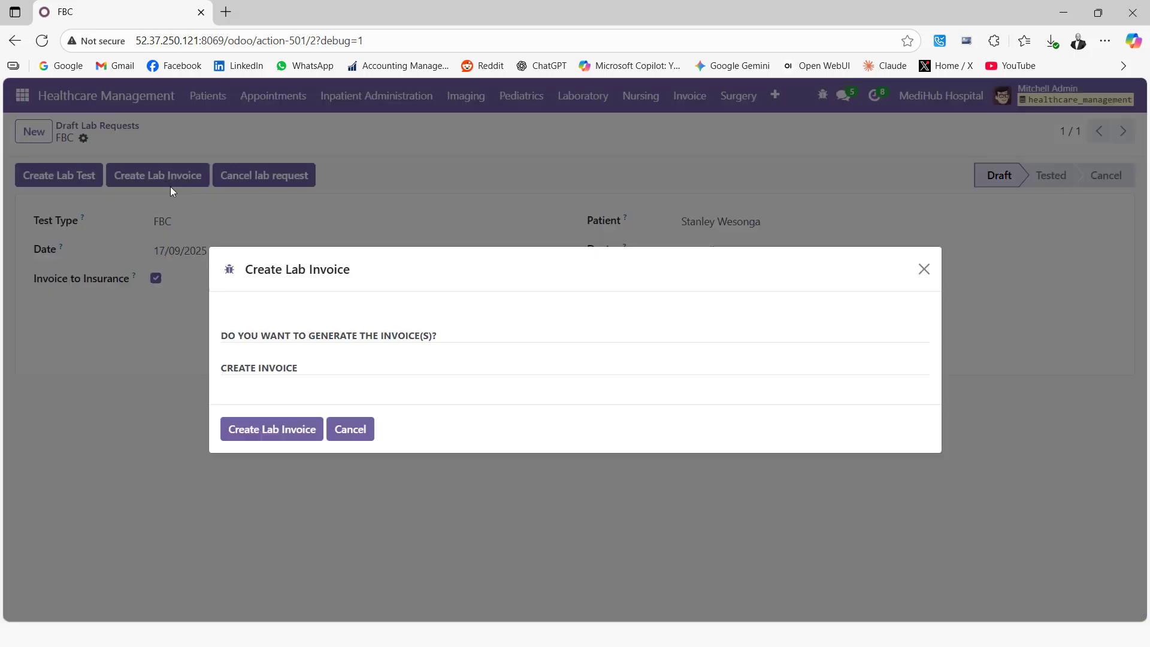
pyautogui.click(254, 425)
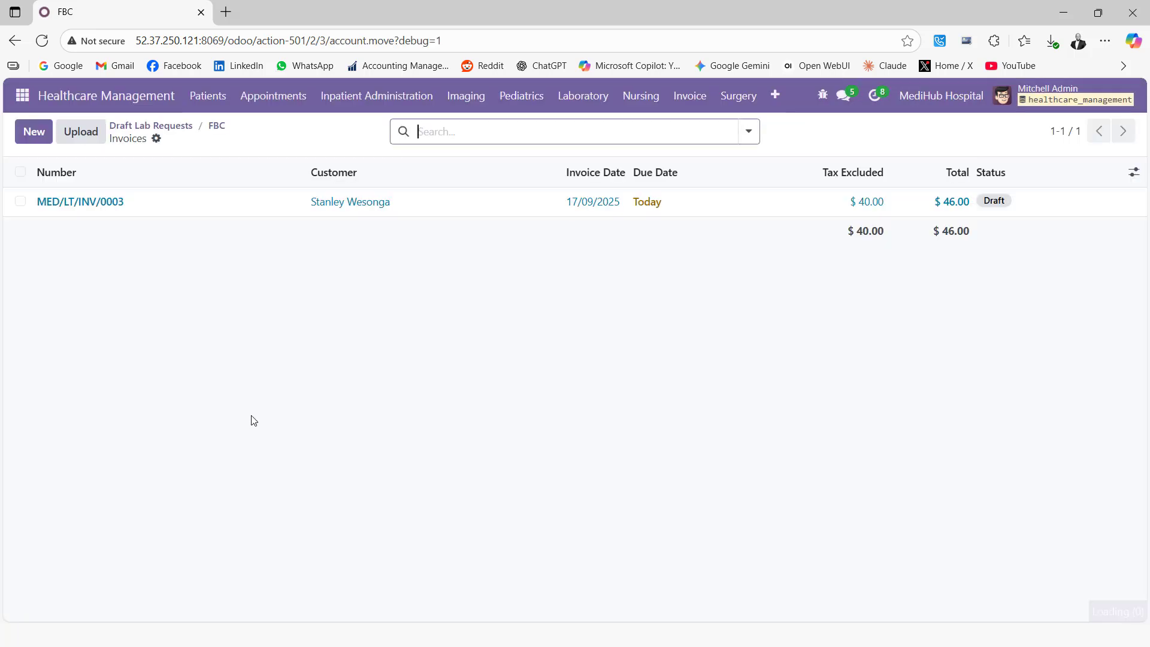
pyautogui.click(95, 204)
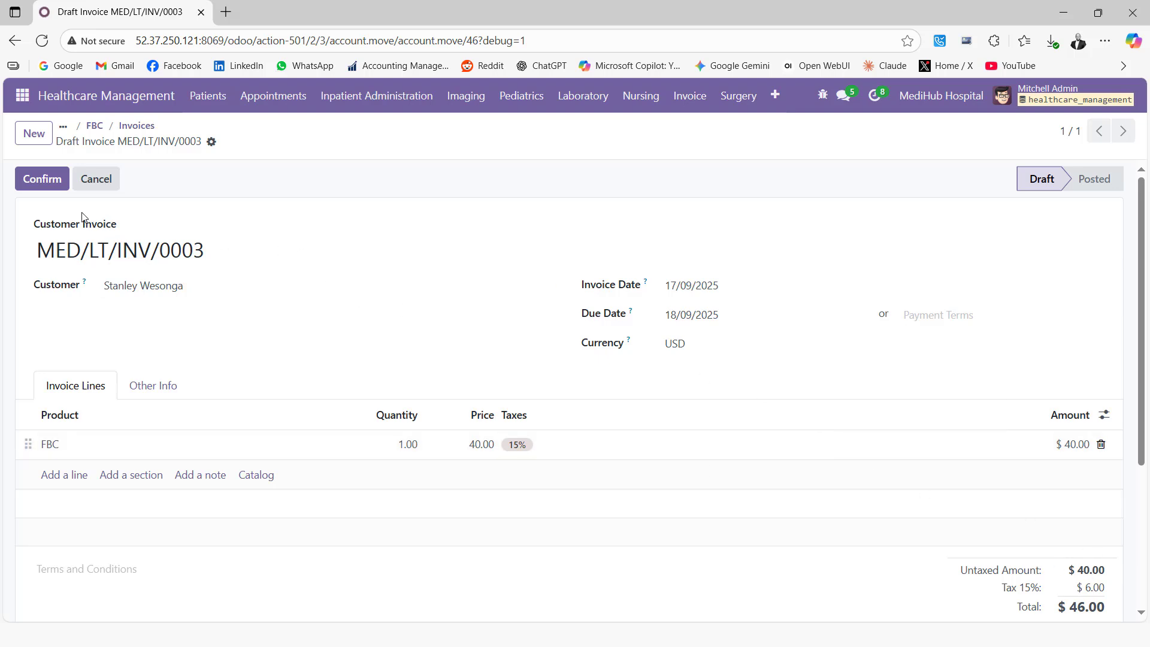
pyautogui.click(49, 178)
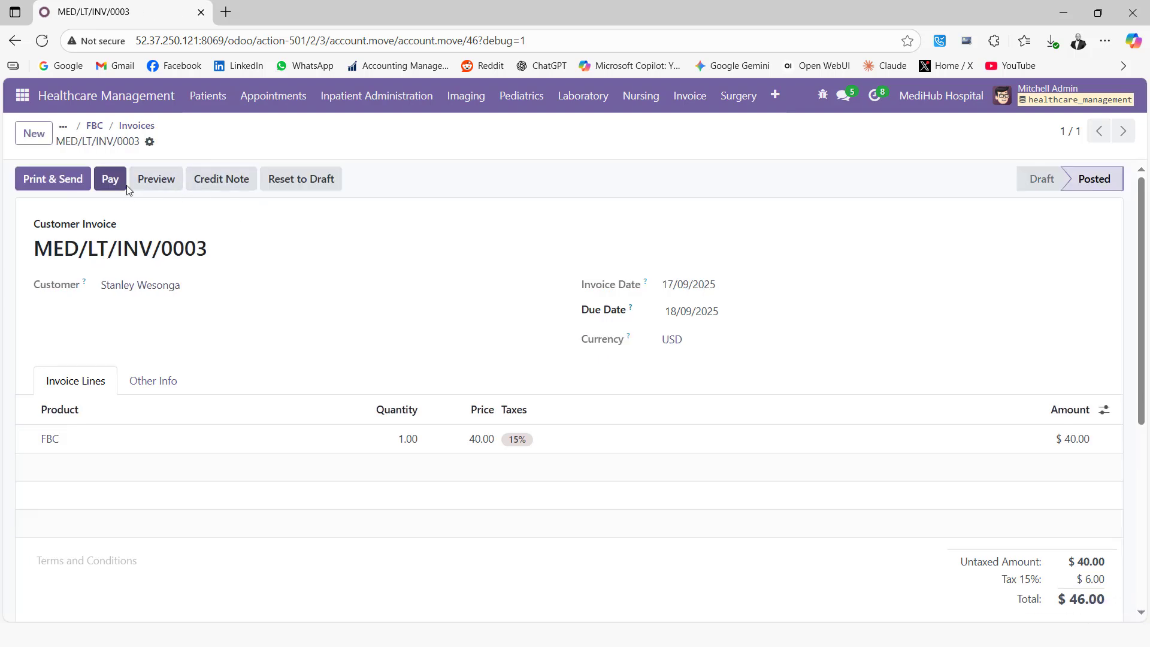
# Register the full $46.00 payment on the invoice through the Cash journal.
pyautogui.click(111, 180)
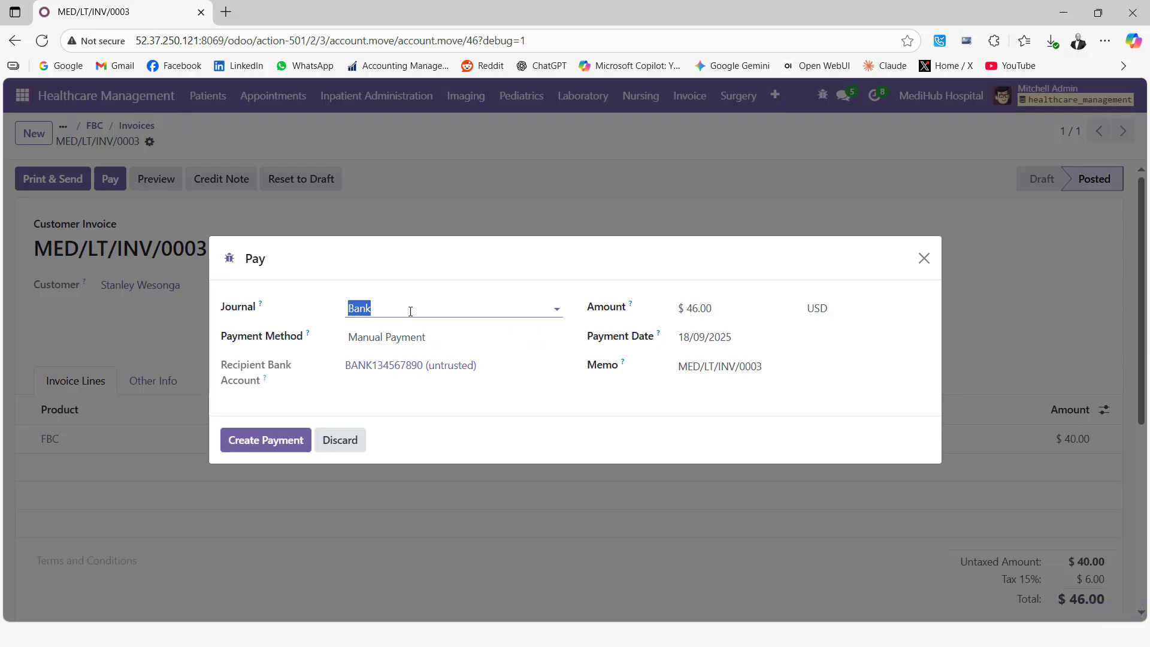
pyautogui.click(410, 311)
pyautogui.click(386, 360)
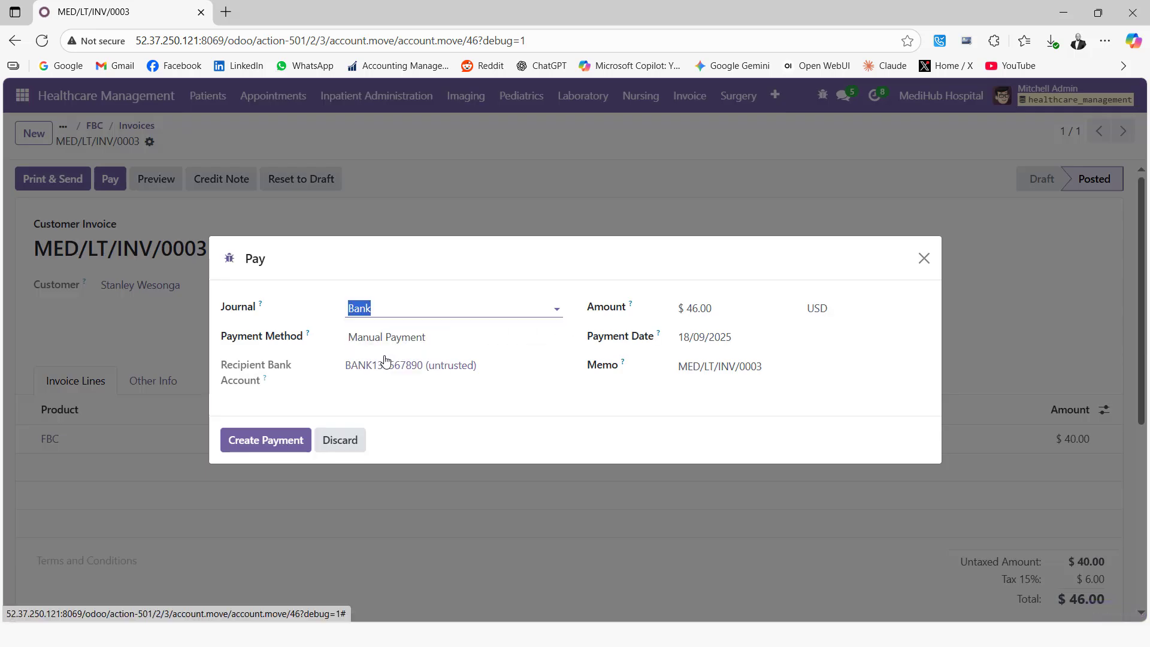
pyautogui.click(278, 440)
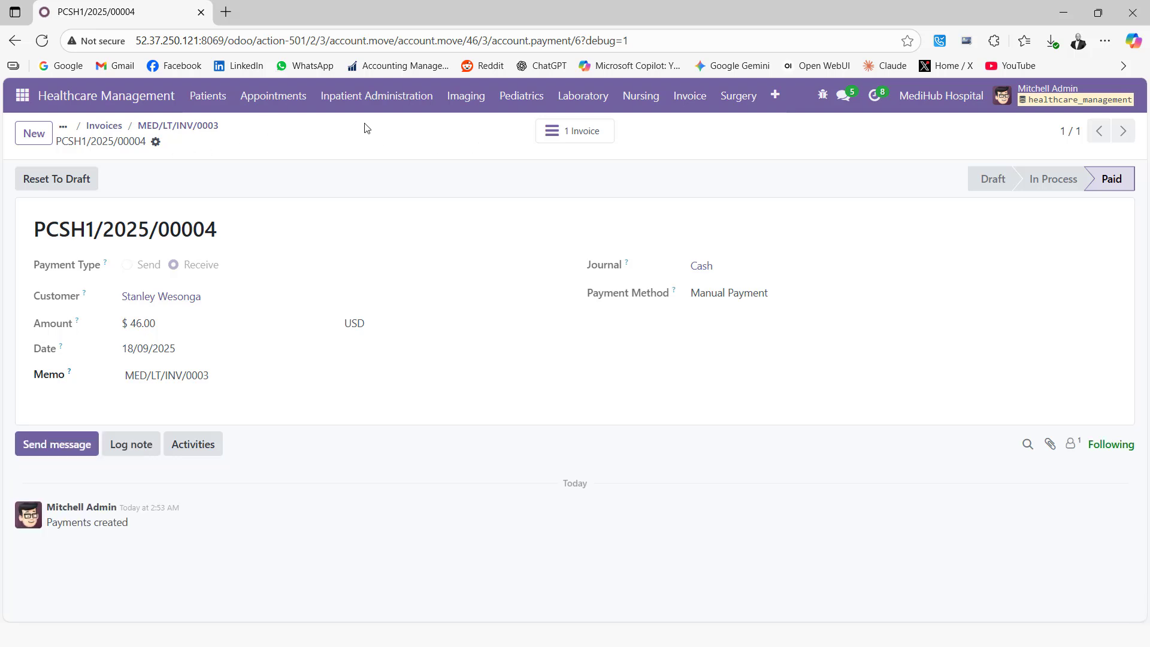
# Print the payment receipt and open the downloaded Payment Receipt_4.pdf.
pyautogui.click(156, 142)
pyautogui.click(198, 170)
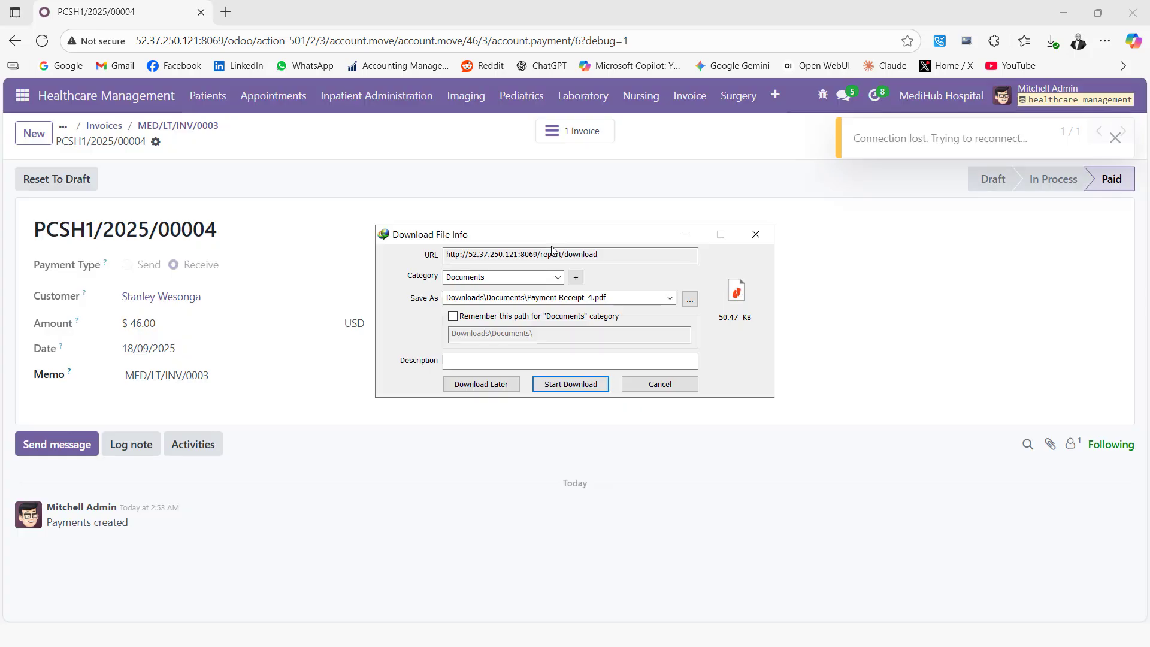
pyautogui.click(579, 389)
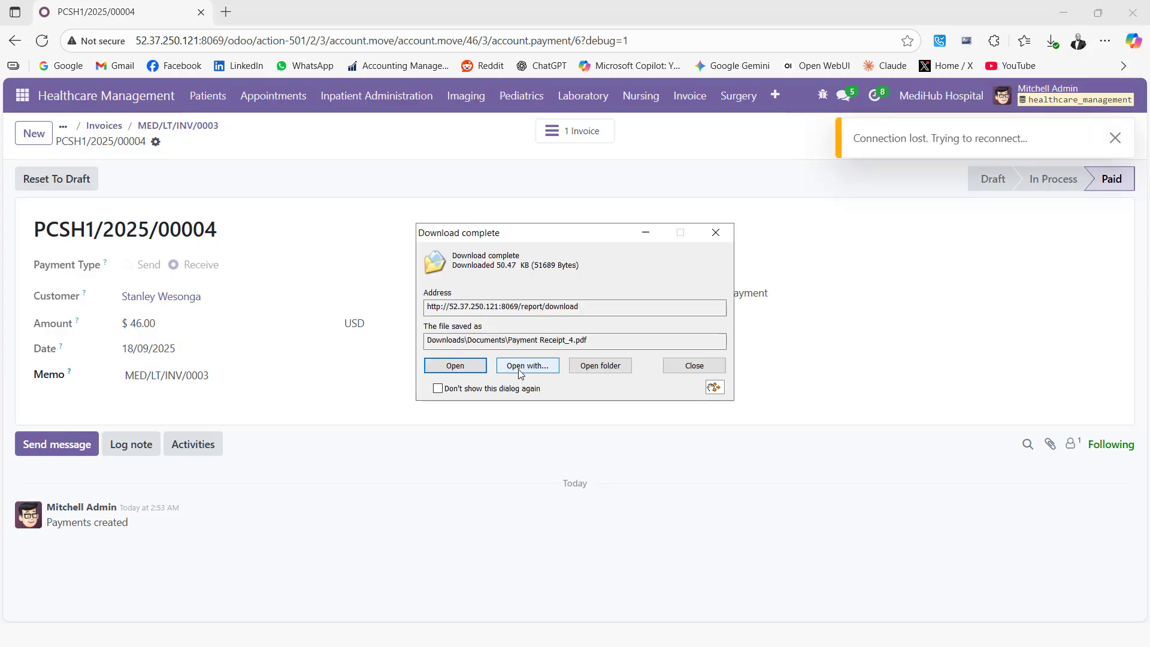
pyautogui.click(455, 365)
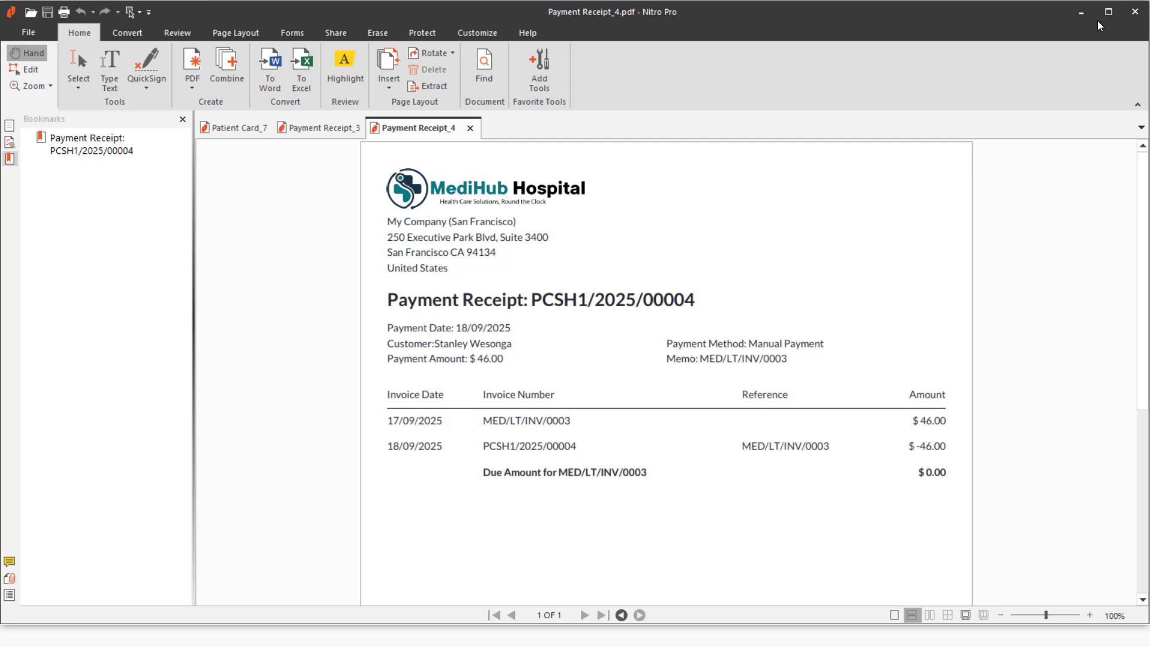
# Minimize Nitro Pro after reviewing the receipt to return to the Odoo payment.
pyautogui.click(1080, 12)
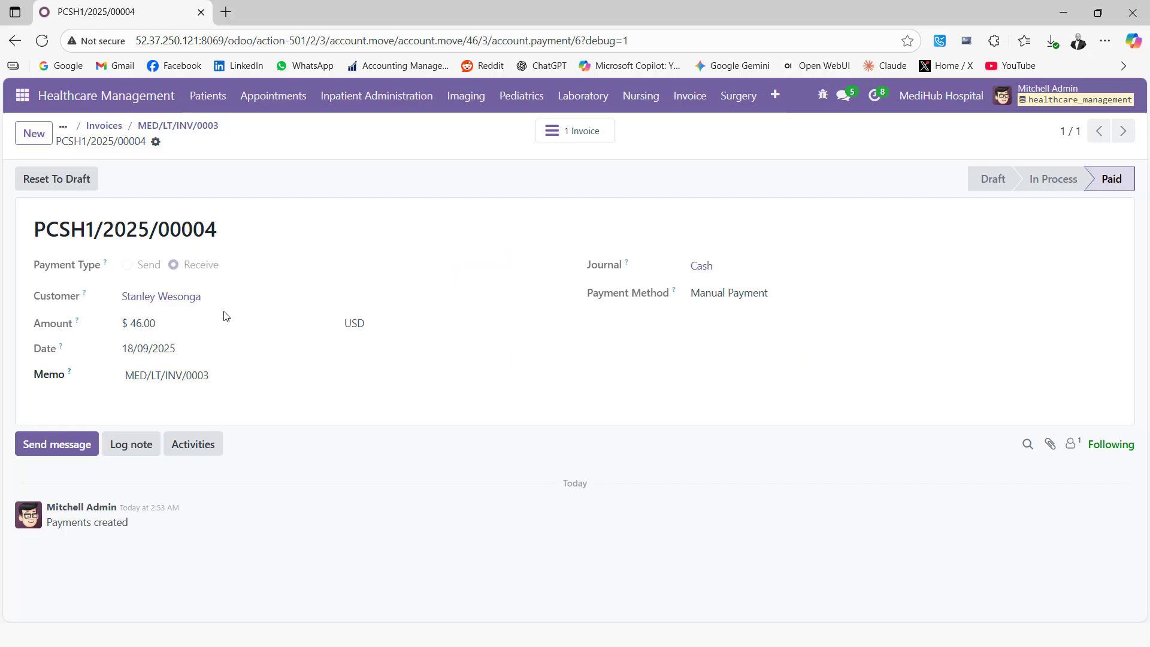
# Go from the invoices back to Laboratory's draft lab requests and open the FBC request.
pyautogui.click(96, 129)
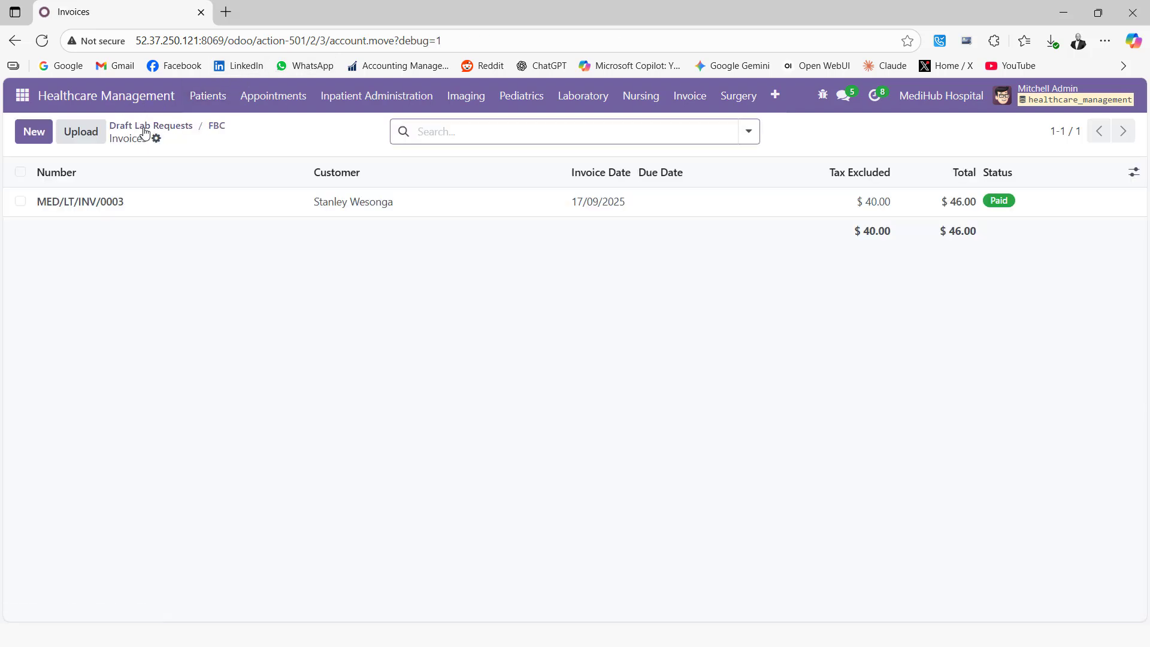
pyautogui.click(597, 103)
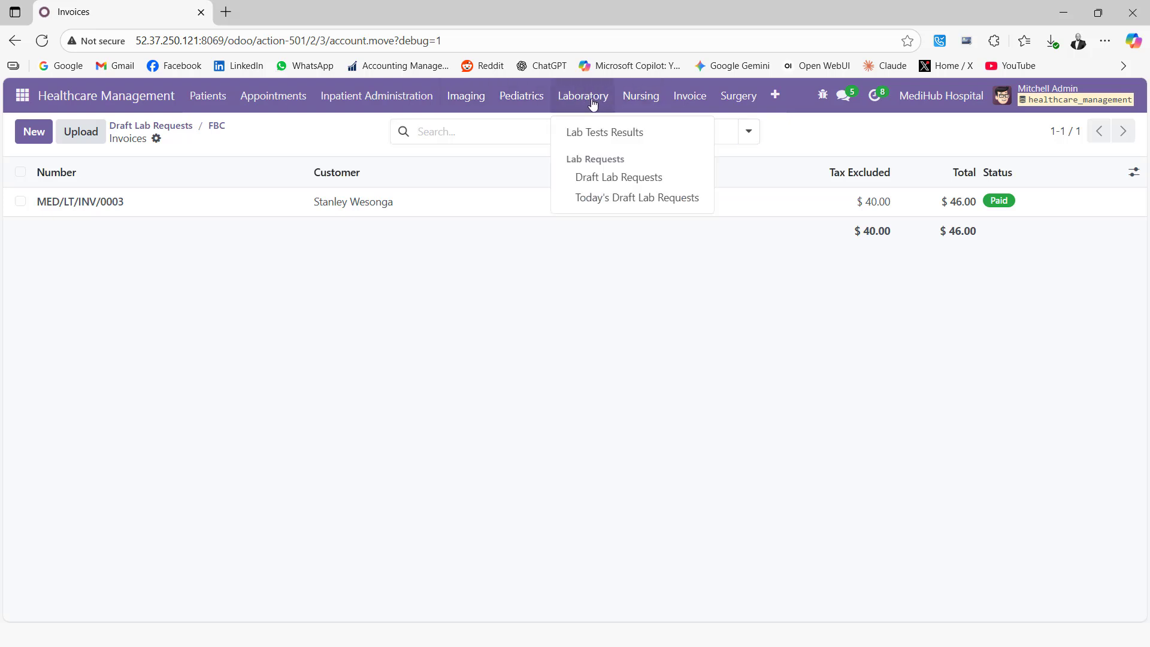
pyautogui.click(618, 179)
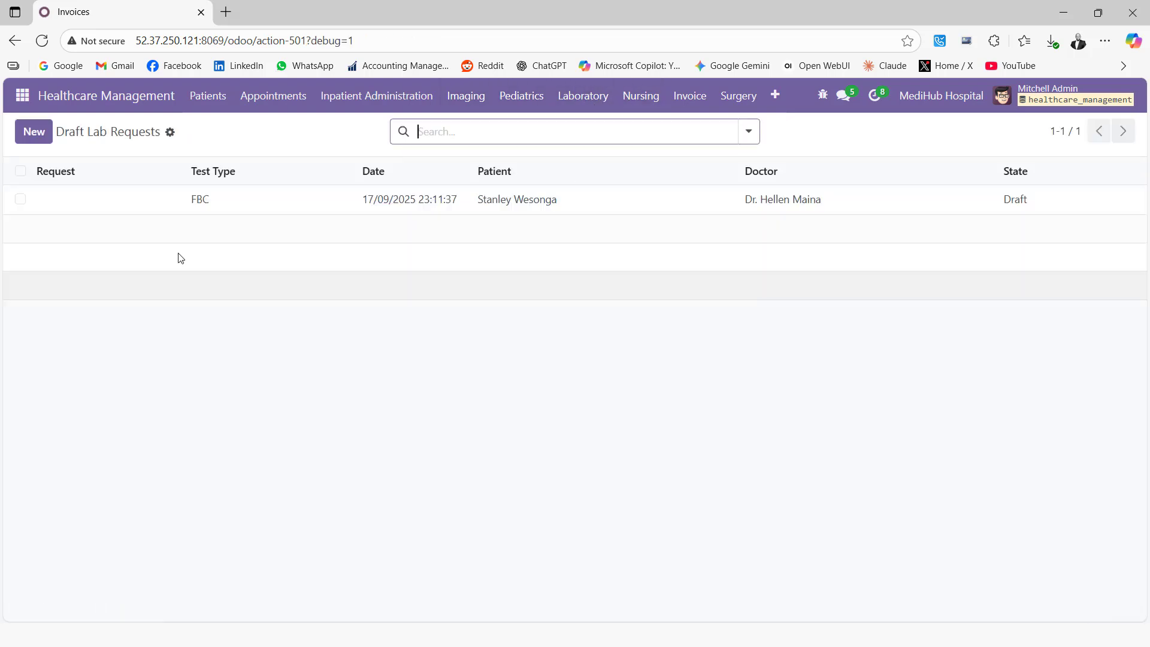
pyautogui.click(241, 209)
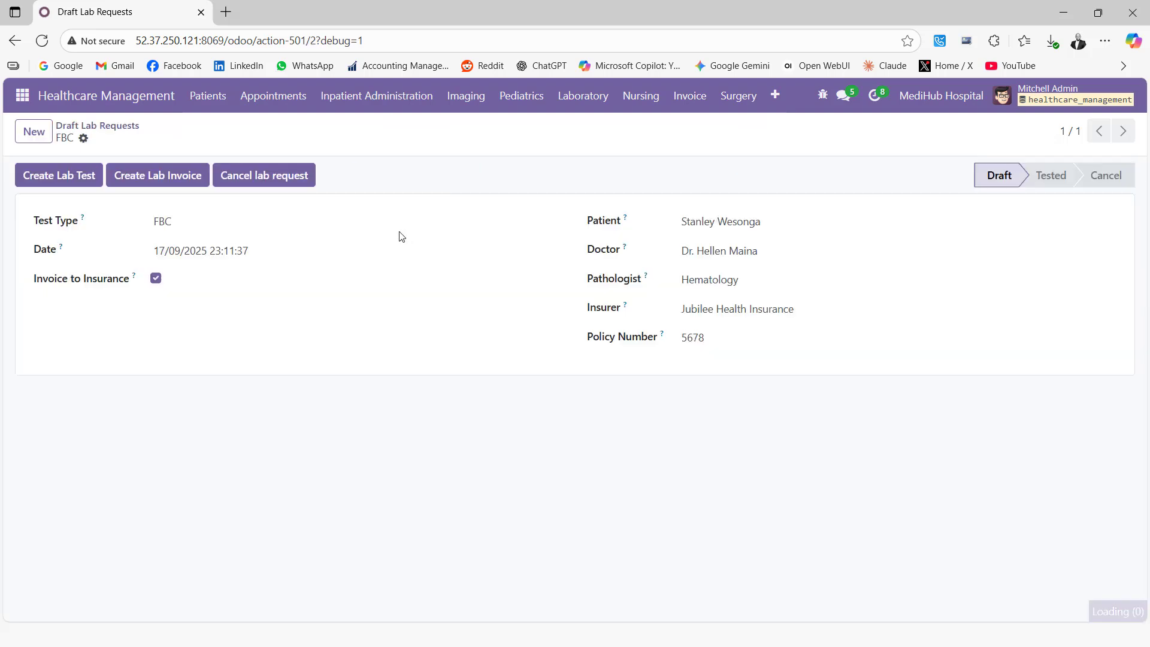
# Generate the FBC lab test and bring up the Lab Tests Results list.
pyautogui.click(61, 180)
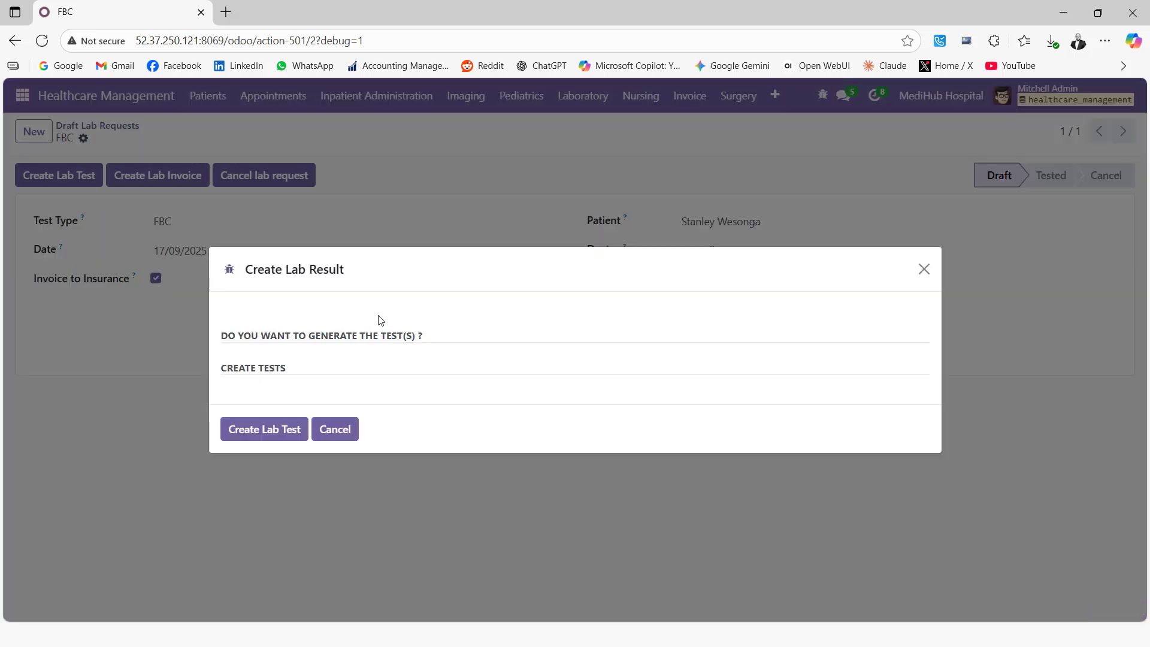
pyautogui.click(269, 431)
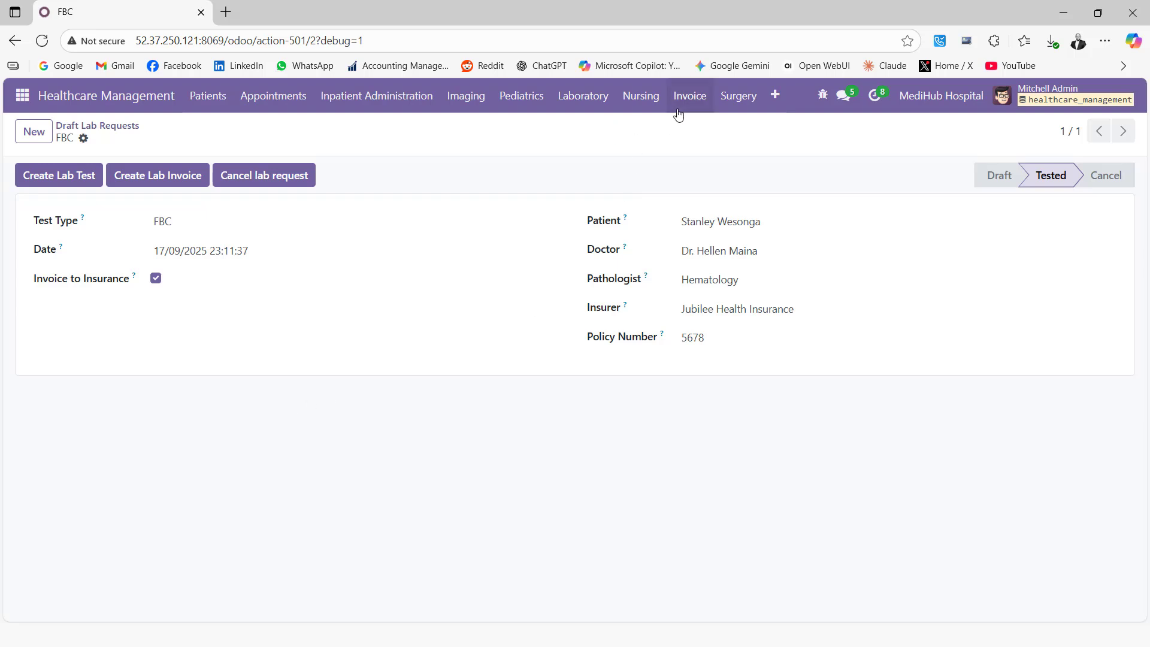
pyautogui.click(592, 102)
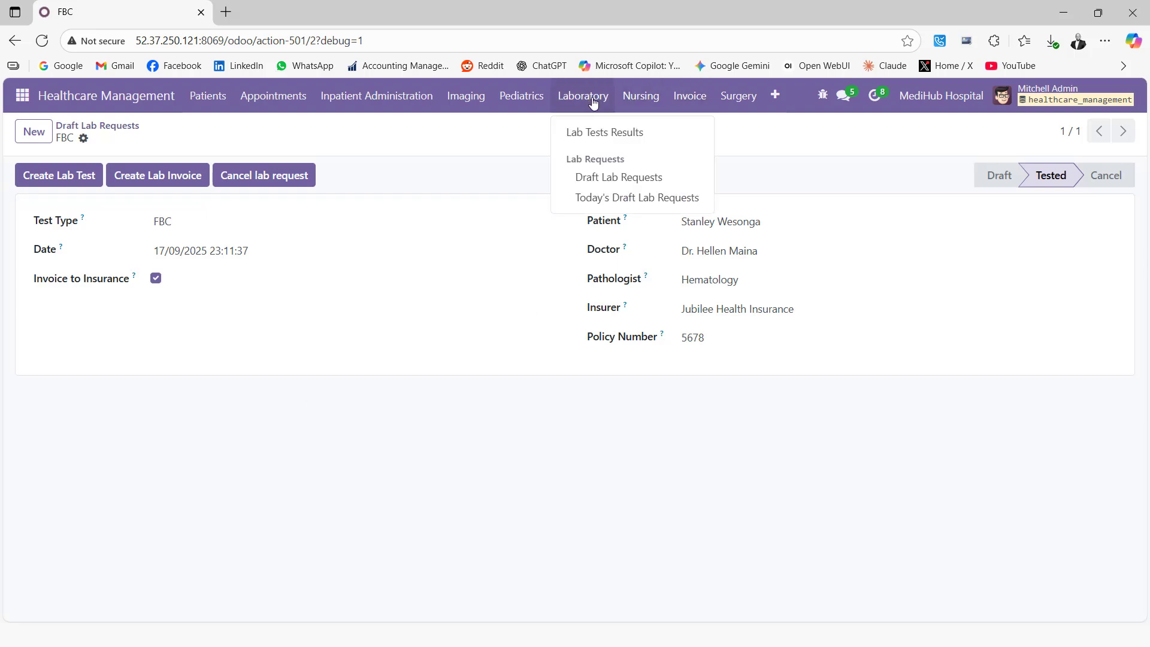
pyautogui.click(588, 136)
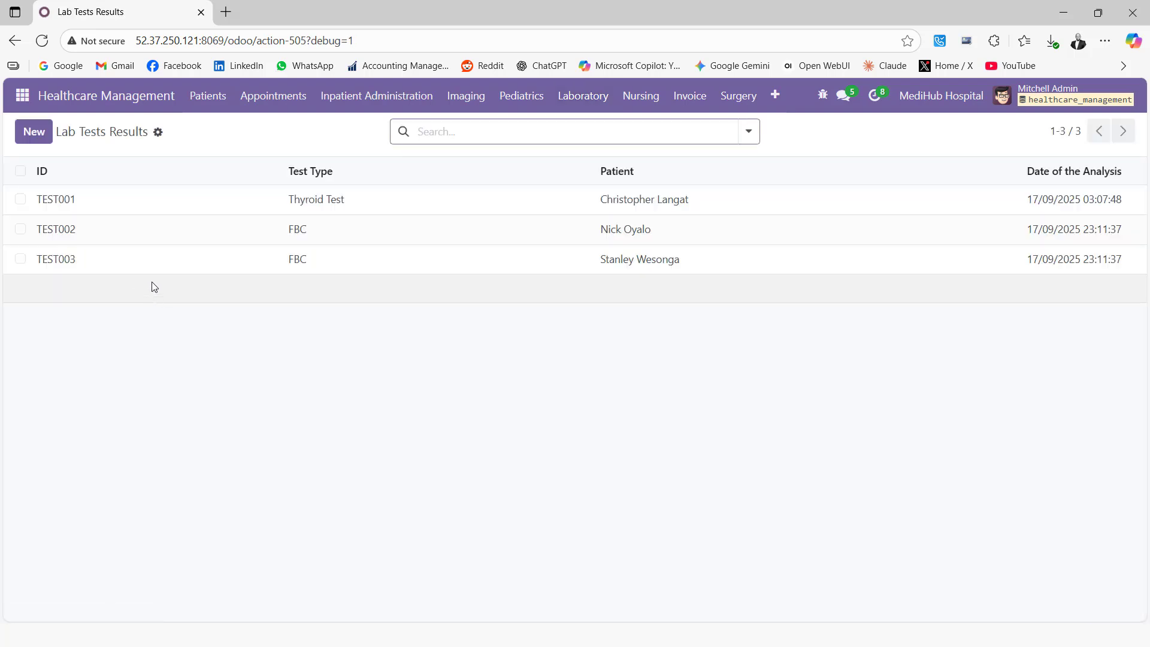
# Open TEST003 and enter Hemoglobin 15.7, RBC 5.2, Hematocrit 60 and Total WBC 12000.
pyautogui.click(149, 263)
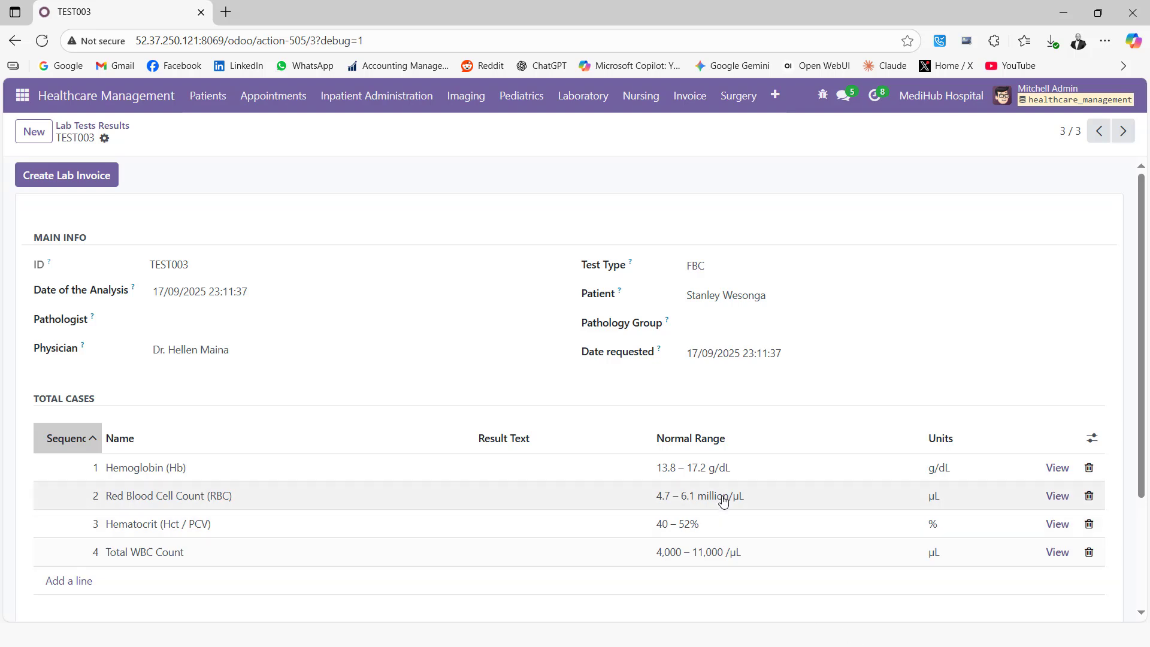
pyautogui.click(509, 474)
pyautogui.write('15.7')
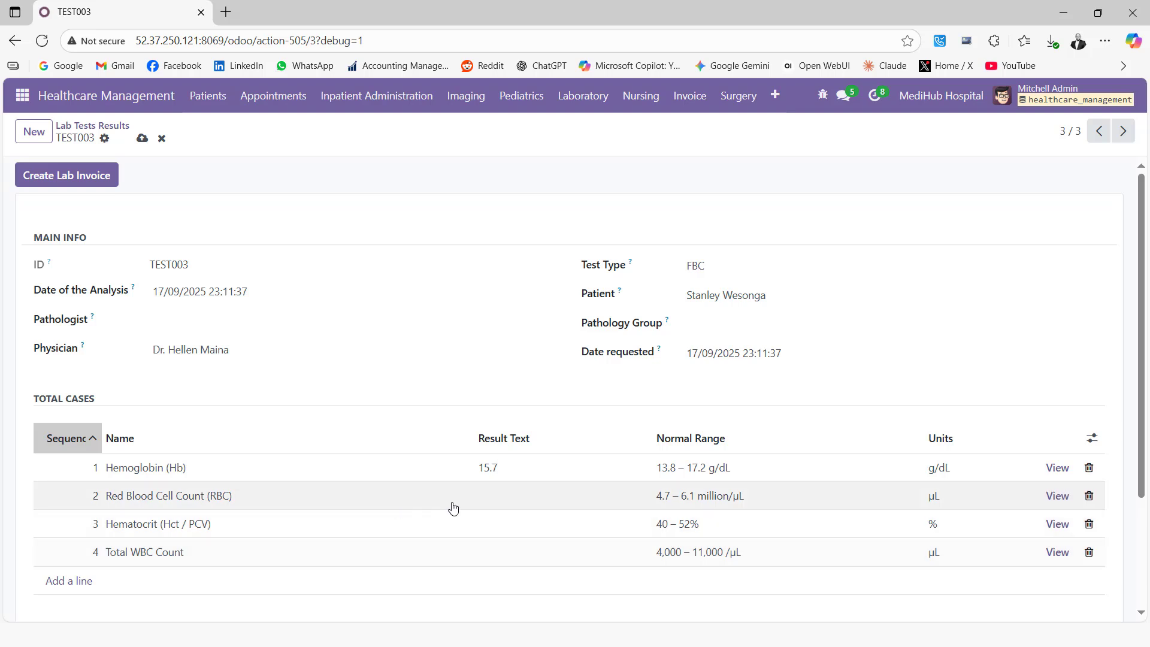
pyautogui.click(492, 502)
pyautogui.click(490, 532)
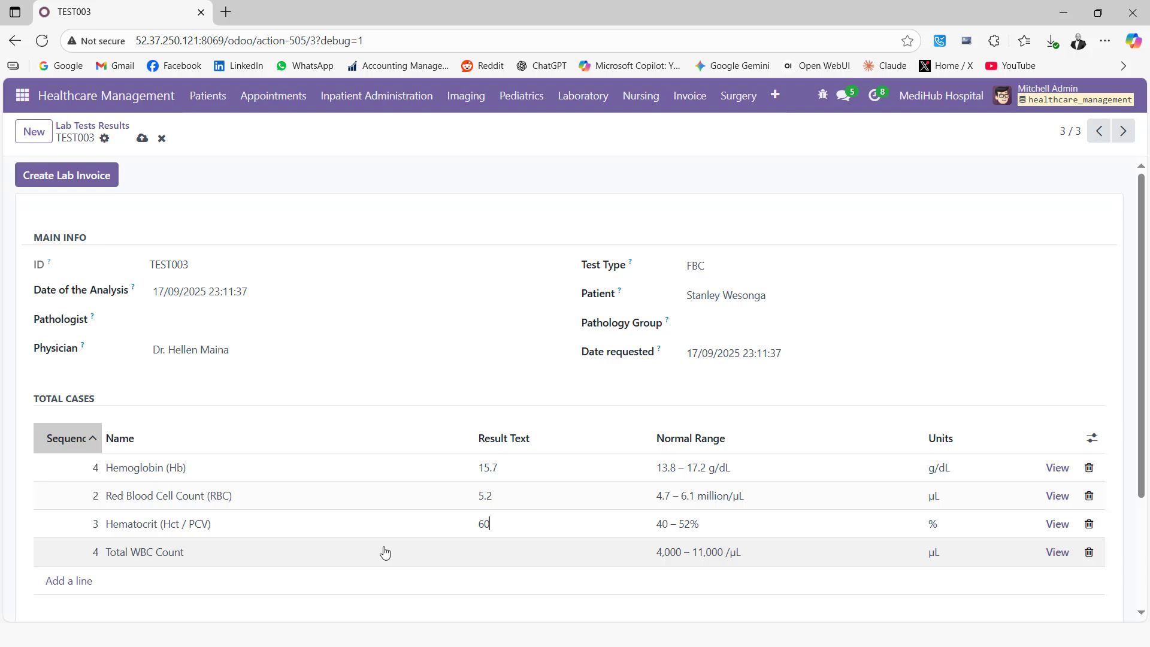
pyautogui.click(489, 563)
pyautogui.write('12000')
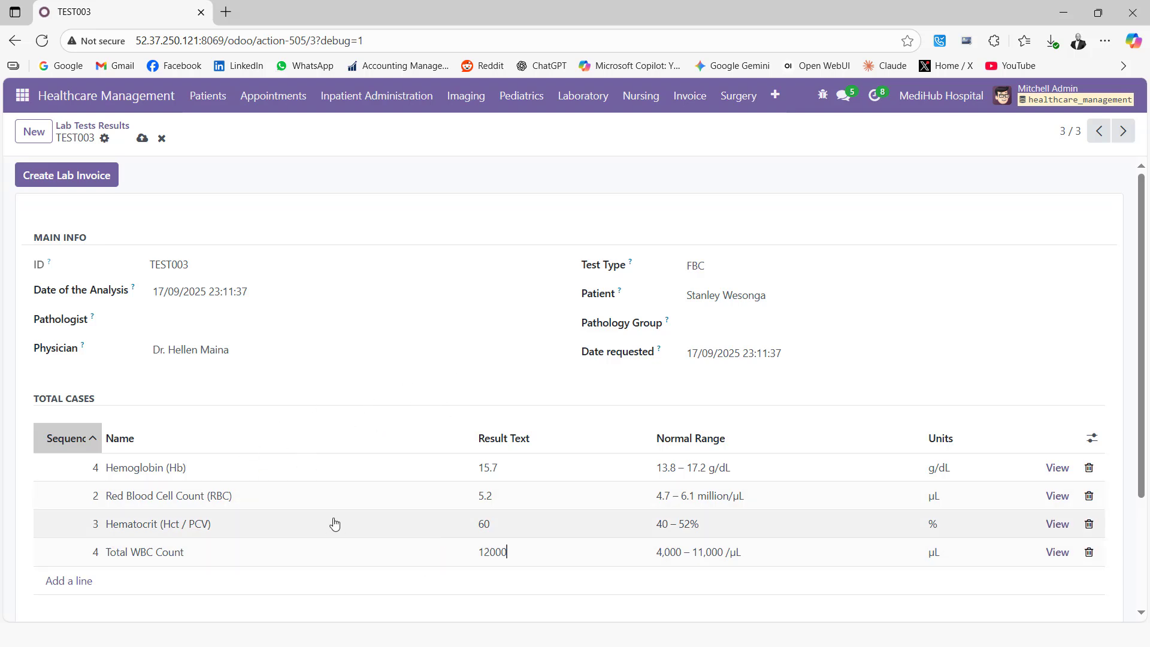
# Go through the Results and Diagnosis notes fields, then save the TEST003 result.
pyautogui.scroll(-1, 334, 524)
pyautogui.scroll(-1, 334, 524)
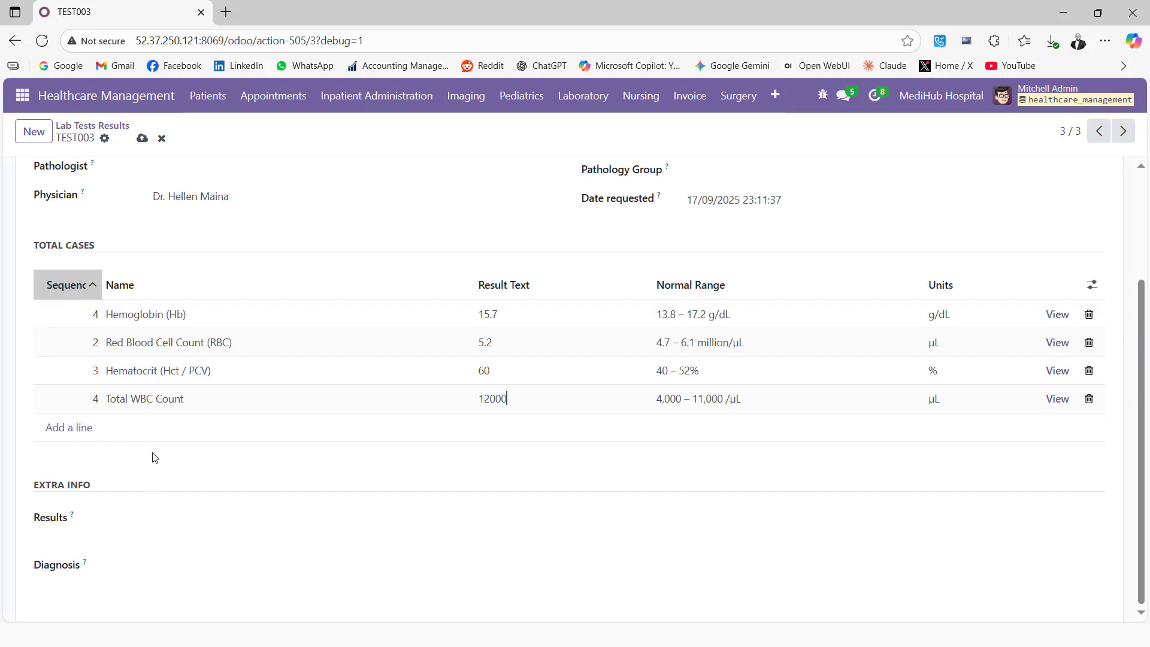
pyautogui.click(126, 525)
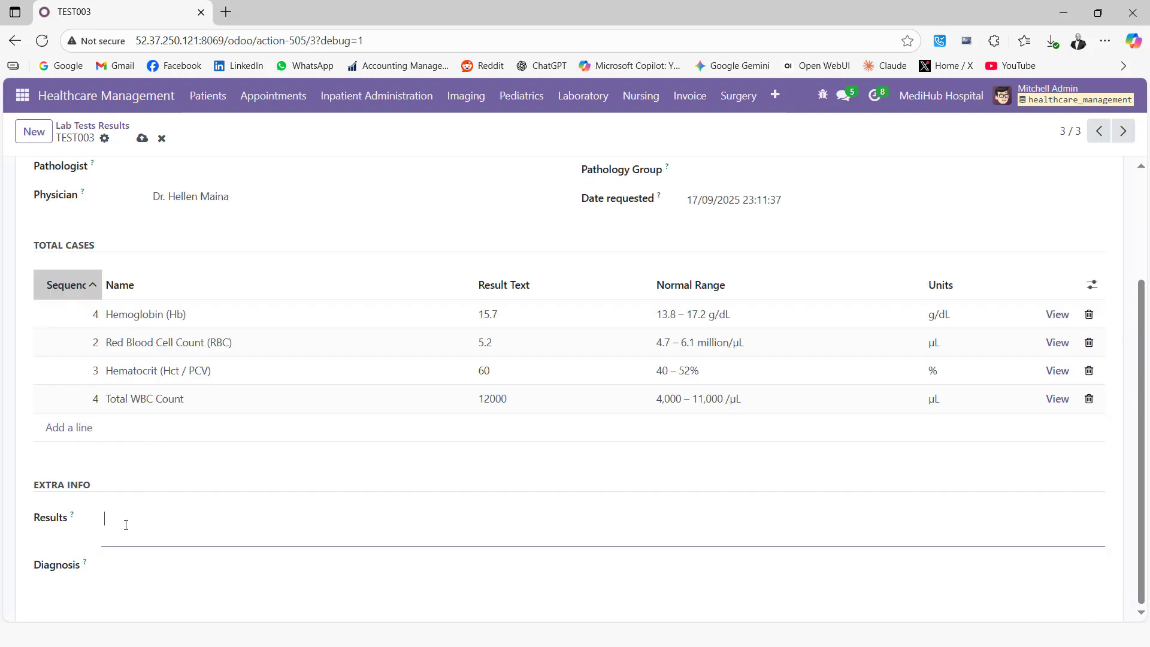
pyautogui.click(127, 566)
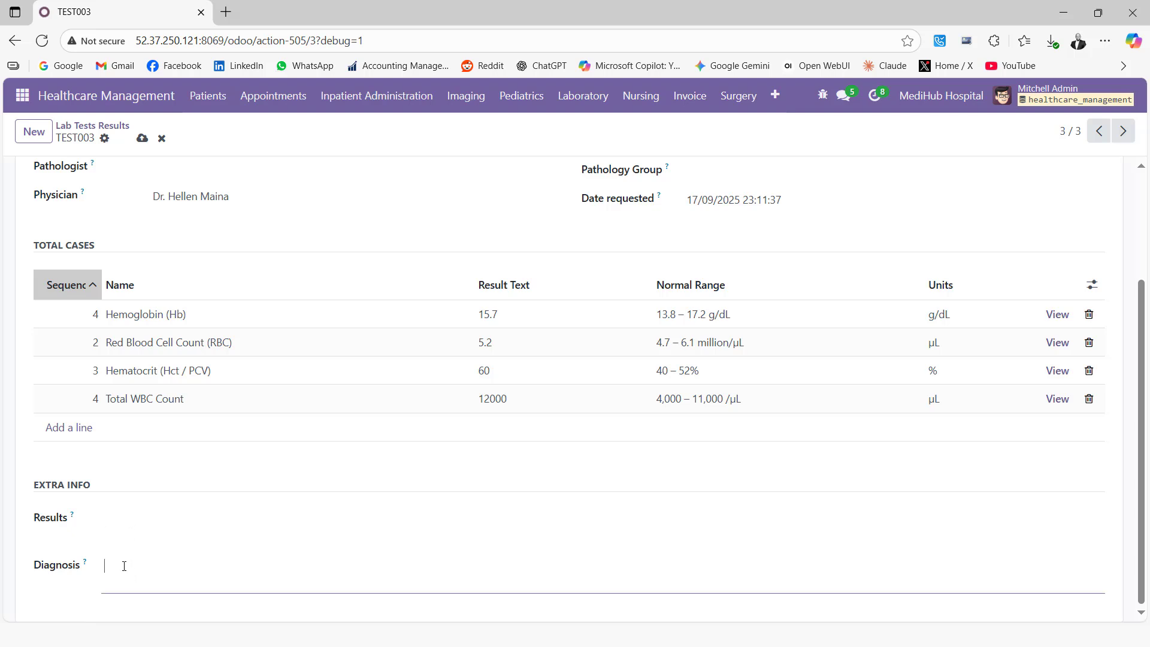
pyautogui.click(130, 517)
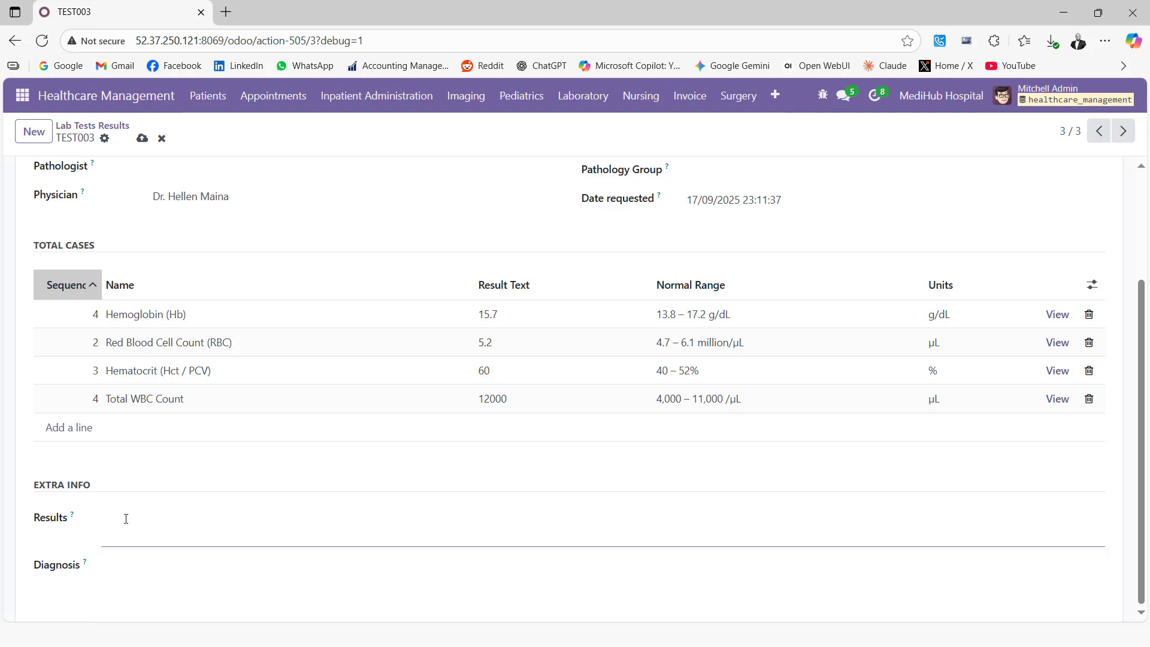
pyautogui.scroll(3, 138, 513)
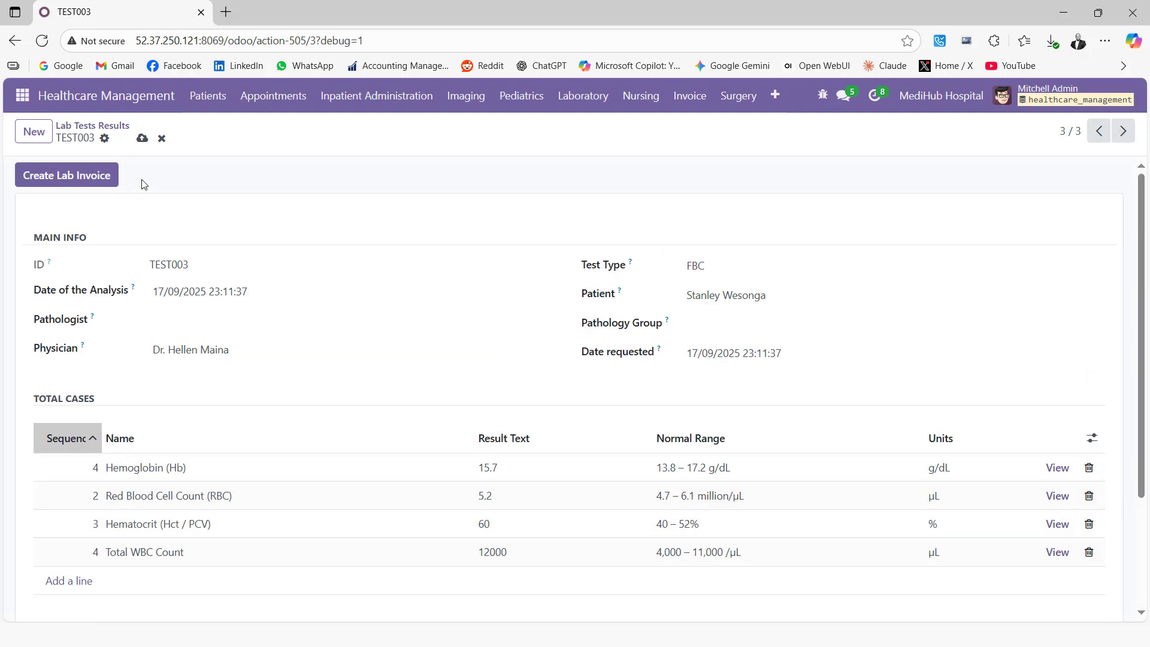
pyautogui.click(142, 138)
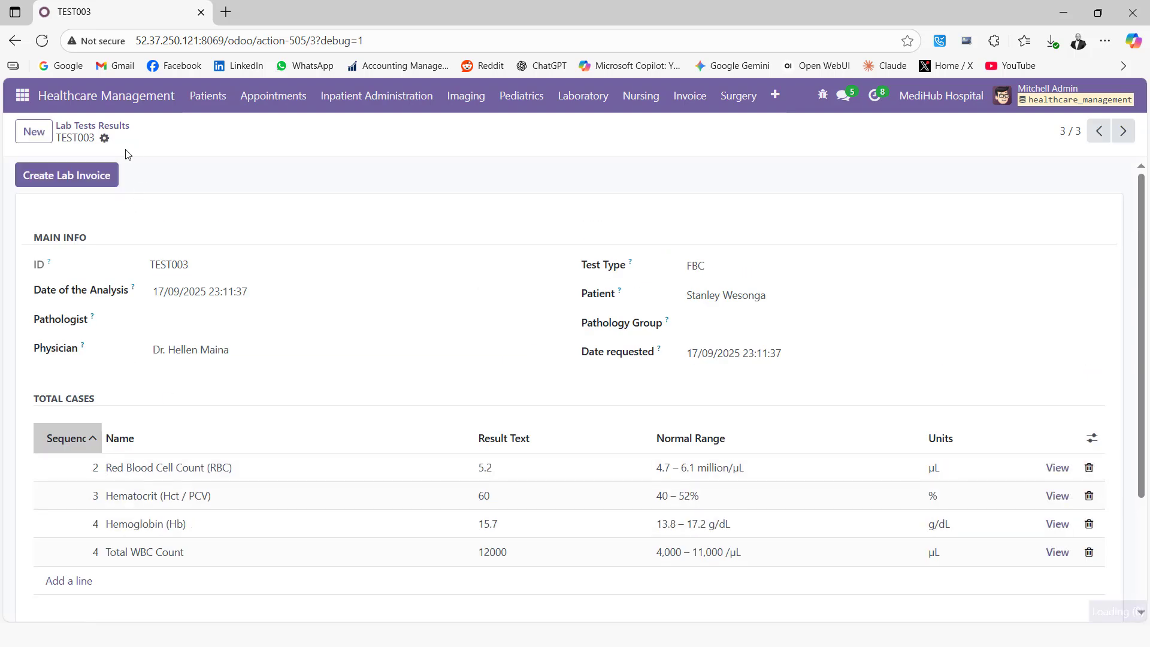
# Print the TEST003 Lab Record report and open Lab Record_3 in Nitro Pro.
pyautogui.click(106, 141)
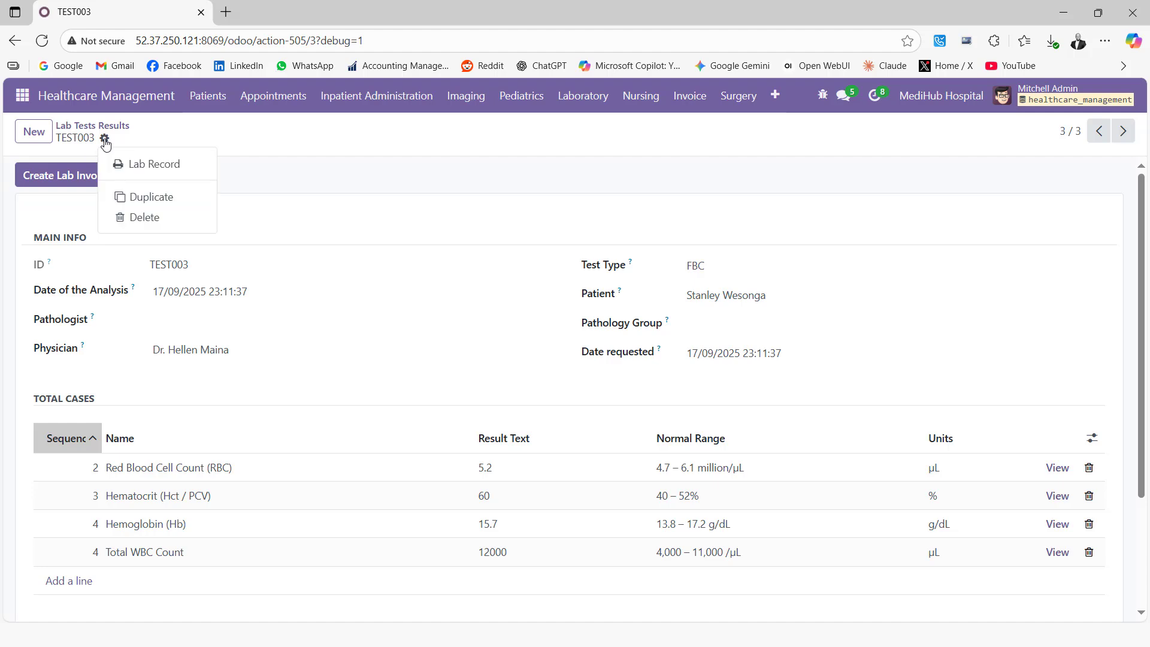
pyautogui.click(180, 165)
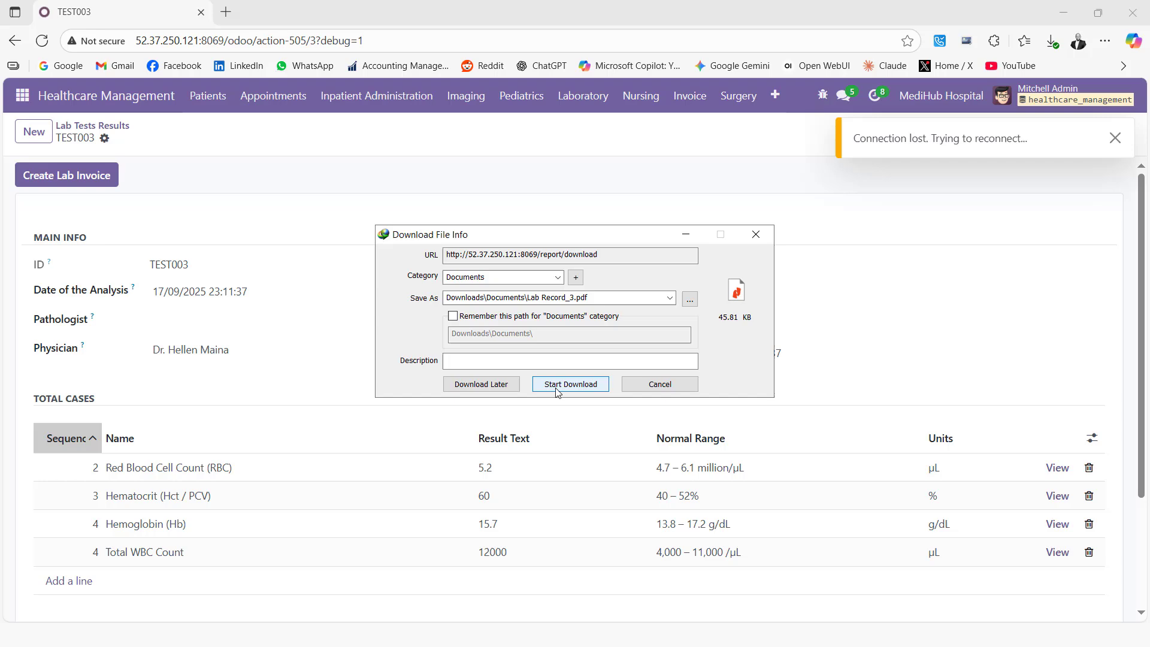
pyautogui.click(557, 389)
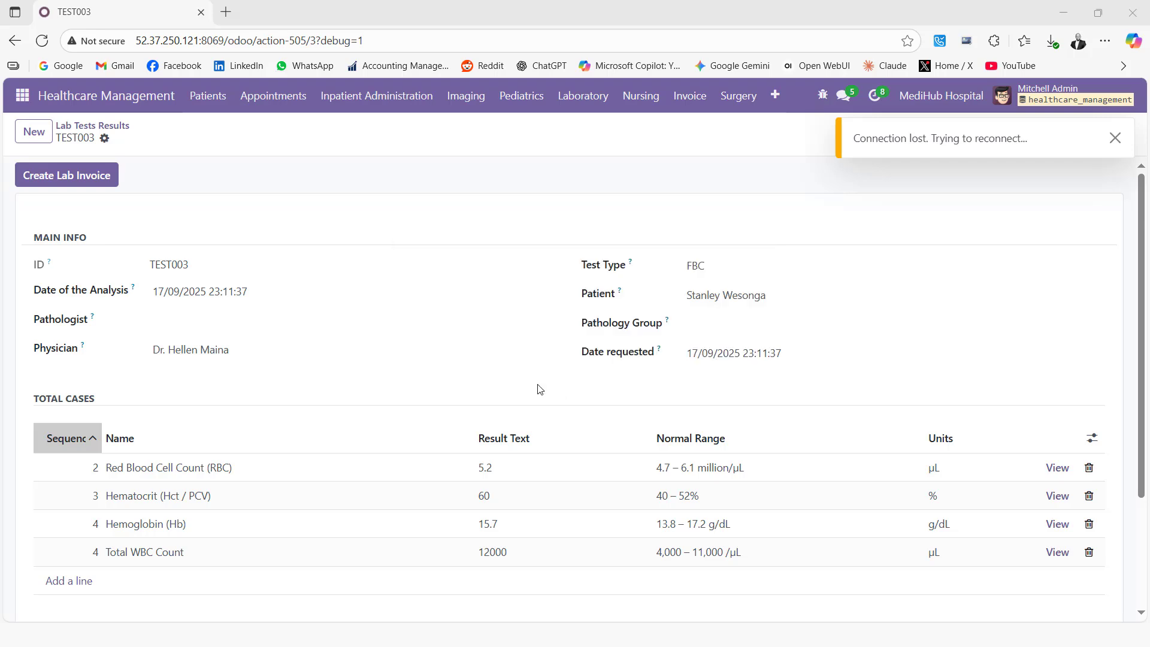
pyautogui.click(469, 370)
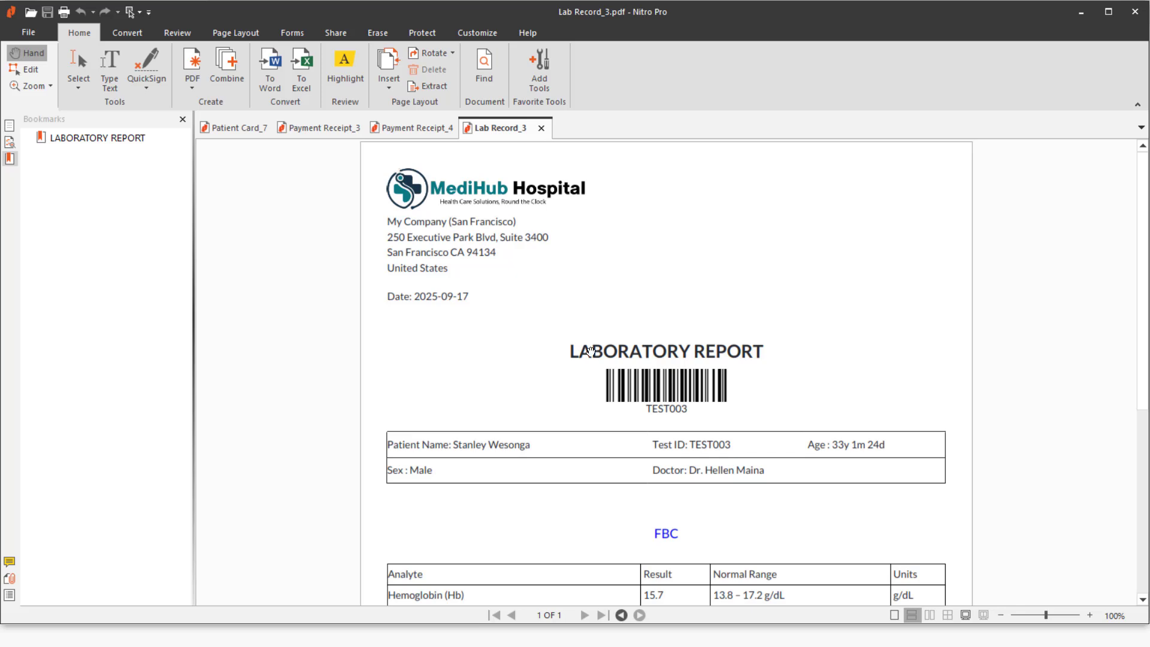
# Scroll through the Lab Record_3 report, then minimize Nitro Pro to return to TEST003.
pyautogui.scroll(-1, 587, 348)
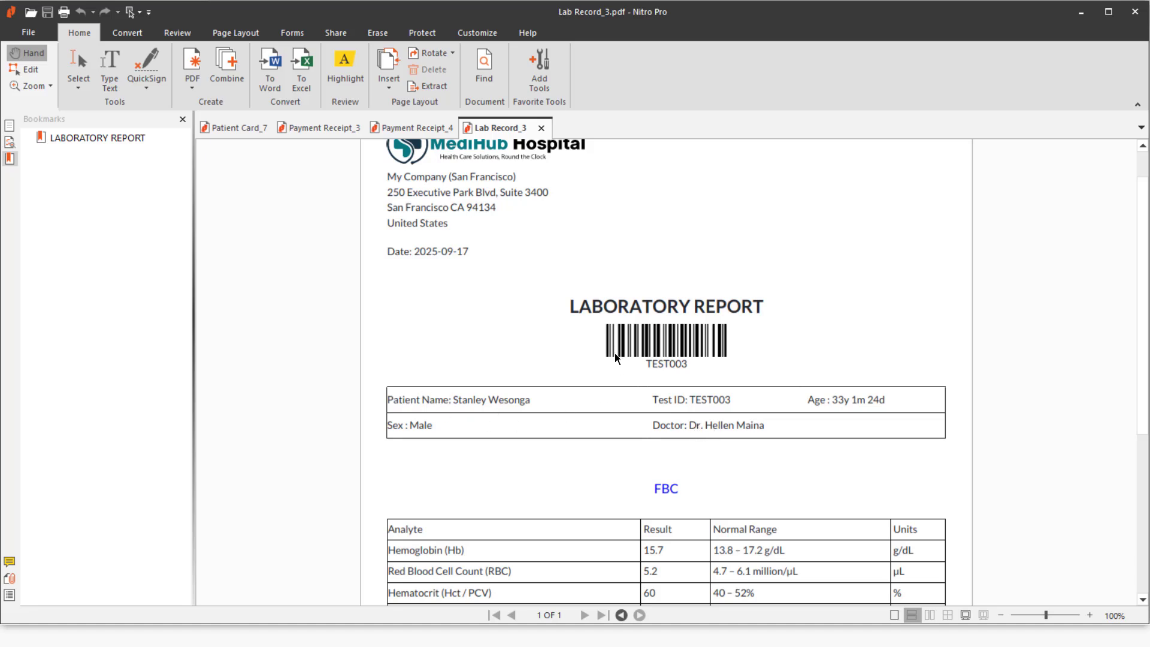
pyautogui.scroll(-4, 617, 358)
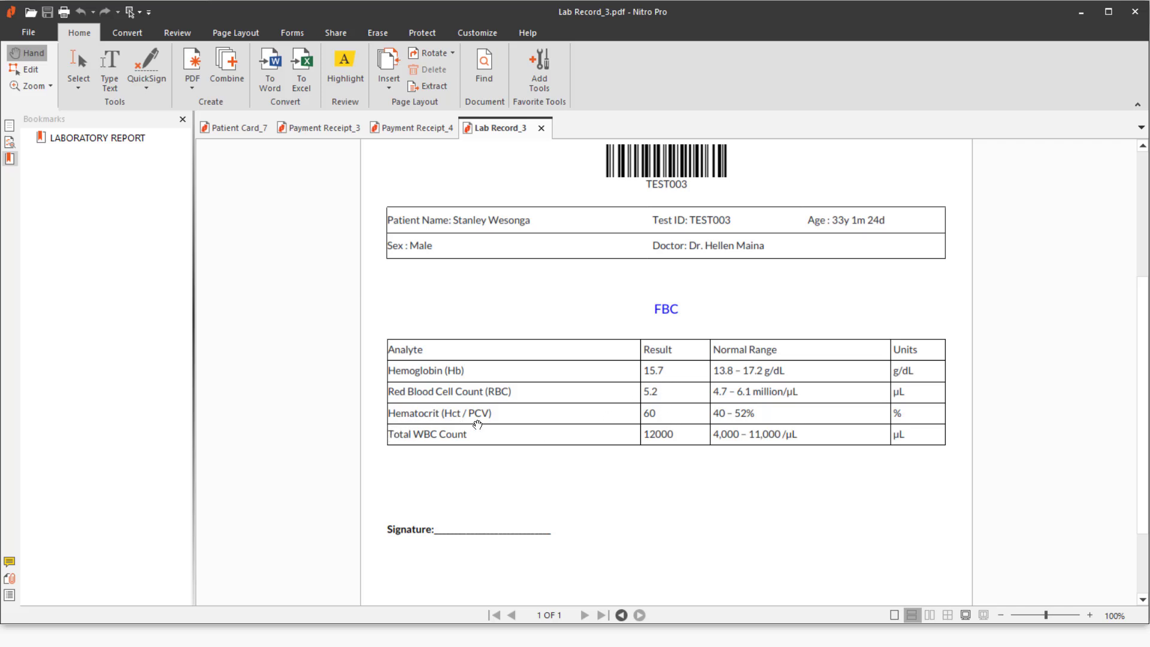
pyautogui.scroll(-3, 648, 419)
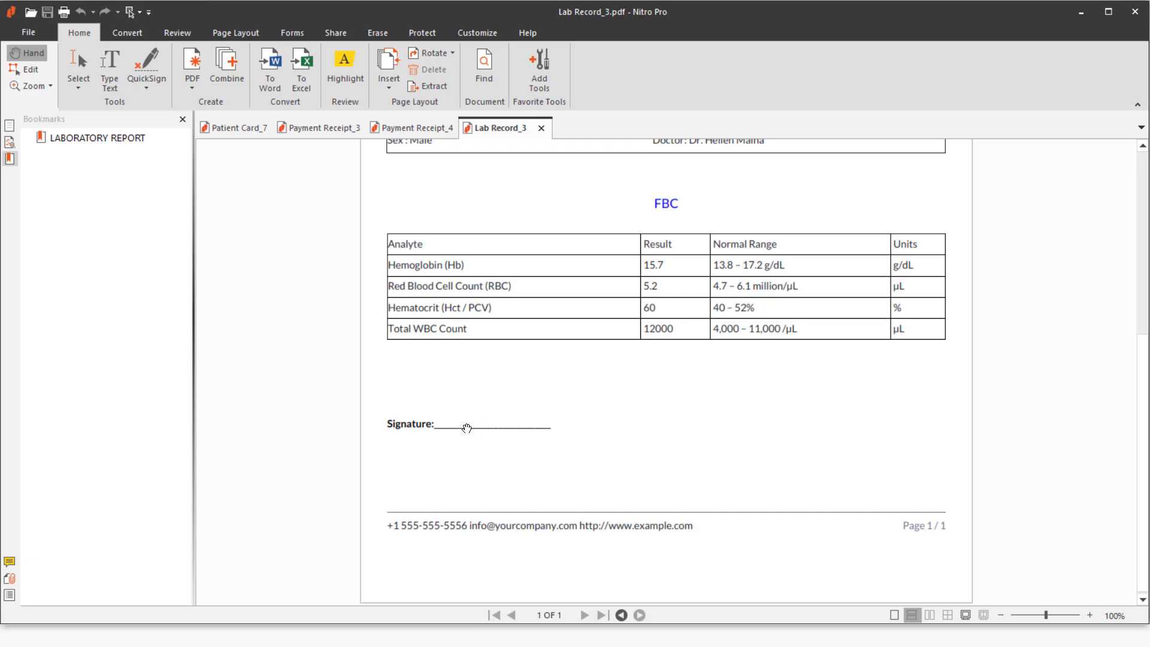
pyautogui.scroll(5, 471, 423)
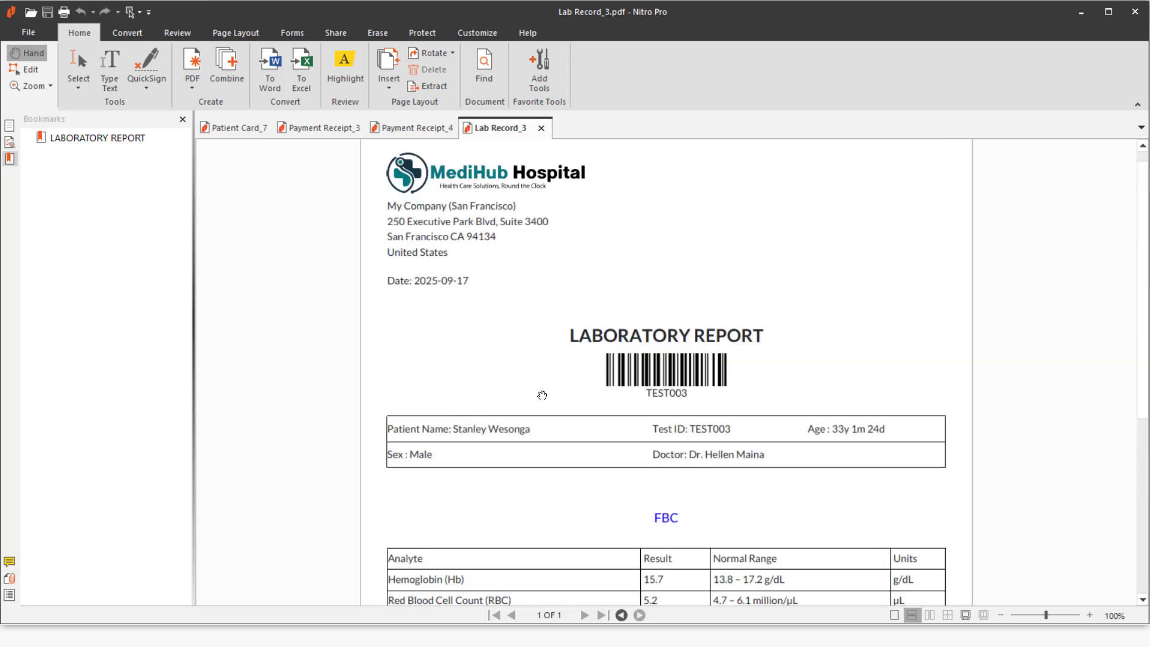
pyautogui.click(1082, 14)
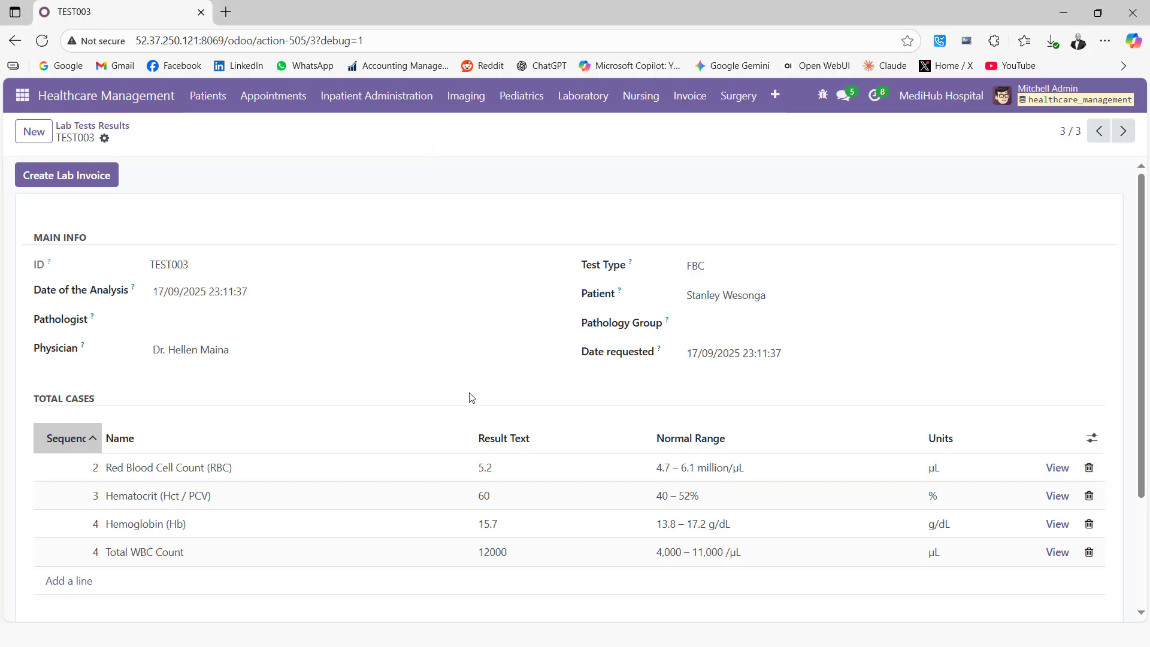
# Open the last patient's record from the Patients list.
pyautogui.click(216, 99)
pyautogui.click(224, 134)
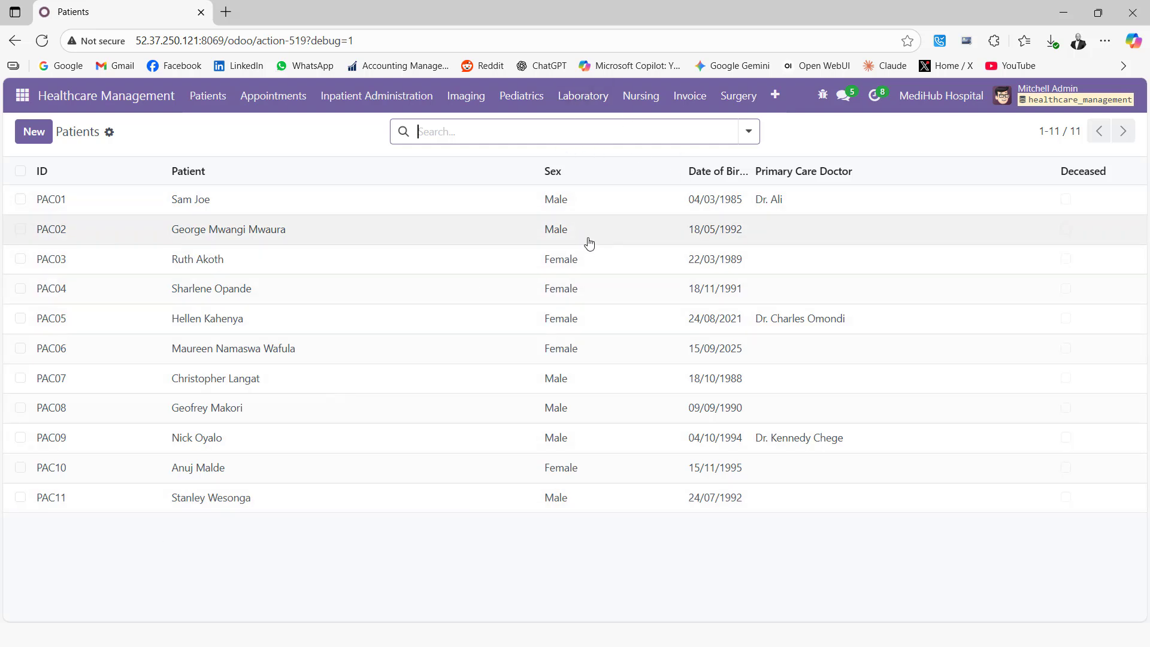
pyautogui.click(169, 505)
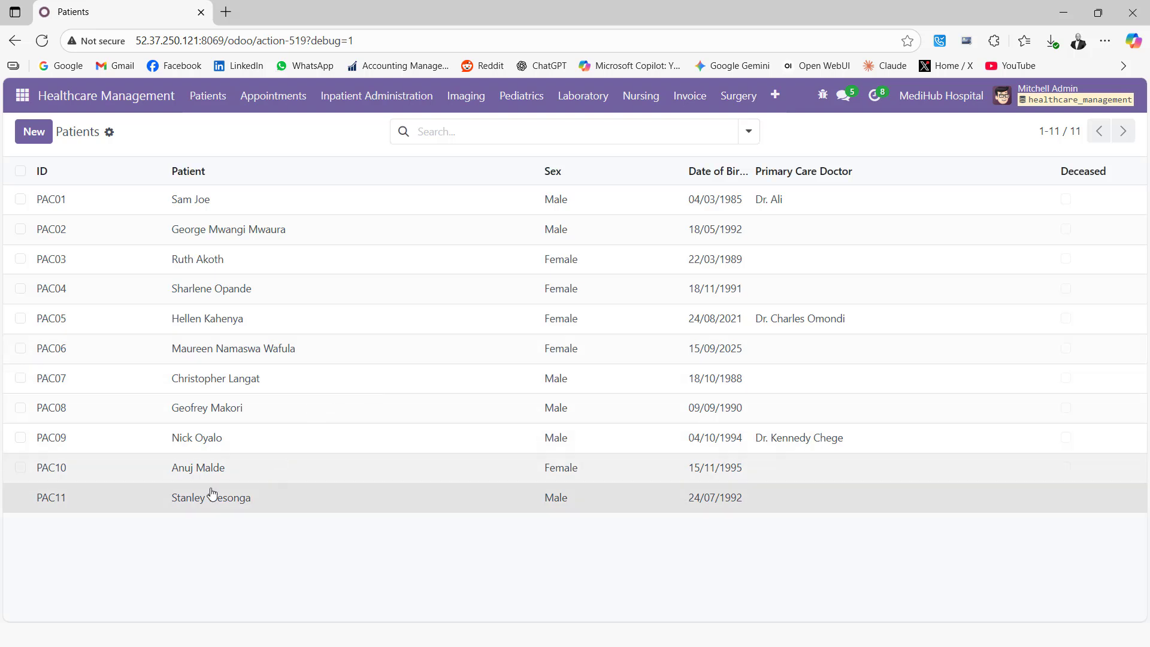
pyautogui.click(178, 500)
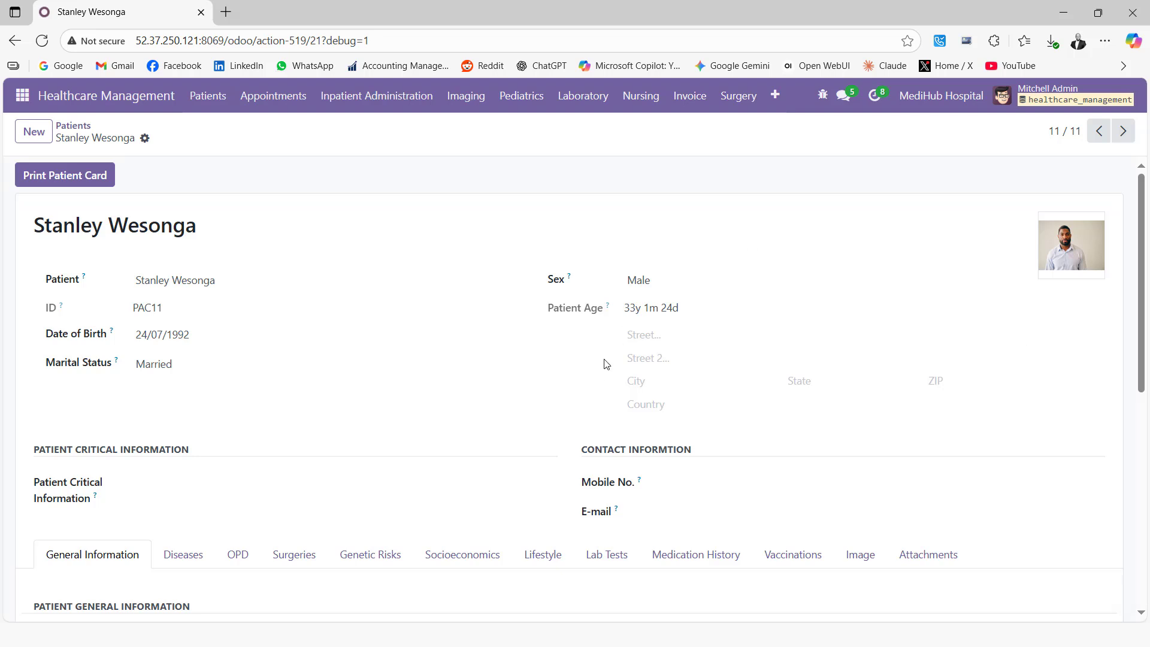
# Check the Attachments and Lab Tests tabs, then add a full stop after 'dizzy' in the General Information note.
pyautogui.scroll(-2, 606, 363)
pyautogui.click(945, 414)
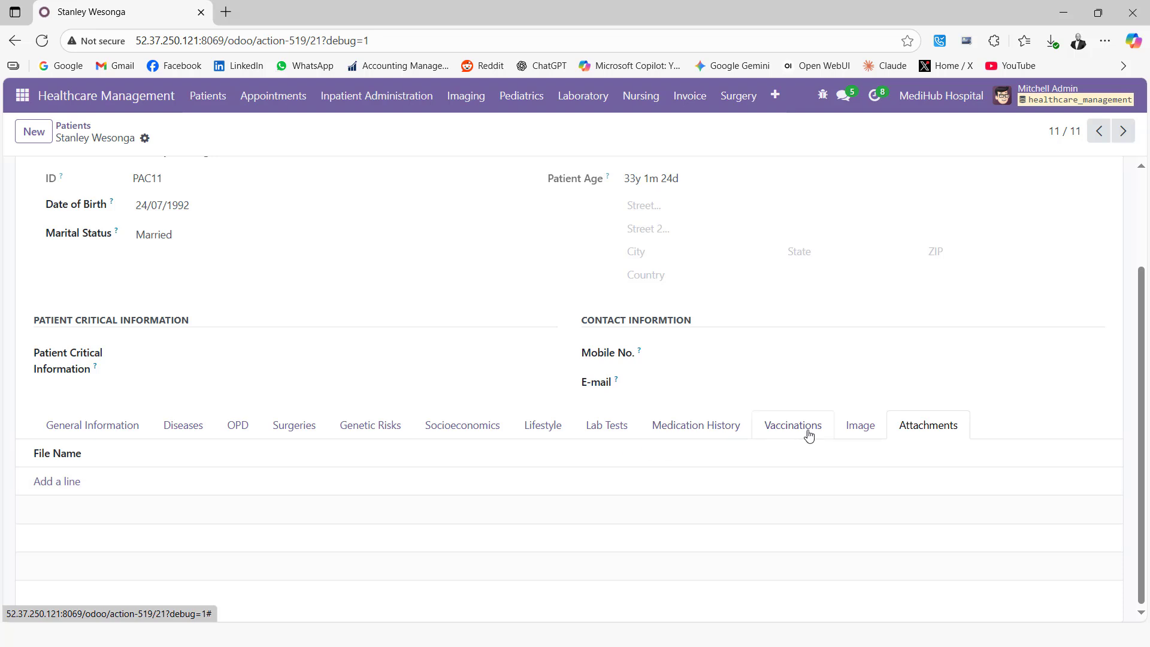
pyautogui.click(612, 429)
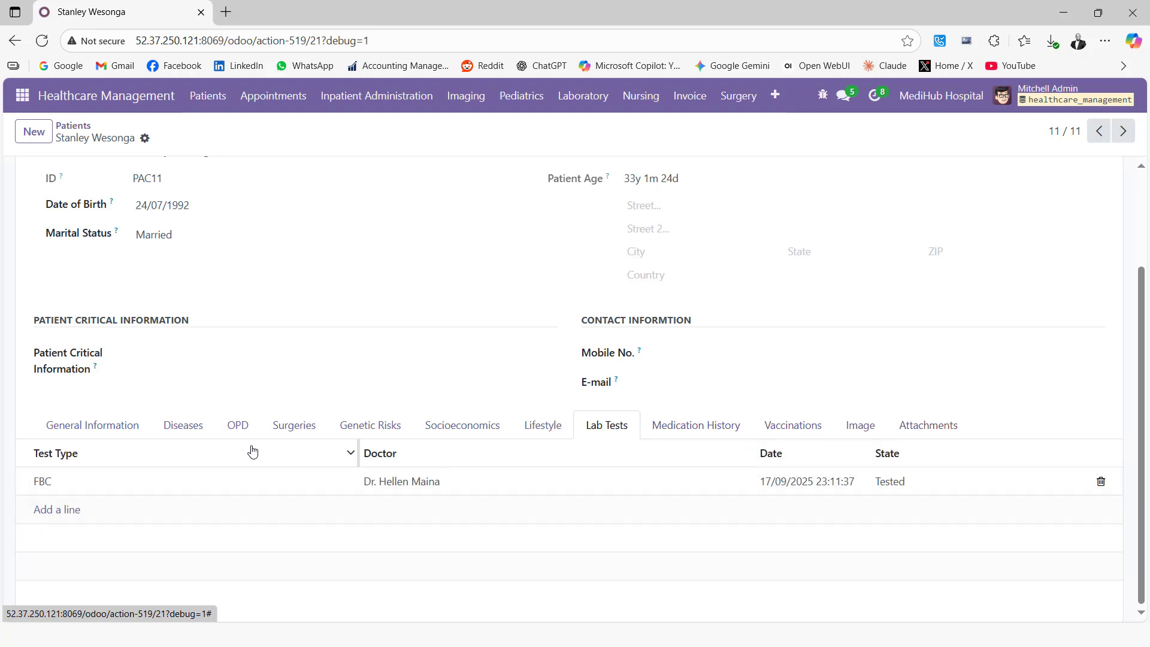
pyautogui.click(84, 426)
pyautogui.scroll(-4, 467, 405)
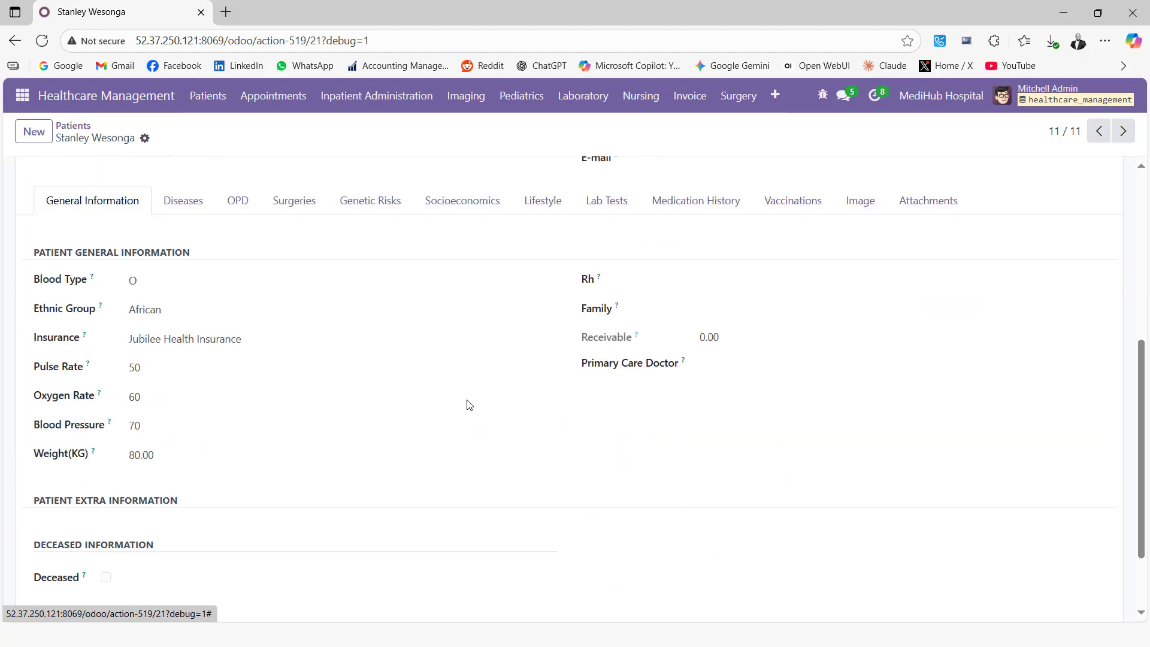
pyautogui.scroll(-2, 468, 400)
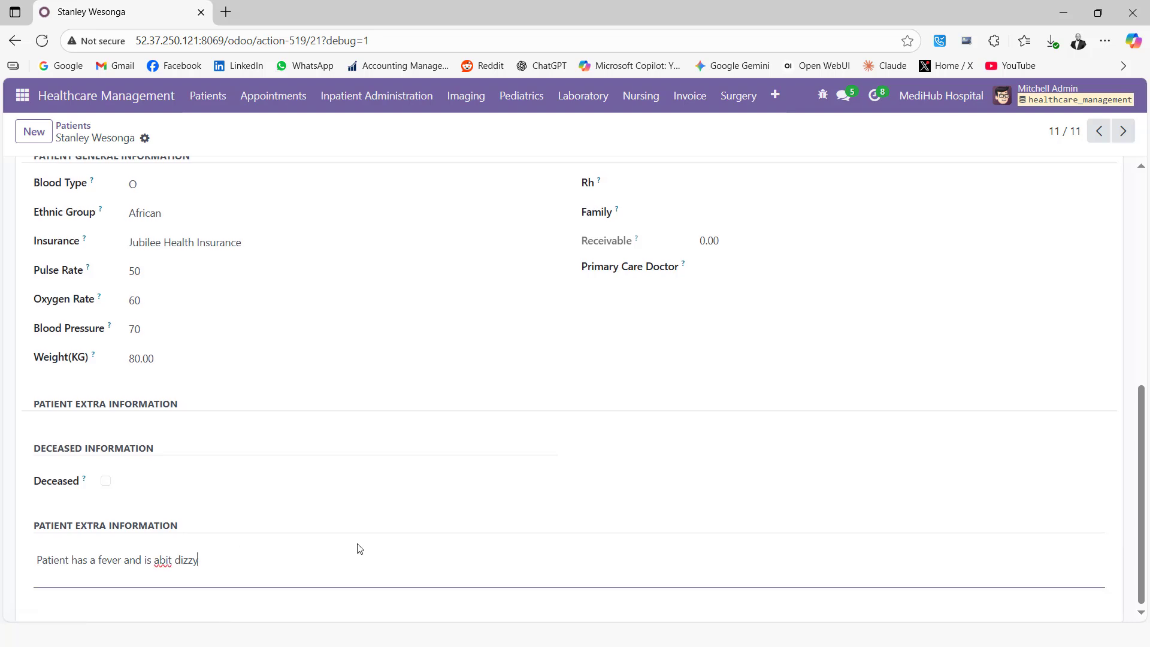
pyautogui.write('.')
# Complete the second note line as 'Has malaria to begin medication immediately'.
pyautogui.write('medication')
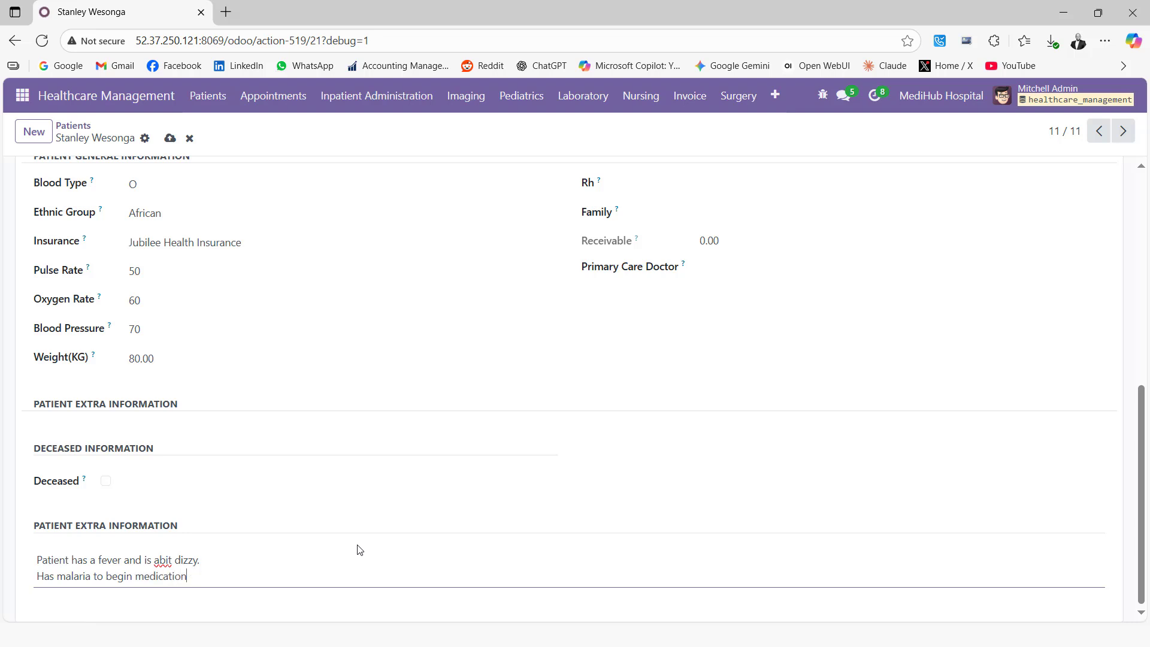
pyautogui.write('diately')
pyautogui.scroll(3, 335, 444)
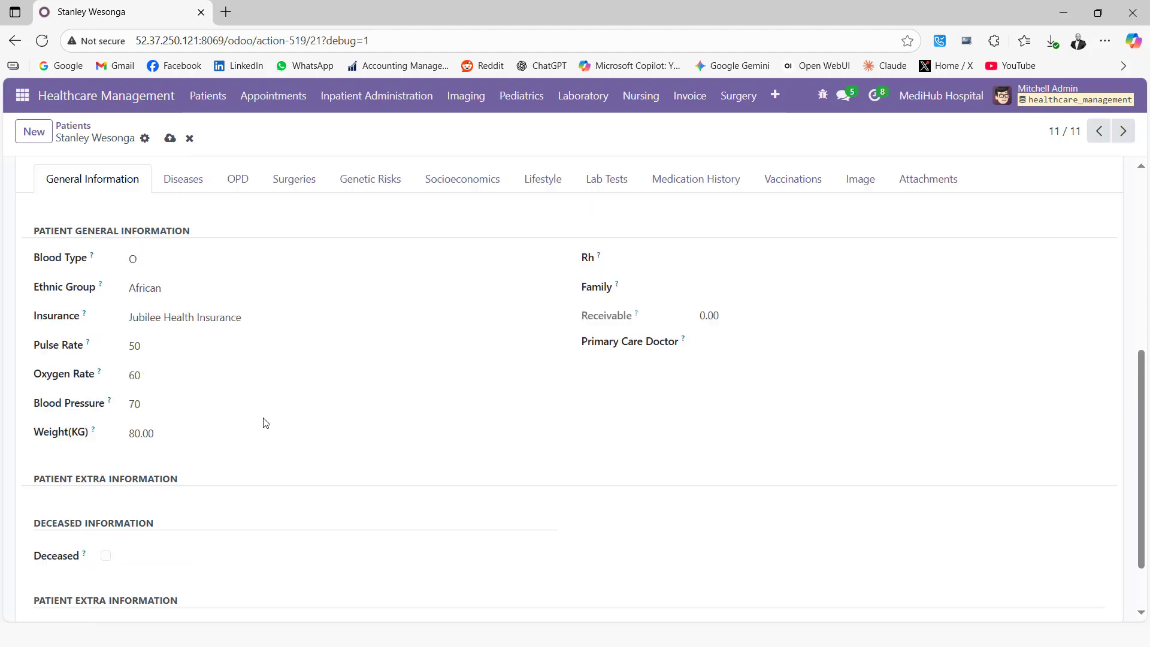
pyautogui.scroll(2, 426, 358)
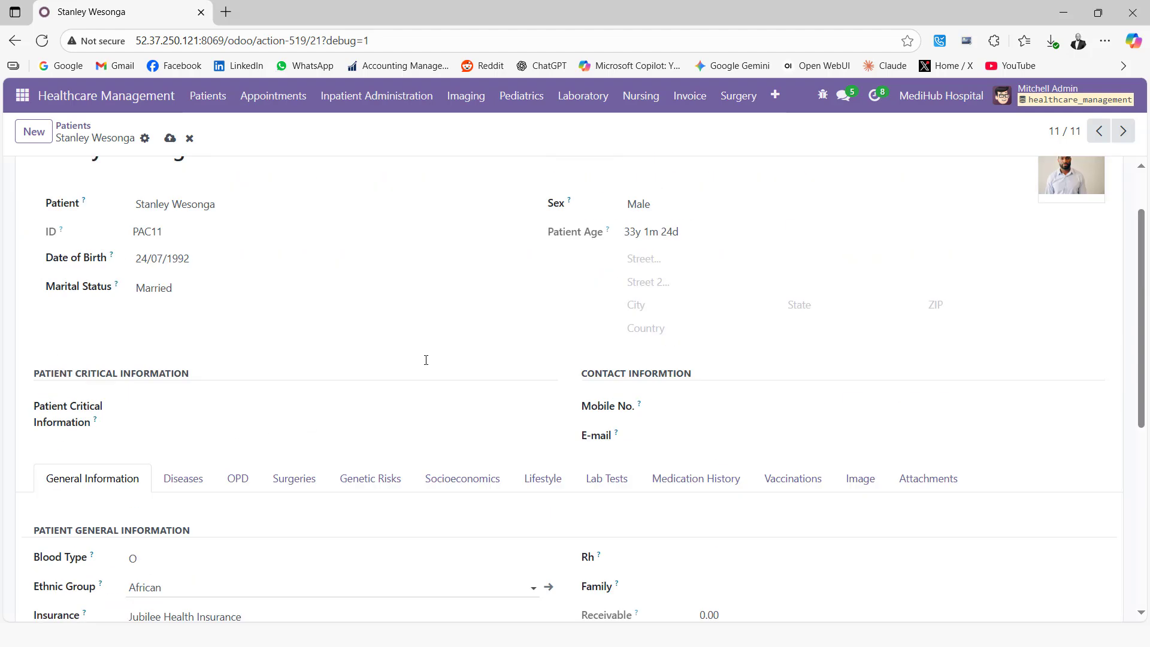
pyautogui.scroll(-1, 326, 509)
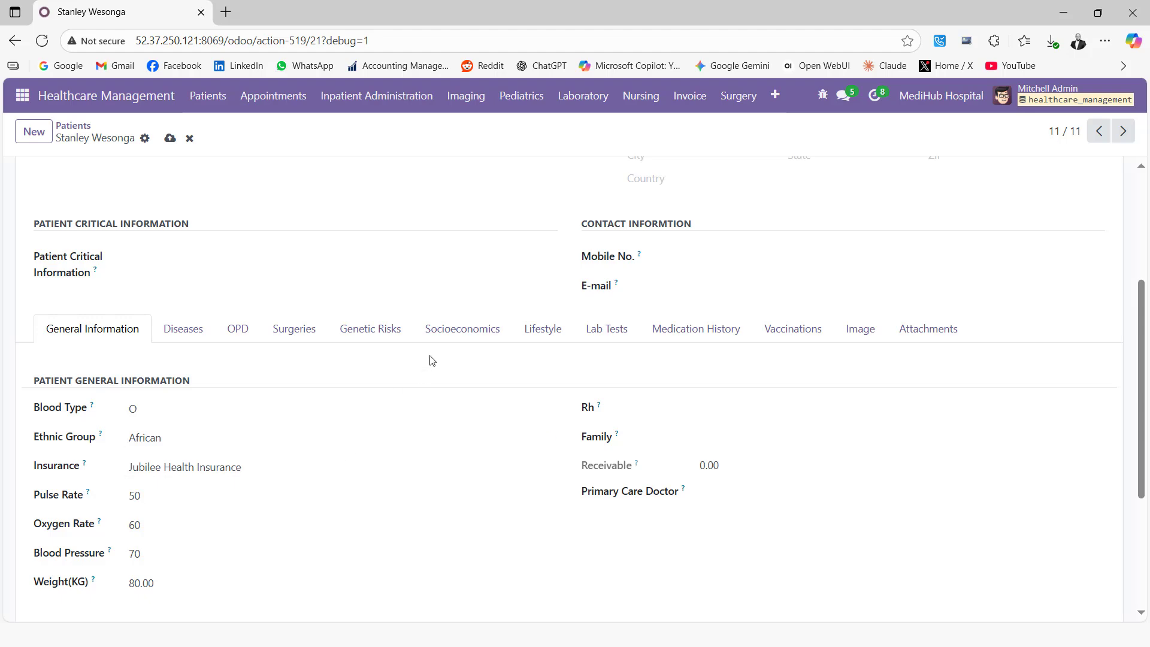
pyautogui.scroll(-3, 325, 457)
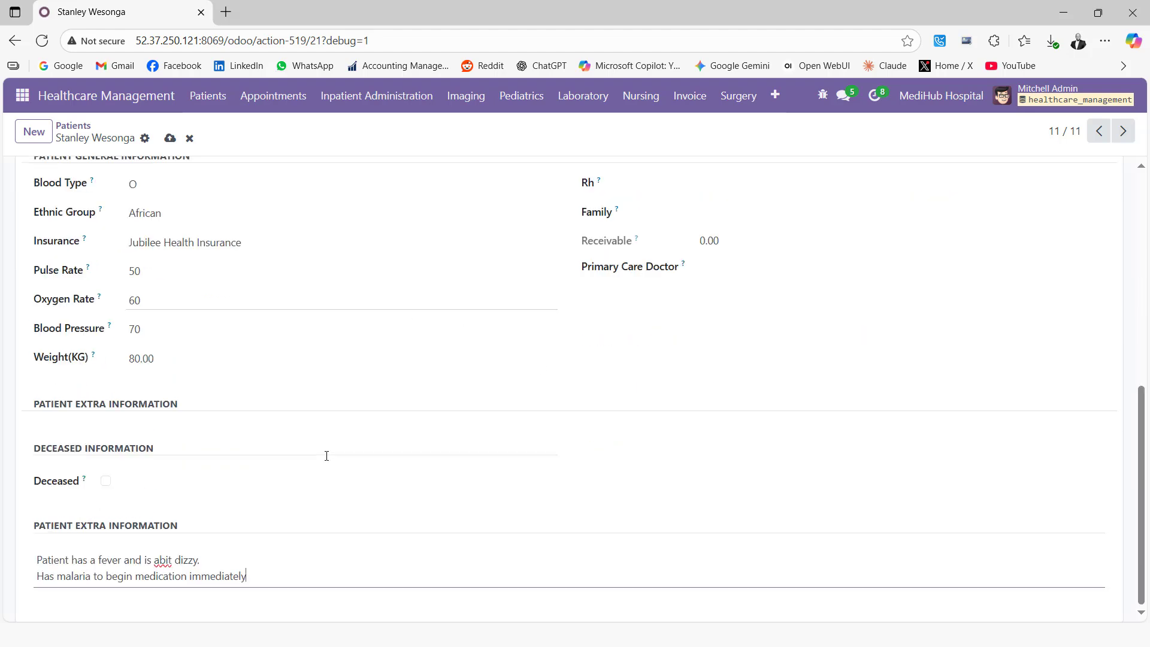
pyautogui.scroll(1, 756, 357)
pyautogui.scroll(2, 689, 287)
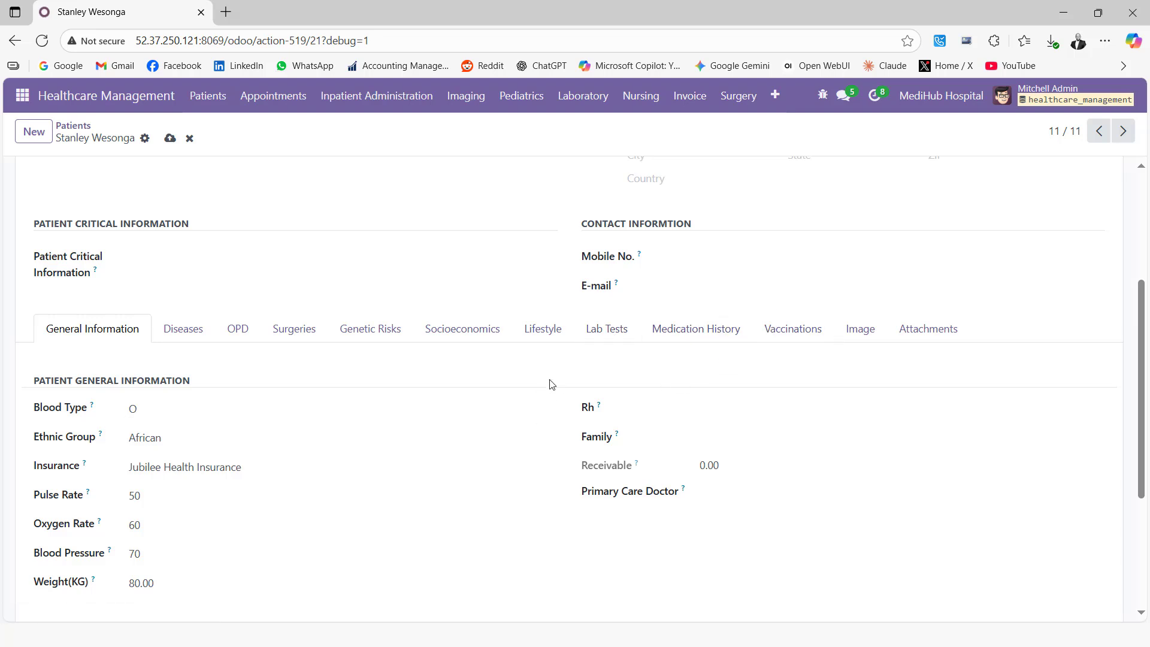
# Start a new Medication History line with RivaLexin Susp 125mg as the medicament.
pyautogui.click(685, 332)
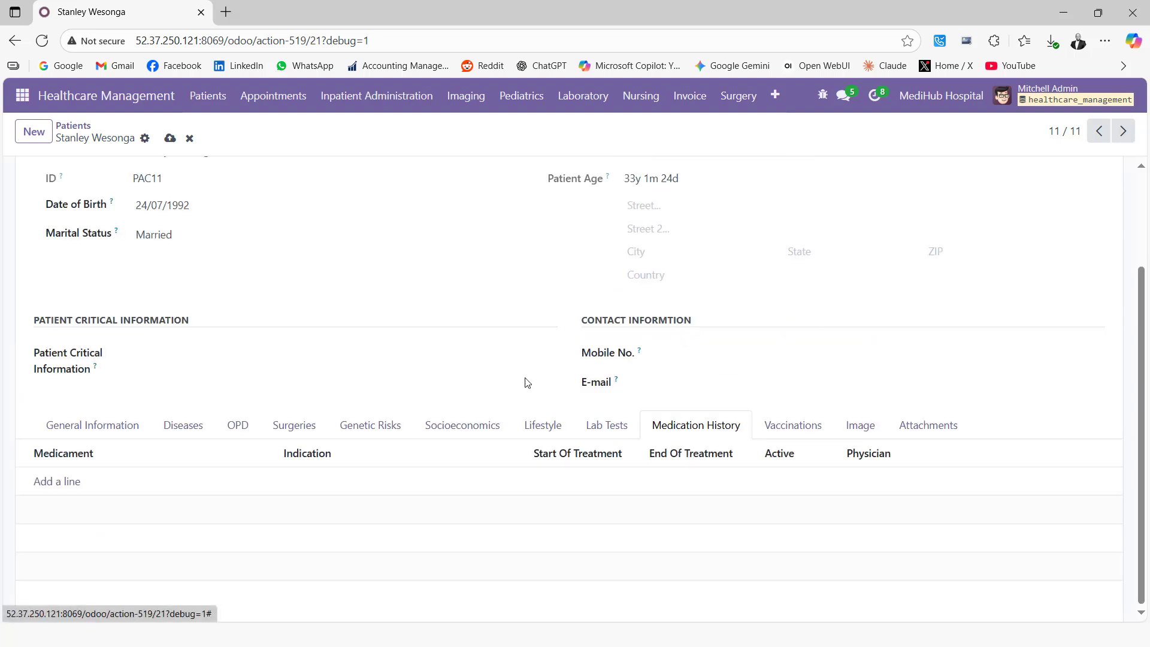
pyautogui.click(67, 487)
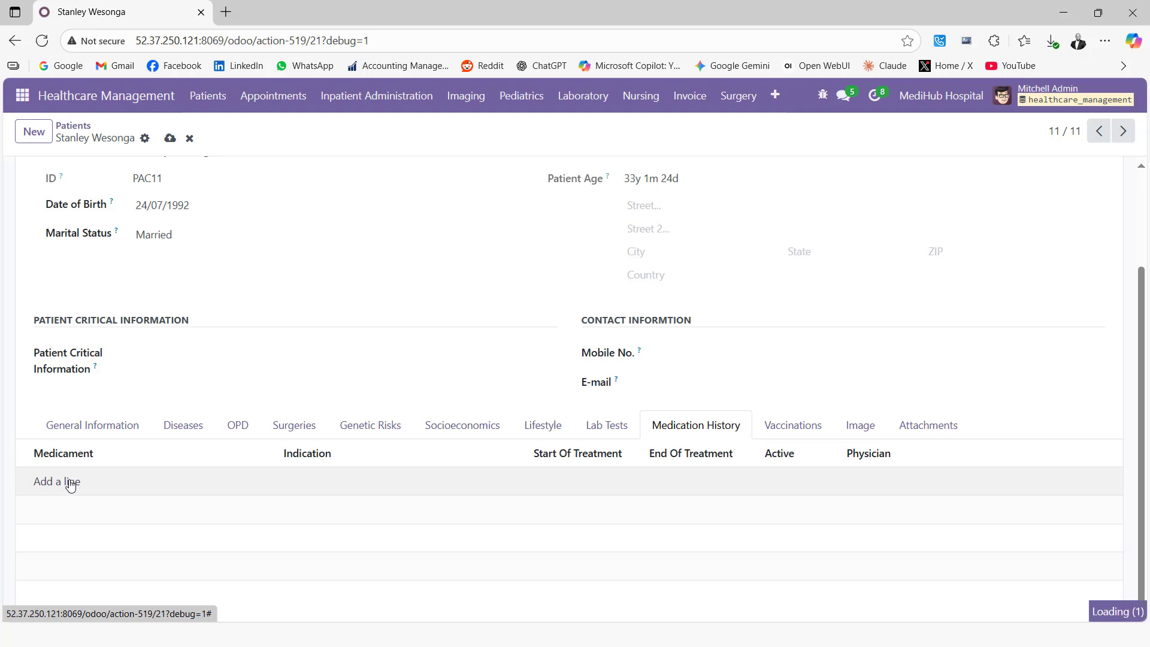
pyautogui.click(406, 177)
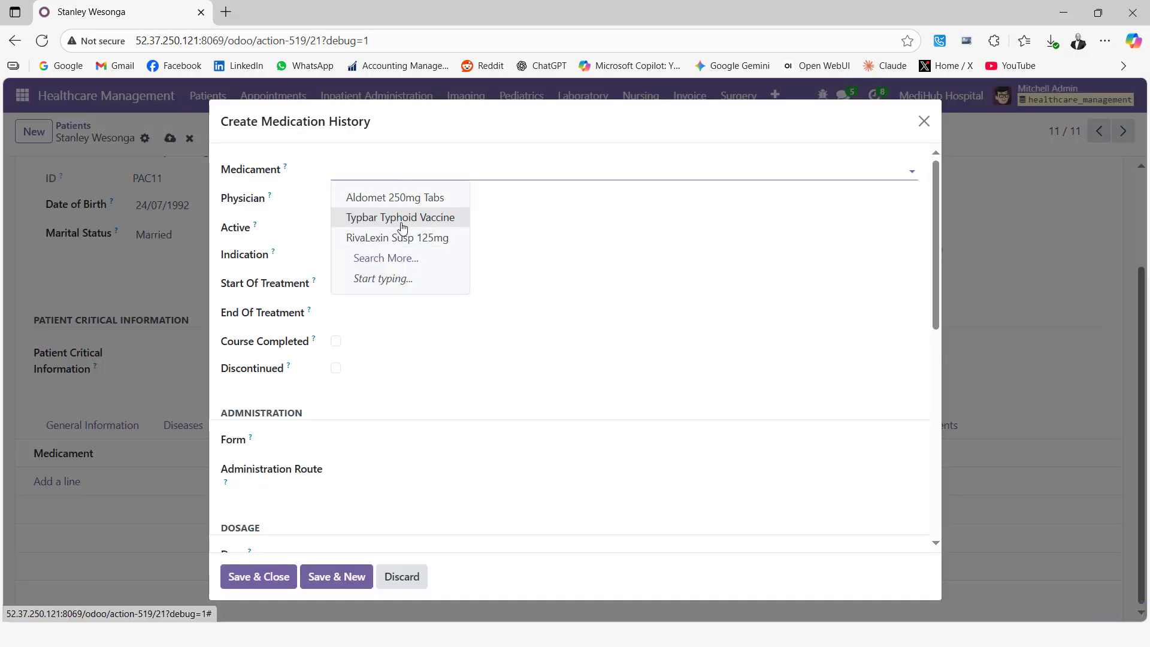
pyautogui.click(395, 239)
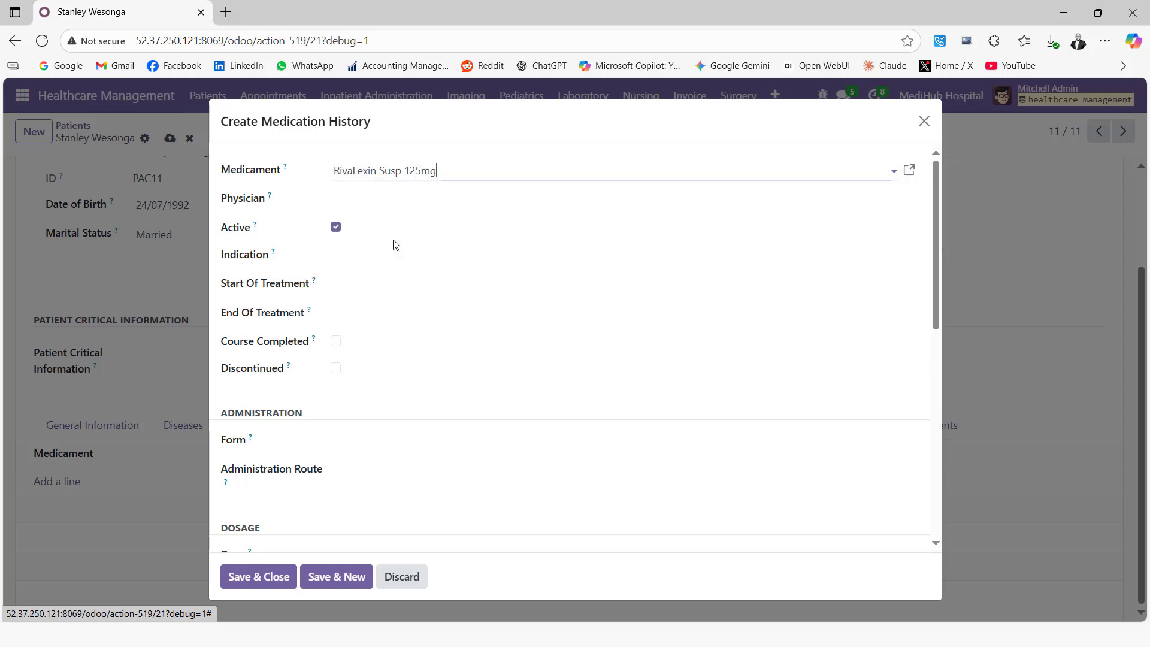
# Assign the treating physician and set the indication to Malaria.
pyautogui.click(375, 200)
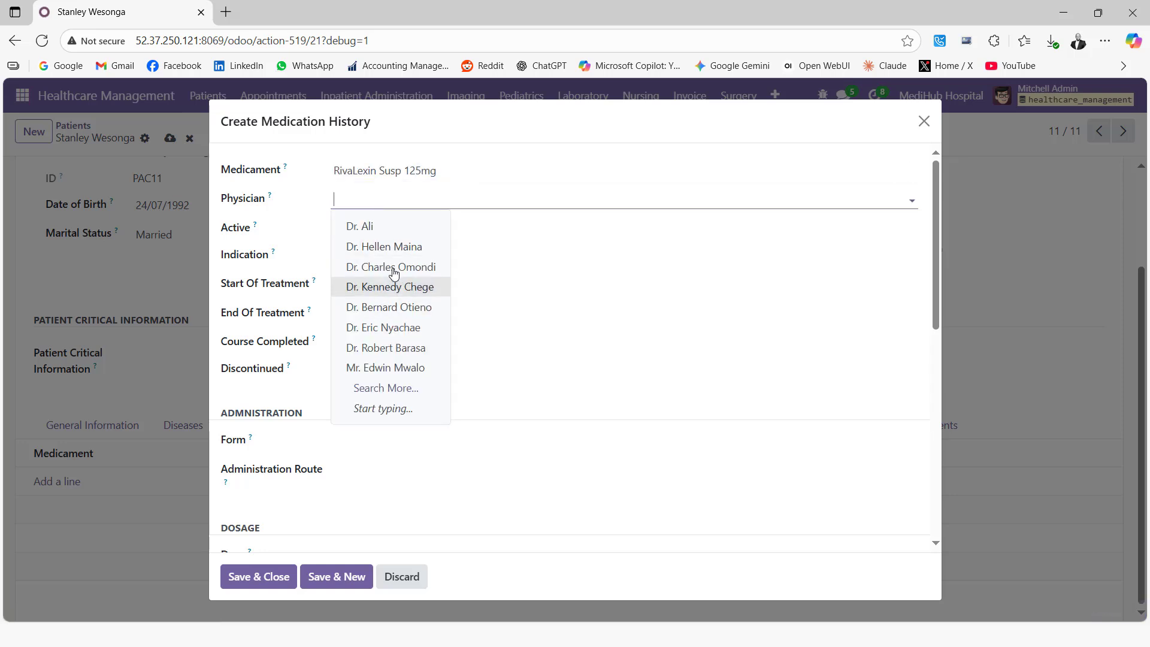
pyautogui.click(391, 251)
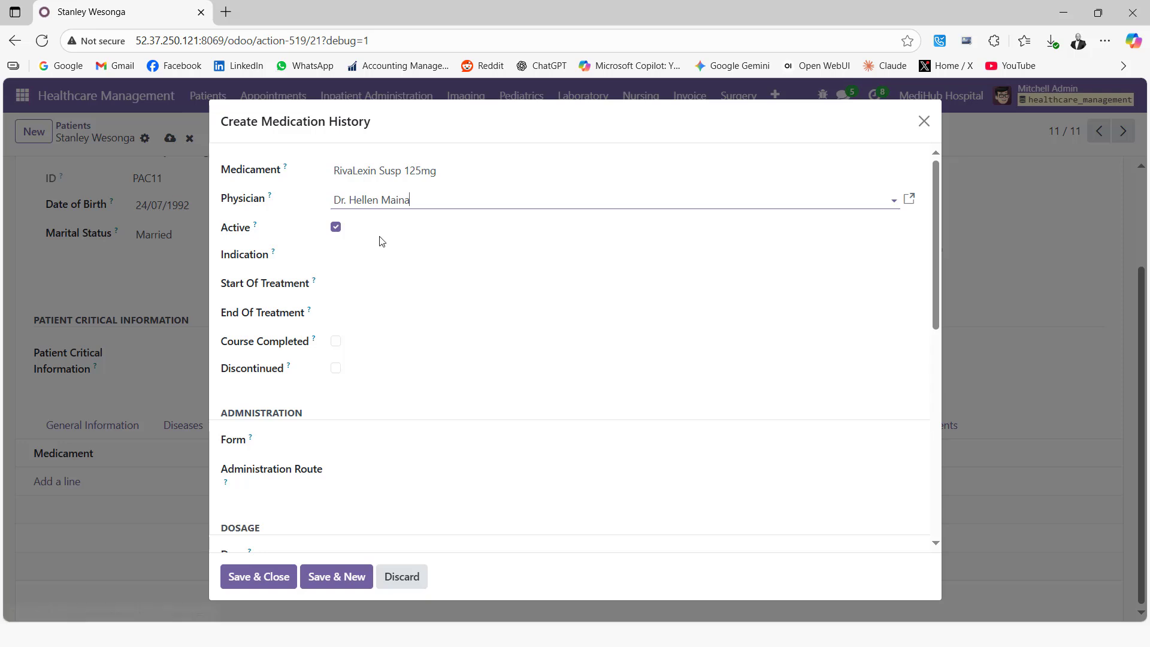
pyautogui.click(376, 262)
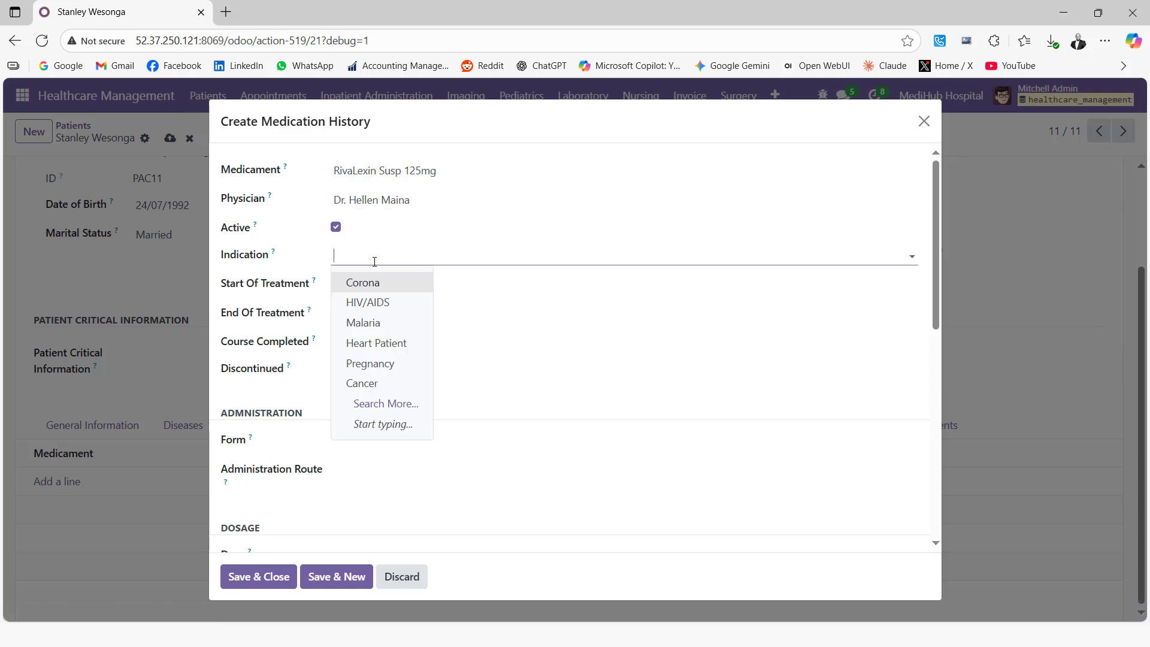
pyautogui.click(371, 323)
# Set the treatment period from 18/09/2025 to 25/09/2025.
pyautogui.click(364, 287)
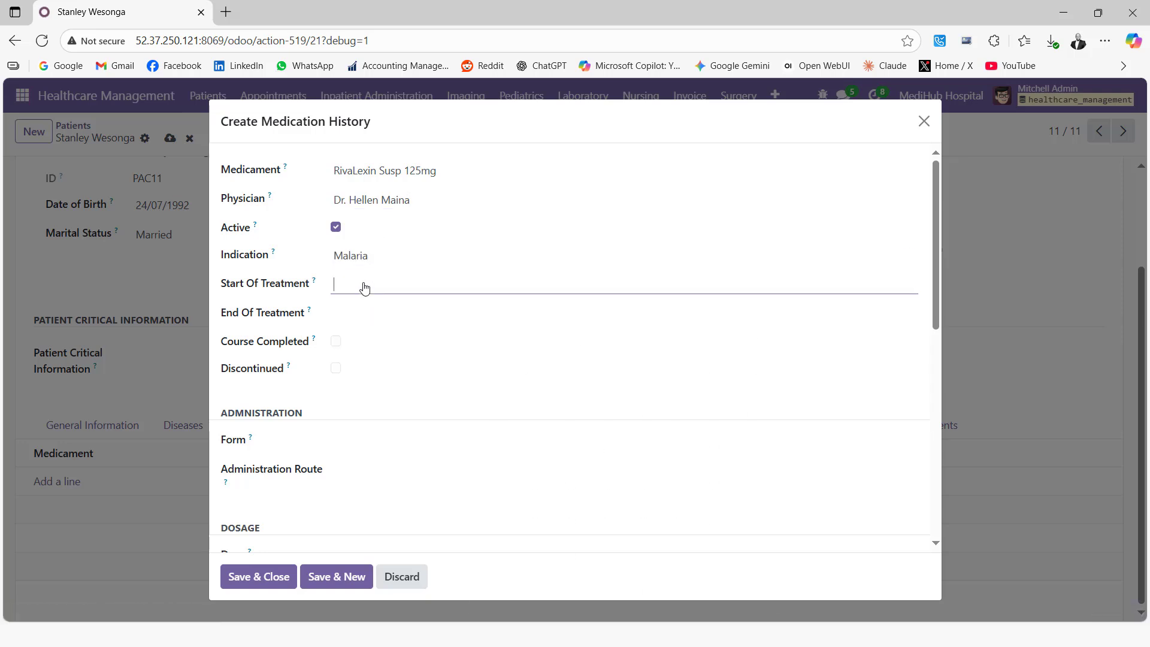
pyautogui.click(677, 471)
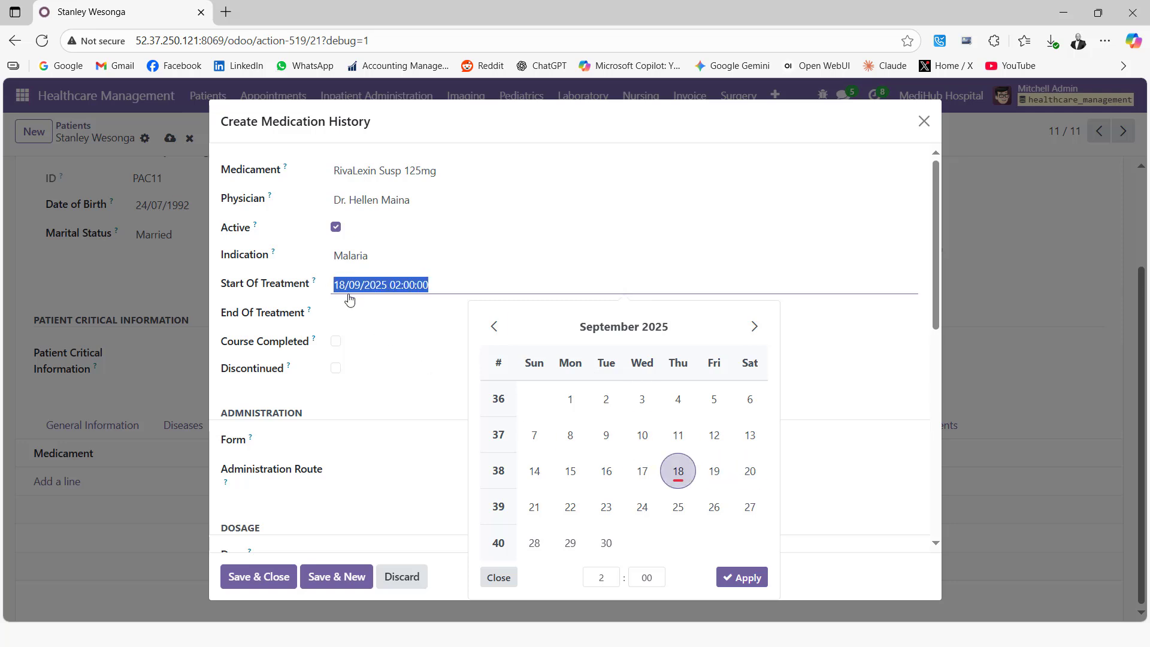
pyautogui.click(352, 312)
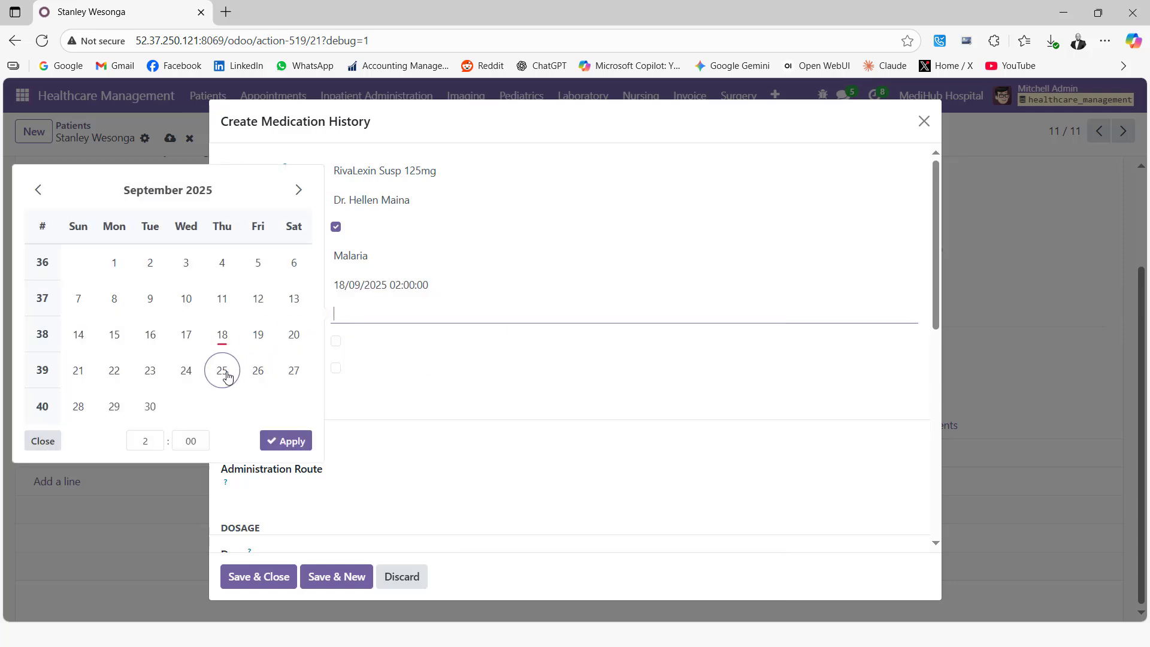
pyautogui.click(227, 375)
pyautogui.click(333, 360)
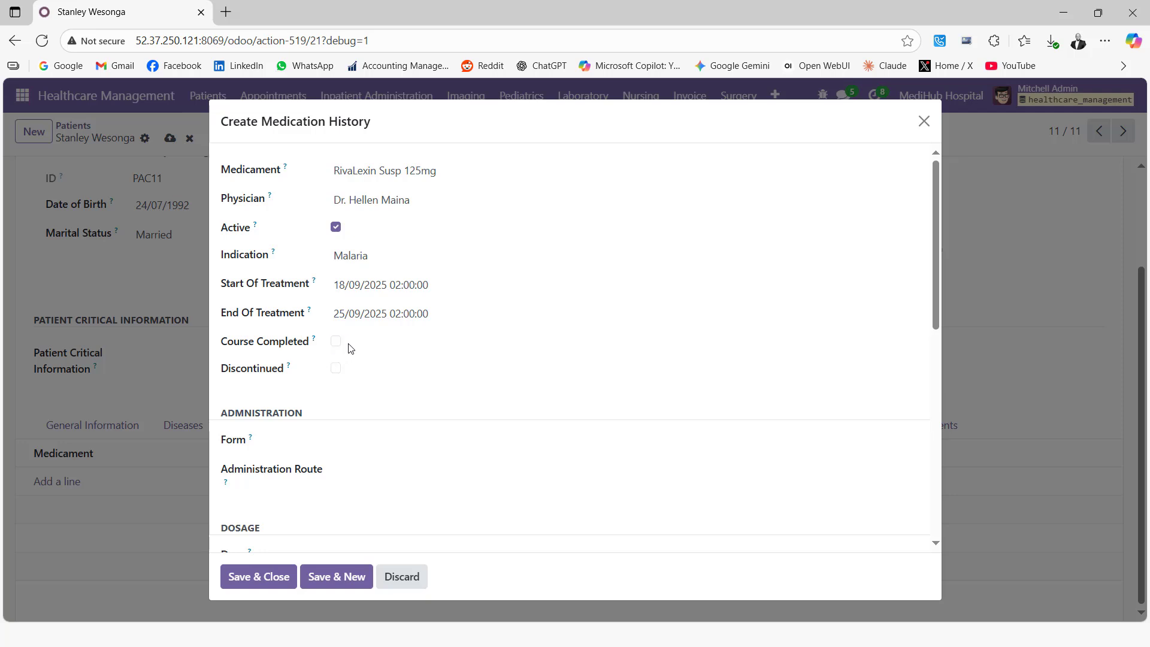
pyautogui.click(372, 439)
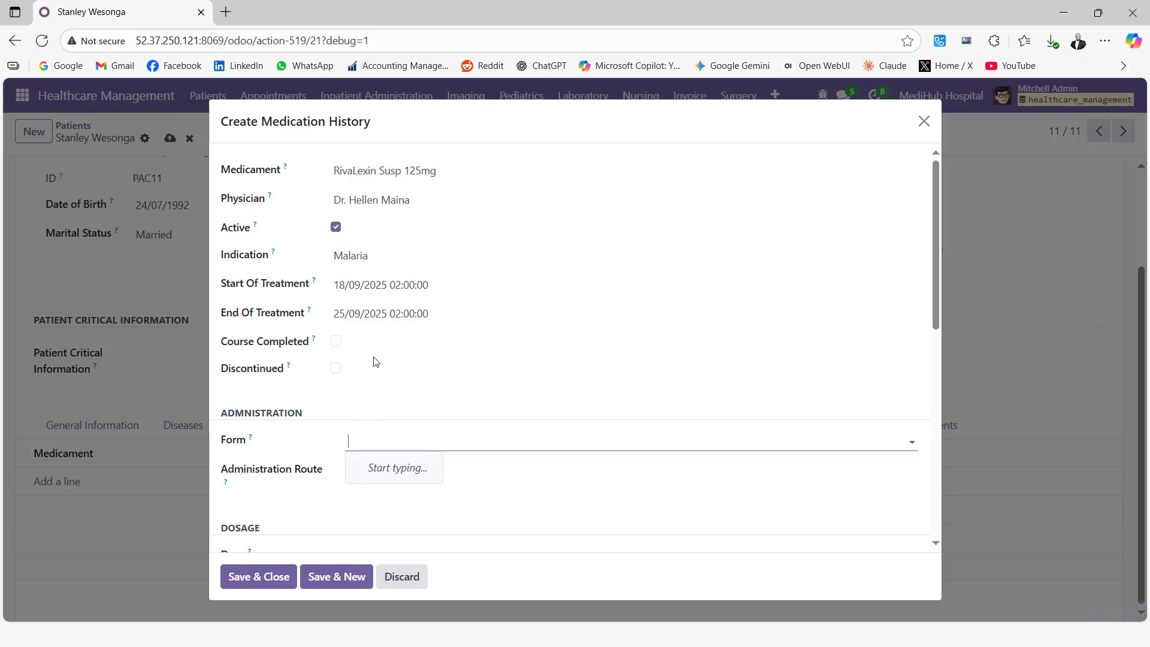
# Set Oral Route administration, dose 5, X 5 and dose unit Mls.
pyautogui.scroll(-1, 391, 397)
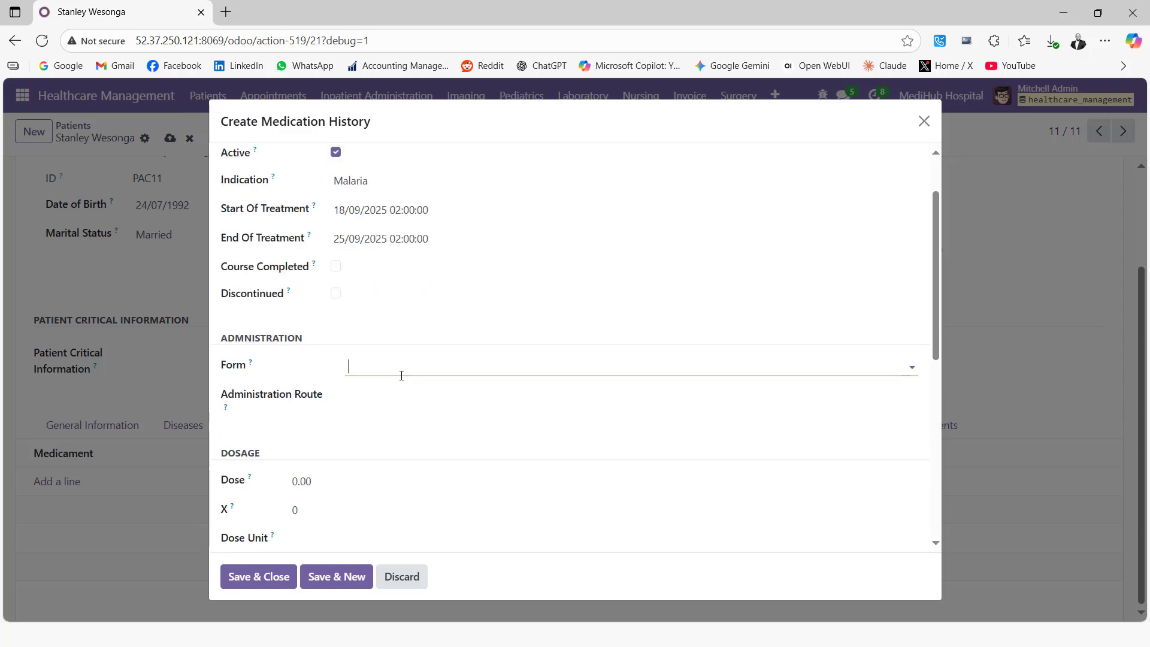
pyautogui.click(376, 396)
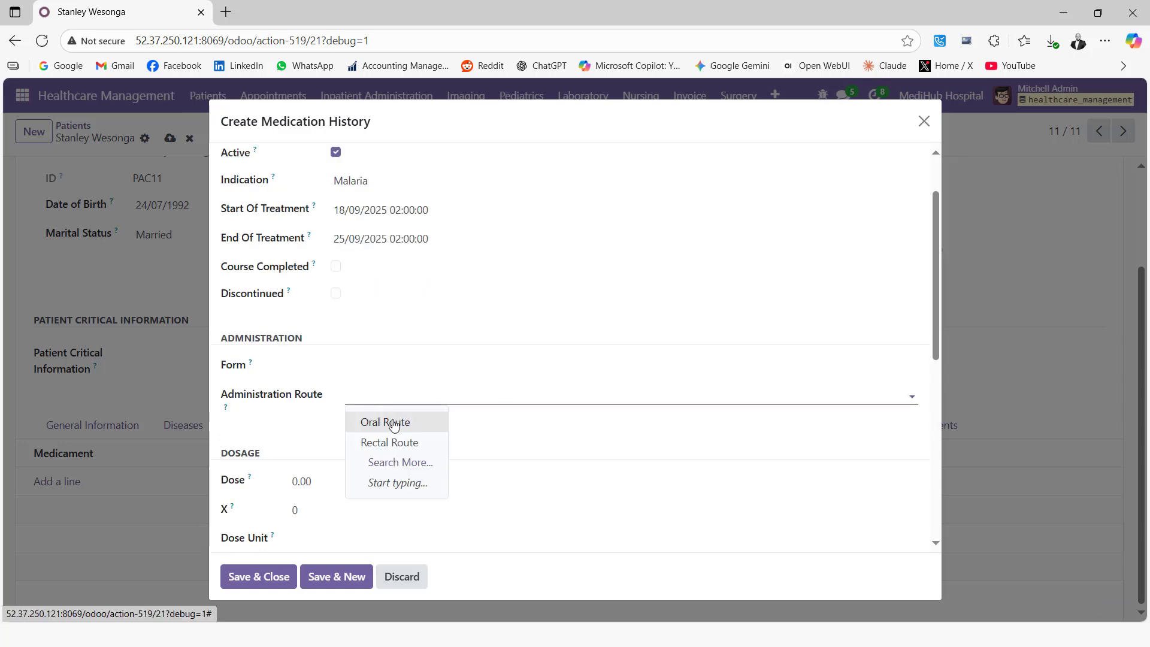
pyautogui.click(393, 423)
pyautogui.scroll(-1, 477, 347)
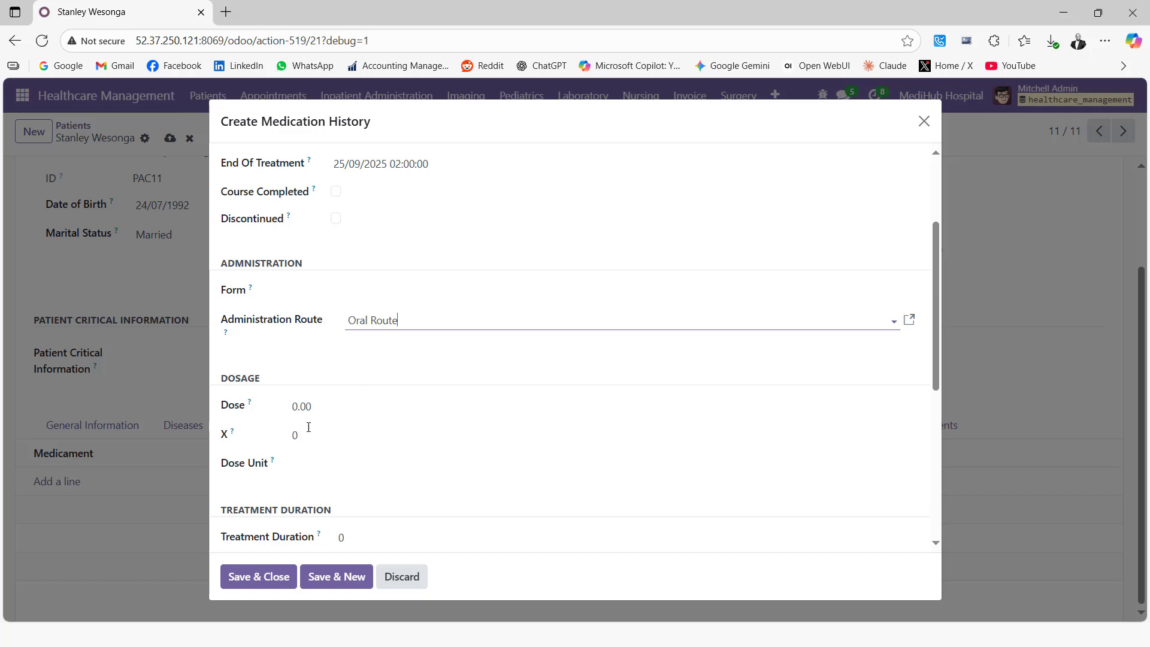
pyautogui.click(323, 405)
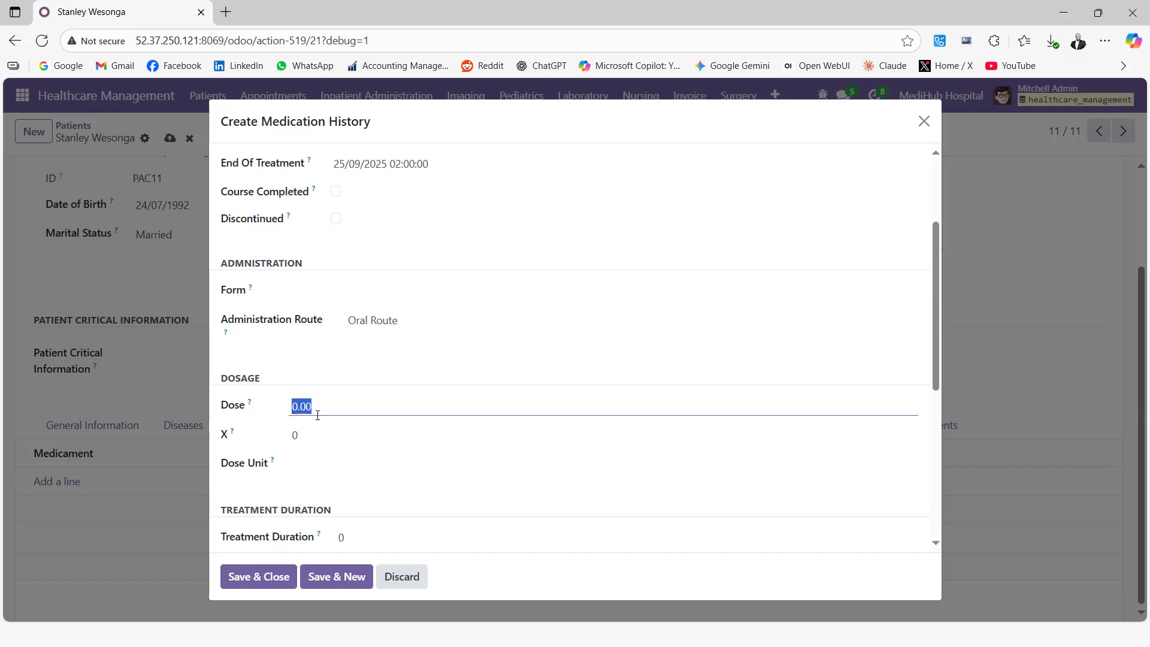
pyautogui.write('5')
pyautogui.click(307, 436)
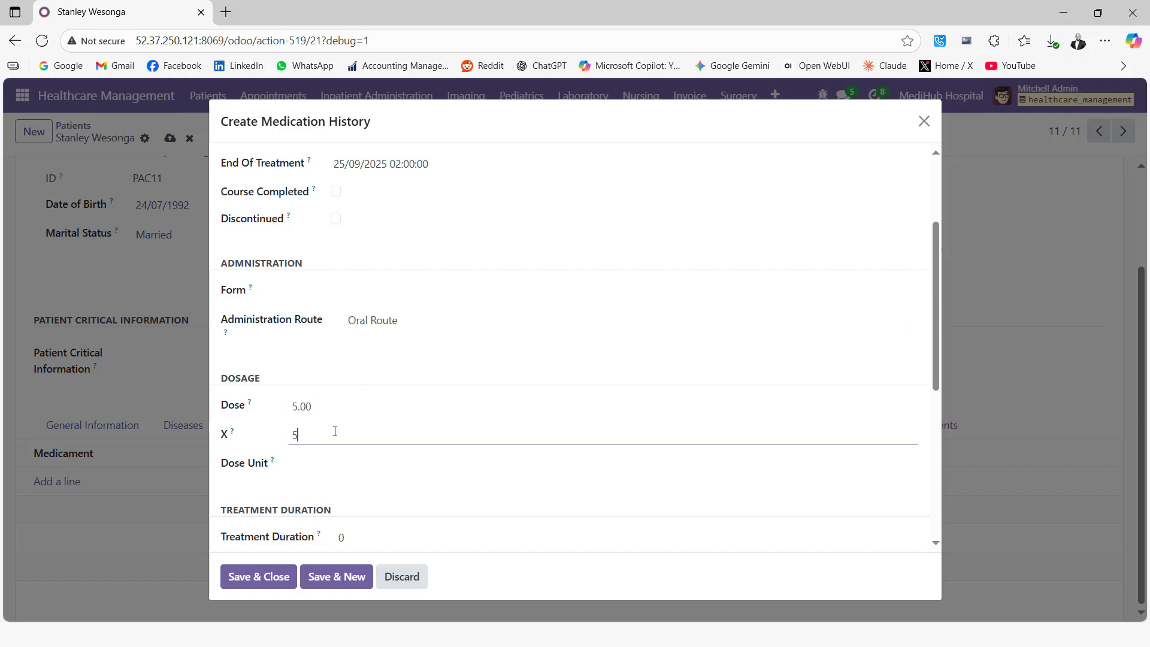
pyautogui.write('5')
pyautogui.click(328, 462)
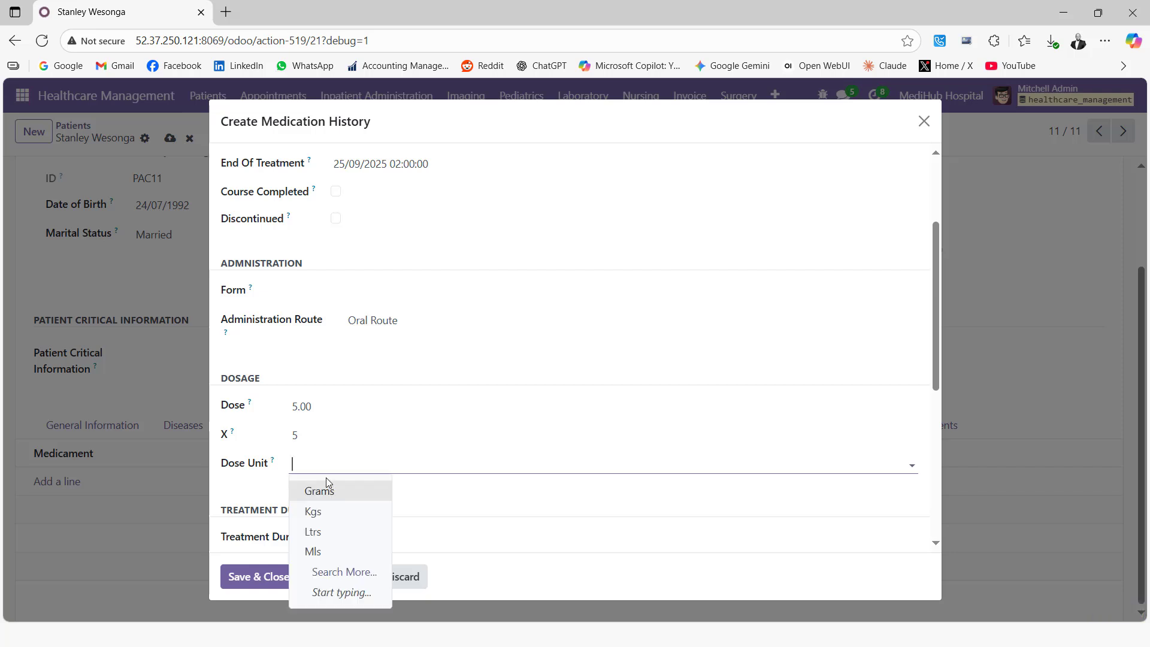
pyautogui.click(317, 551)
# Set treatment duration 7 Days and frequency 3 x times a day, then save and close the entry.
pyautogui.scroll(-2, 399, 391)
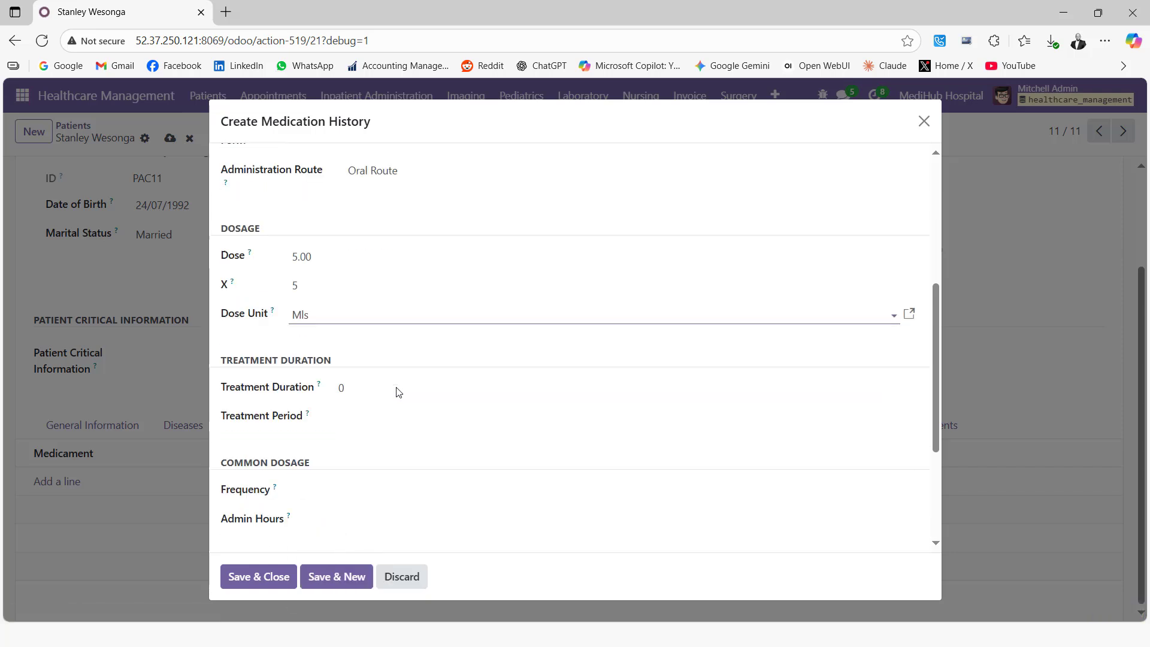
pyautogui.click(355, 387)
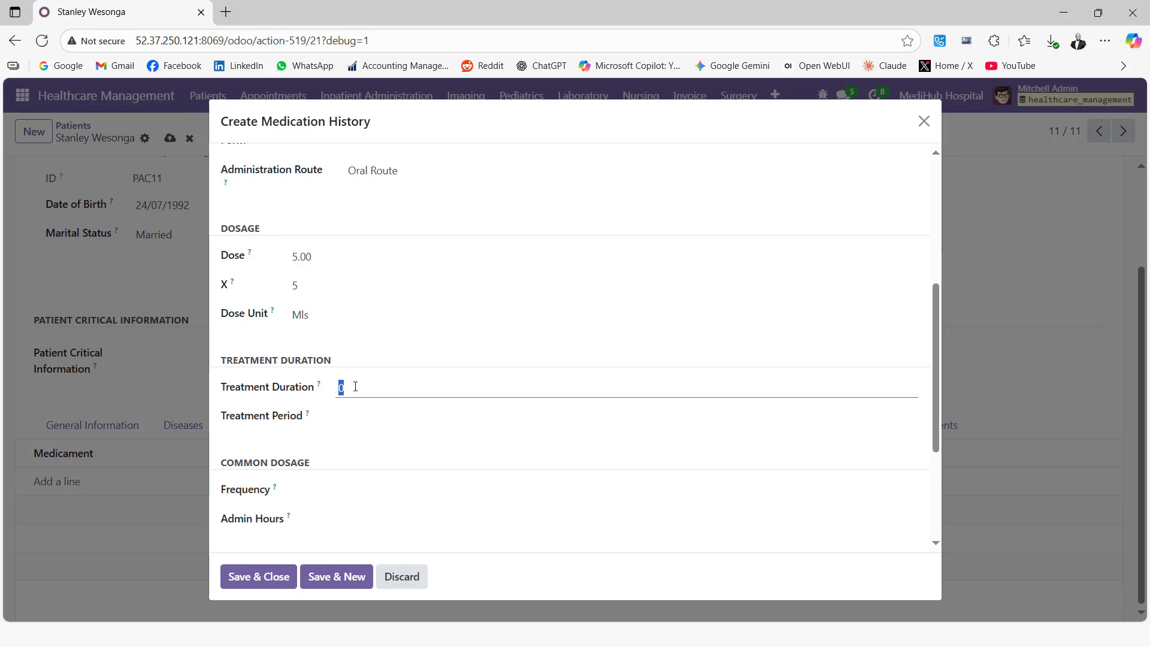
pyautogui.write('7')
pyautogui.click(352, 419)
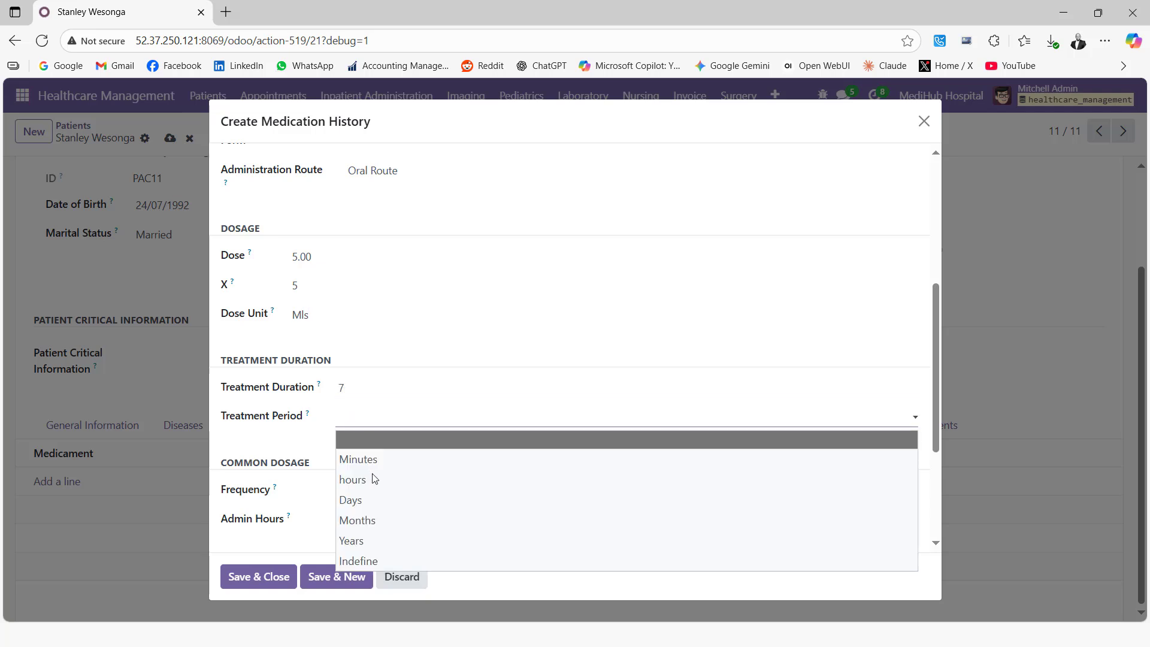
pyautogui.click(362, 500)
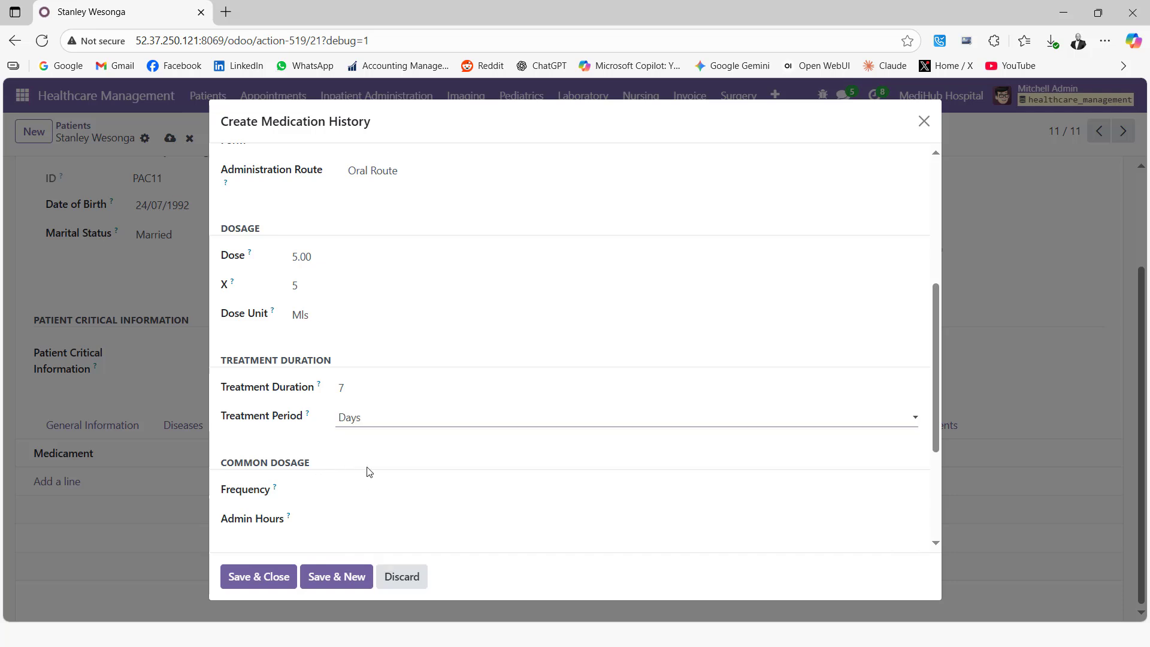
pyautogui.scroll(-1, 363, 472)
pyautogui.click(352, 414)
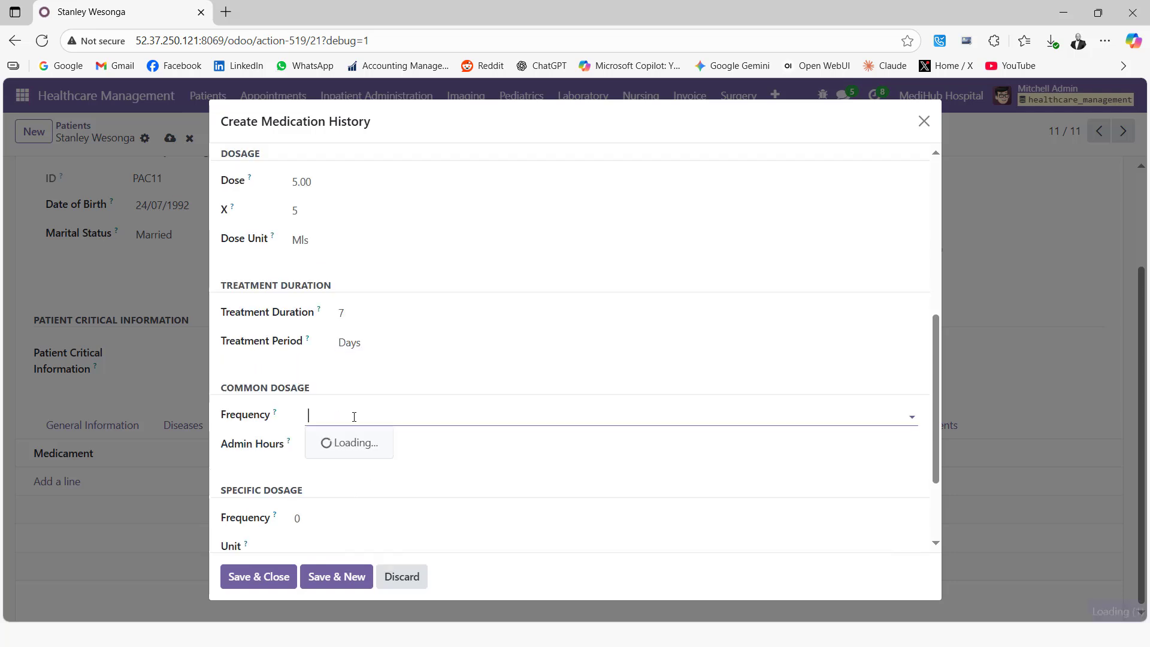
pyautogui.click(361, 448)
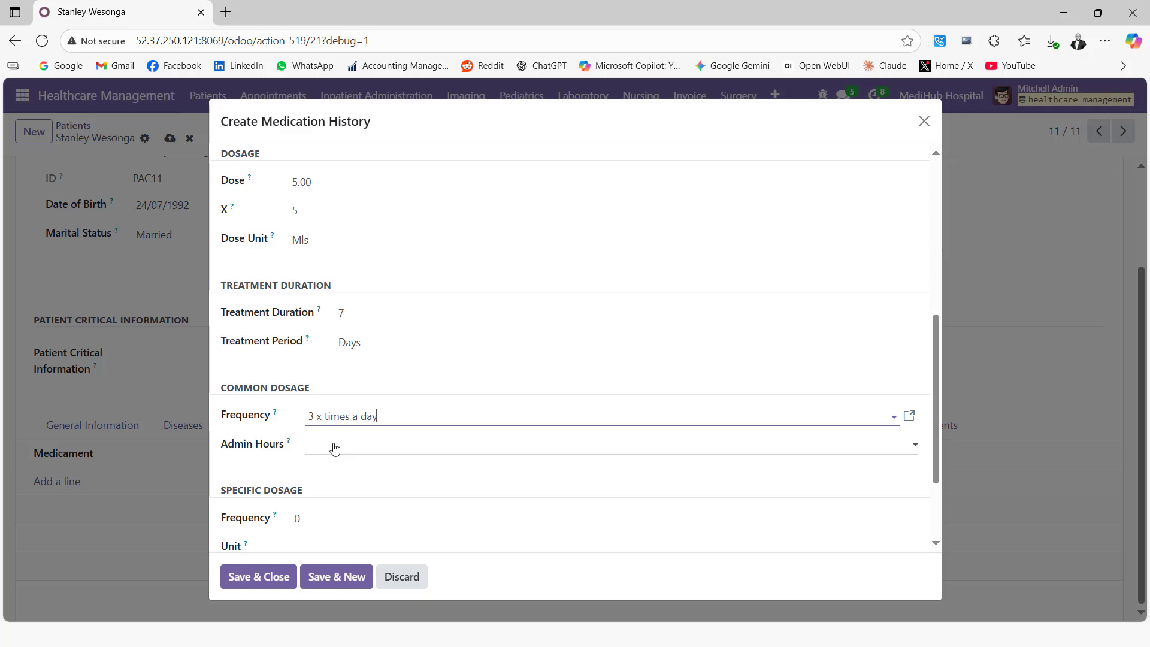
pyautogui.scroll(-1, 326, 460)
pyautogui.scroll(-1, 327, 460)
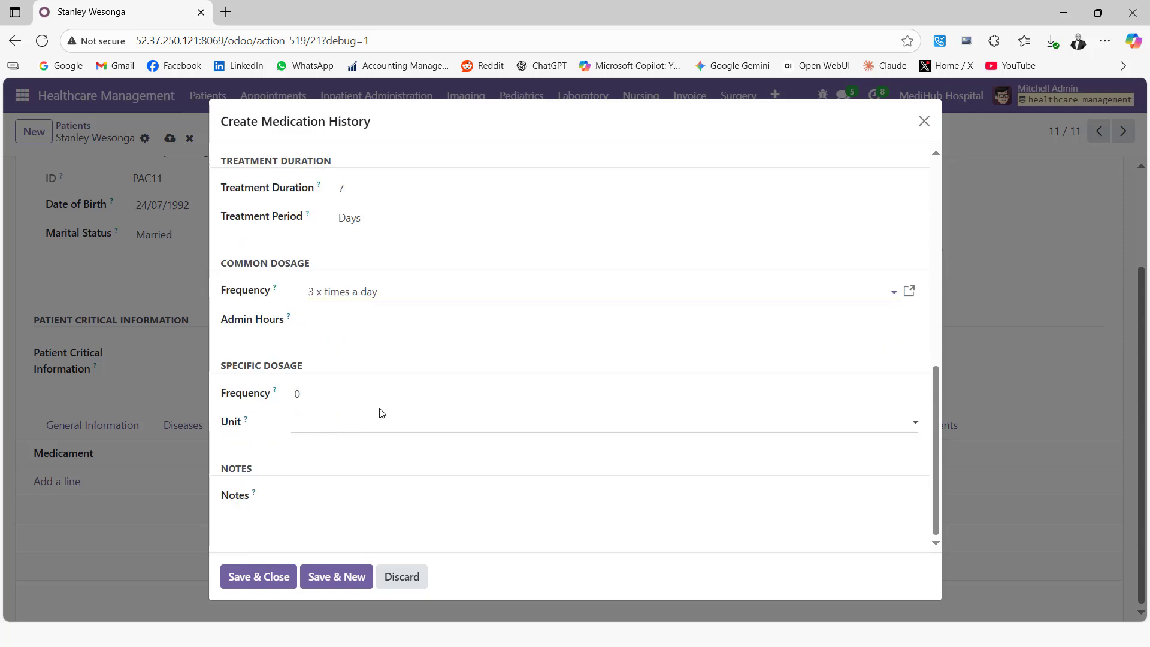
pyautogui.click(275, 578)
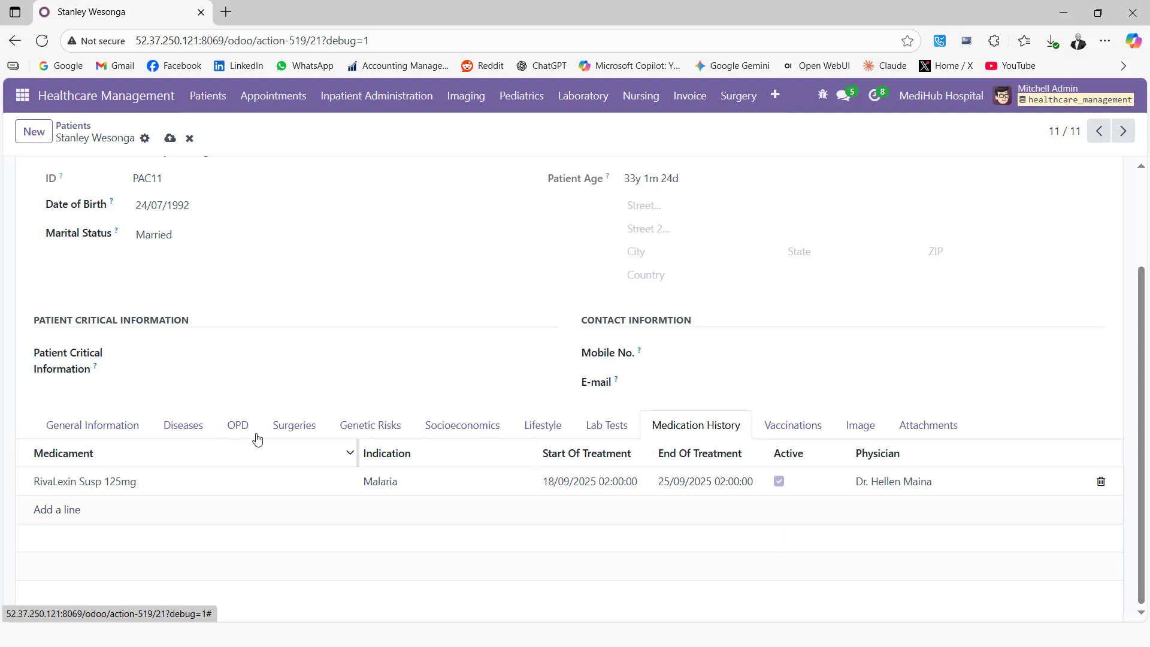
# Save the patient record and review the RivaLexin medication line, discarding without changes.
pyautogui.click(170, 142)
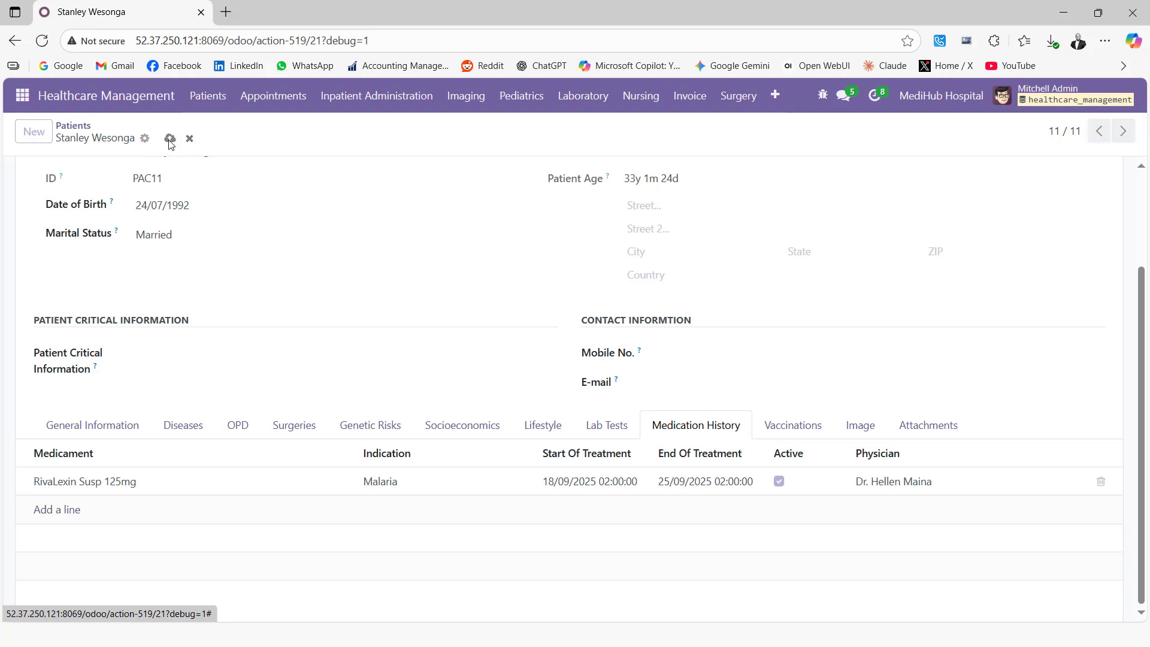
pyautogui.click(90, 482)
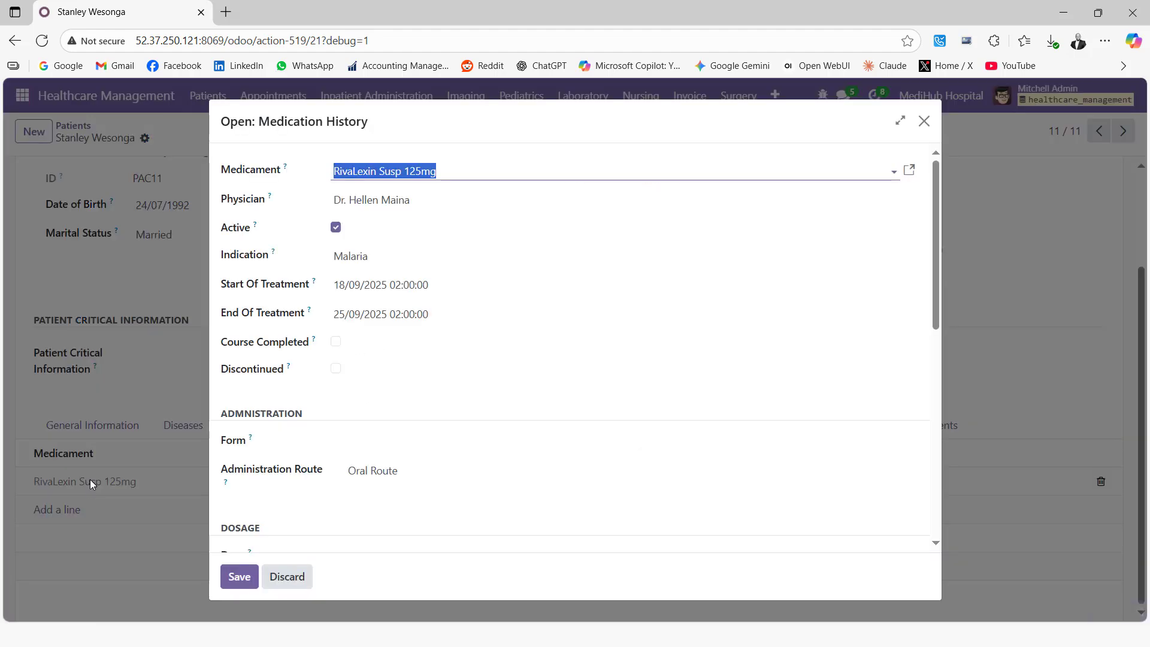
pyautogui.scroll(-10, 328, 478)
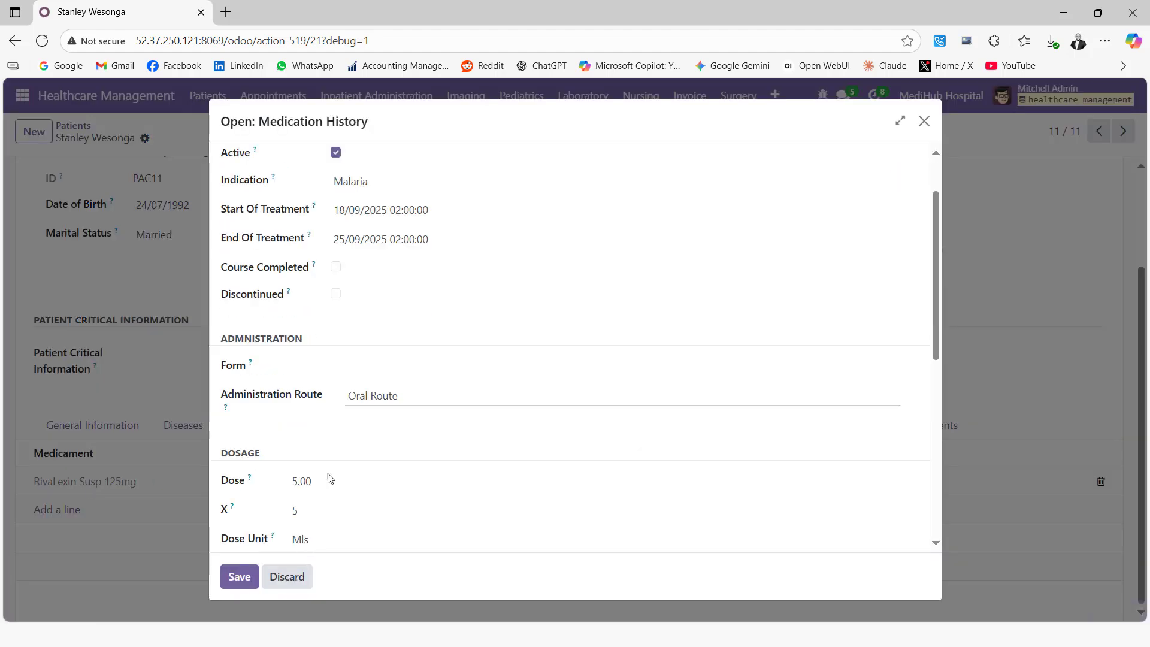
pyautogui.click(278, 579)
# Show the record's Print options, including Patient Card and Medication History New.
pyautogui.scroll(3, 213, 404)
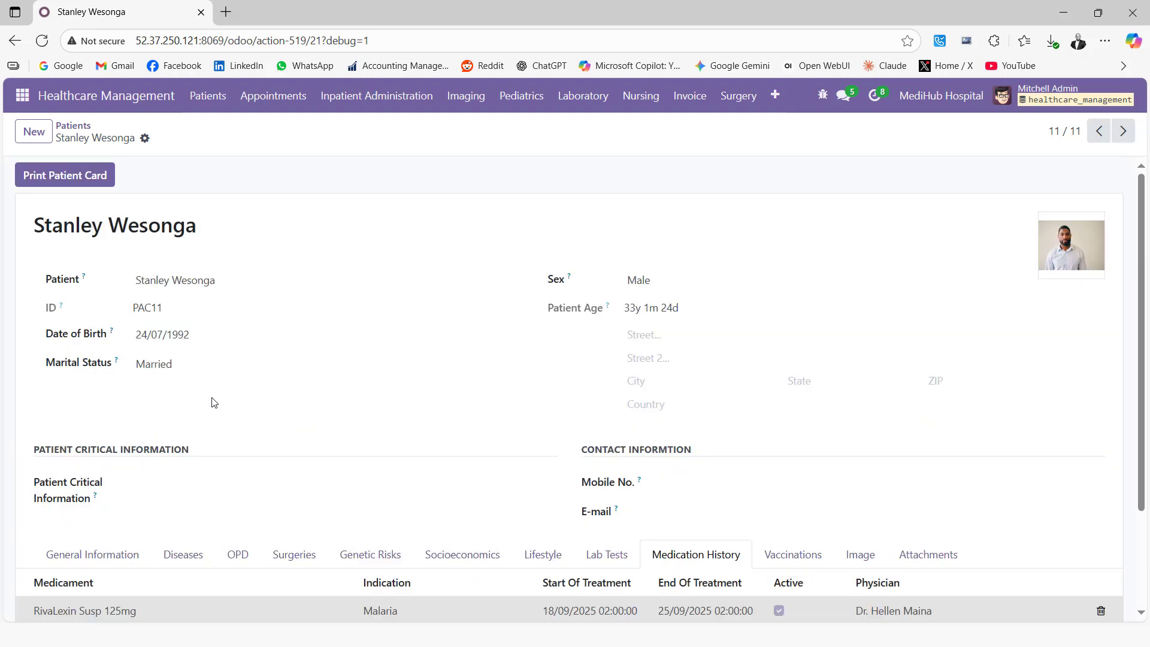
pyautogui.click(144, 146)
pyautogui.moveTo(233, 170)
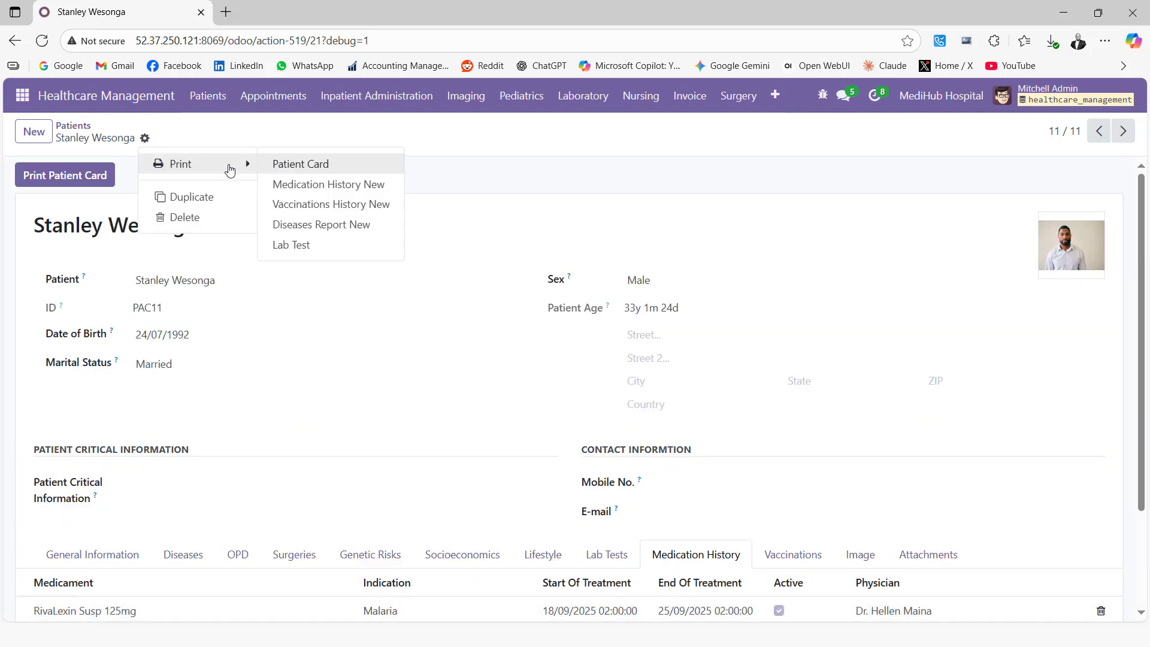
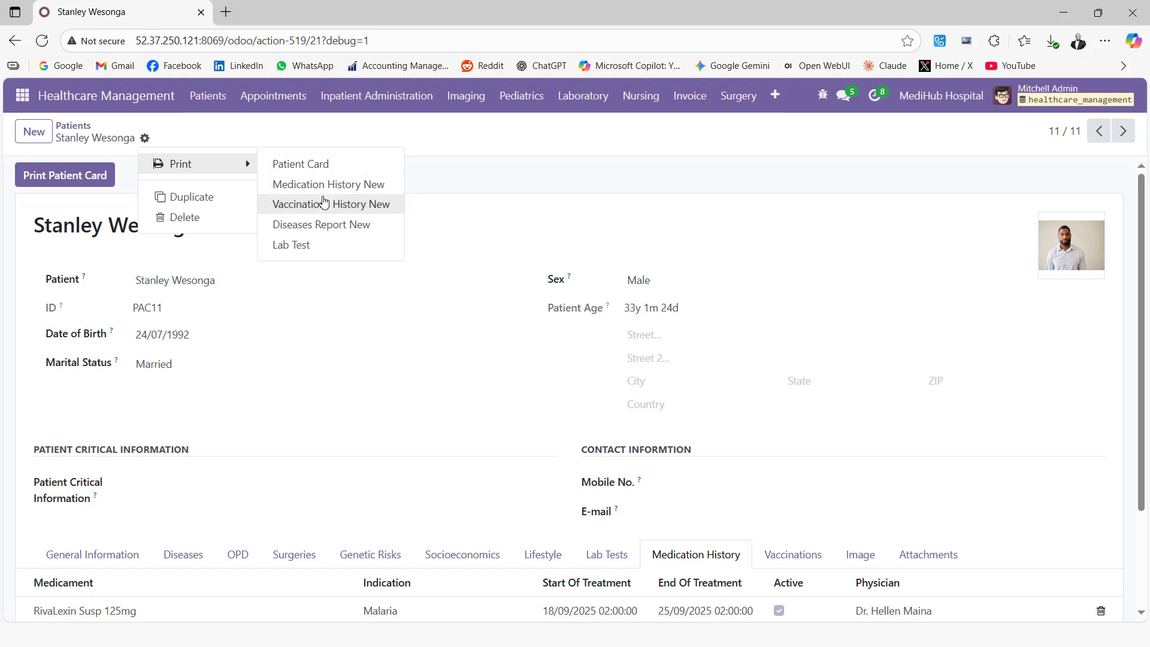
# Print the Medication History New report, download it as a PDF and open it.
pyautogui.click(322, 185)
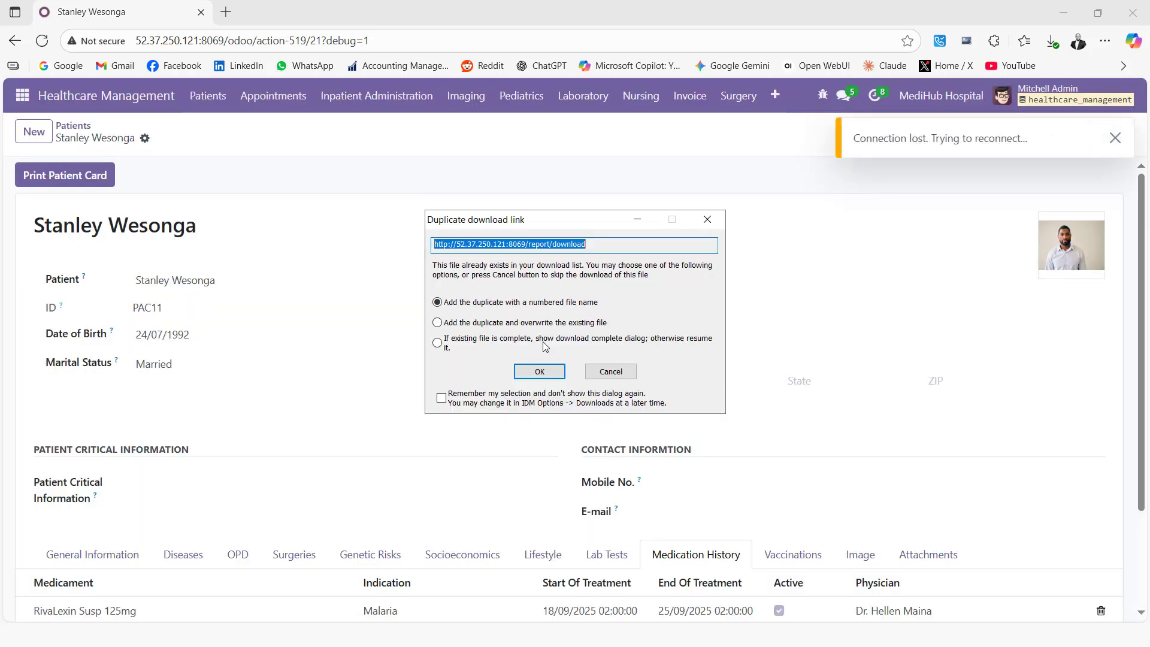
pyautogui.click(541, 370)
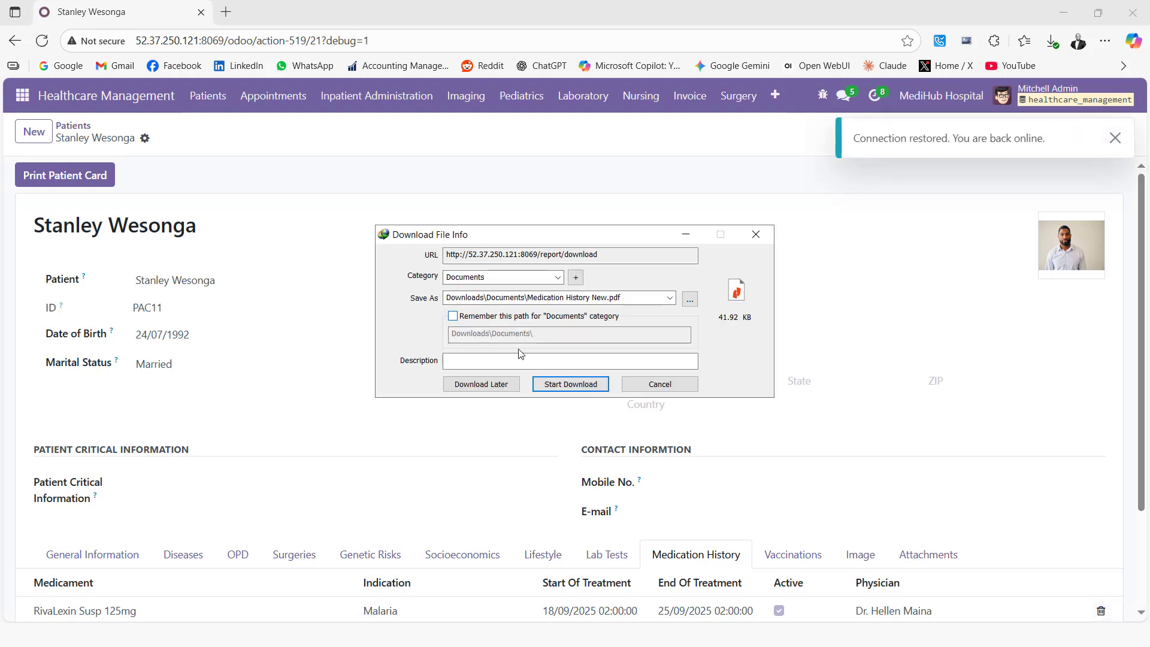
pyautogui.click(557, 385)
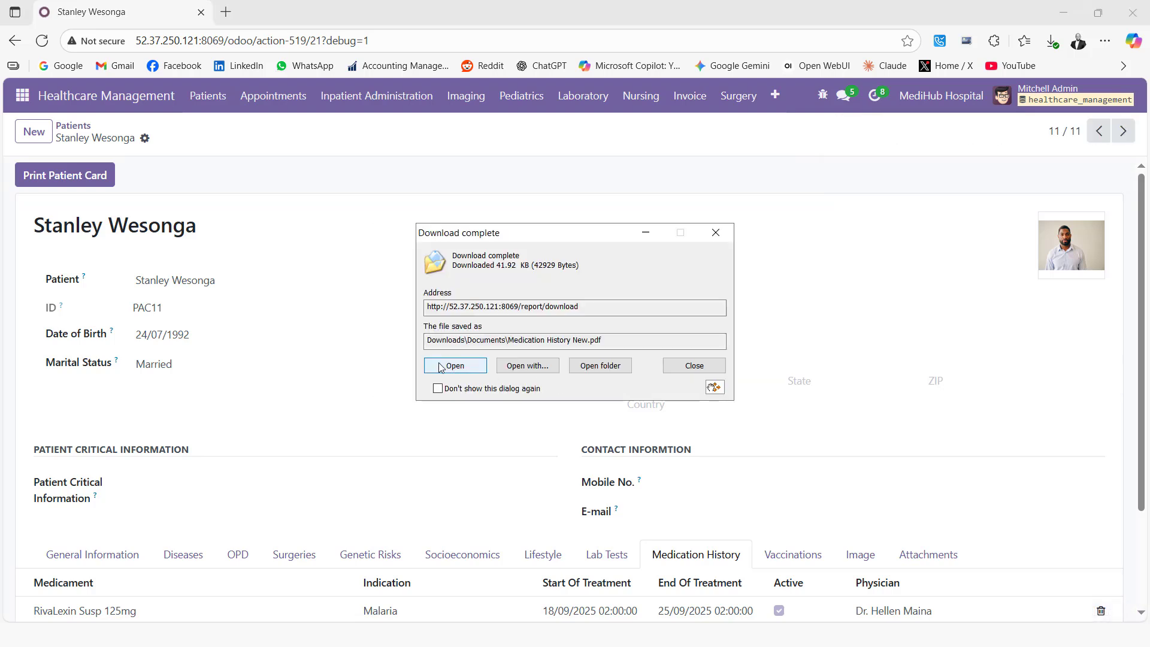
pyautogui.click(441, 366)
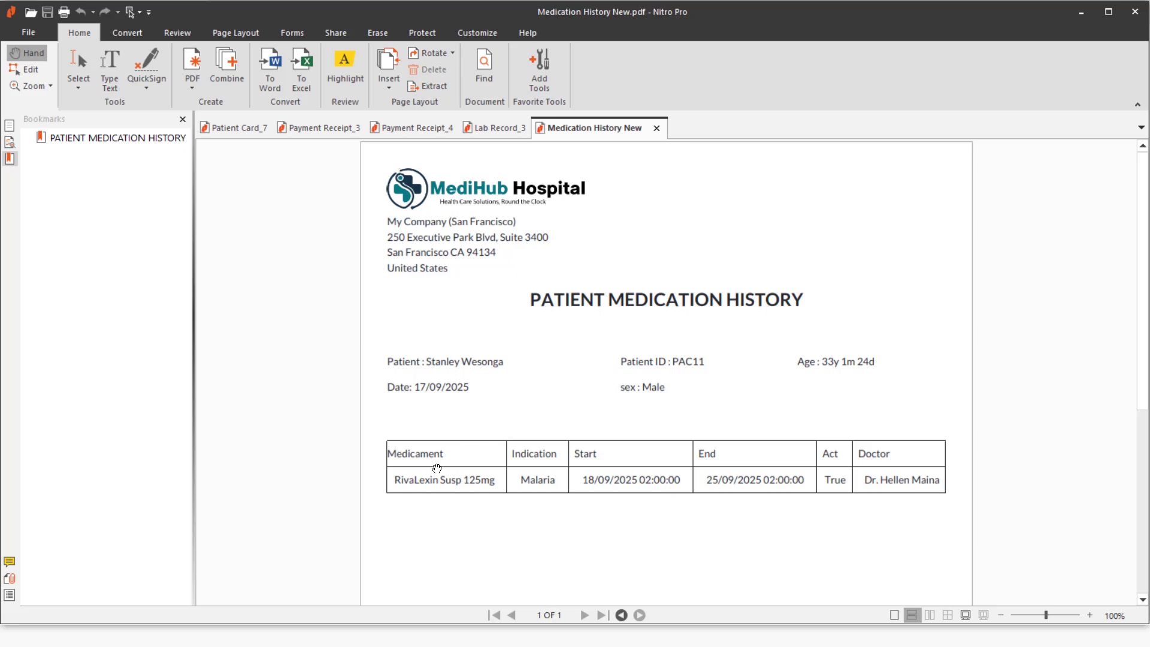
# Review the Medication History New PDF, then minimize Nitro Pro to return to Odoo.
pyautogui.scroll(-3, 465, 467)
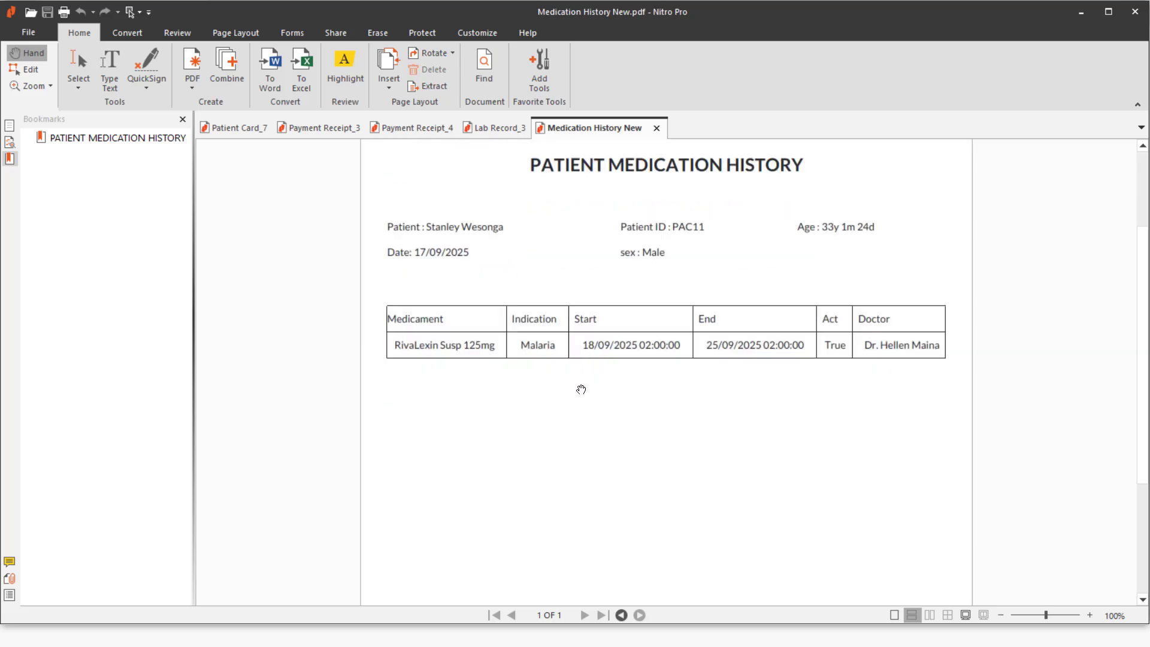
pyautogui.scroll(3, 580, 389)
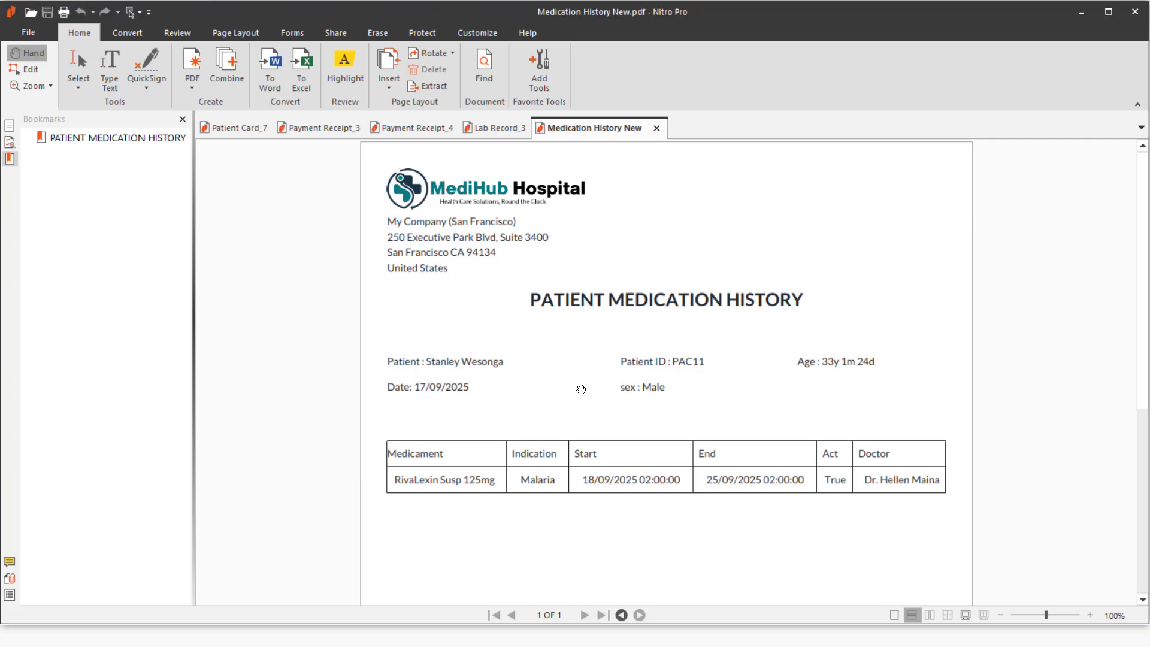
pyautogui.click(1072, 21)
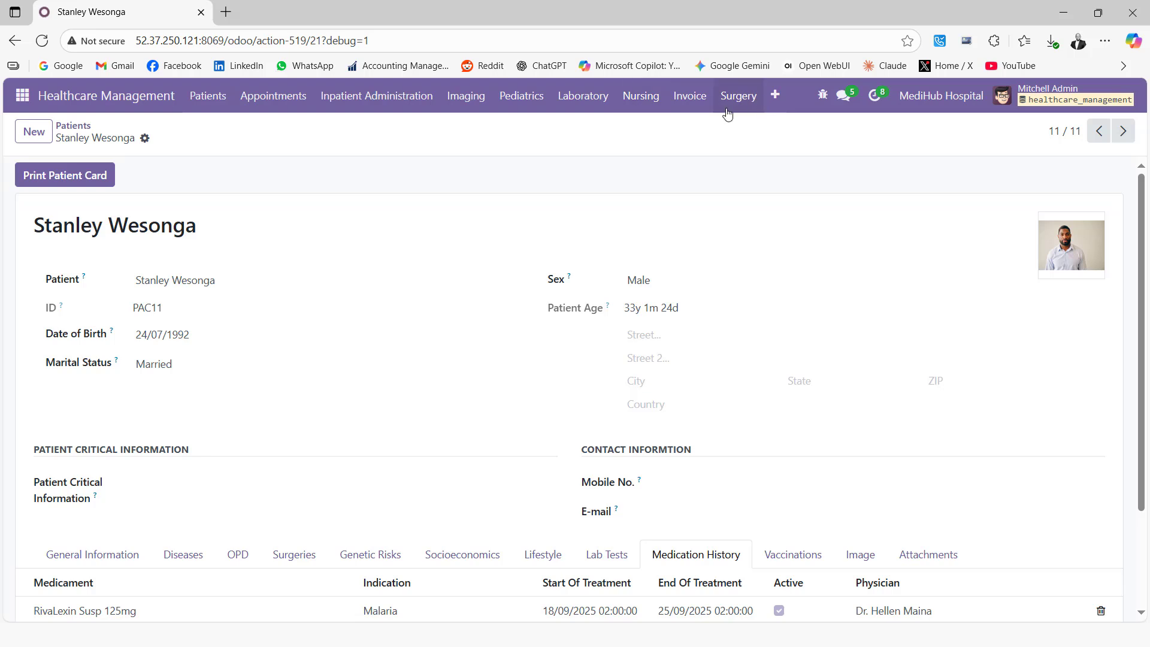
# Go to the Prescription Order list through the Patients menu.
pyautogui.click(777, 98)
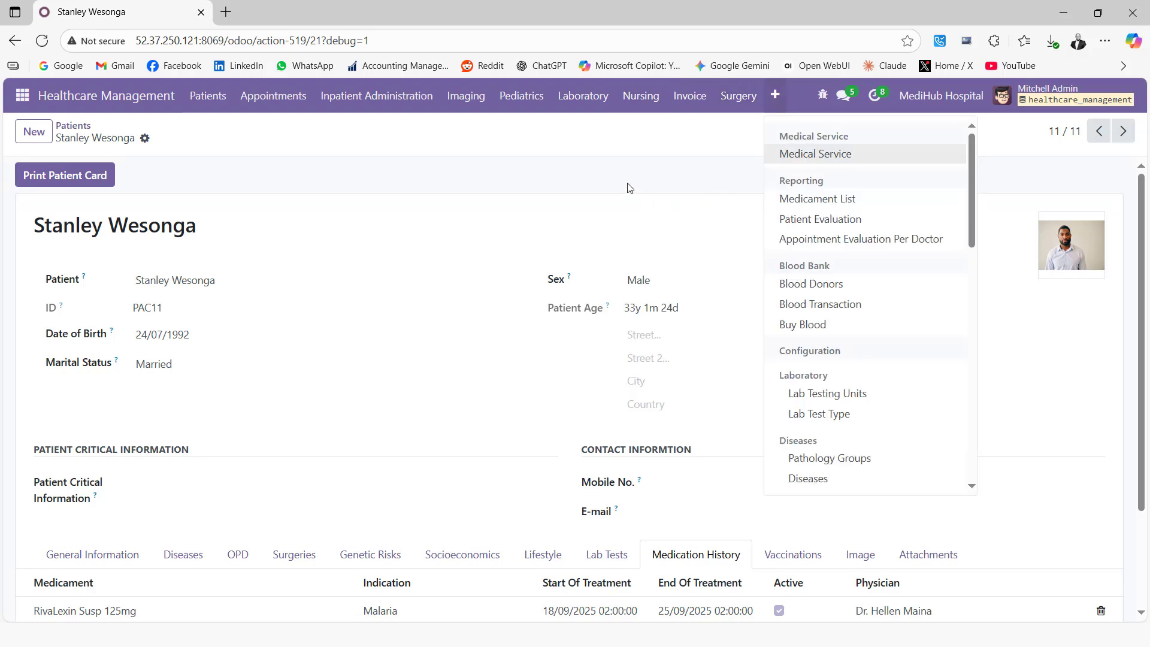
pyautogui.click(210, 99)
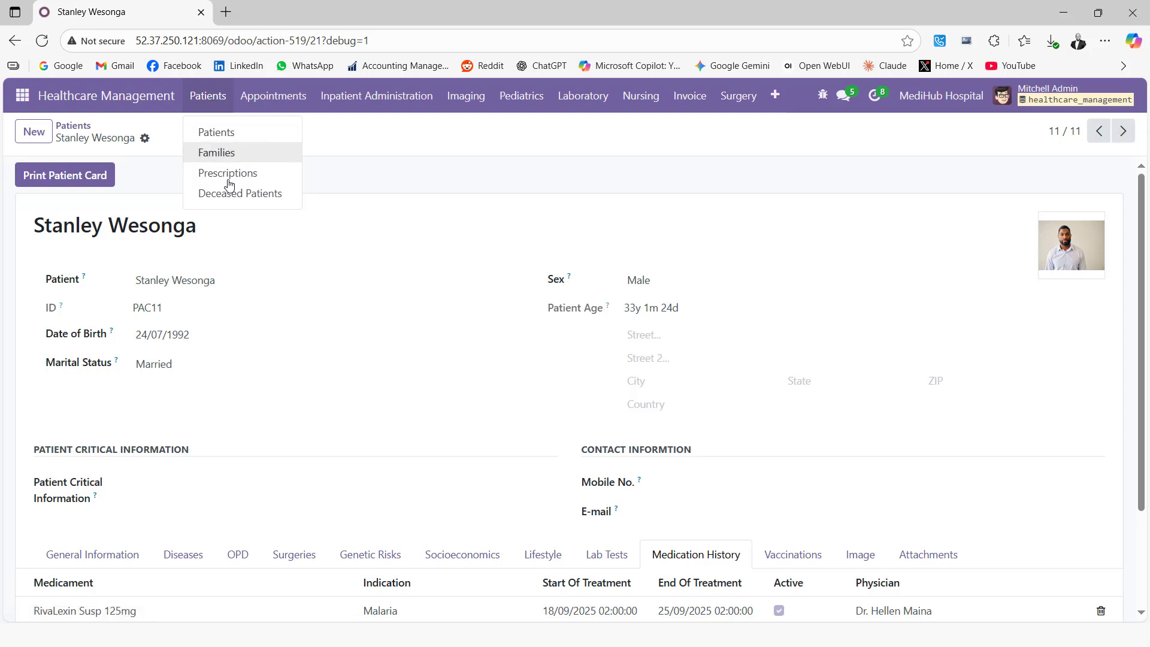
pyautogui.click(392, 155)
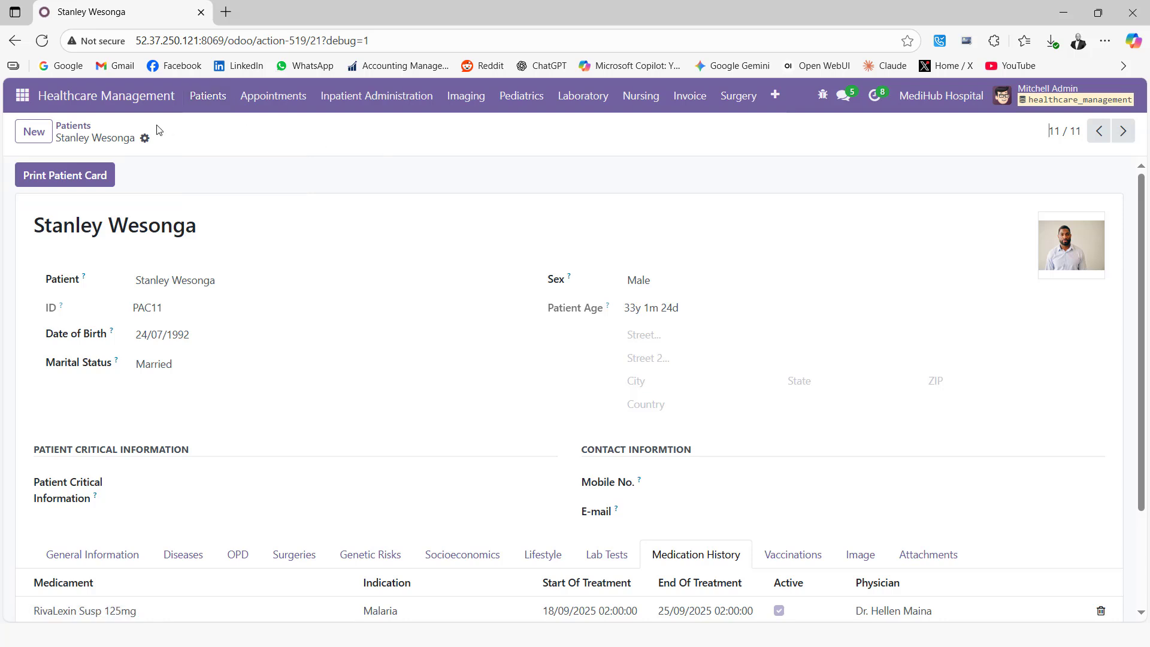
pyautogui.click(206, 96)
pyautogui.click(231, 172)
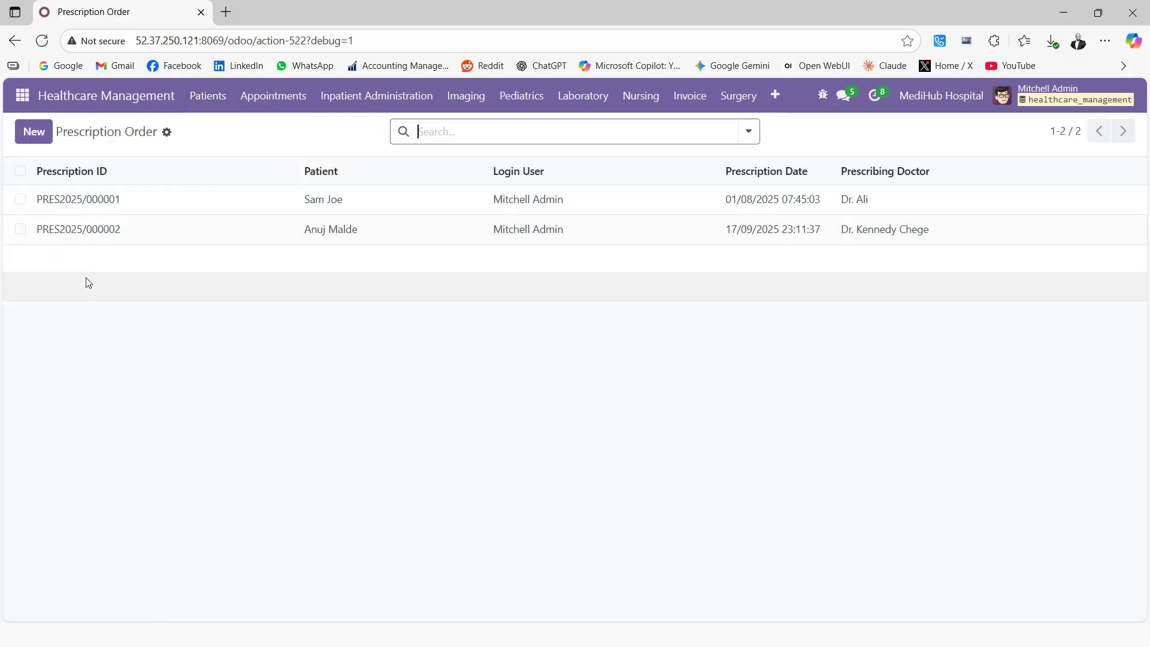
# Start a new prescription and select the patient through Search More.
pyautogui.click(37, 132)
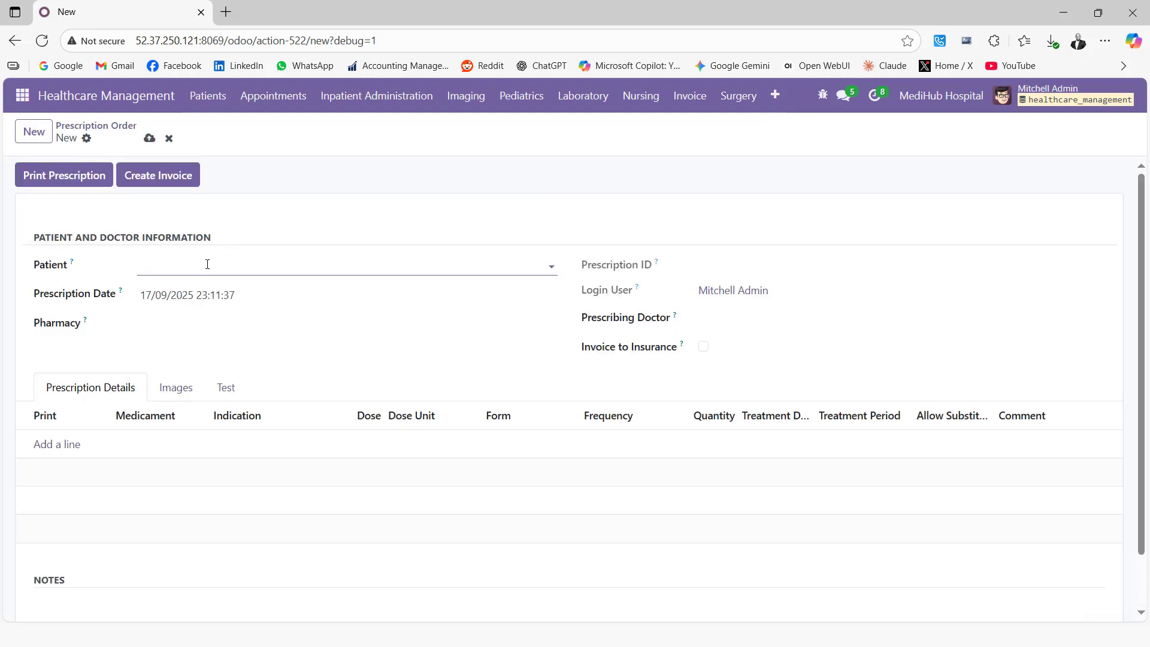
pyautogui.click(208, 265)
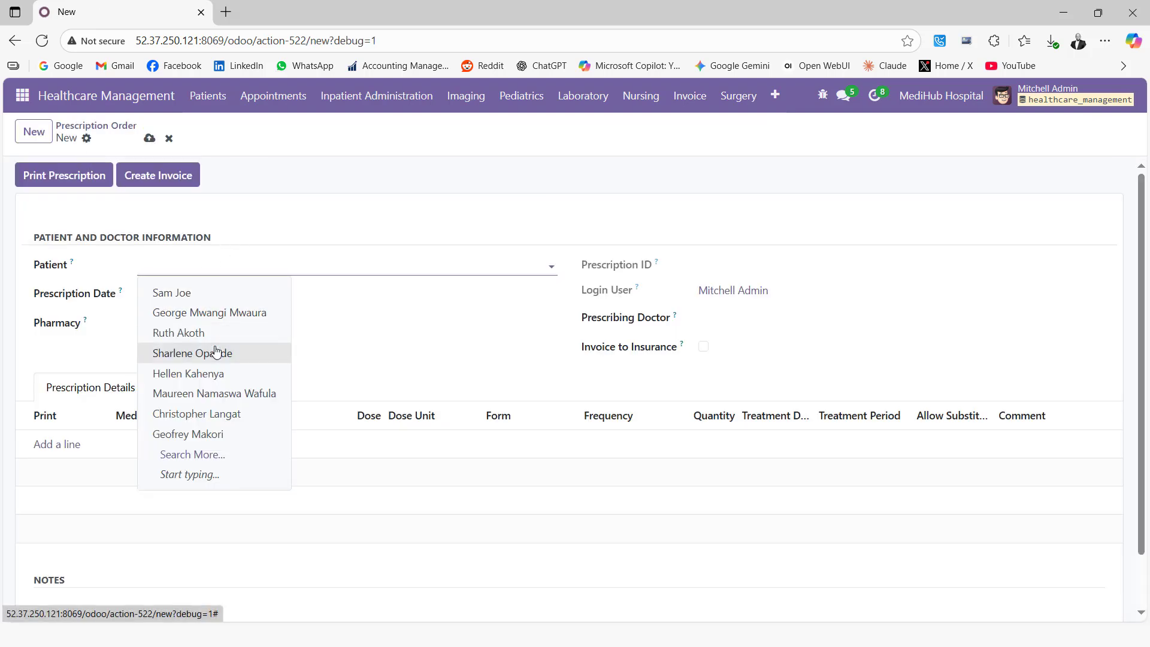
pyautogui.click(203, 454)
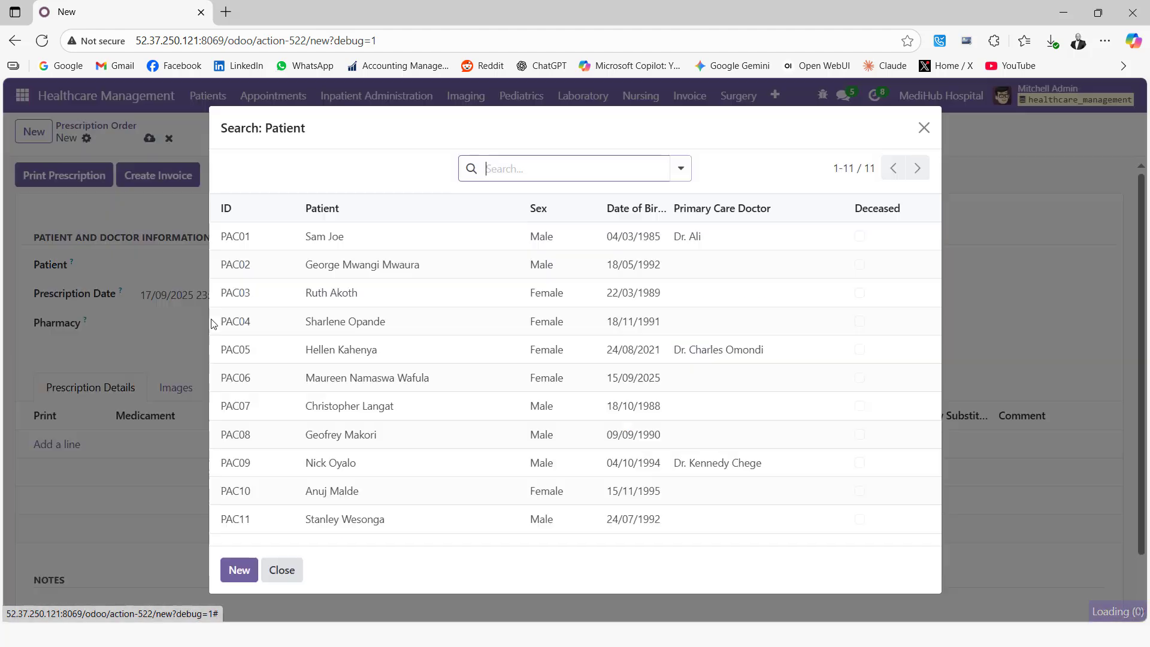
pyautogui.click(353, 519)
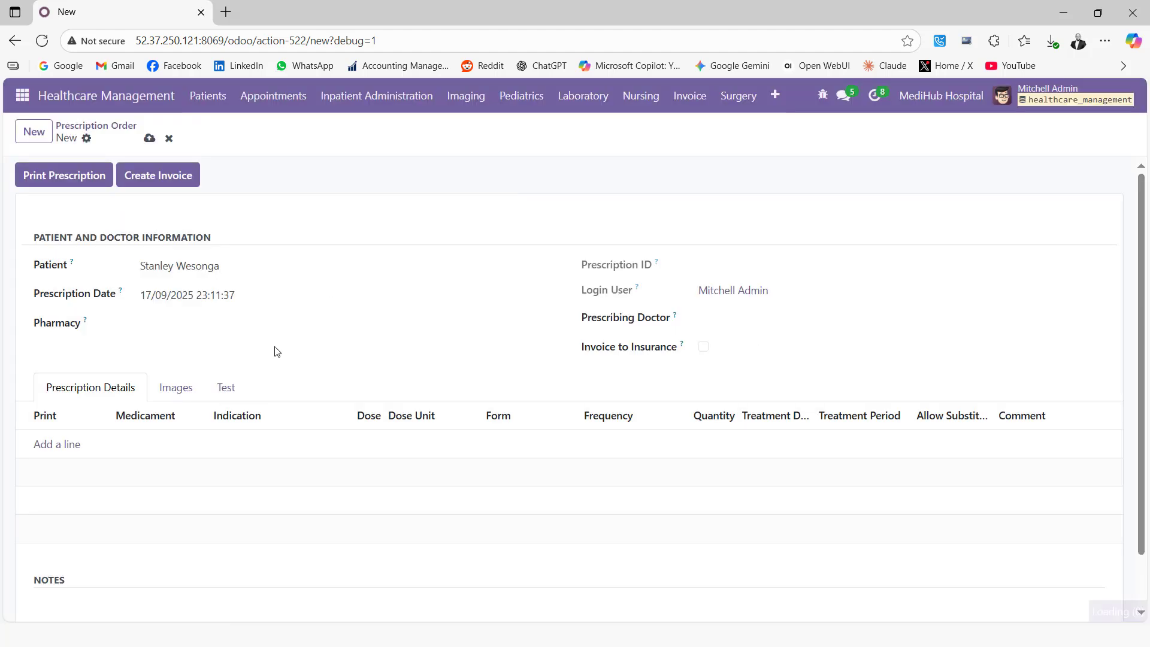
# Set pharmacy to MediHub Main Pharmacy, choose the prescribing doctor, and add a prescription line.
pyautogui.click(169, 321)
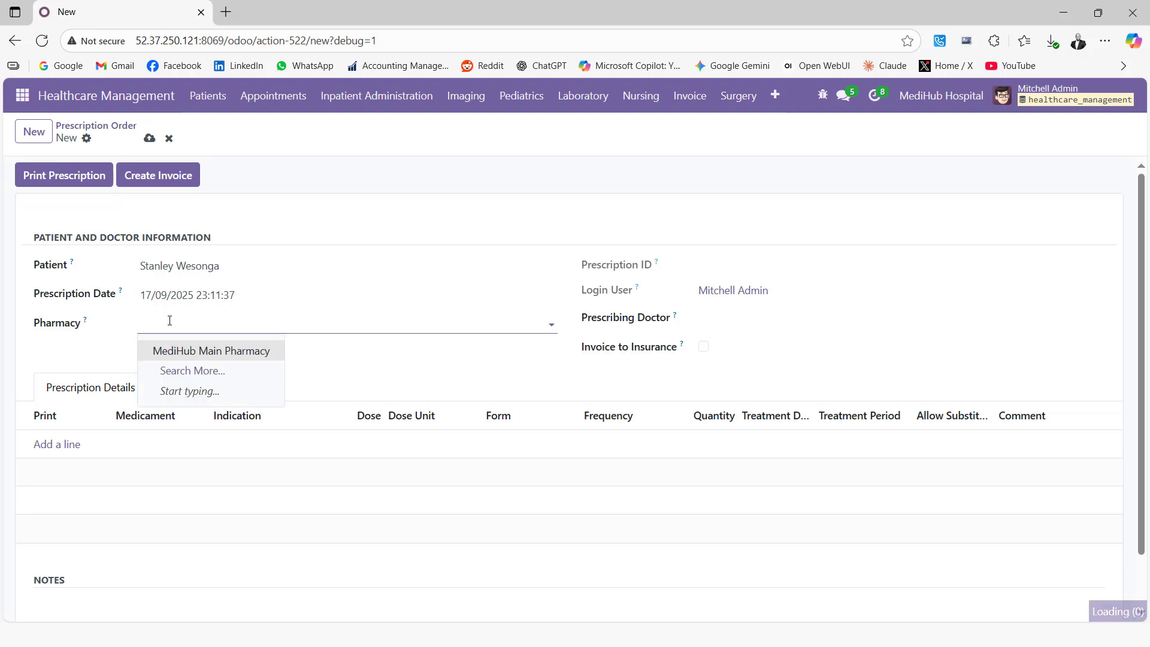
pyautogui.click(203, 353)
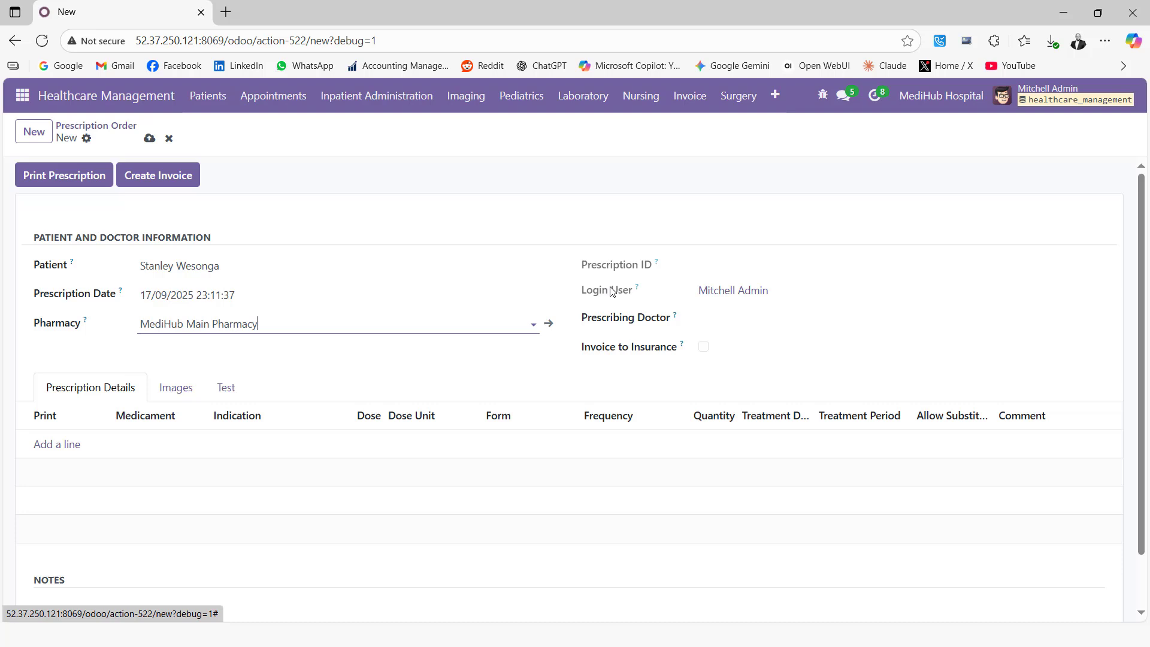
pyautogui.click(735, 317)
pyautogui.click(760, 369)
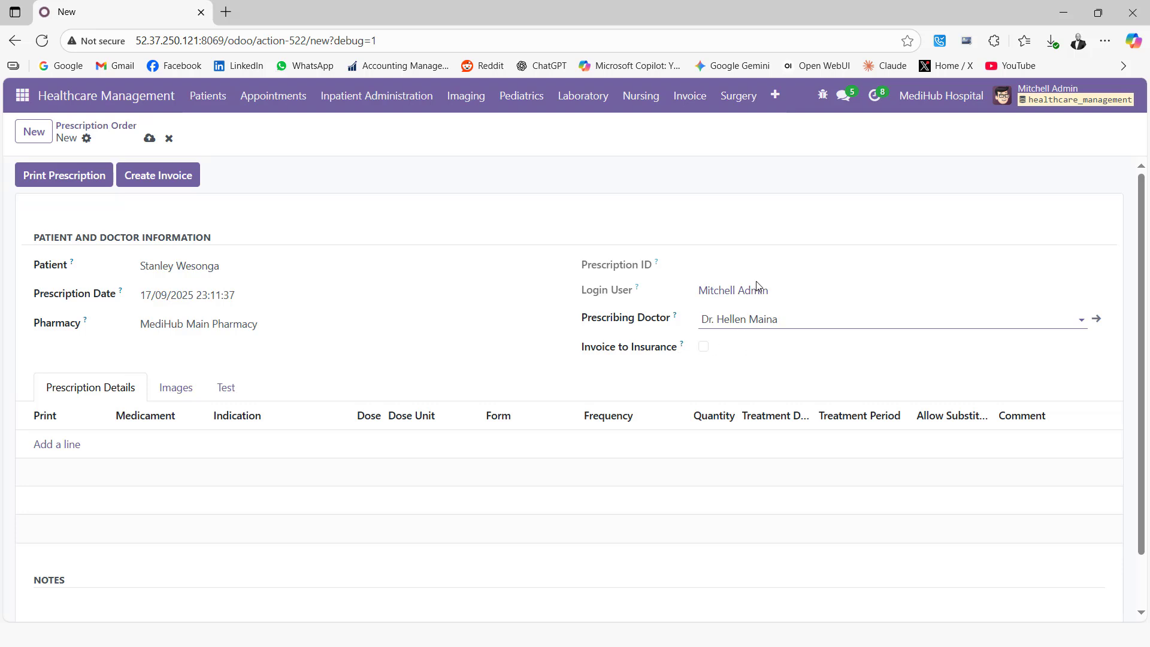
pyautogui.click(60, 444)
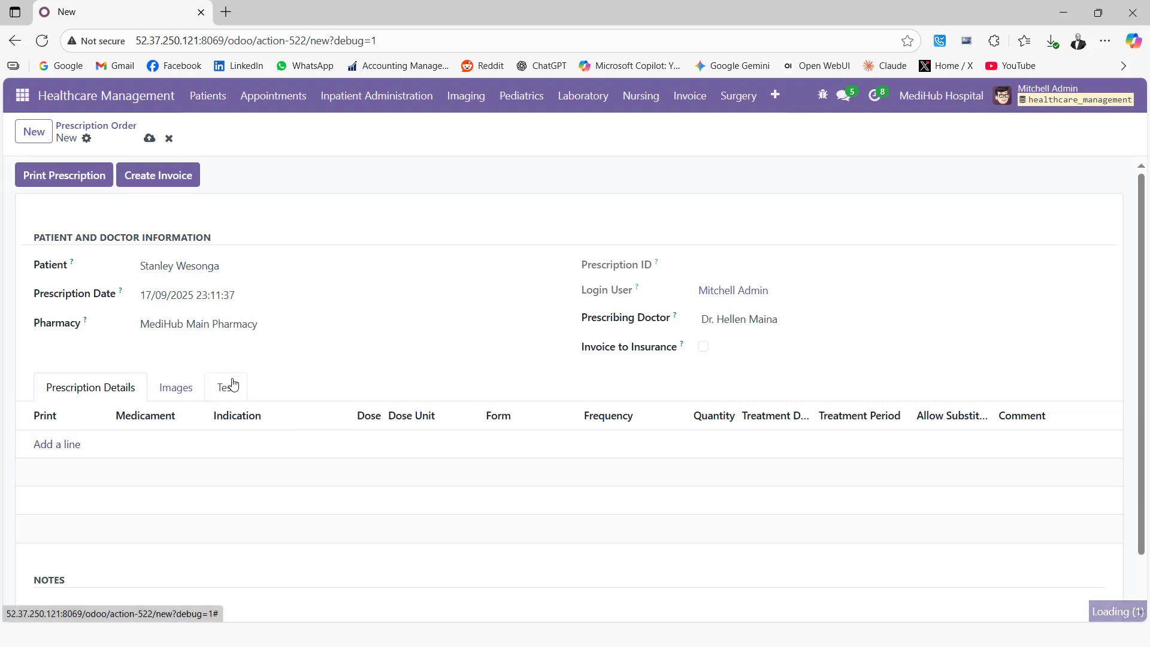
# Choose Aldomet 250mg Tabs as the medicament, allowing substitution, with Oral Route administration.
pyautogui.click(370, 171)
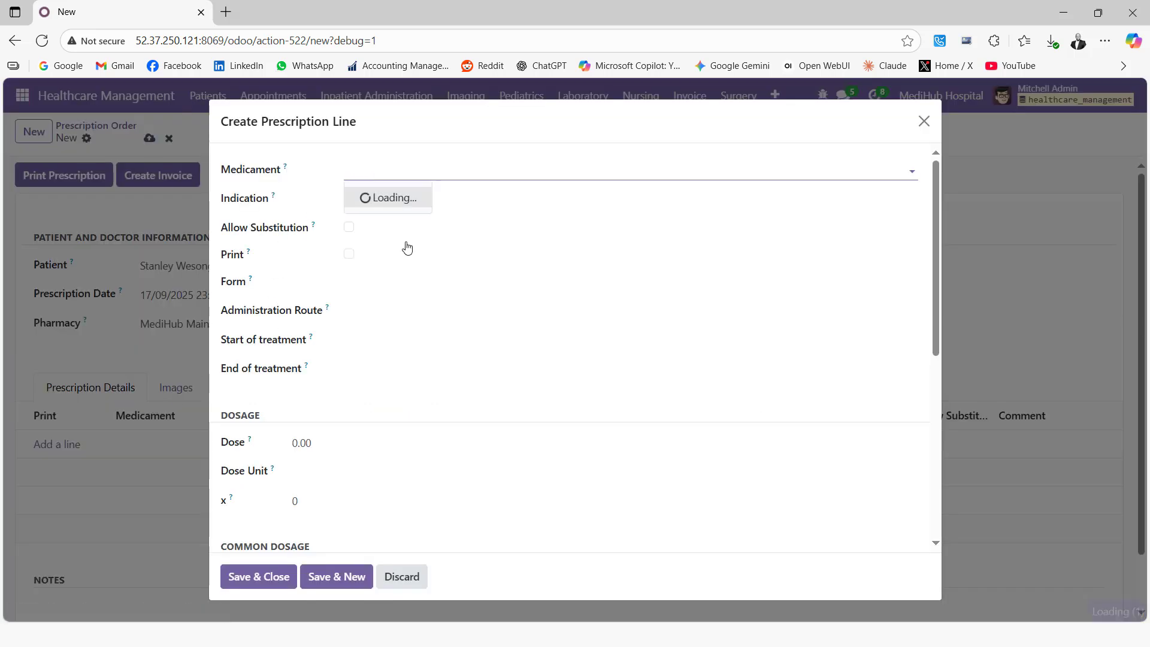
pyautogui.click(405, 195)
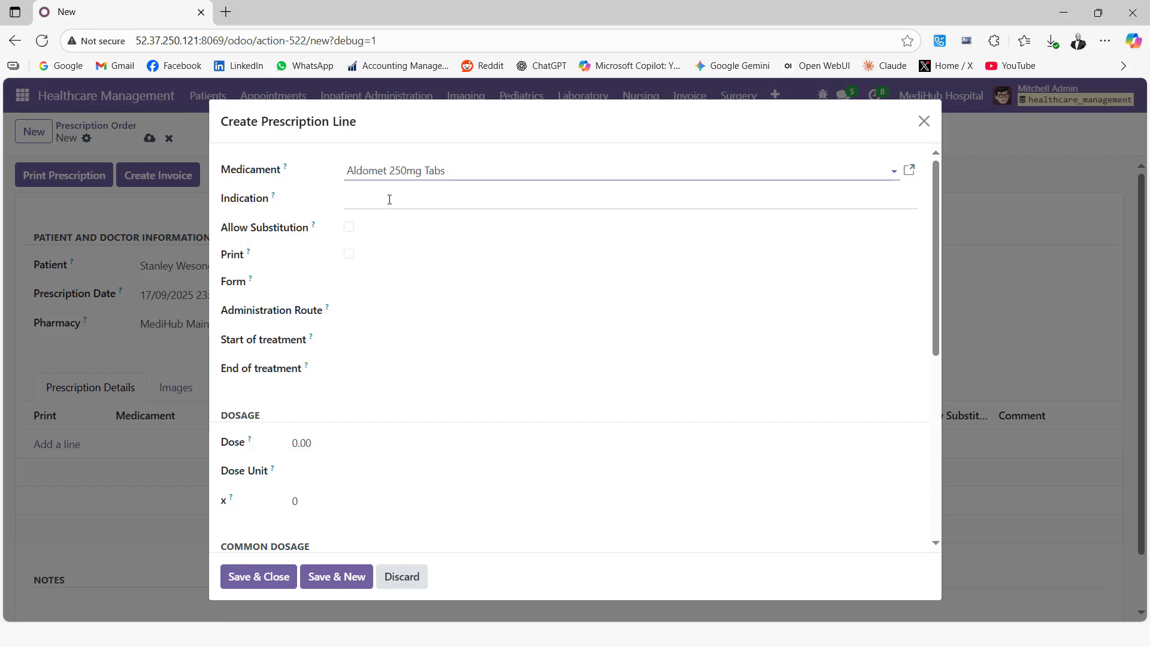
pyautogui.click(389, 199)
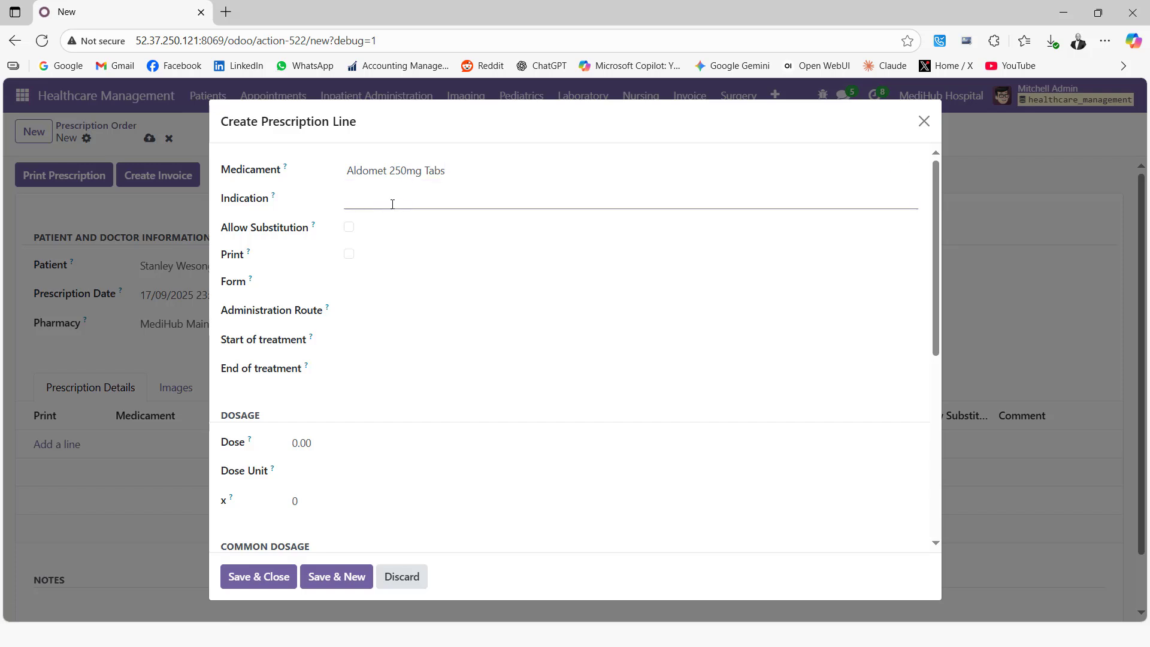
pyautogui.click(349, 229)
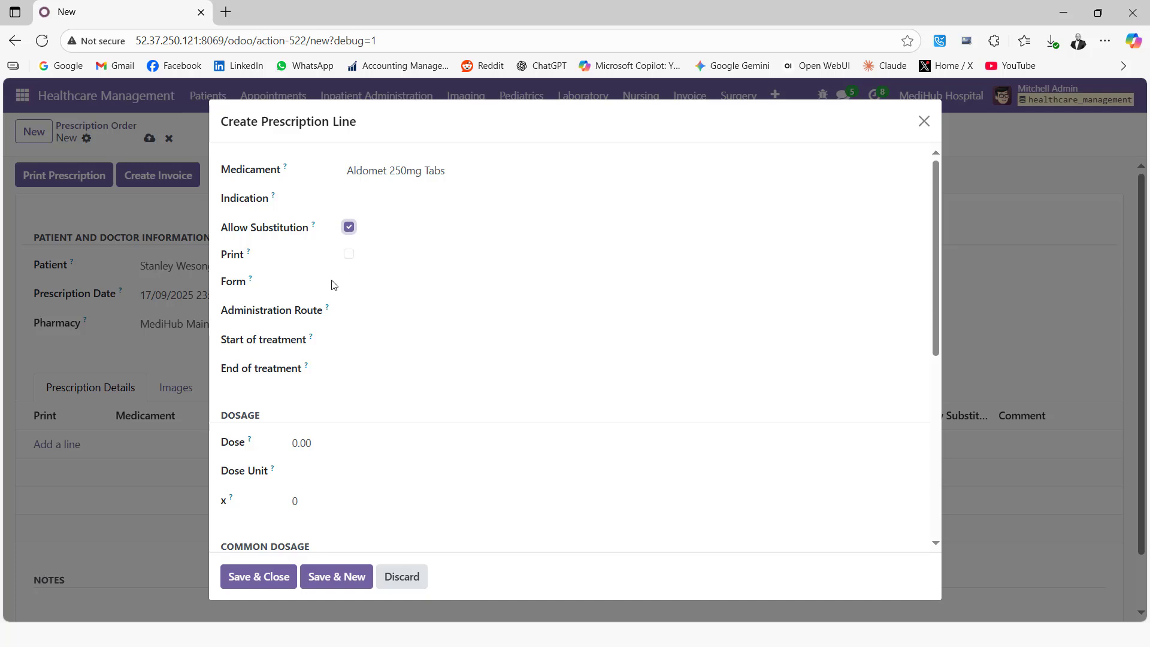
pyautogui.click(384, 308)
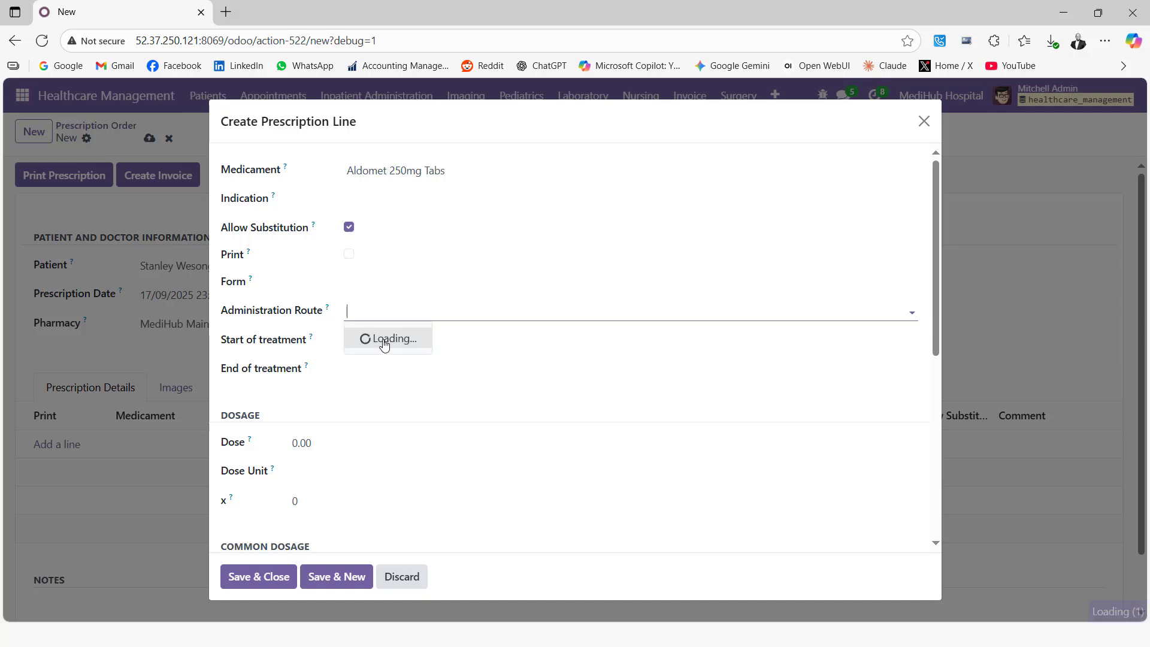
pyautogui.click(362, 335)
# Set the treatment period from 18/09/2025 to 25/09/2025.
pyautogui.click(356, 341)
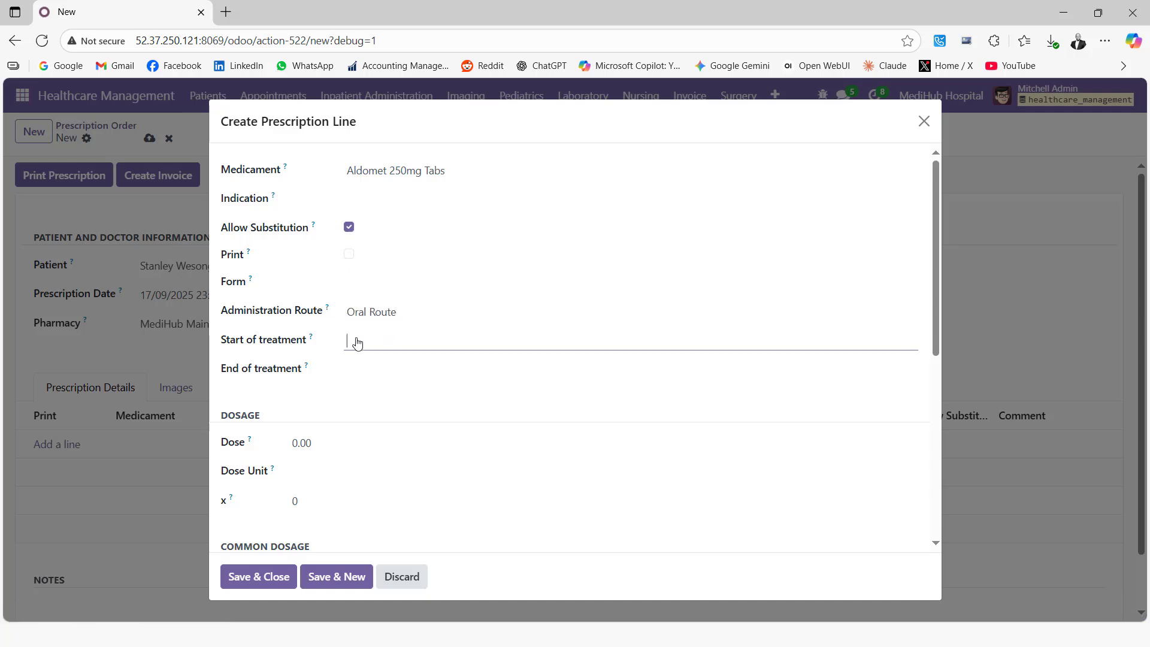
pyautogui.click(235, 371)
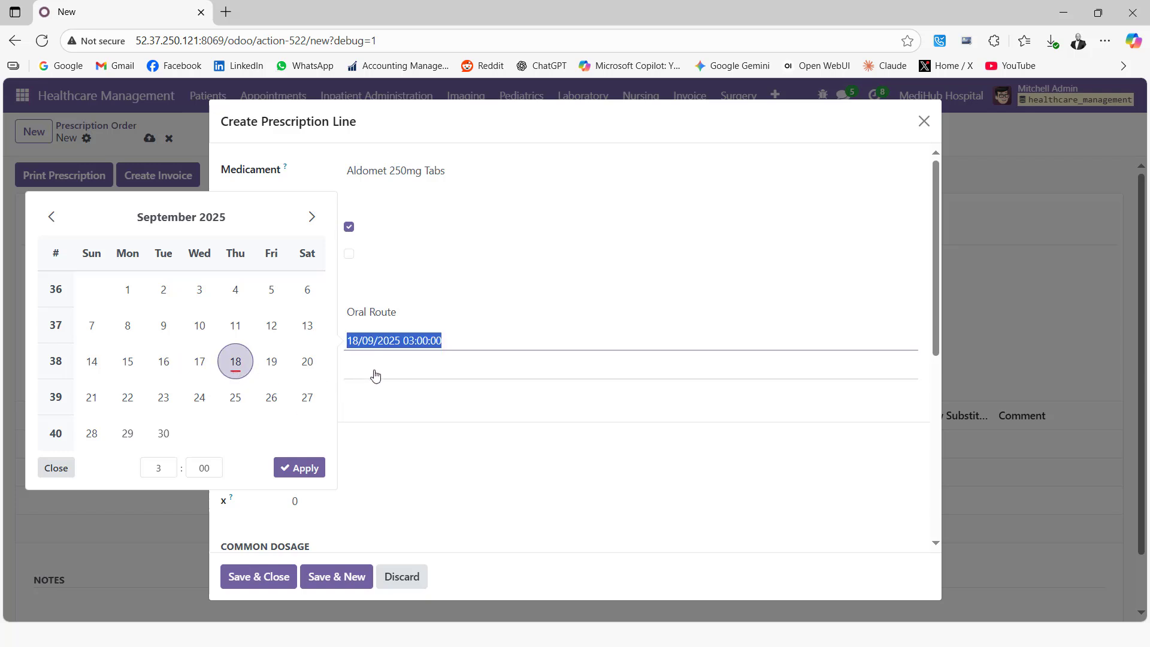
pyautogui.click(235, 427)
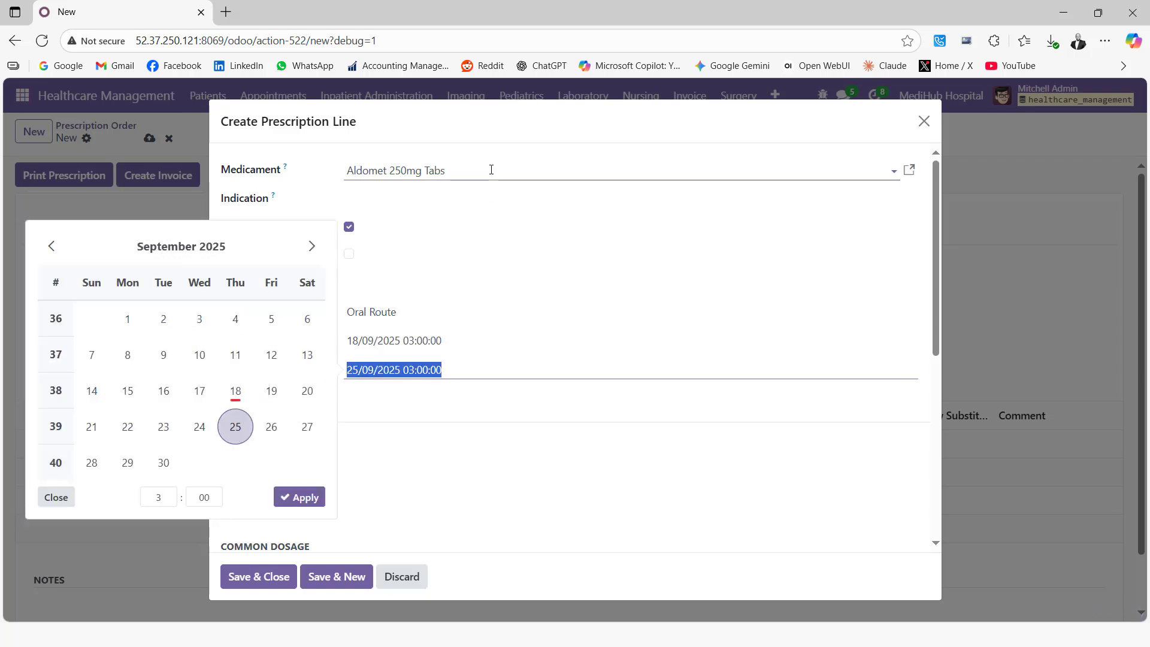
pyautogui.click(495, 133)
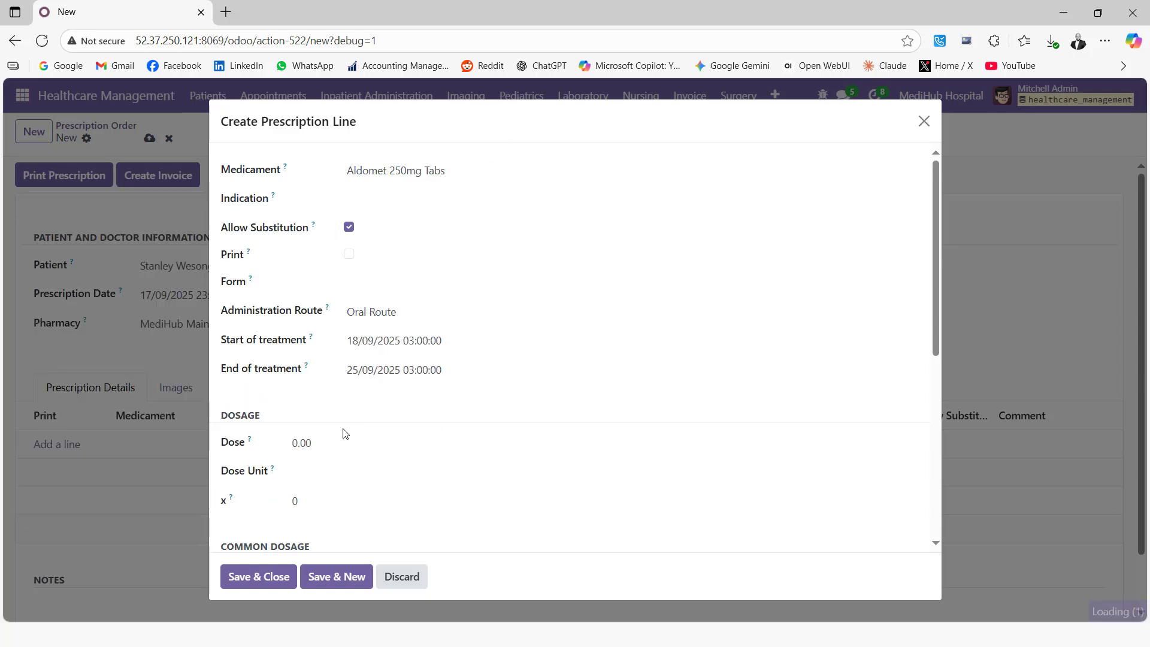
# Set dose 5 Mls and frequency 3 x times a day, then save the line.
pyautogui.click(313, 442)
pyautogui.write('5')
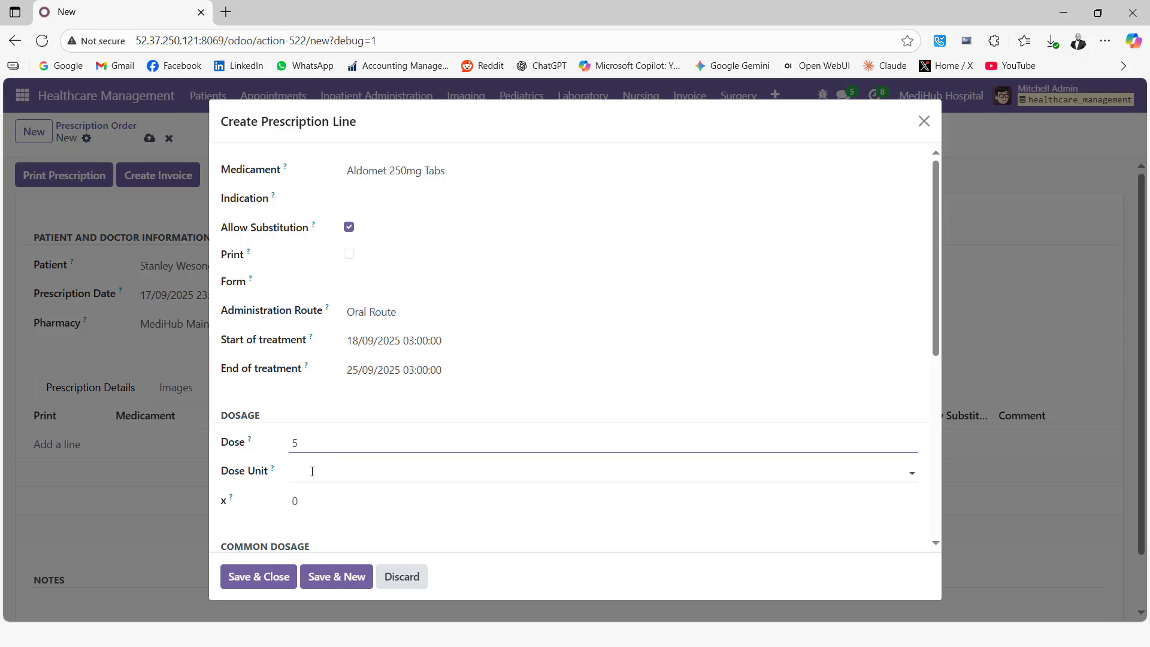
pyautogui.click(327, 483)
pyautogui.click(318, 559)
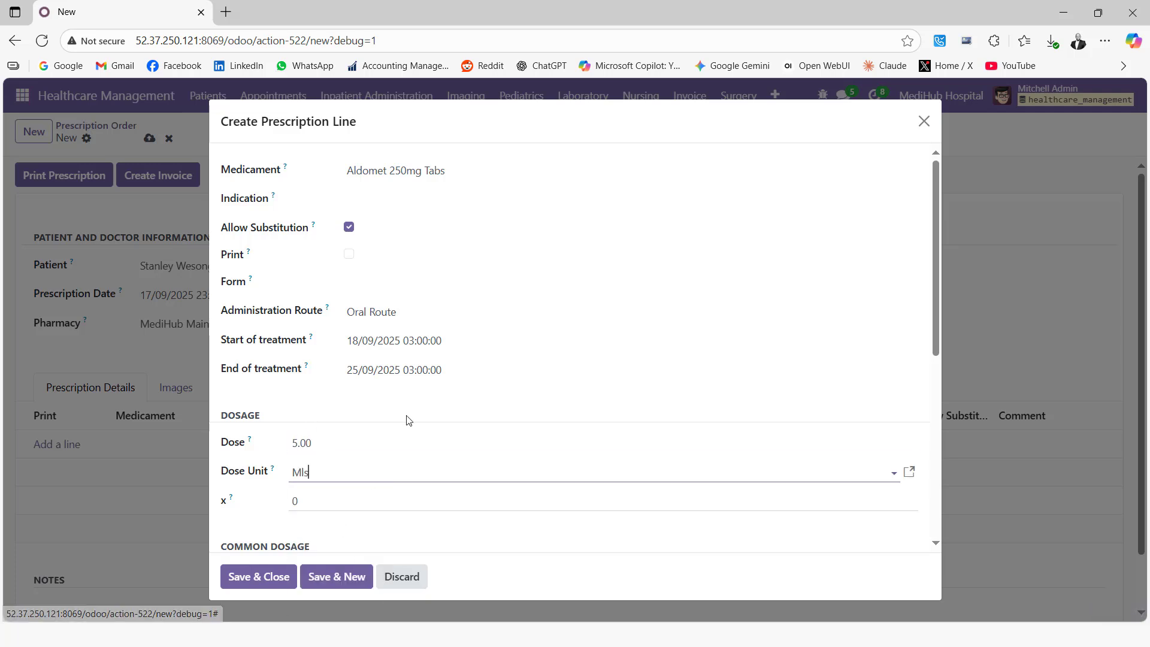
pyautogui.scroll(-3, 412, 384)
pyautogui.scroll(-2, 400, 400)
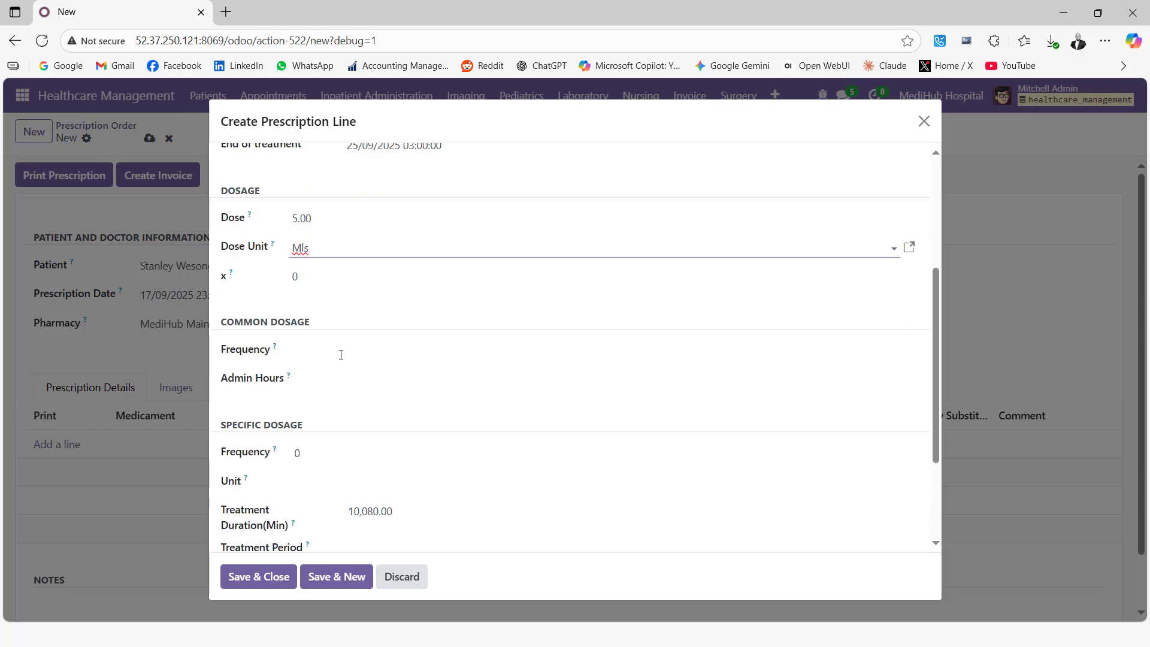
pyautogui.click(359, 350)
pyautogui.click(343, 378)
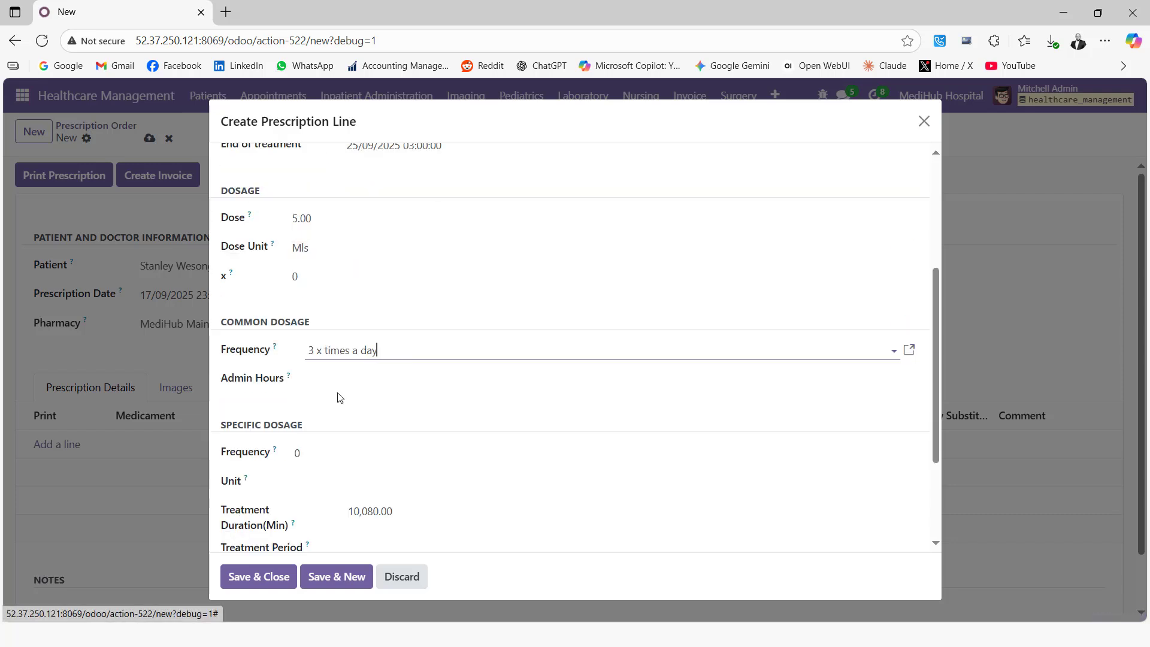
pyautogui.scroll(-2, 345, 412)
pyautogui.scroll(-2, 344, 406)
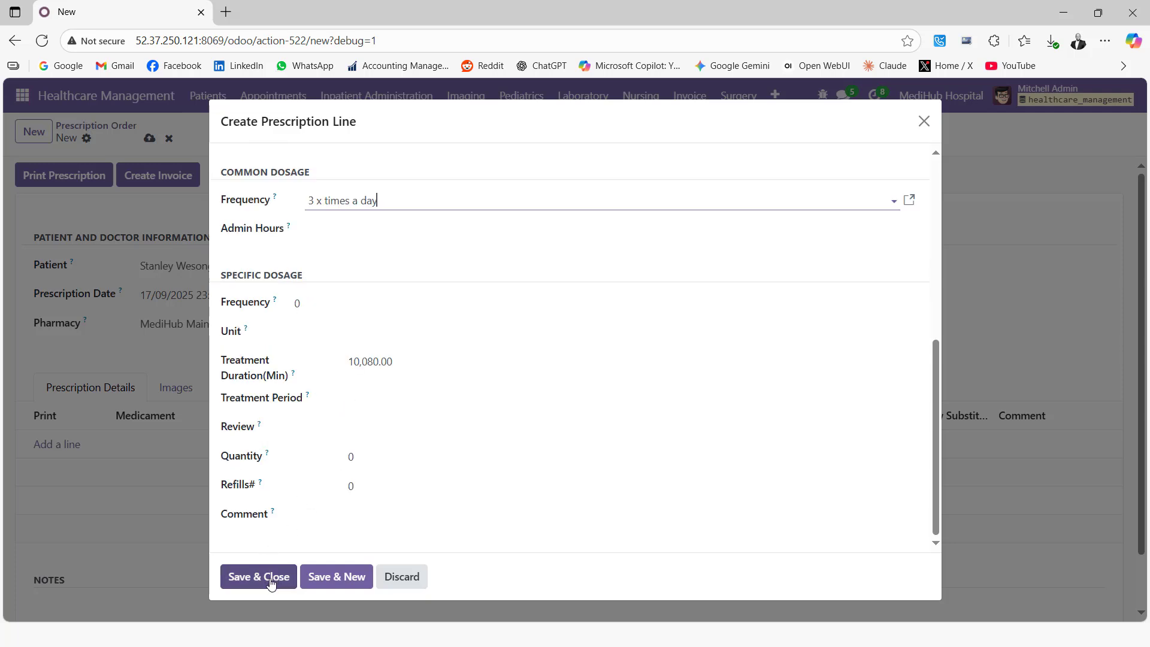
pyautogui.click(246, 576)
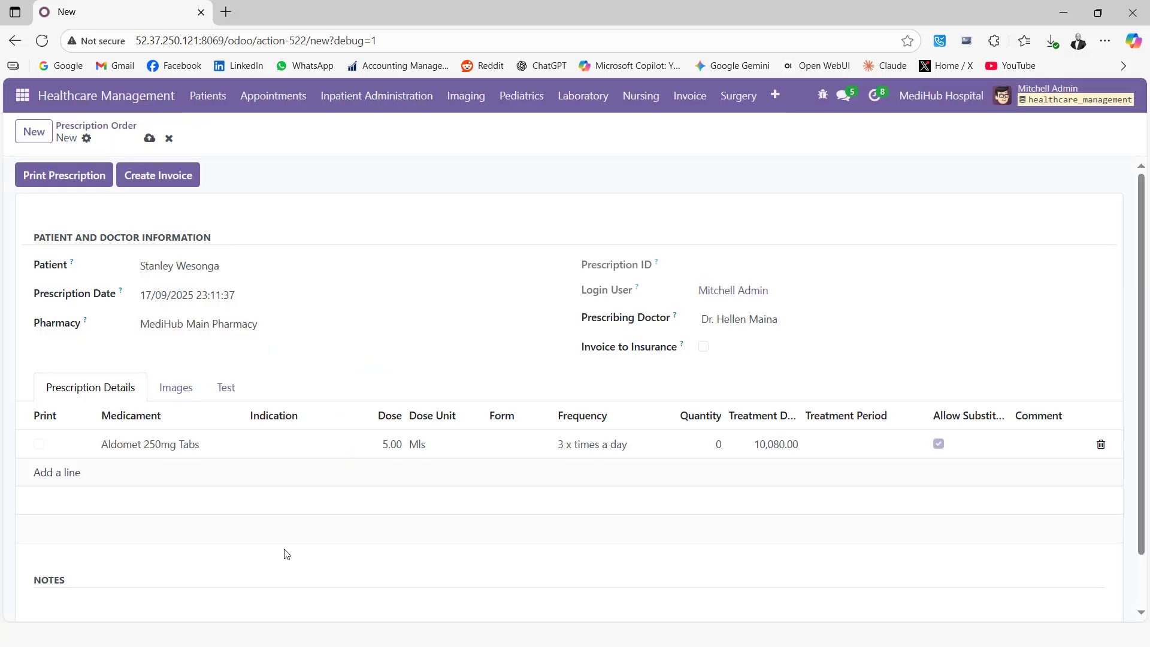
# Save prescription PRES2025/000003 and download and open its report as Prescription_2.pdf.
pyautogui.click(149, 138)
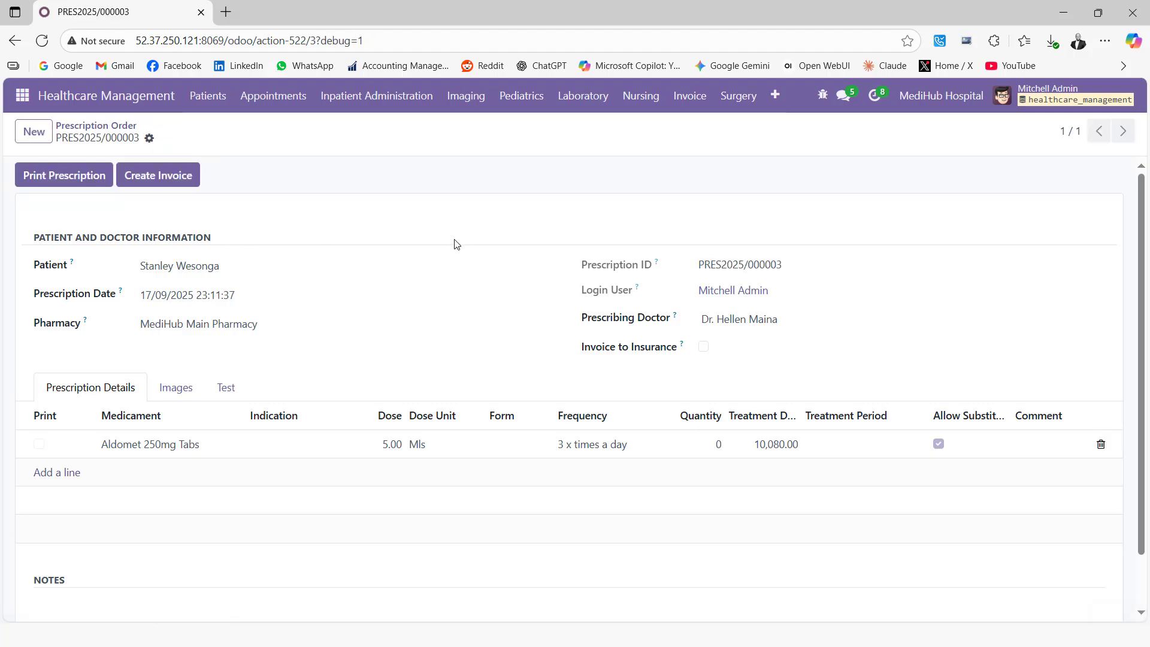
pyautogui.click(85, 175)
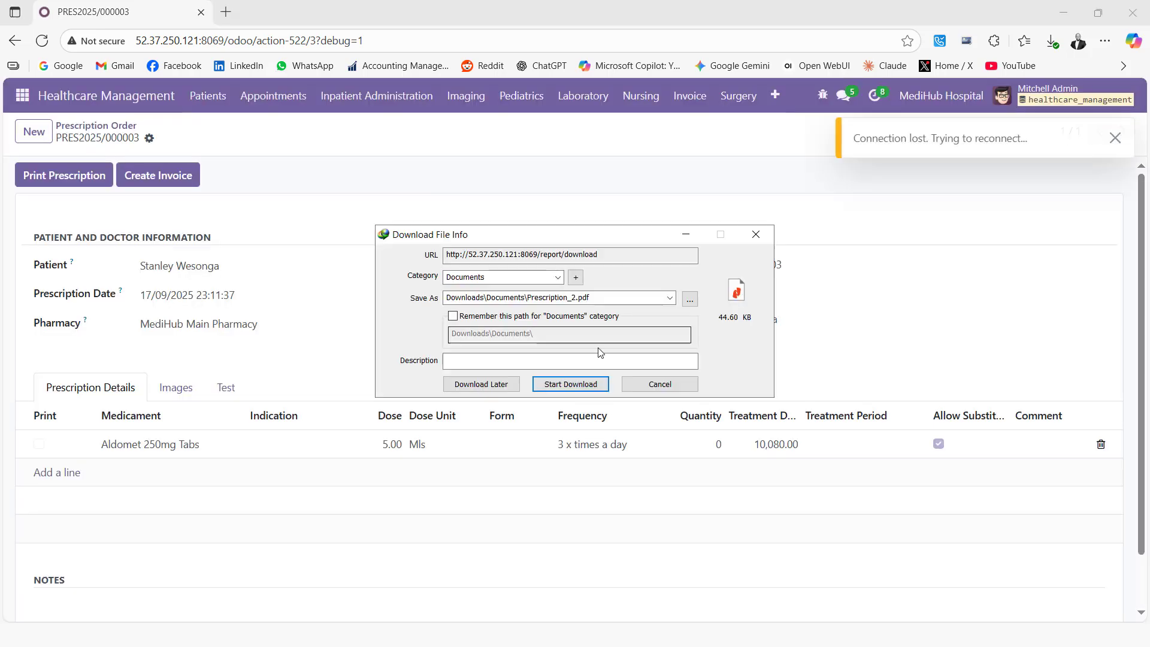
pyautogui.click(570, 384)
pyautogui.click(455, 365)
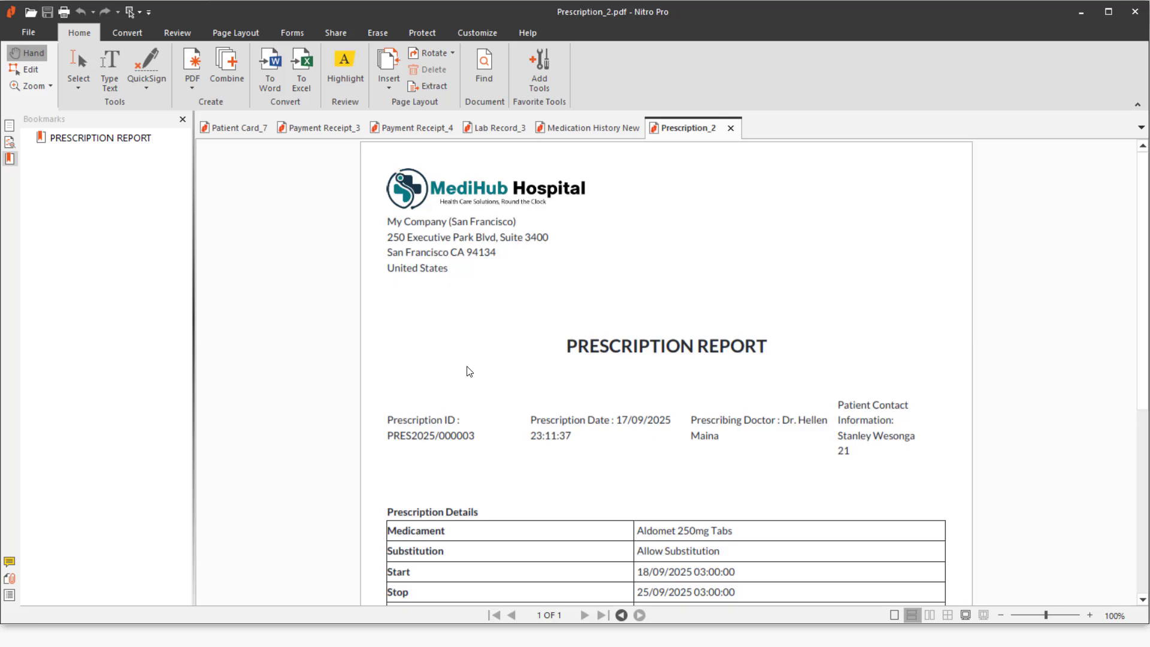
# Read through Prescription_2.pdf, then minimize Nitro Pro to return to the prescription.
pyautogui.scroll(-2, 500, 368)
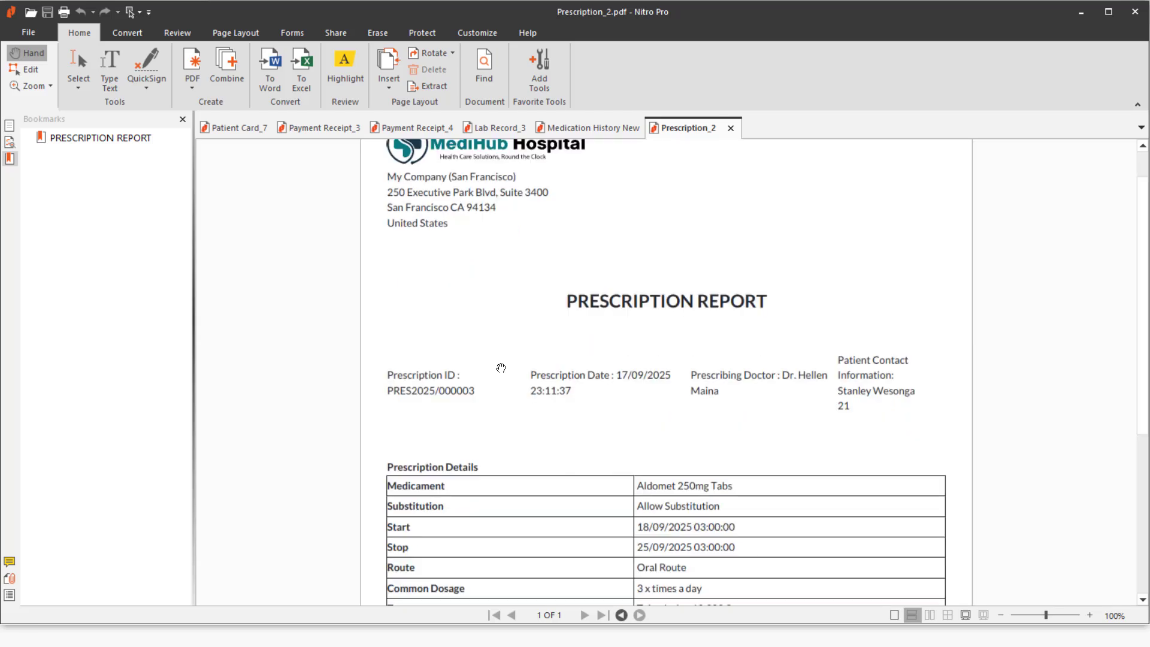
pyautogui.scroll(-3, 498, 373)
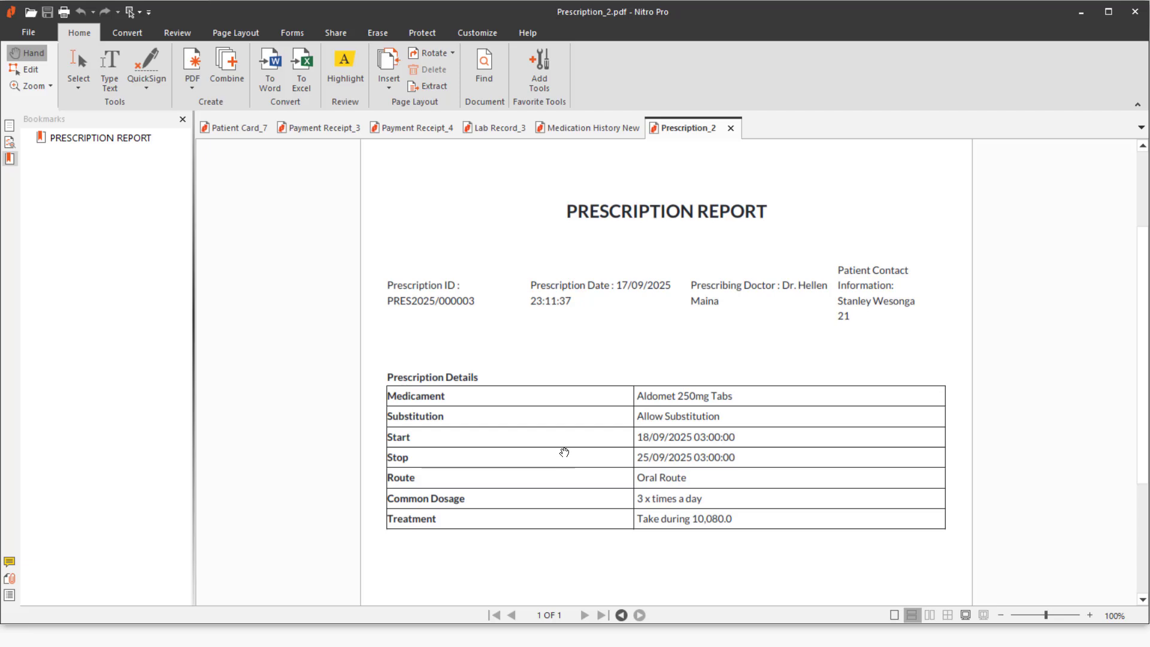
pyautogui.scroll(-6, 565, 452)
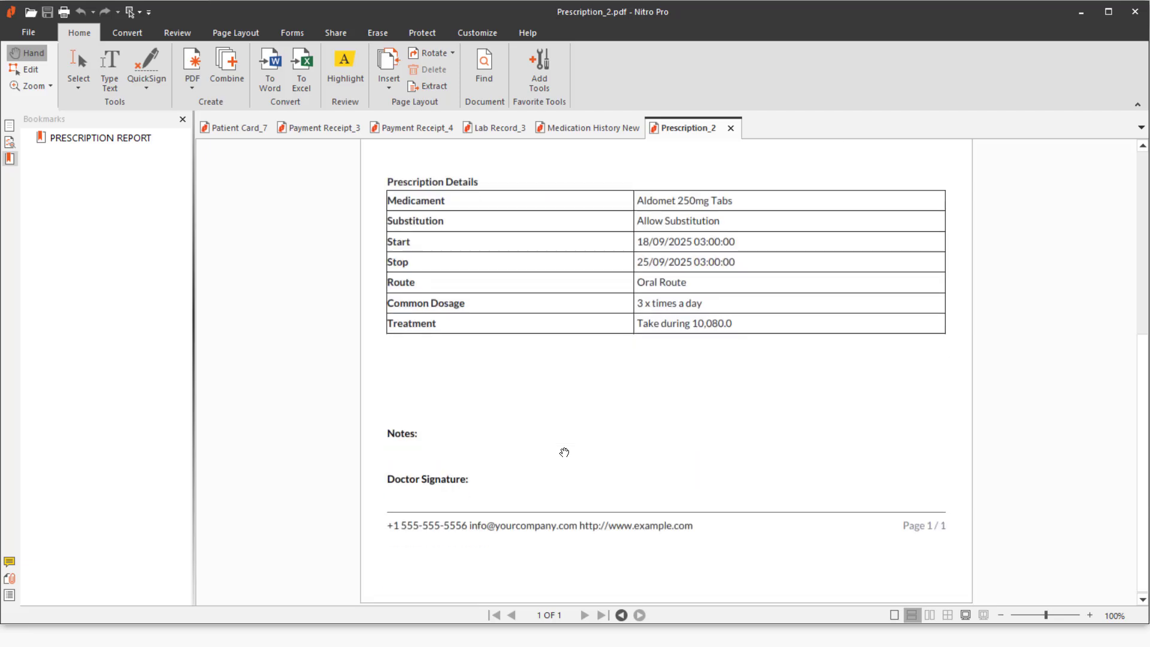
pyautogui.scroll(10, 458, 470)
pyautogui.scroll(-7, 459, 470)
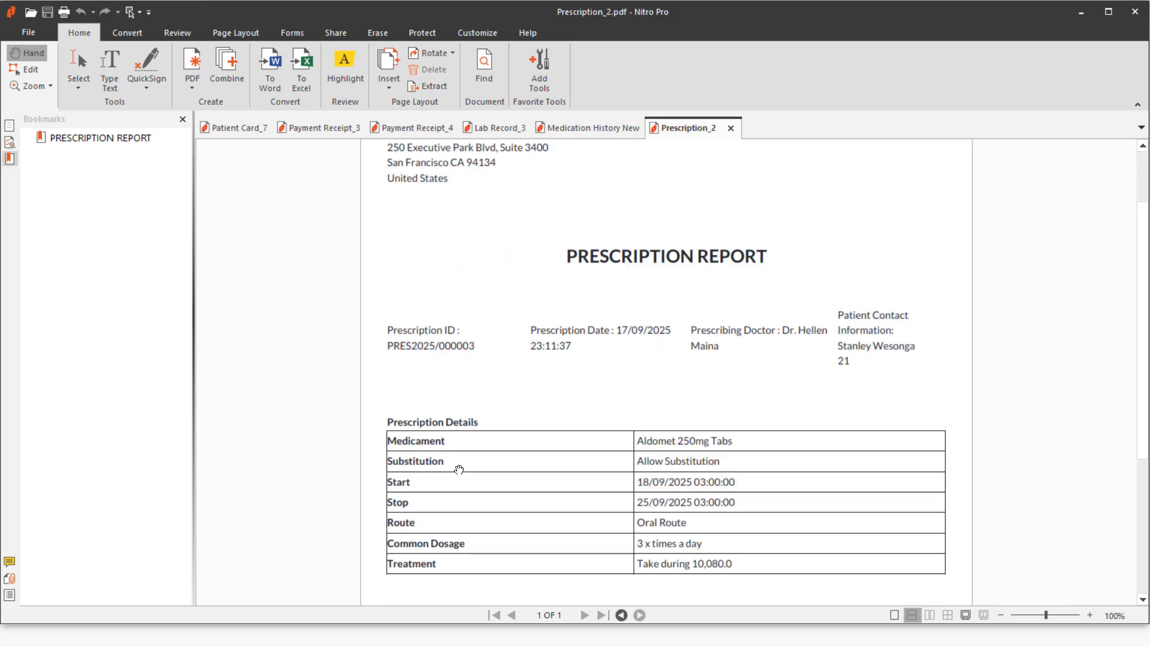
pyautogui.scroll(-3, 459, 470)
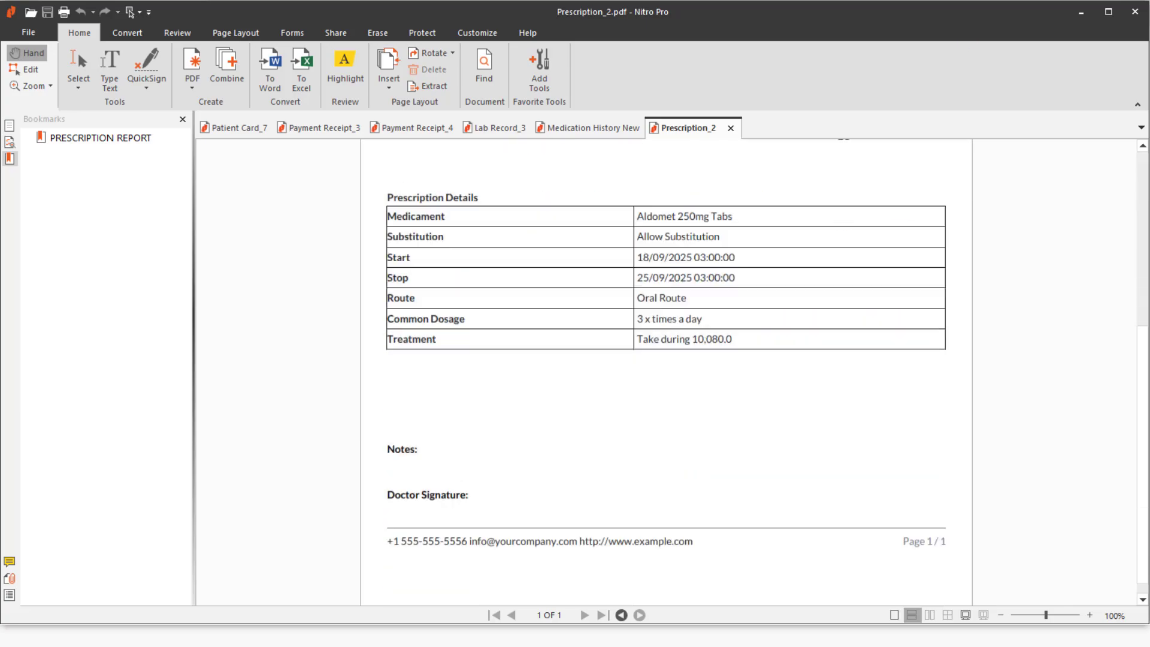
pyautogui.click(1081, 13)
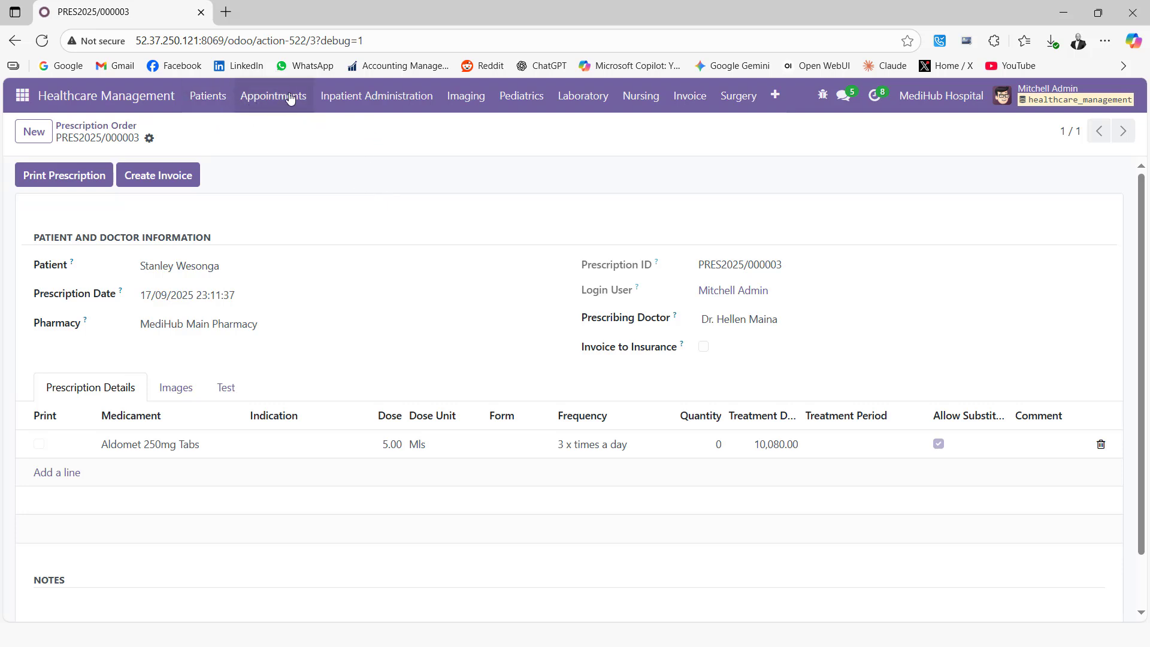
# Open the Patients list from the Patients menu and start a new patient record.
pyautogui.click(371, 101)
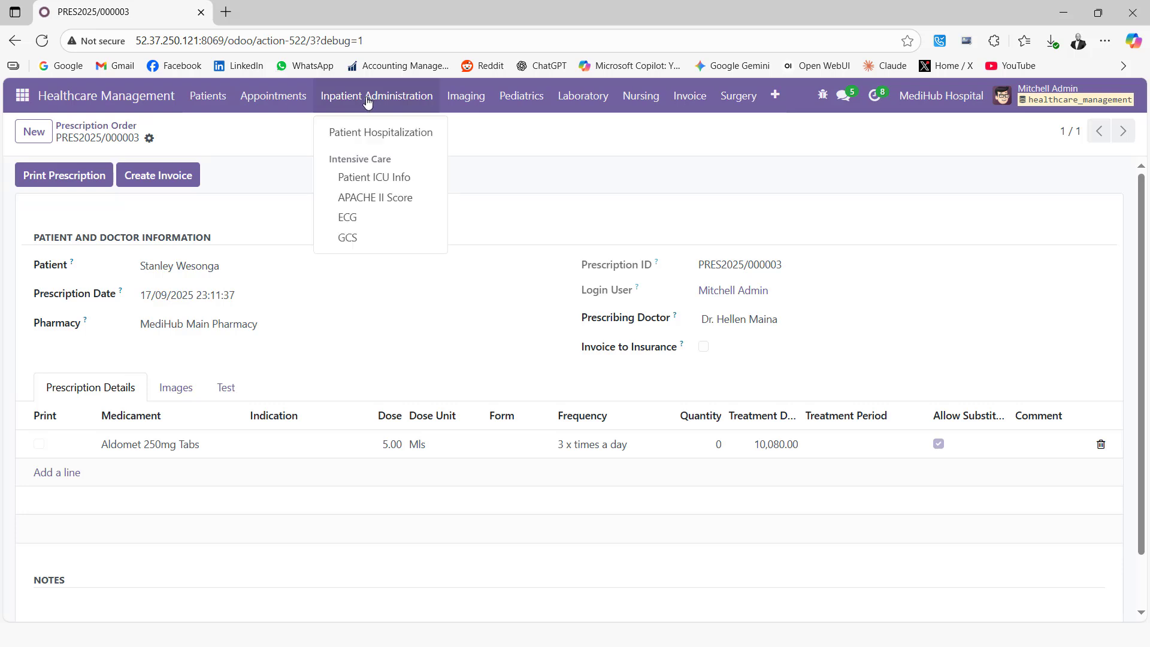
pyautogui.moveTo(206, 99)
pyautogui.click(206, 135)
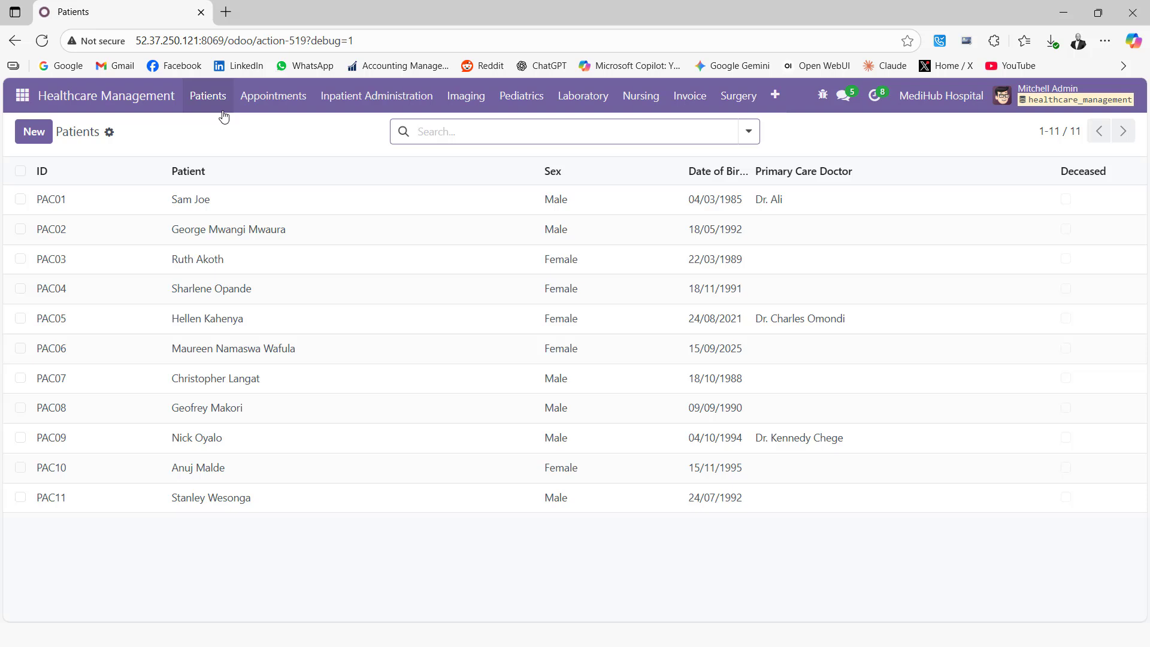
pyautogui.click(36, 132)
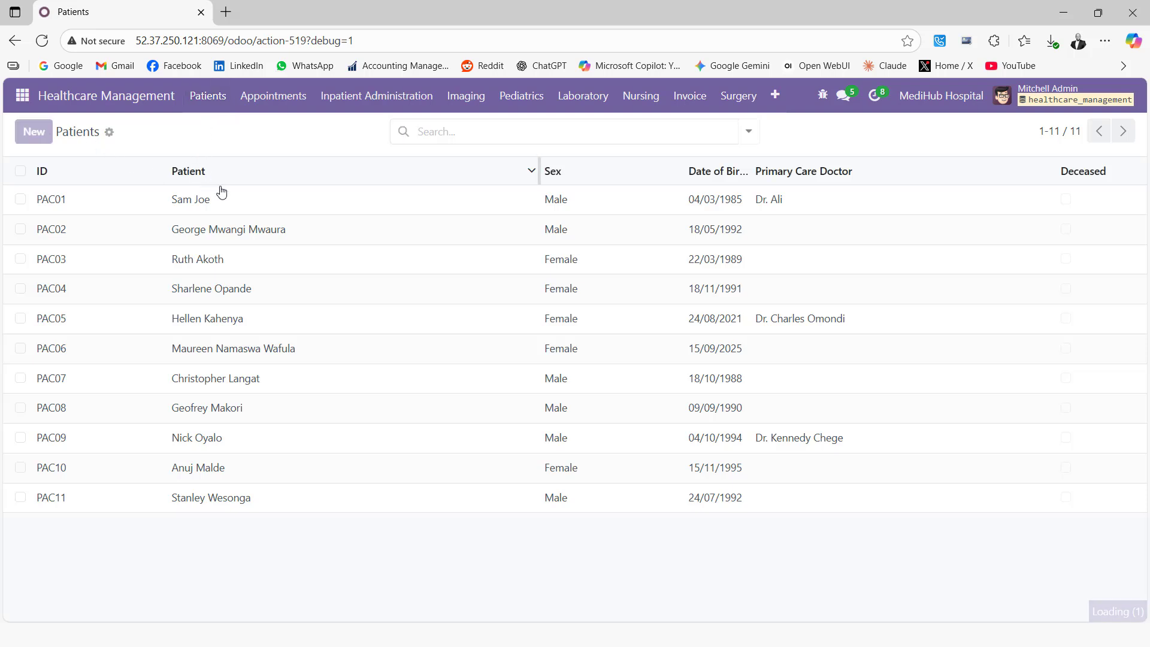
# Create a new contact with the patient's full name, tick Patient on its Medical tab, and save.
pyautogui.click(209, 277)
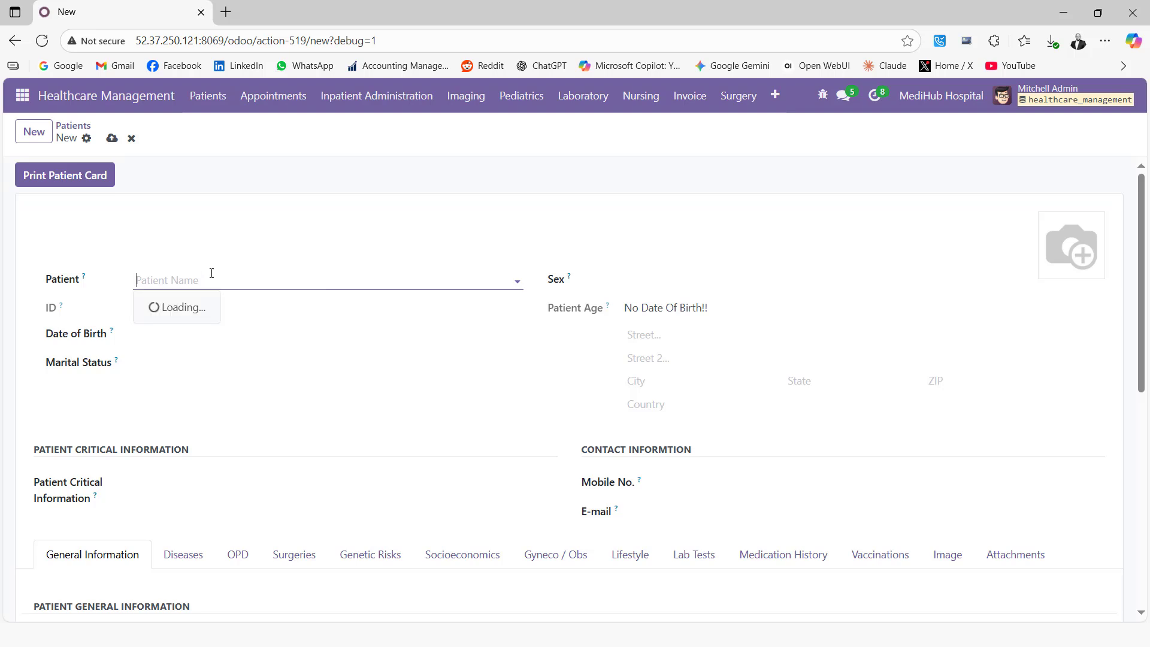
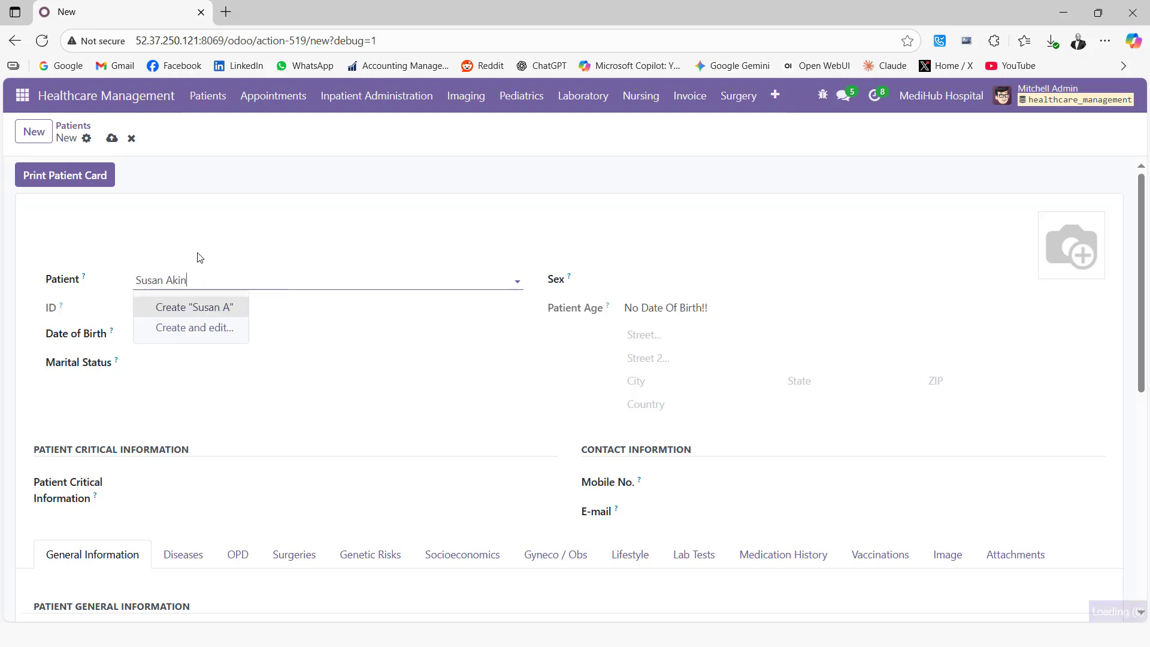
pyautogui.click(214, 324)
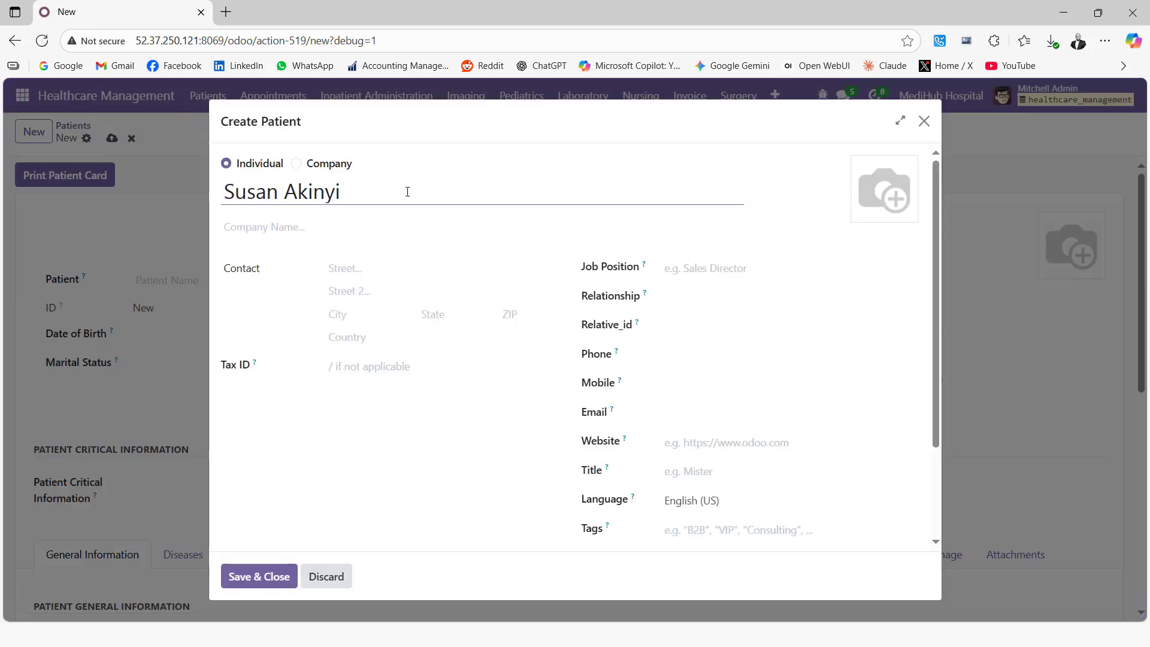
pyautogui.scroll(-2, 497, 359)
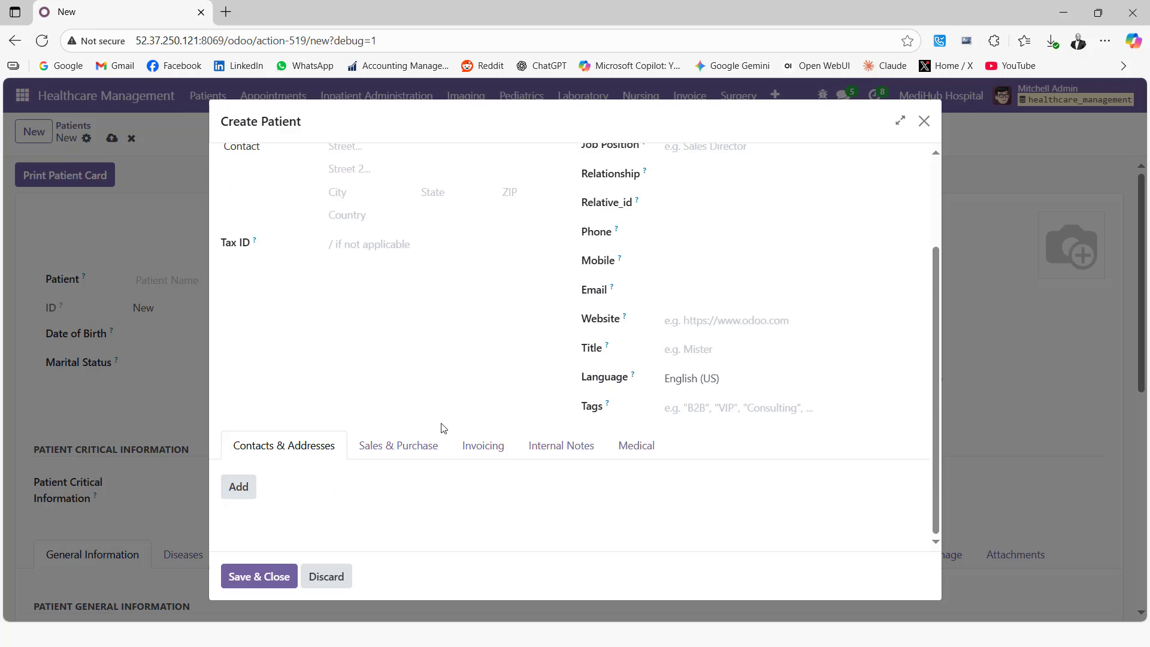
pyautogui.click(626, 449)
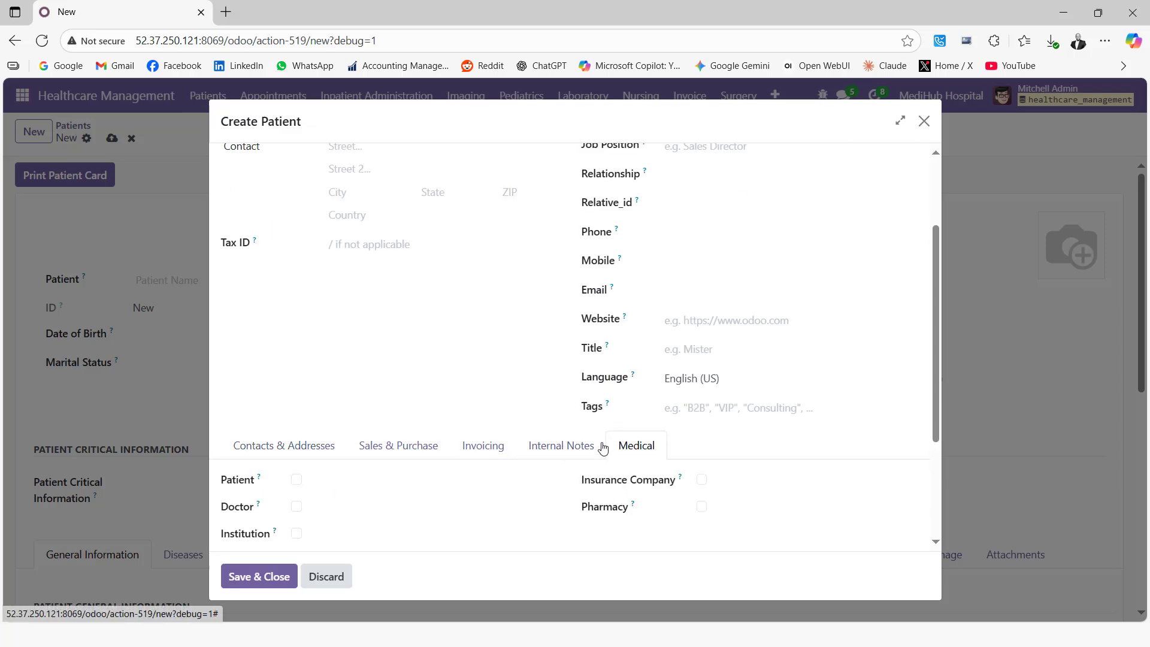
pyautogui.click(297, 480)
pyautogui.scroll(3, 449, 293)
pyautogui.scroll(-3, 444, 324)
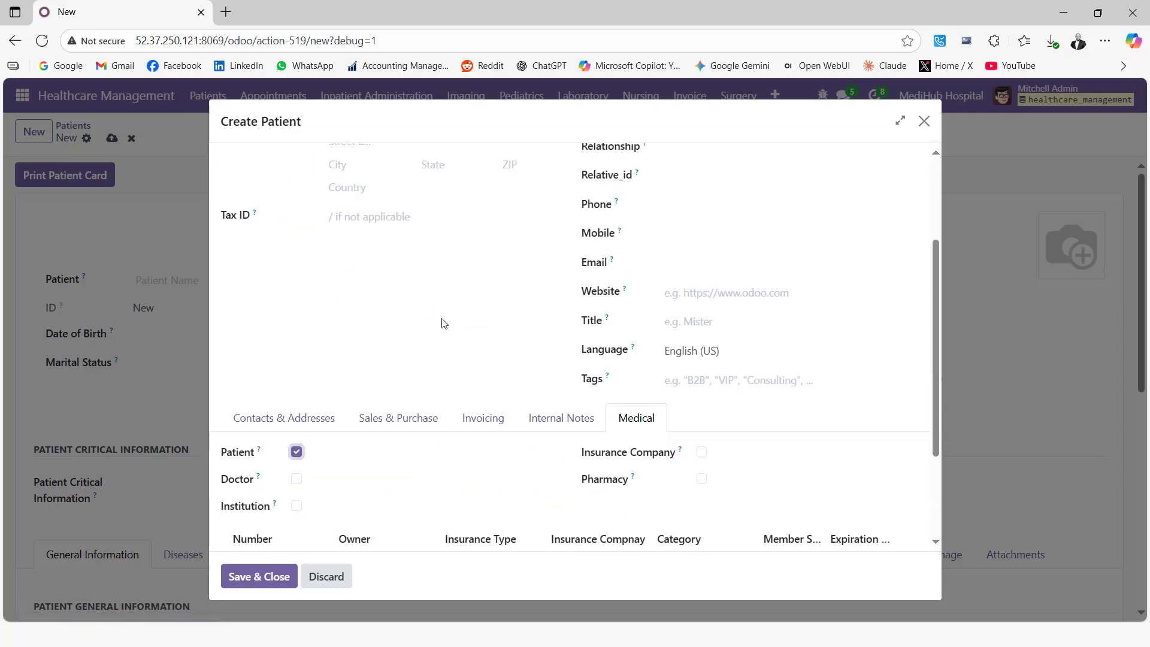
pyautogui.scroll(-1, 444, 323)
pyautogui.click(242, 577)
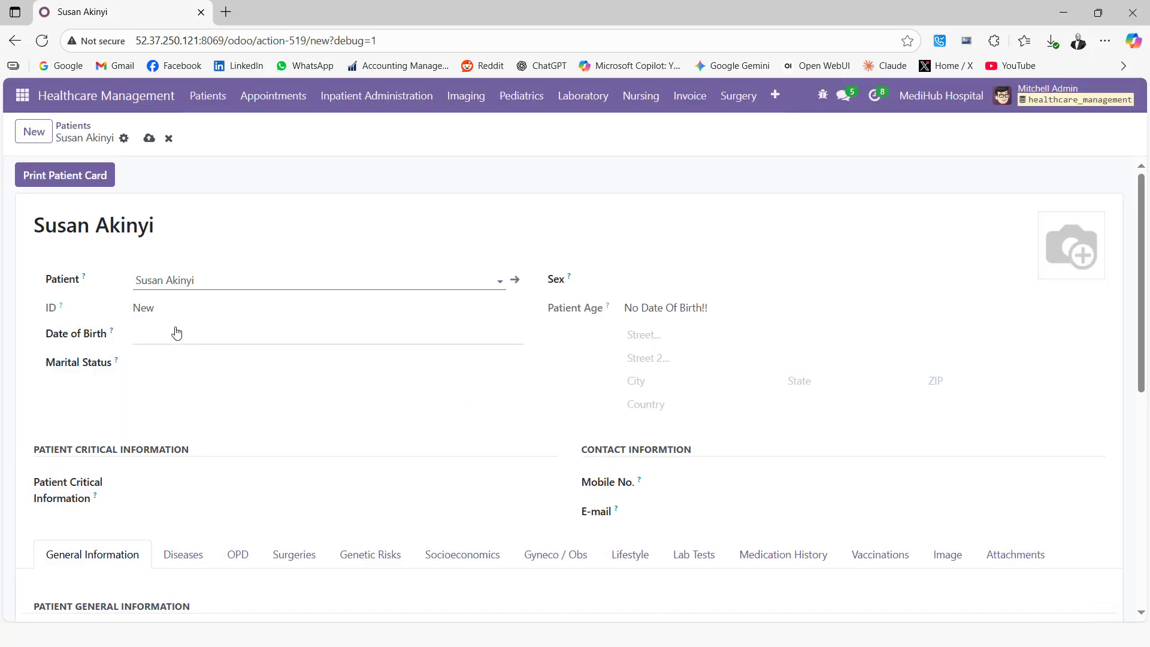
# Set the patient's date of birth to 28/05/1989.
pyautogui.click(176, 334)
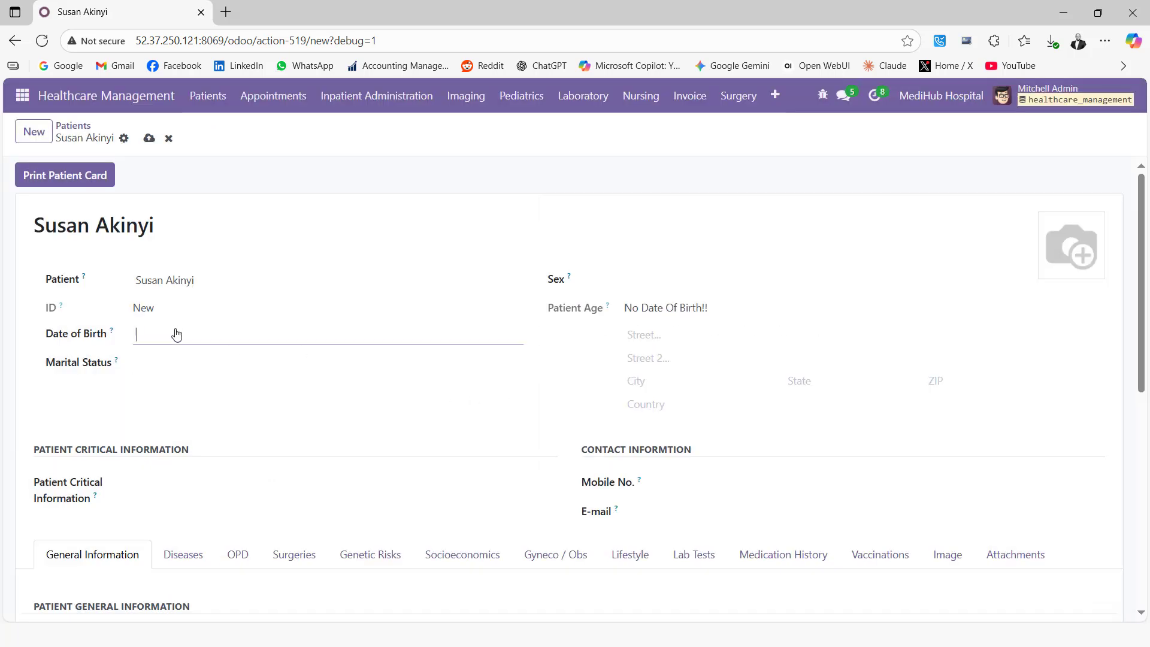
pyautogui.click(683, 225)
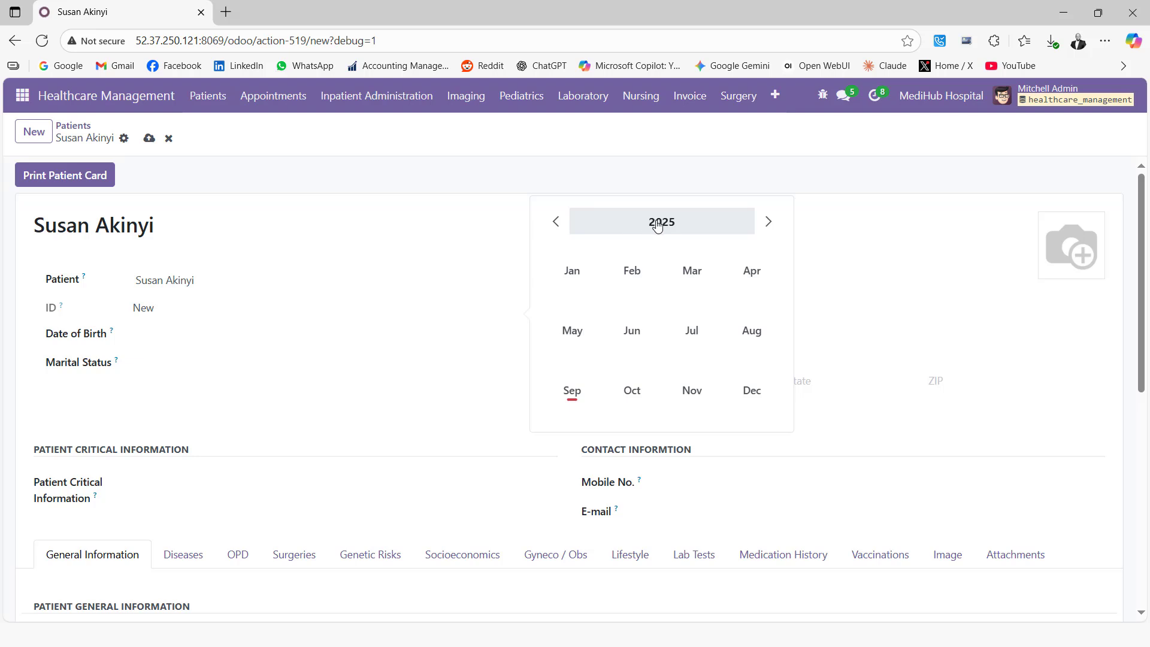
pyautogui.click(662, 225)
pyautogui.click(578, 273)
pyautogui.click(666, 227)
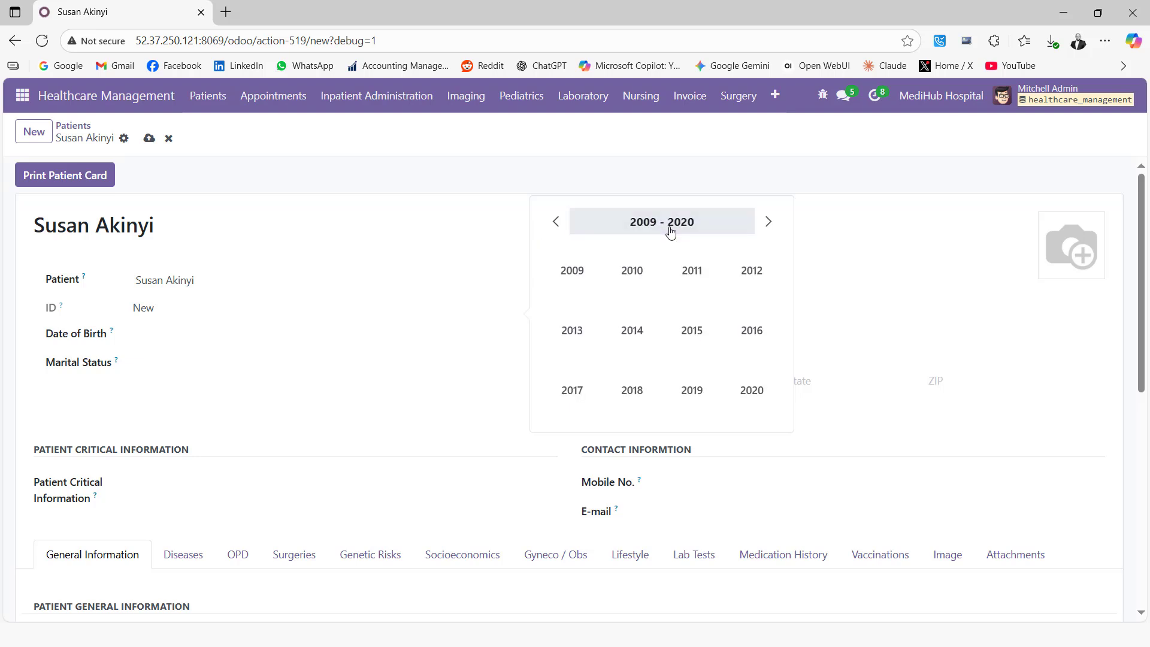
pyautogui.click(648, 226)
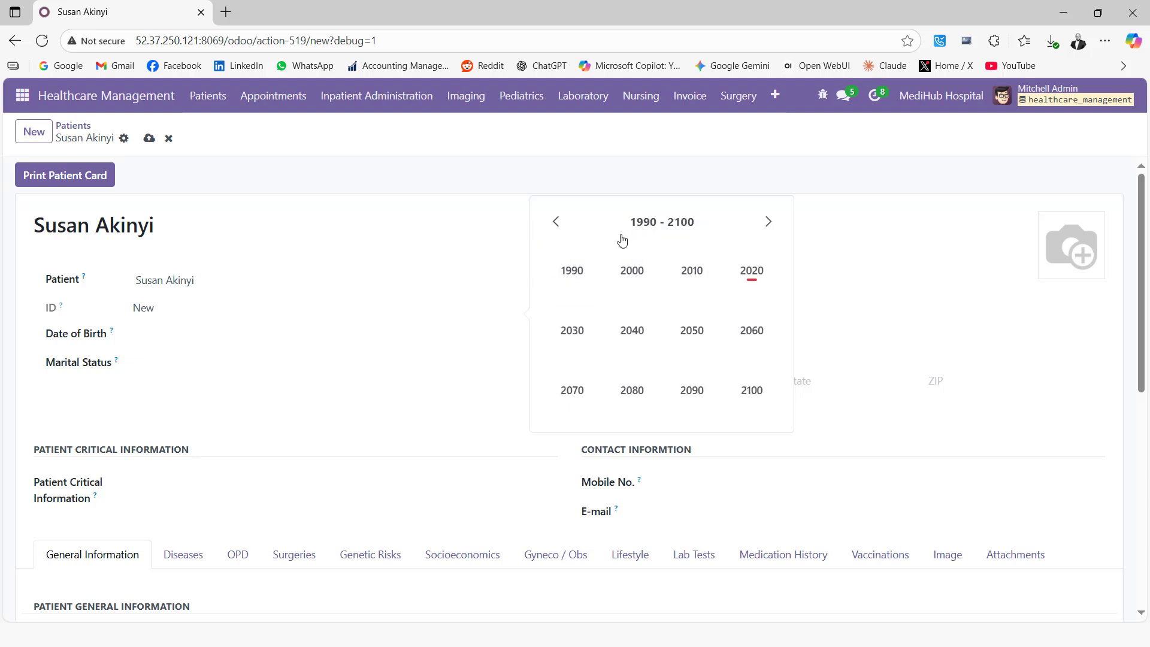
pyautogui.click(578, 273)
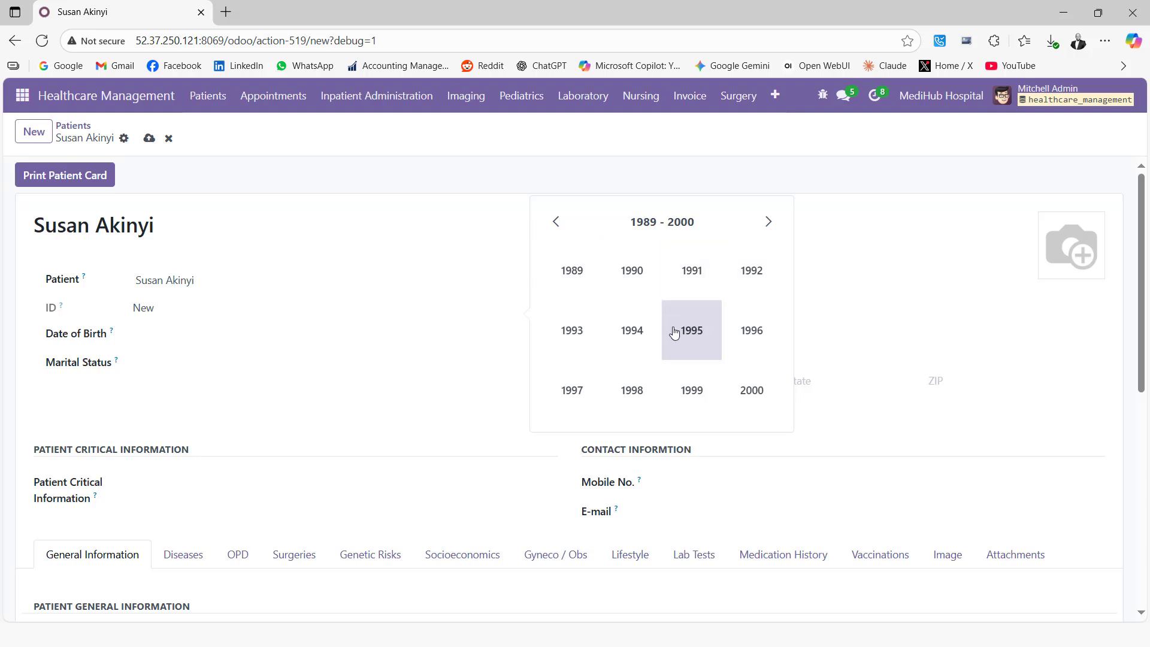
pyautogui.click(575, 270)
pyautogui.click(584, 333)
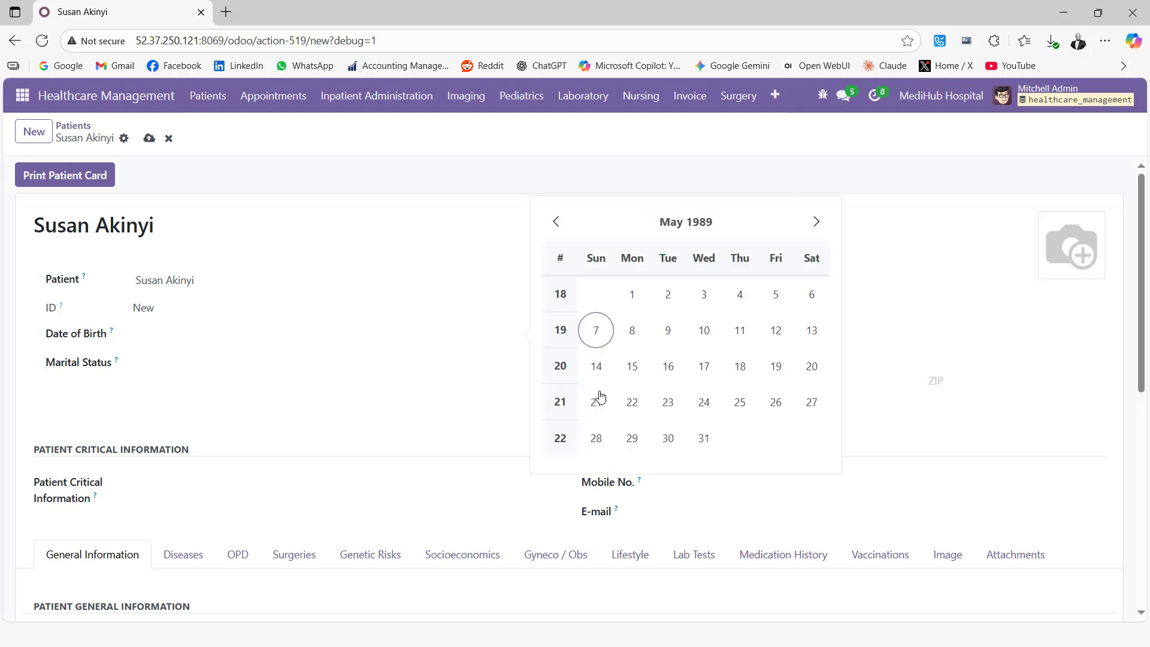
pyautogui.click(598, 436)
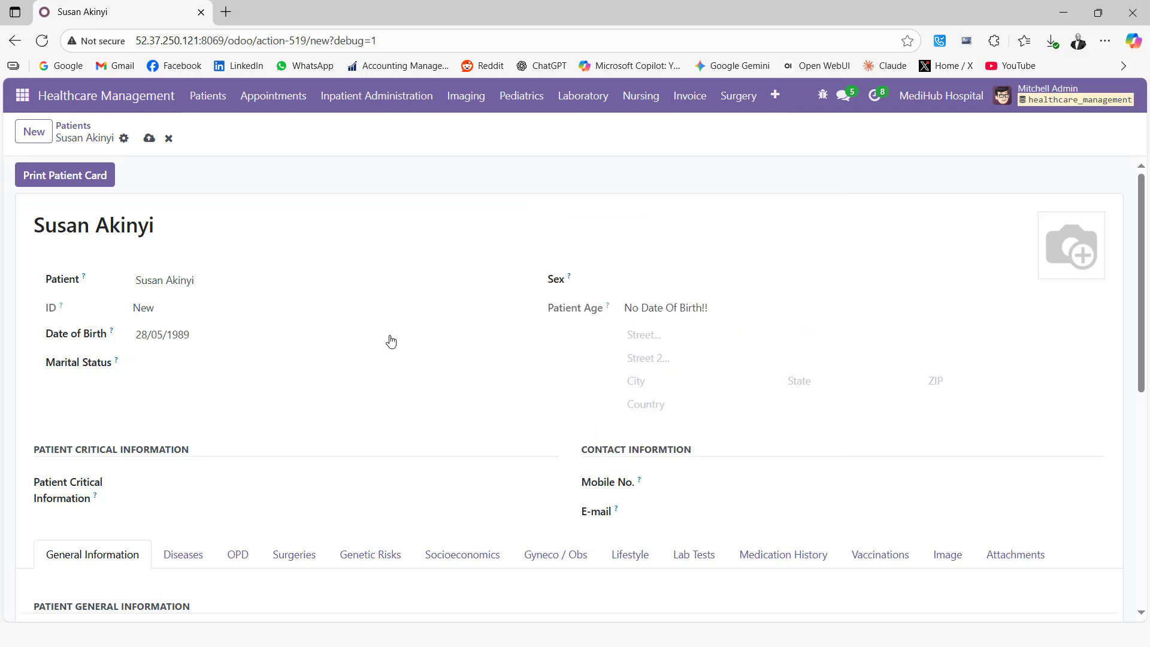
# Set marital status to Married and sex to Female.
pyautogui.click(192, 364)
pyautogui.click(182, 429)
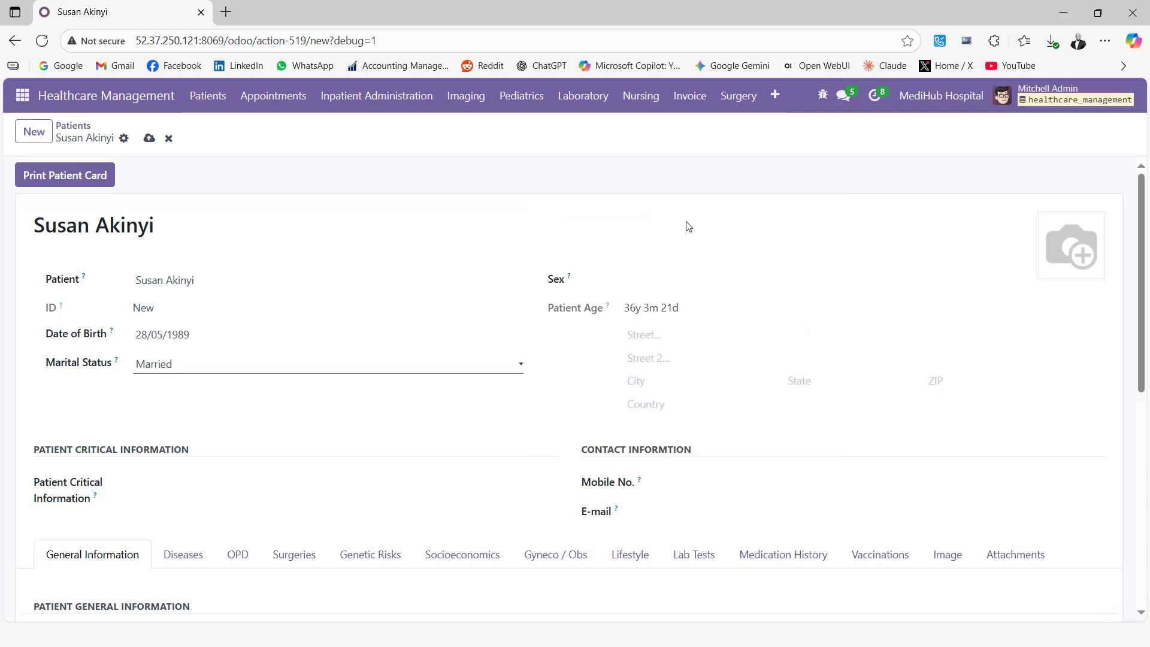
pyautogui.click(677, 282)
pyautogui.click(668, 340)
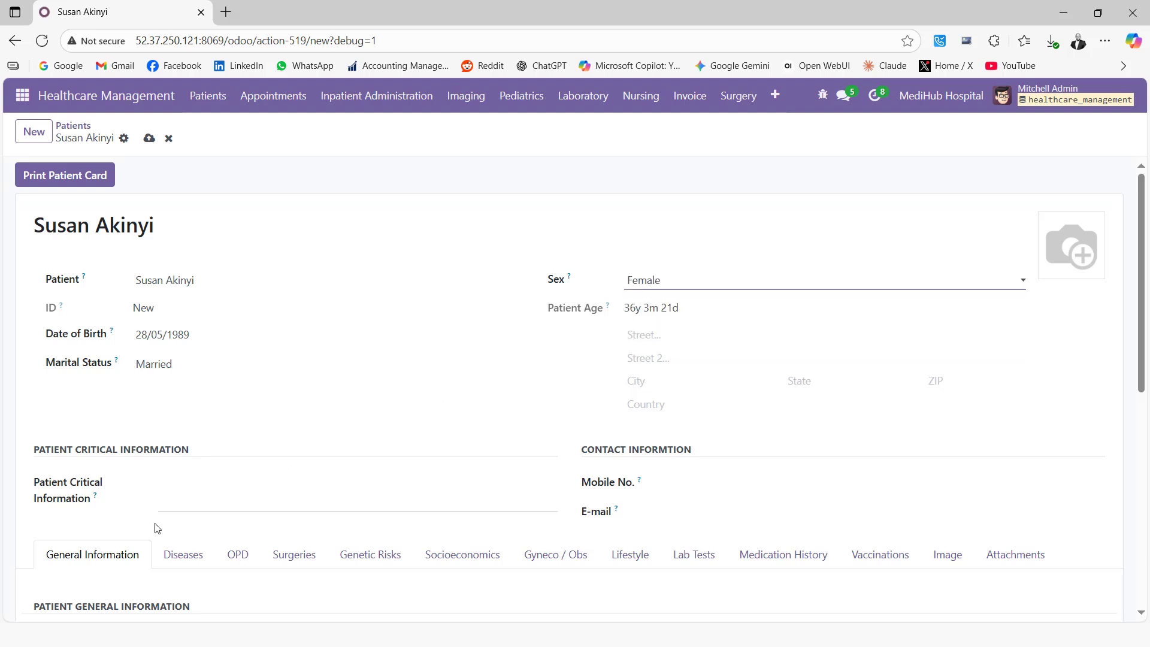
pyautogui.scroll(-1, 154, 492)
# Set the patient's blood type to AB, ethnic group to African and insurance to Britam Insurance.
pyautogui.scroll(-1, 150, 393)
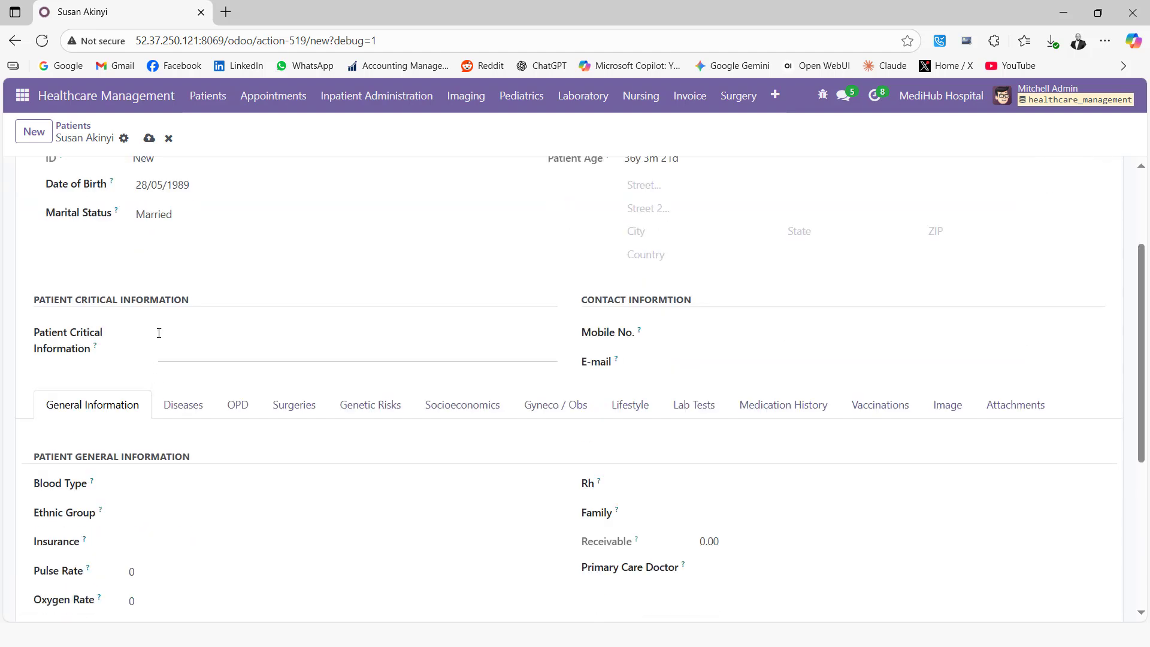
pyautogui.click(187, 345)
pyautogui.click(168, 486)
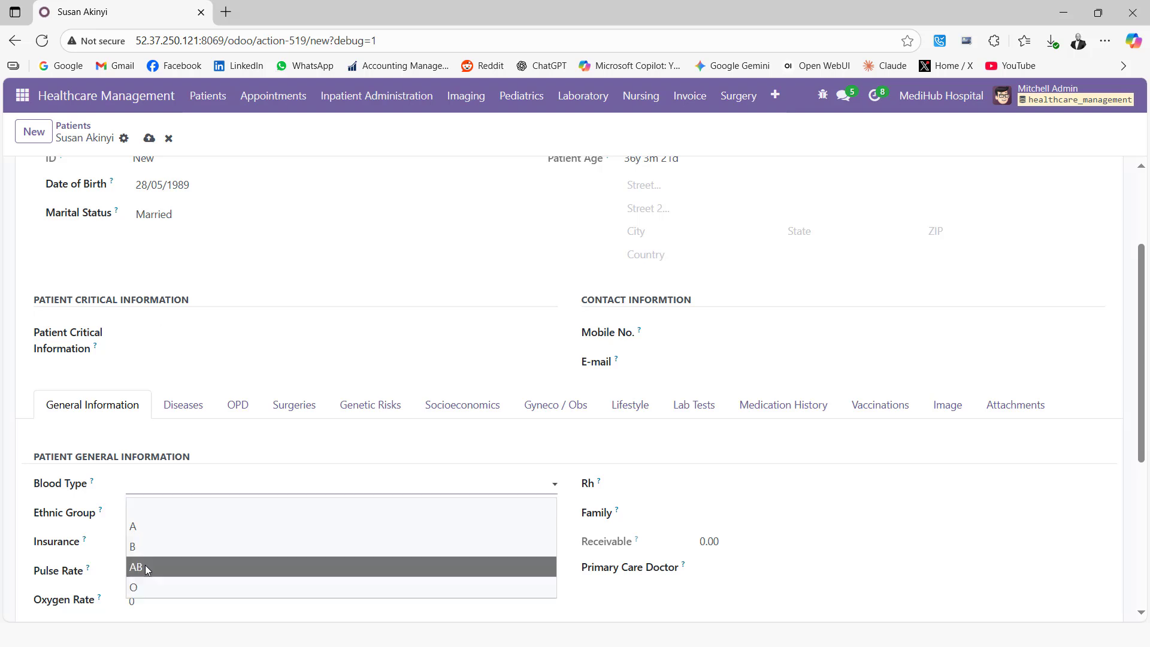
pyautogui.click(145, 565)
pyautogui.click(164, 517)
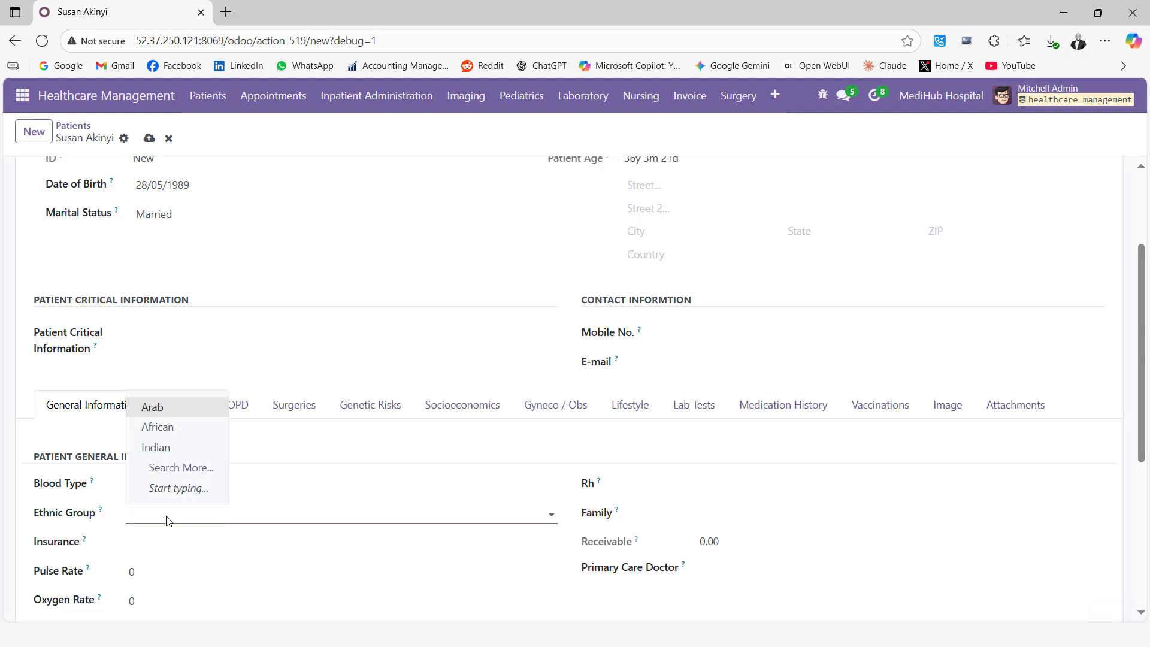
pyautogui.click(158, 427)
pyautogui.scroll(-1, 162, 539)
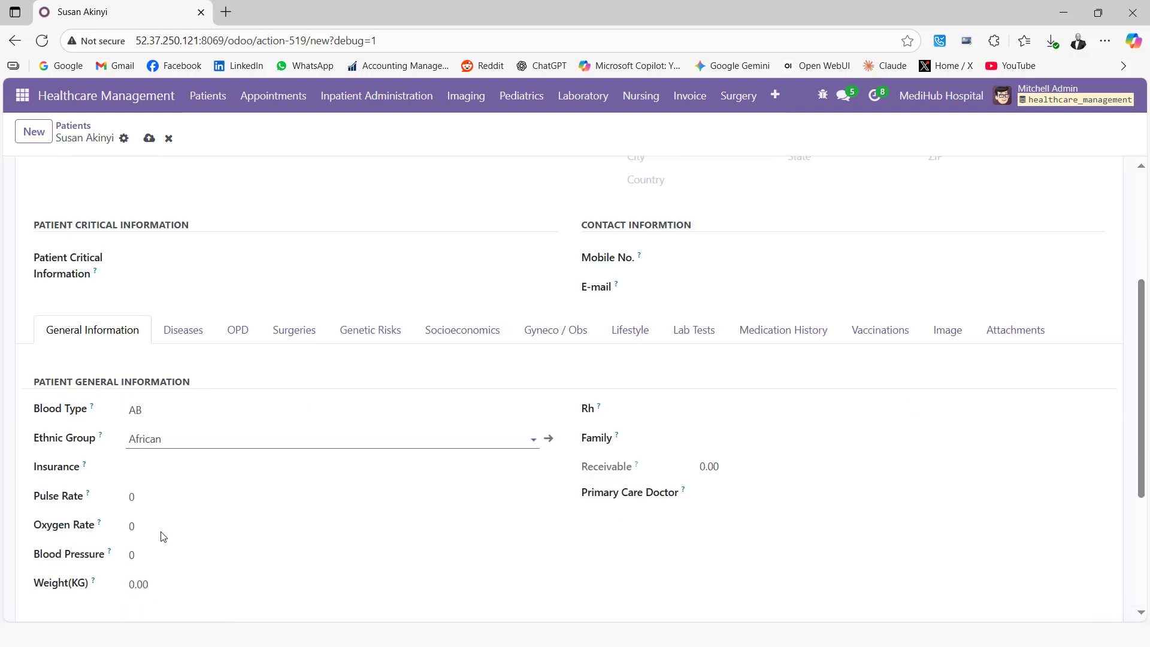
pyautogui.click(148, 471)
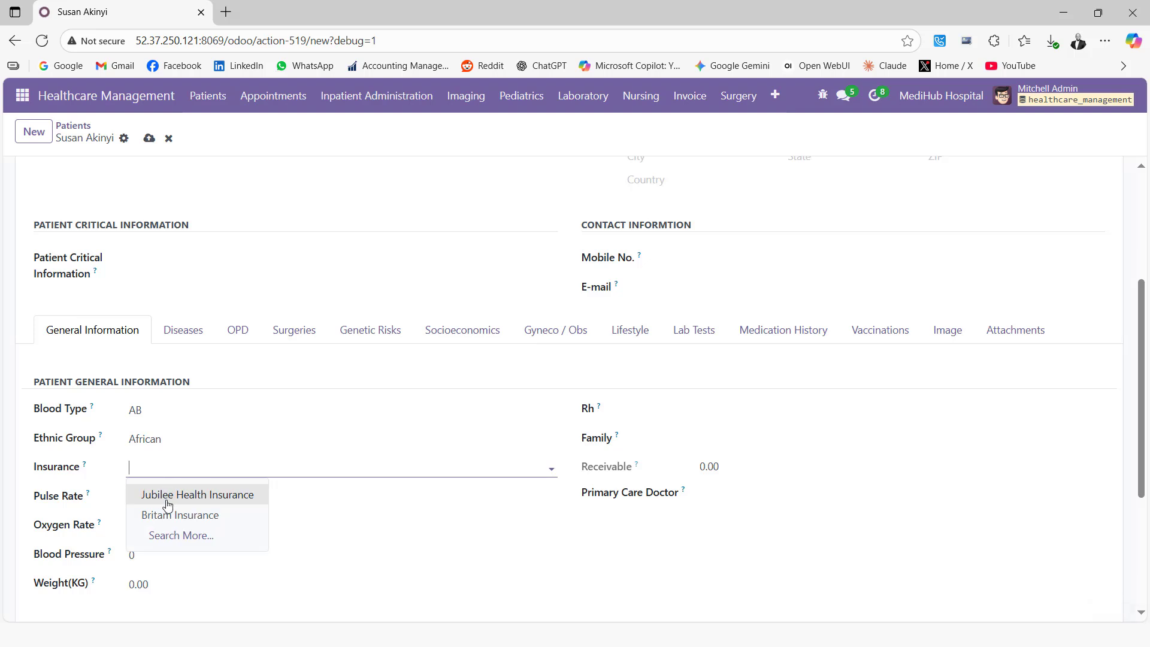
pyautogui.click(150, 515)
# Enter vitals: pulse 60, oxygen 70, blood pressure 80 and weight 90.
pyautogui.click(158, 498)
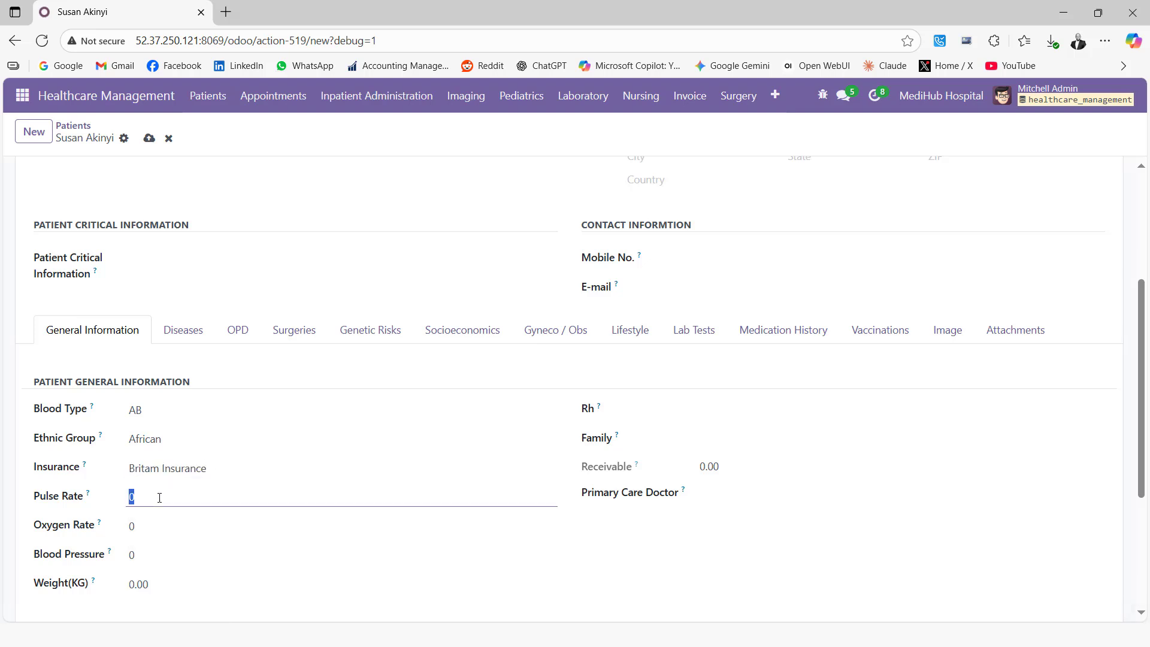
pyautogui.write('60')
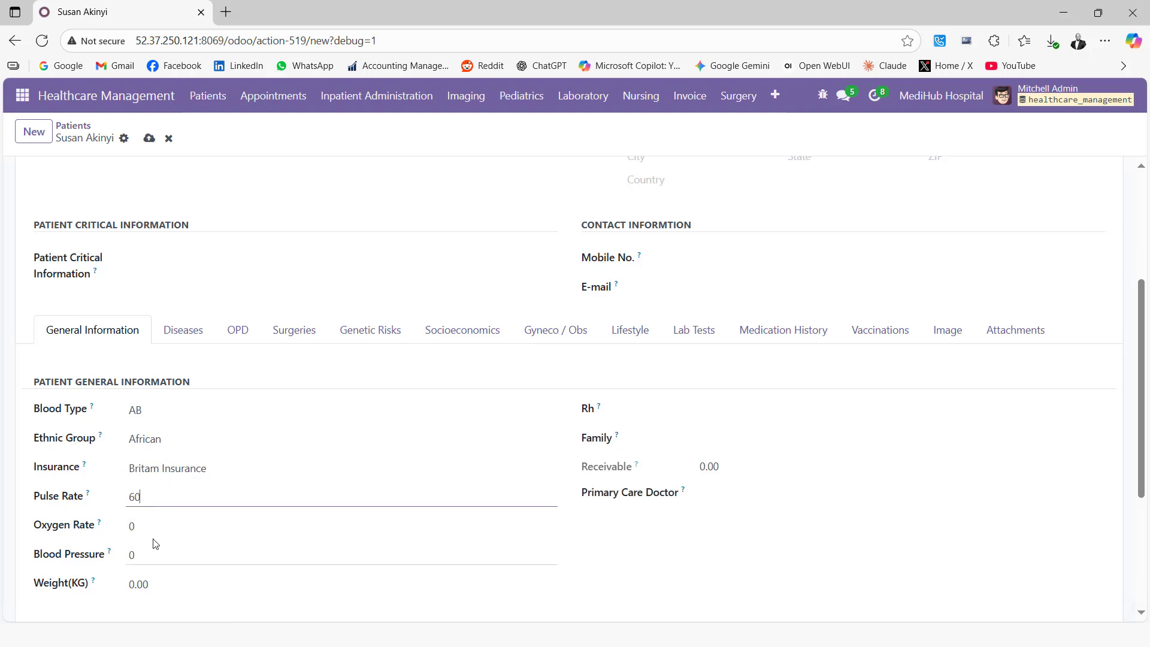
pyautogui.click(147, 532)
pyautogui.write('70')
pyautogui.click(146, 557)
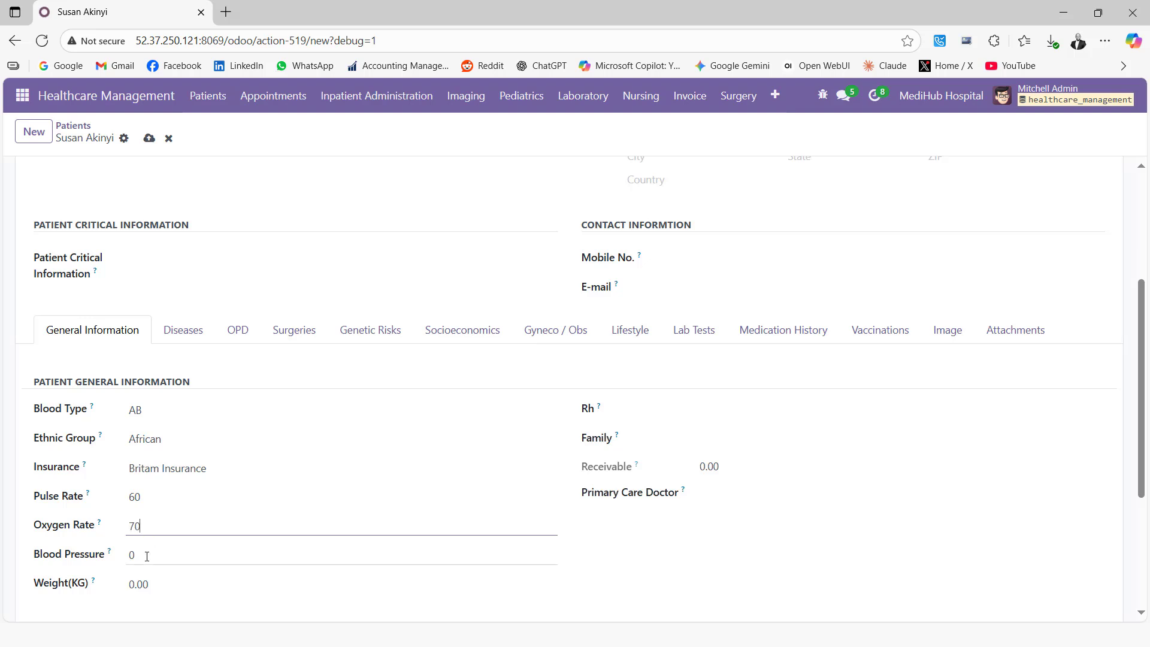
pyautogui.write('80')
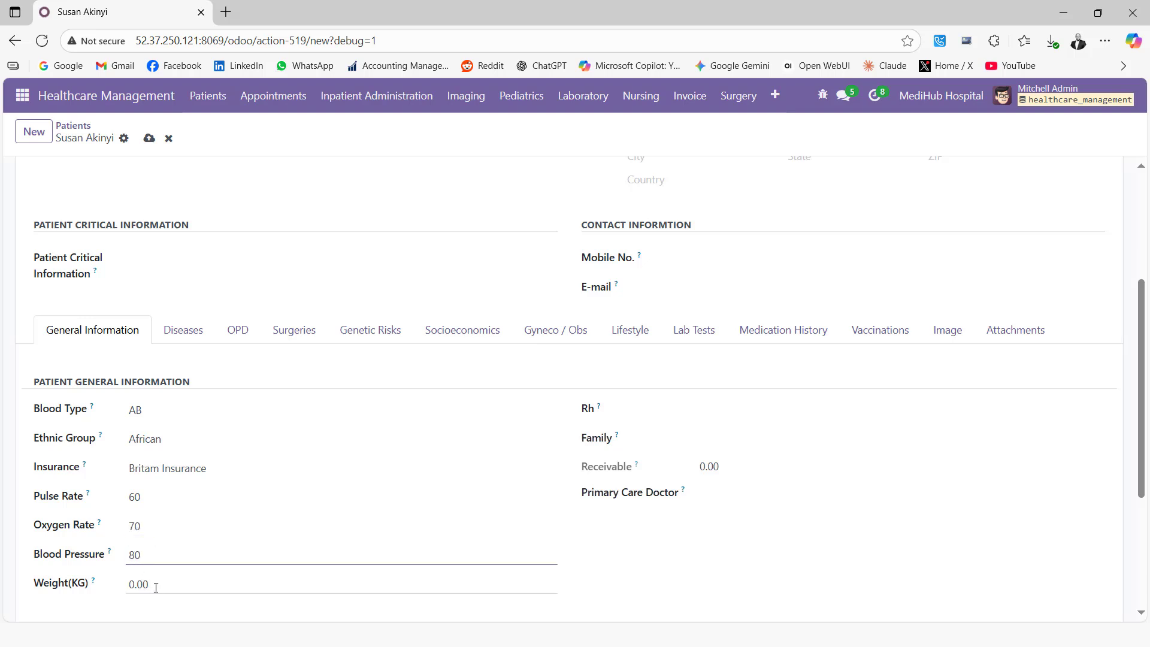
pyautogui.click(155, 587)
pyautogui.write('90')
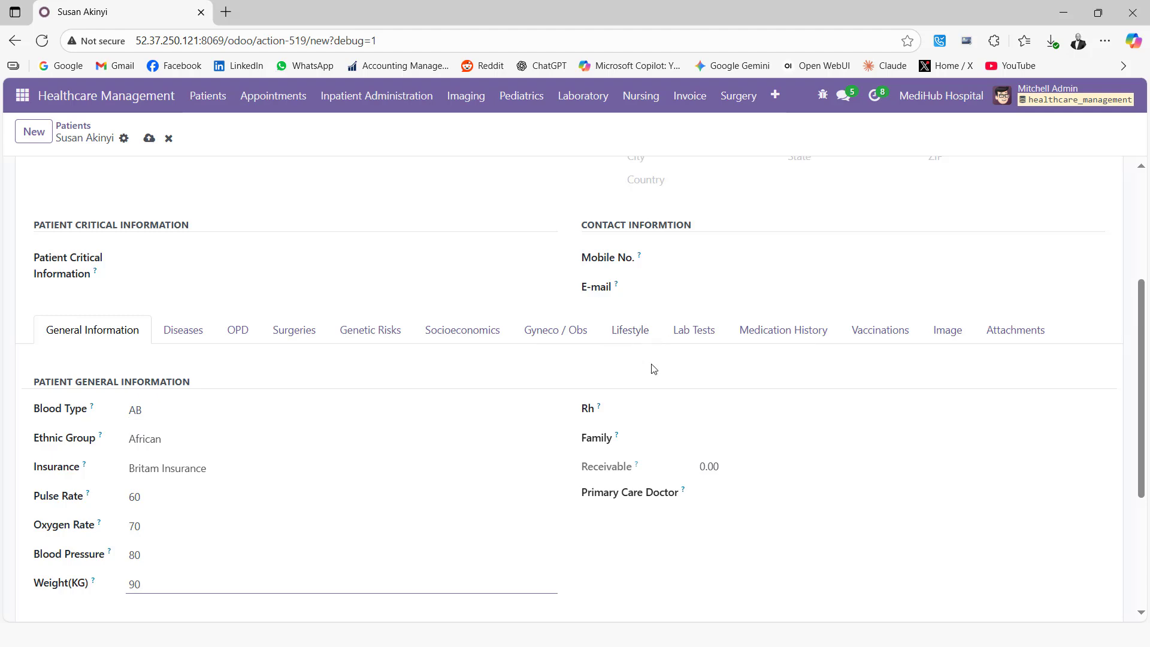
pyautogui.scroll(-4, 656, 429)
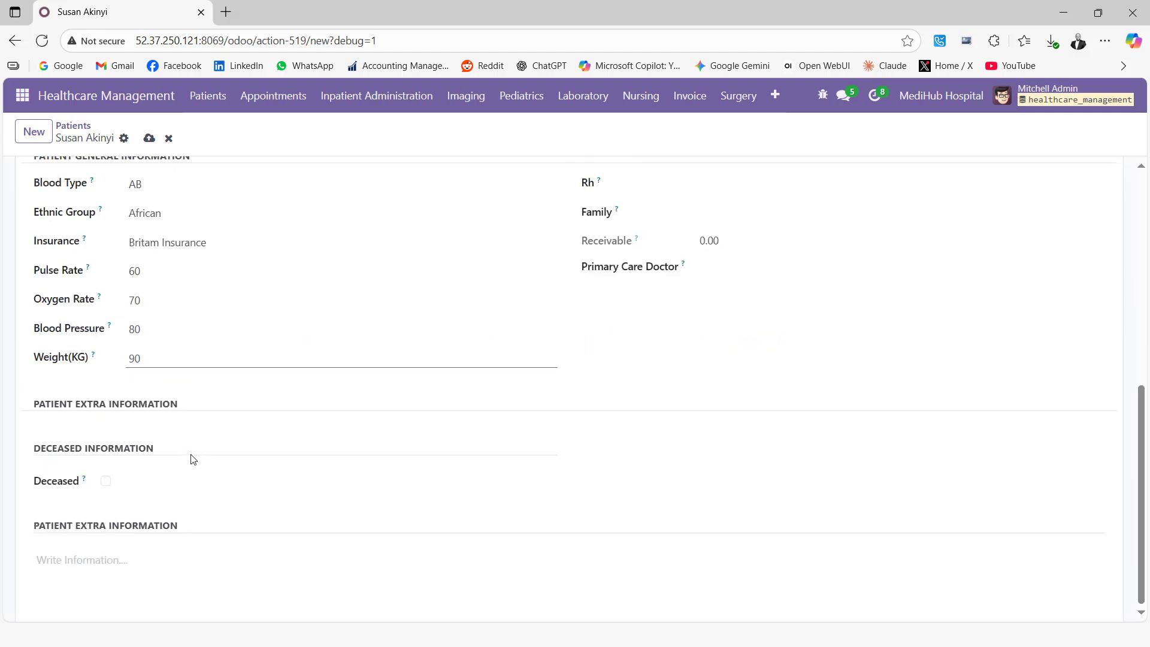
pyautogui.scroll(8, 191, 459)
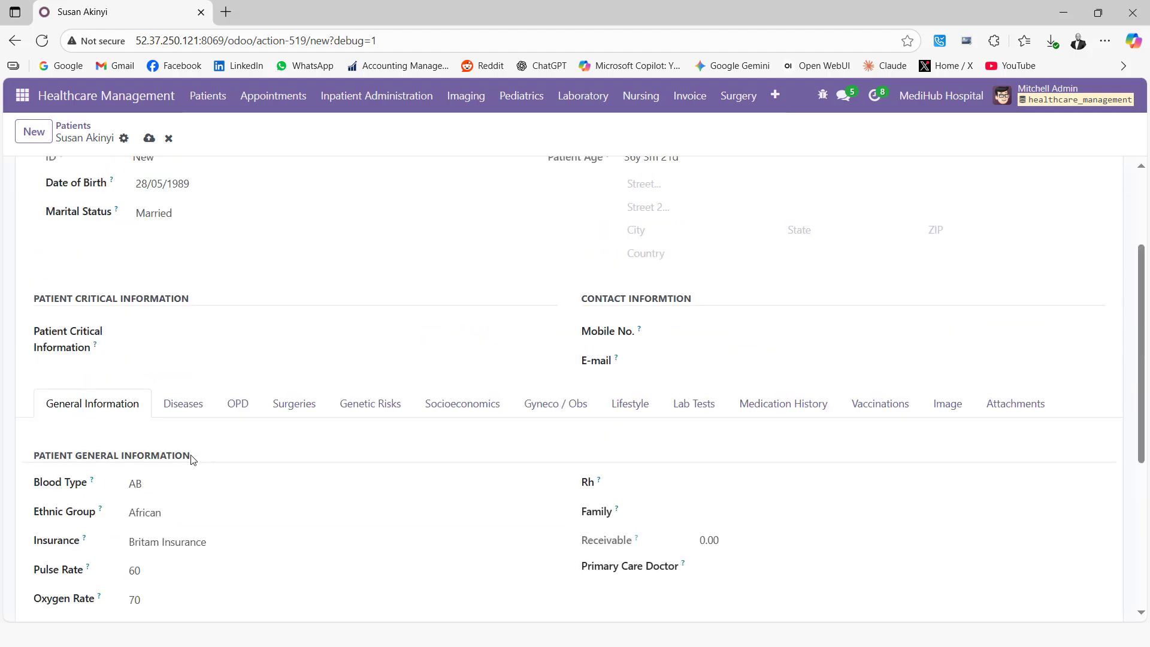
# Save the patient record as PAC12 and start a new Patient Hospitalization record.
pyautogui.click(149, 139)
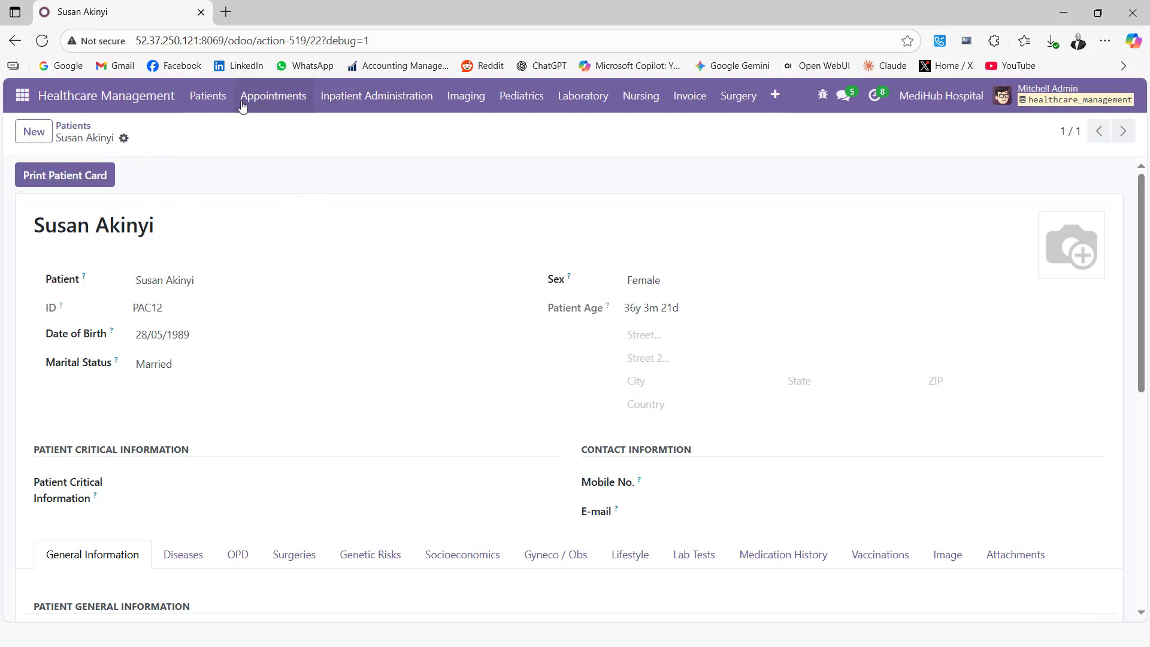
pyautogui.click(363, 103)
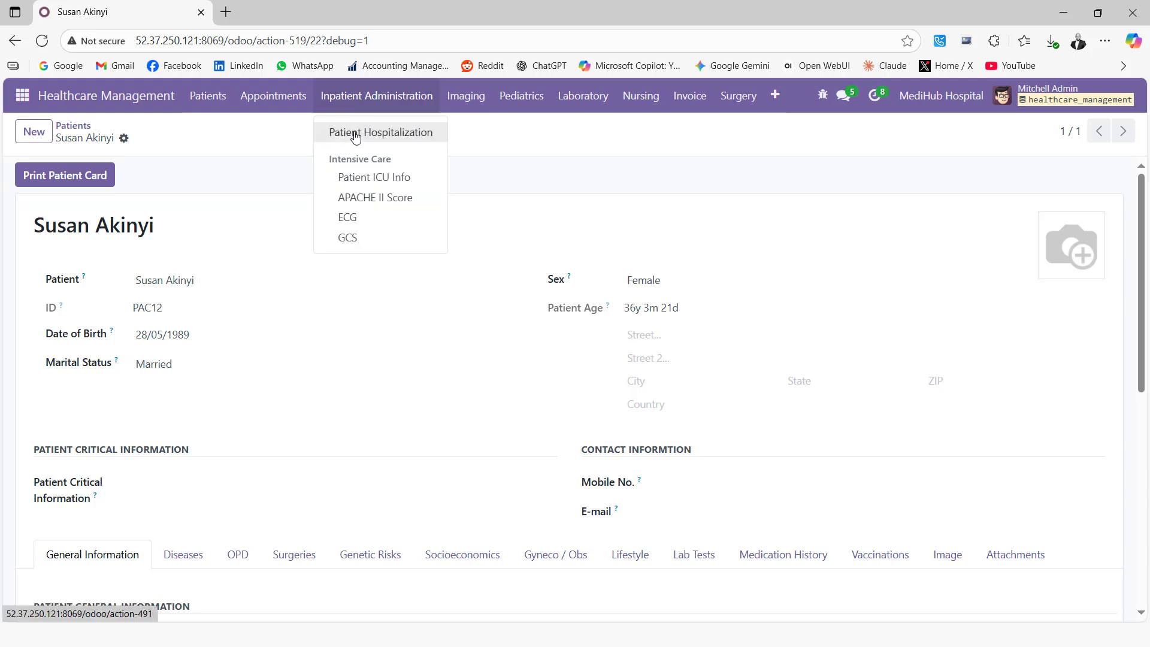
pyautogui.click(357, 135)
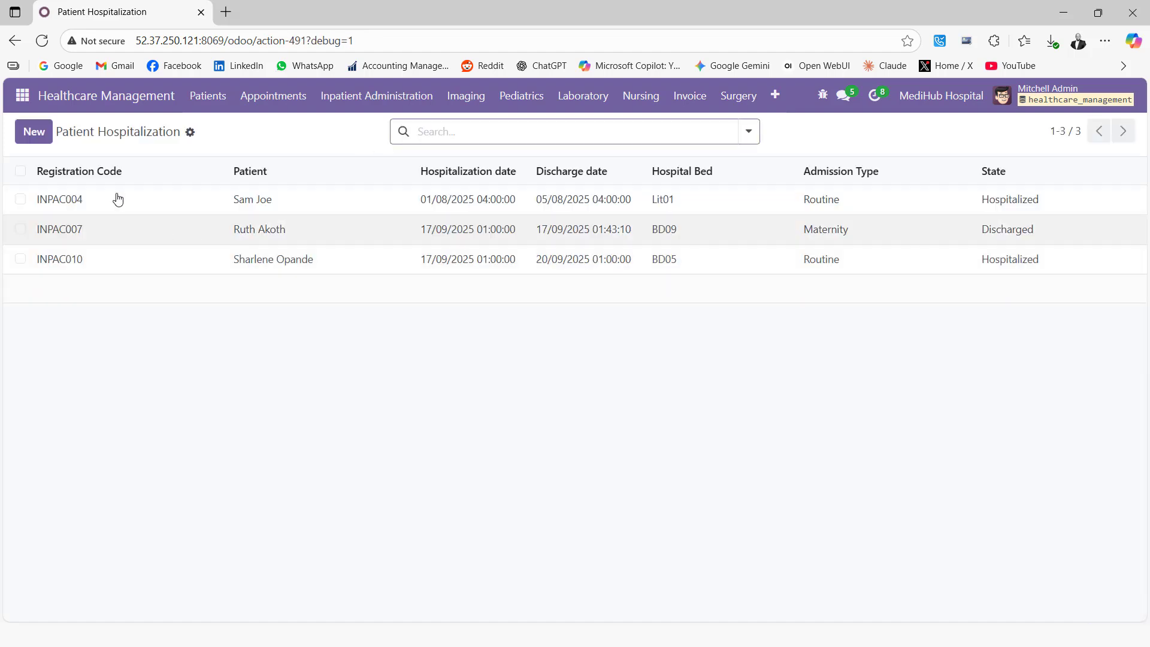
pyautogui.click(34, 131)
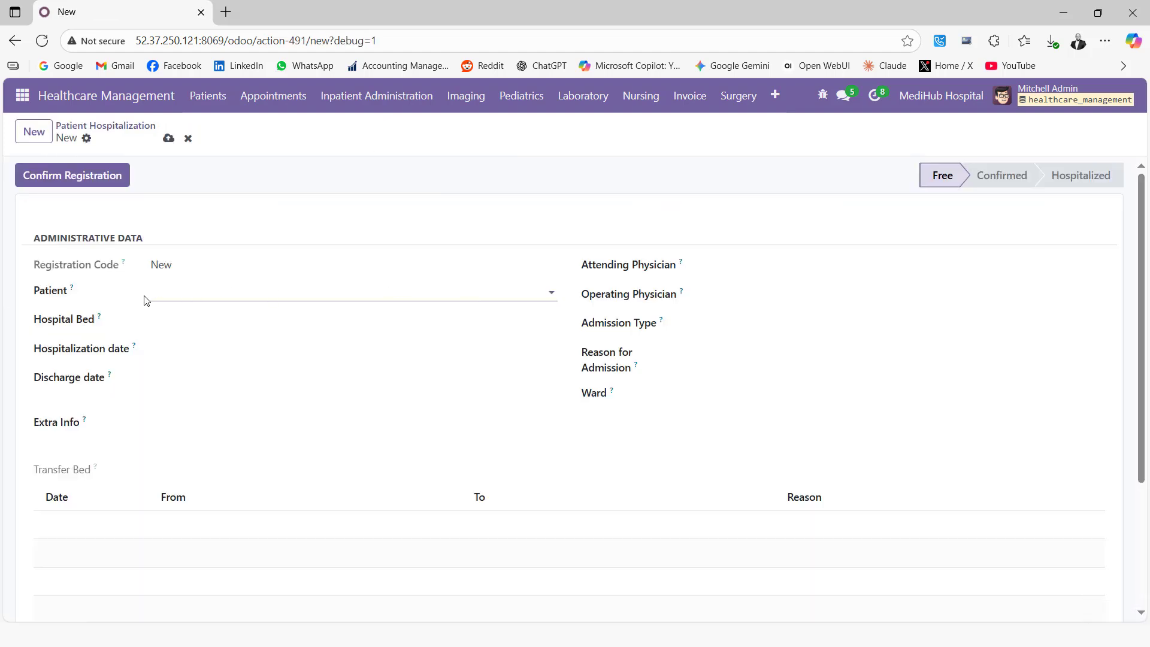
# Select patient PAC12 and assign hospital bed BD12 in the Maternity Ward.
pyautogui.click(198, 287)
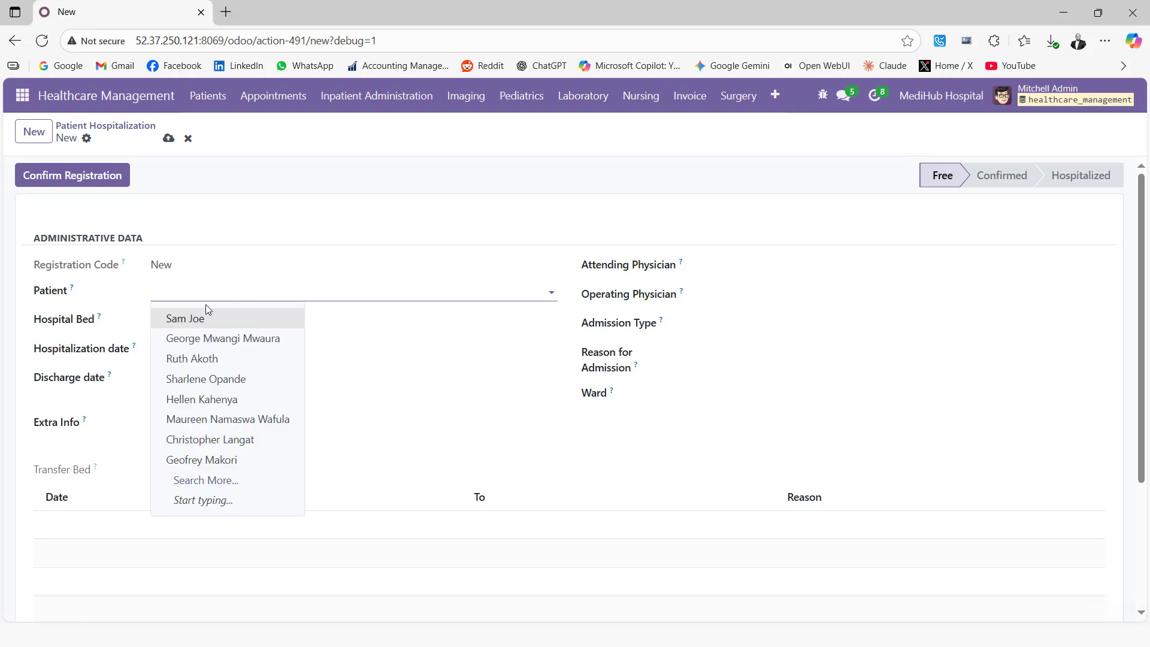
pyautogui.click(214, 477)
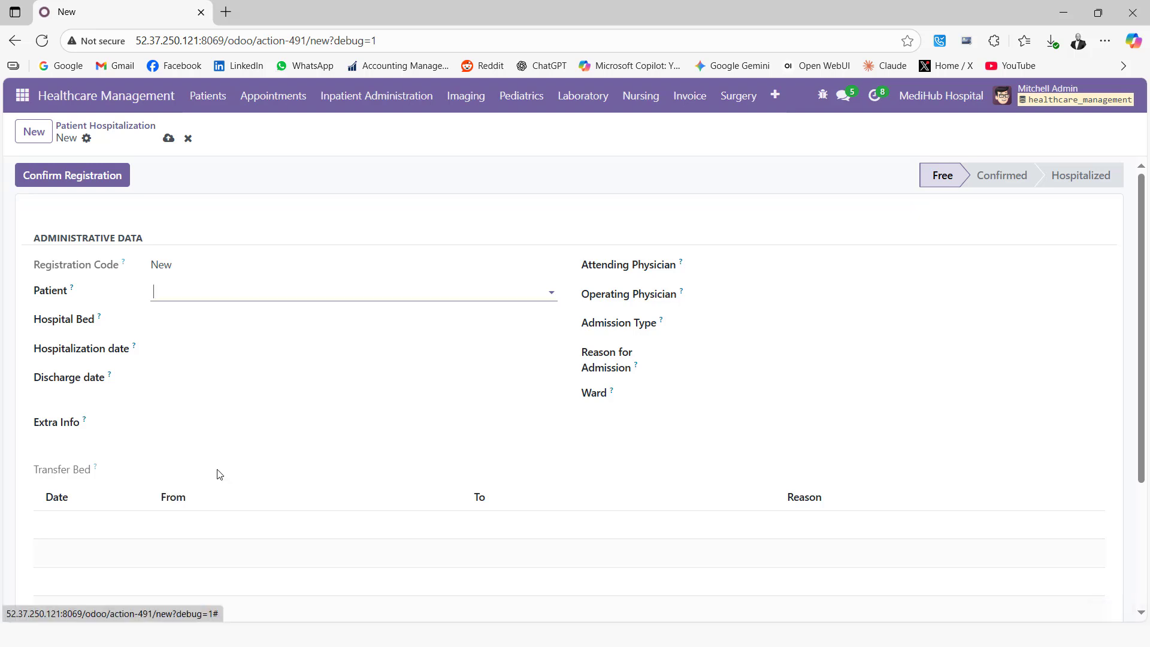
pyautogui.scroll(-1, 372, 524)
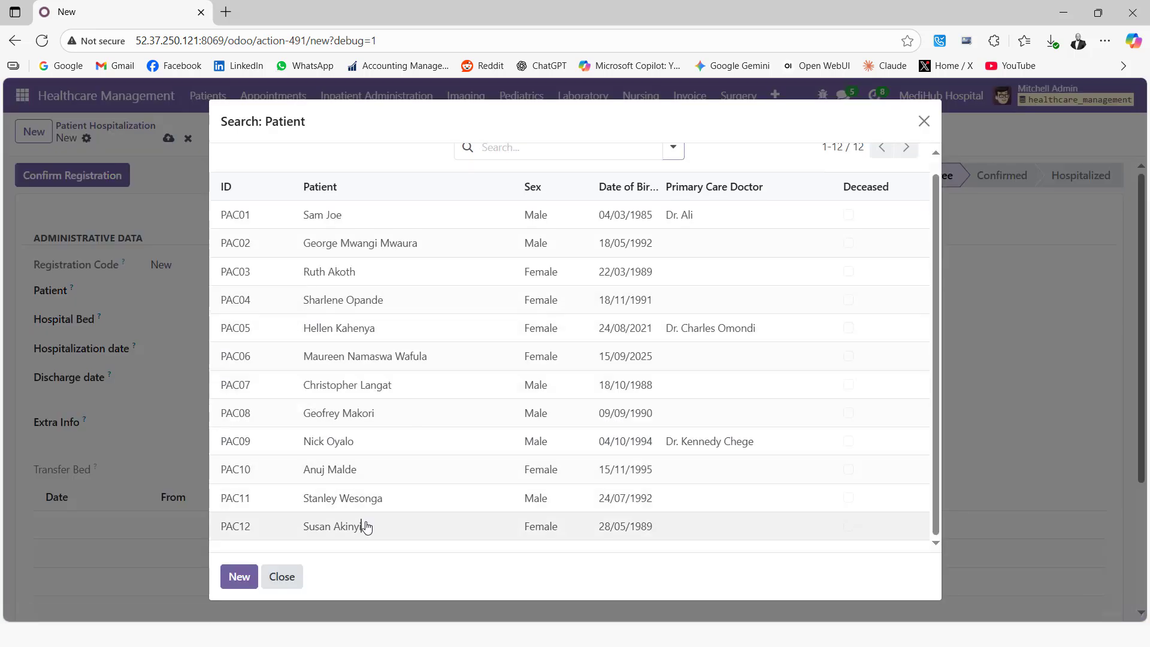
pyautogui.click(332, 525)
pyautogui.click(199, 317)
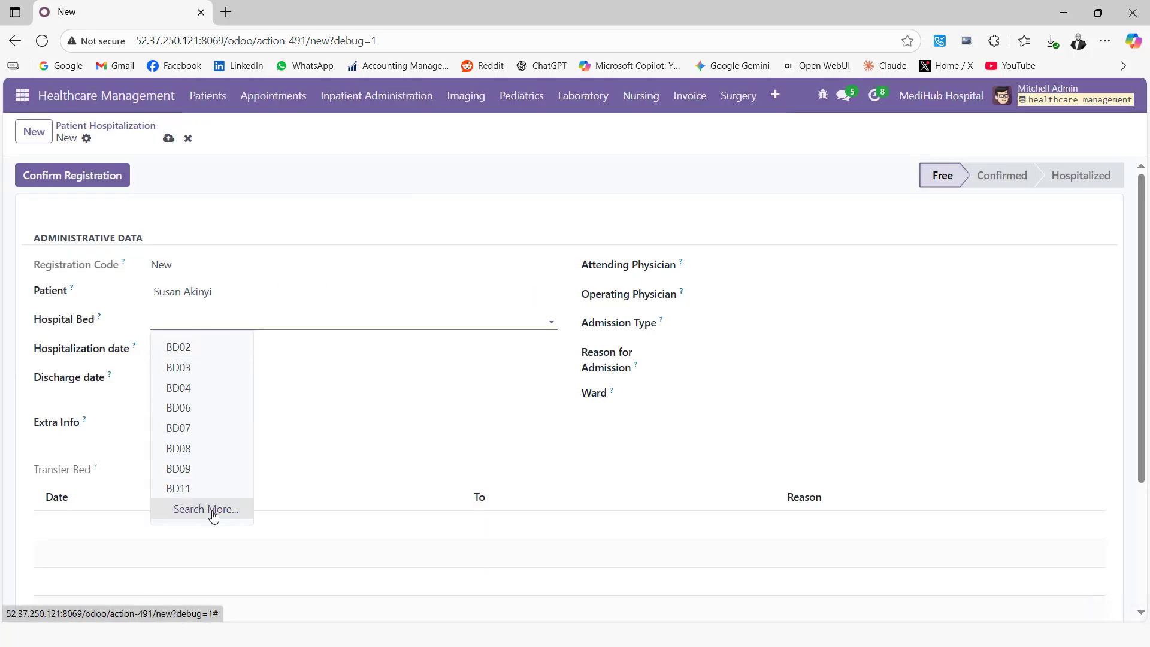
pyautogui.click(216, 510)
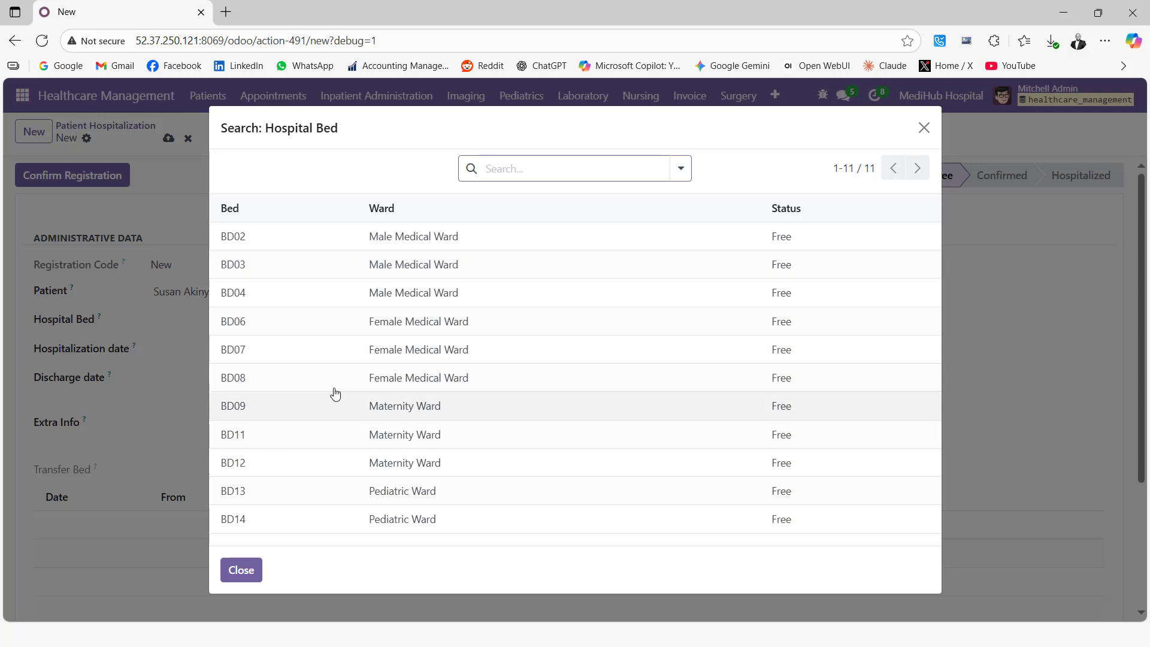
pyautogui.click(251, 466)
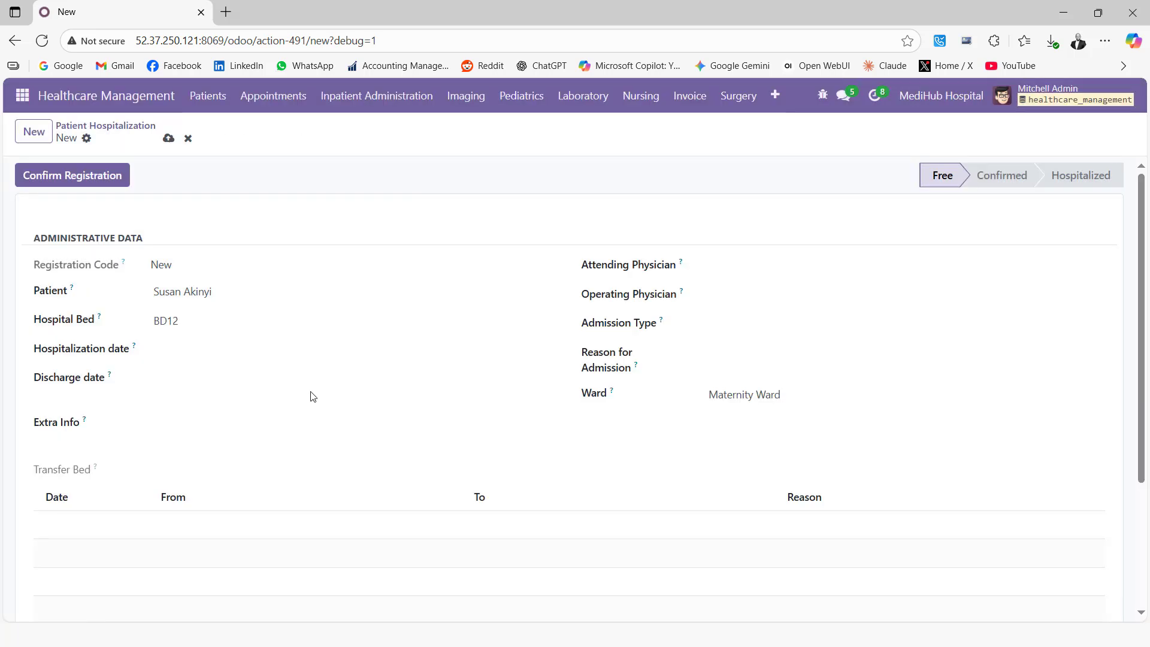
# Set the hospitalization date to 18/09/2025 and the discharge date to 21/09/2025.
pyautogui.click(177, 348)
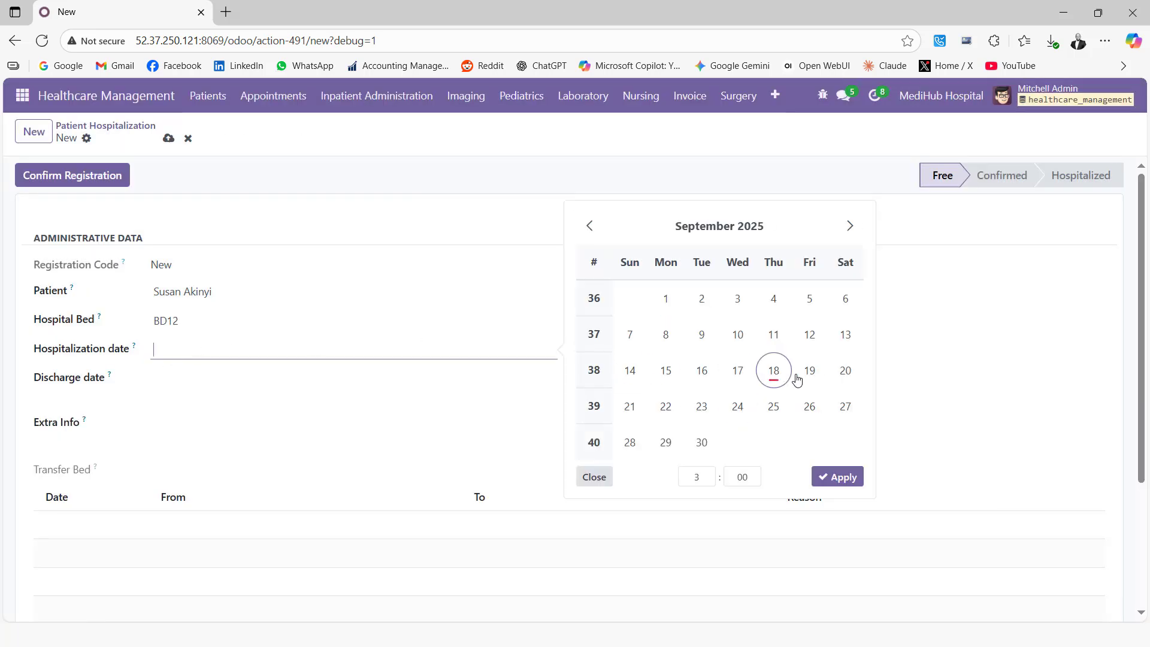
pyautogui.click(774, 371)
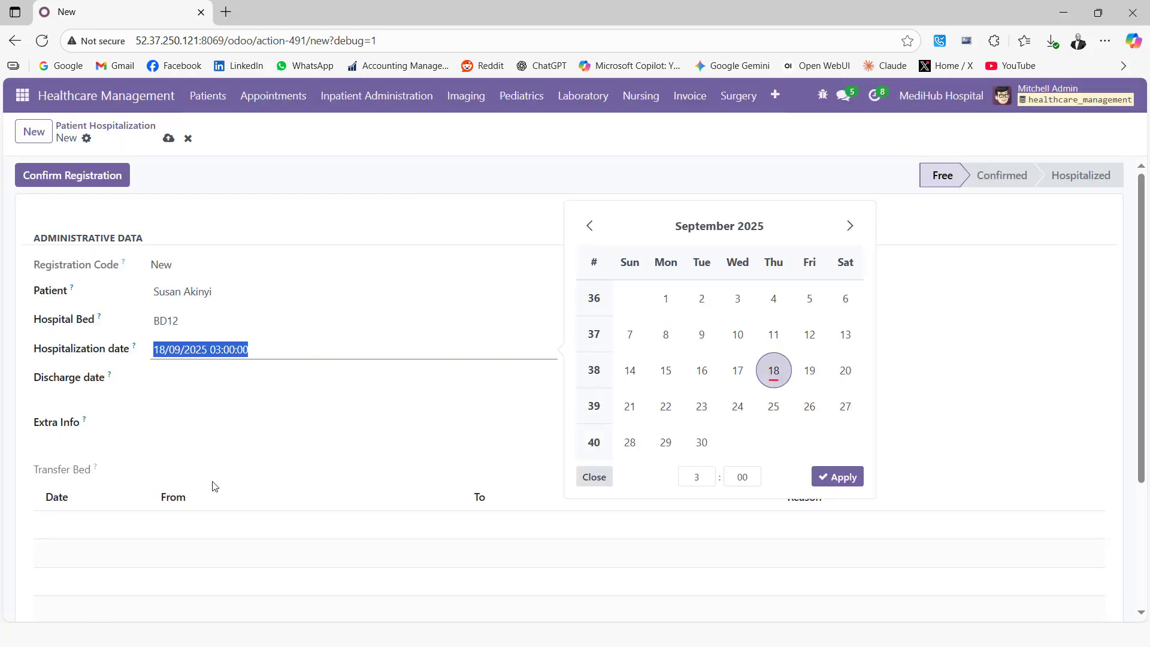
pyautogui.click(221, 377)
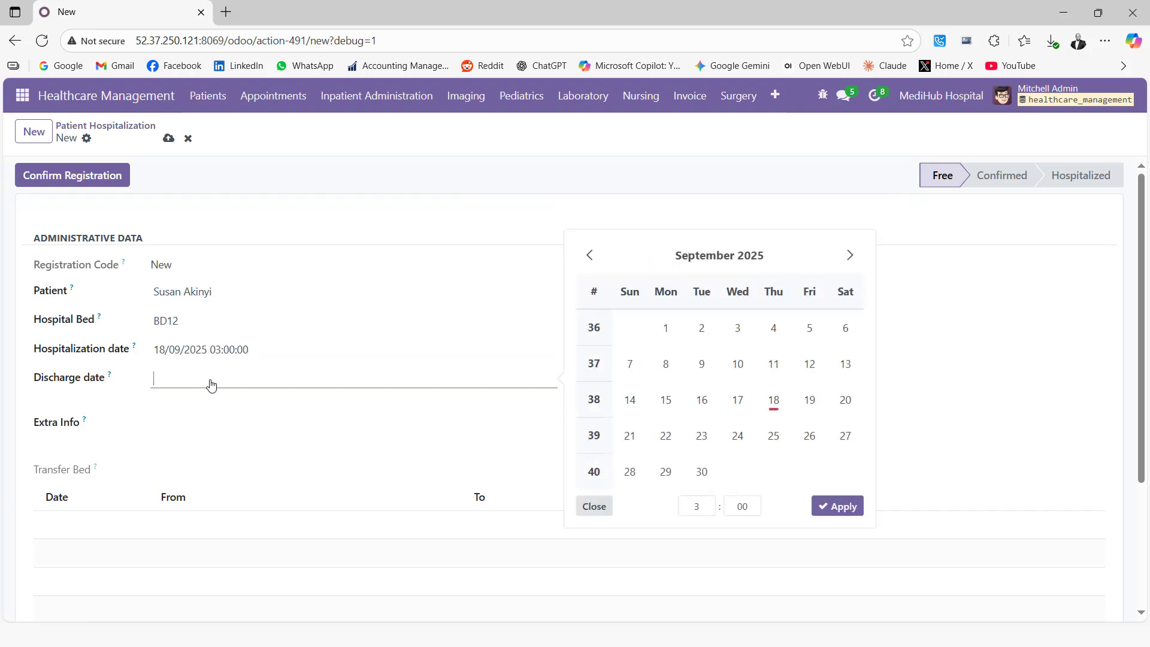
pyautogui.click(633, 440)
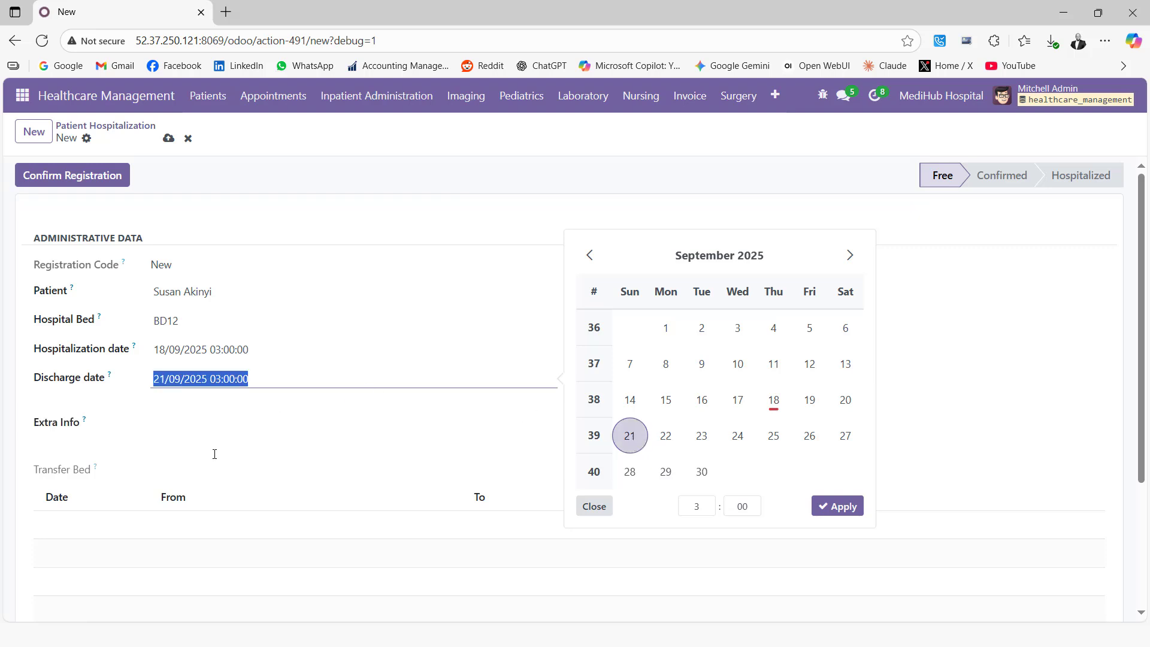
pyautogui.click(539, 223)
pyautogui.click(784, 264)
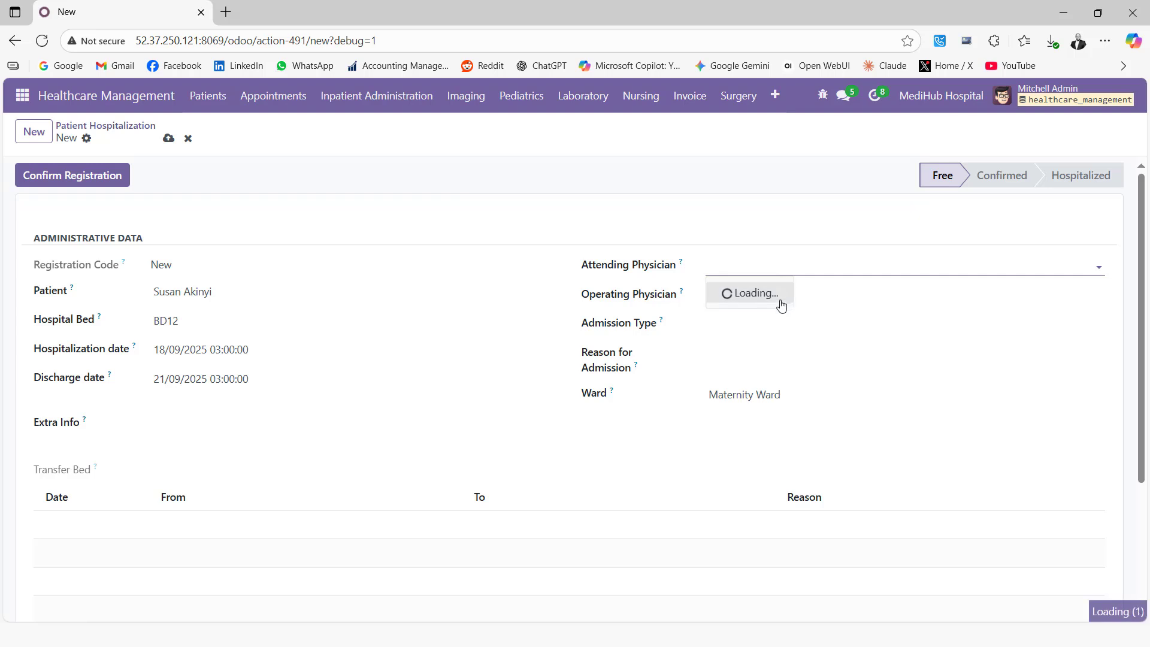
# Make the same general practitioner both attending and operating physician.
pyautogui.click(759, 455)
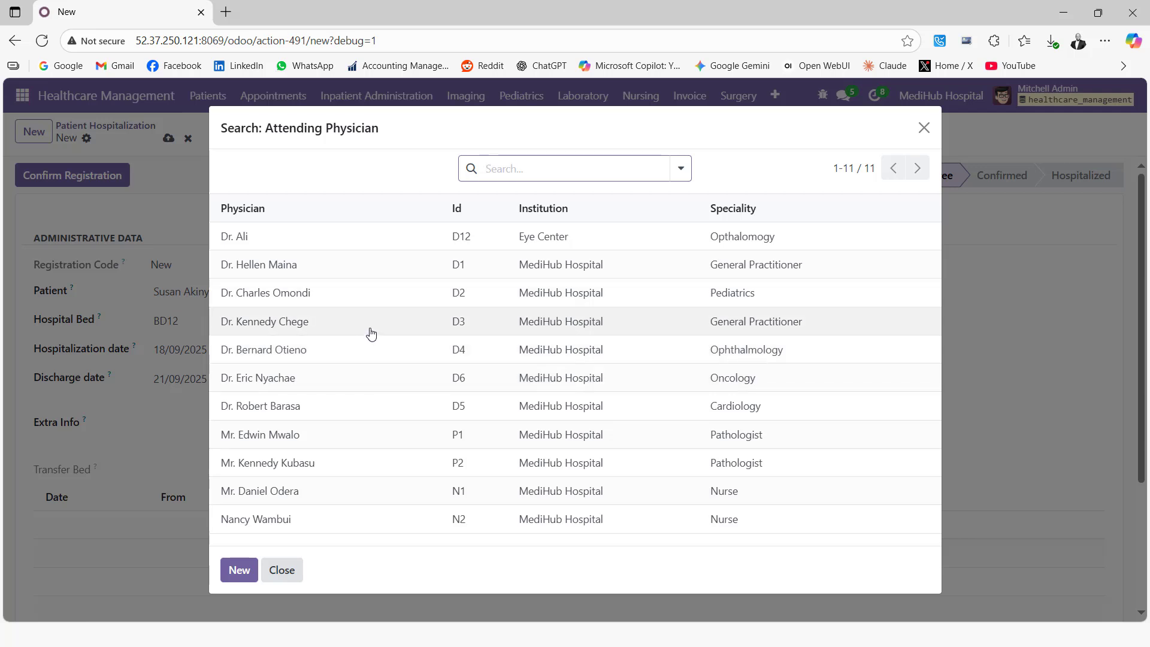
pyautogui.click(614, 322)
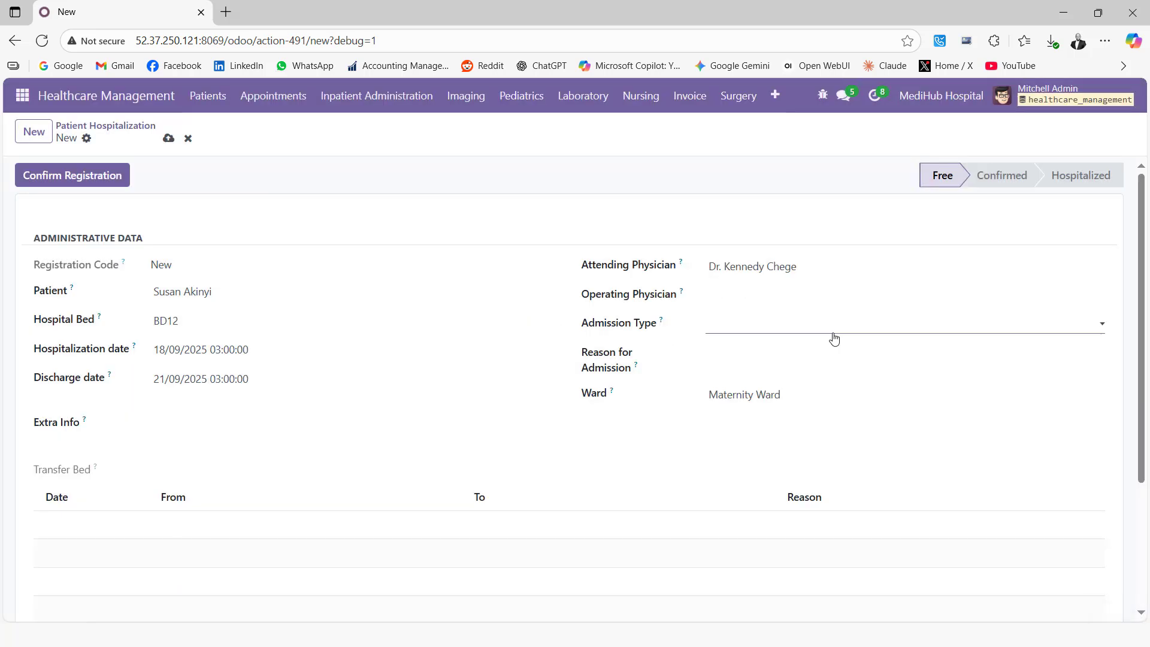
pyautogui.click(741, 295)
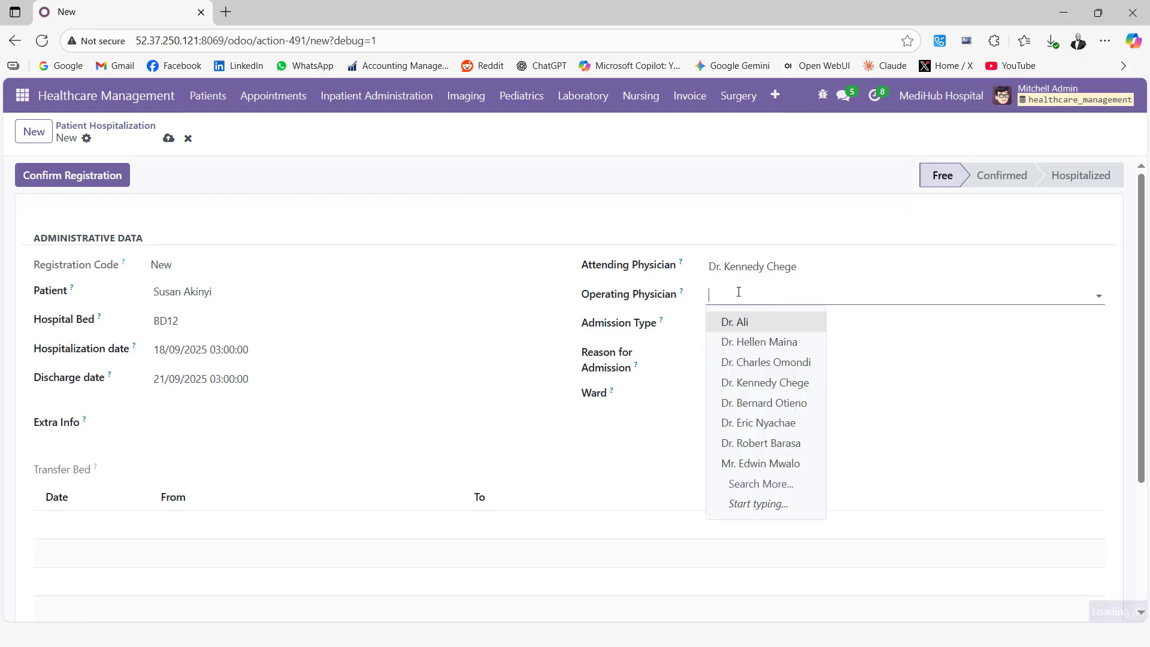
pyautogui.click(754, 382)
# Set admission type to Maternity and reason for admission to Pregnancy.
pyautogui.click(740, 325)
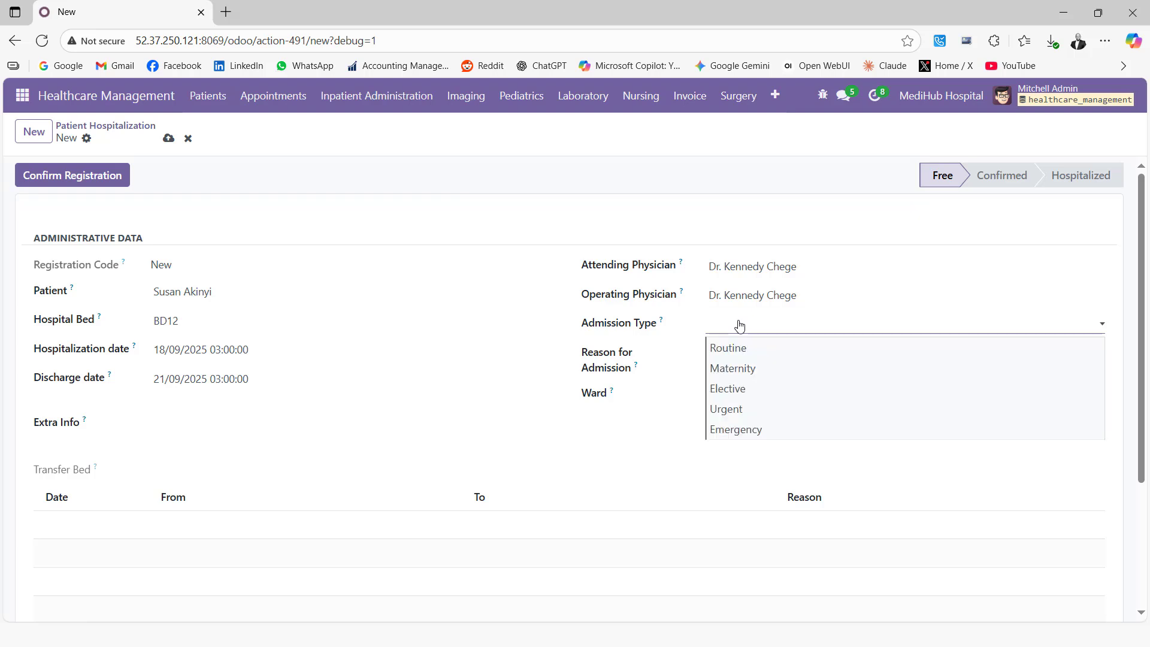
pyautogui.click(745, 368)
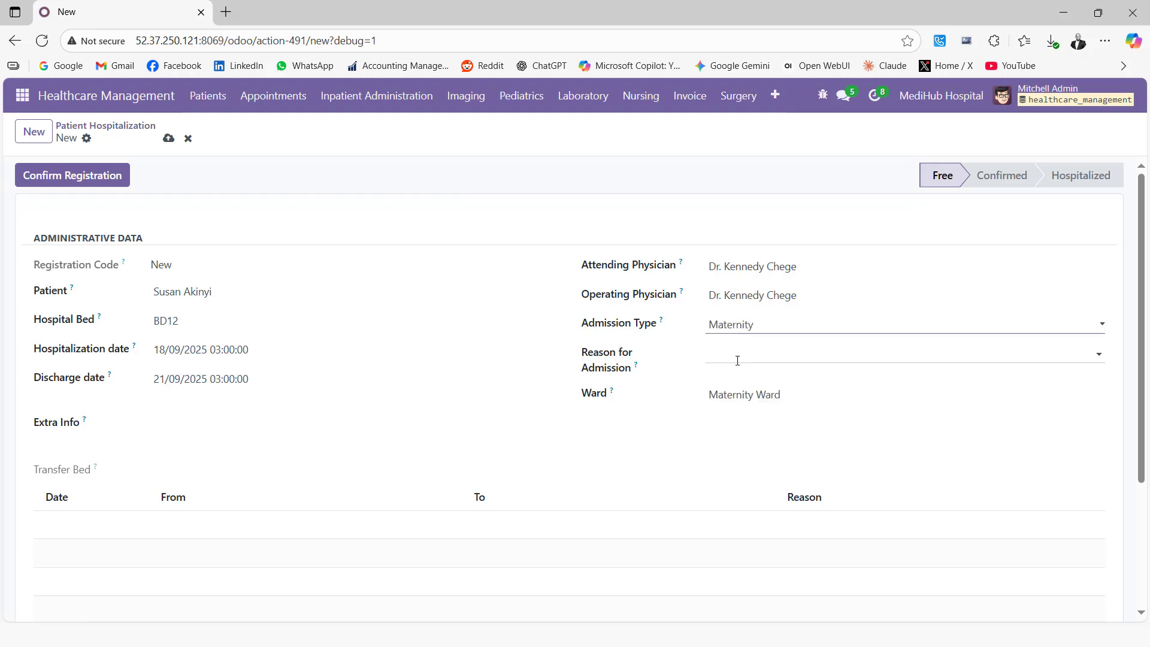
pyautogui.click(736, 358)
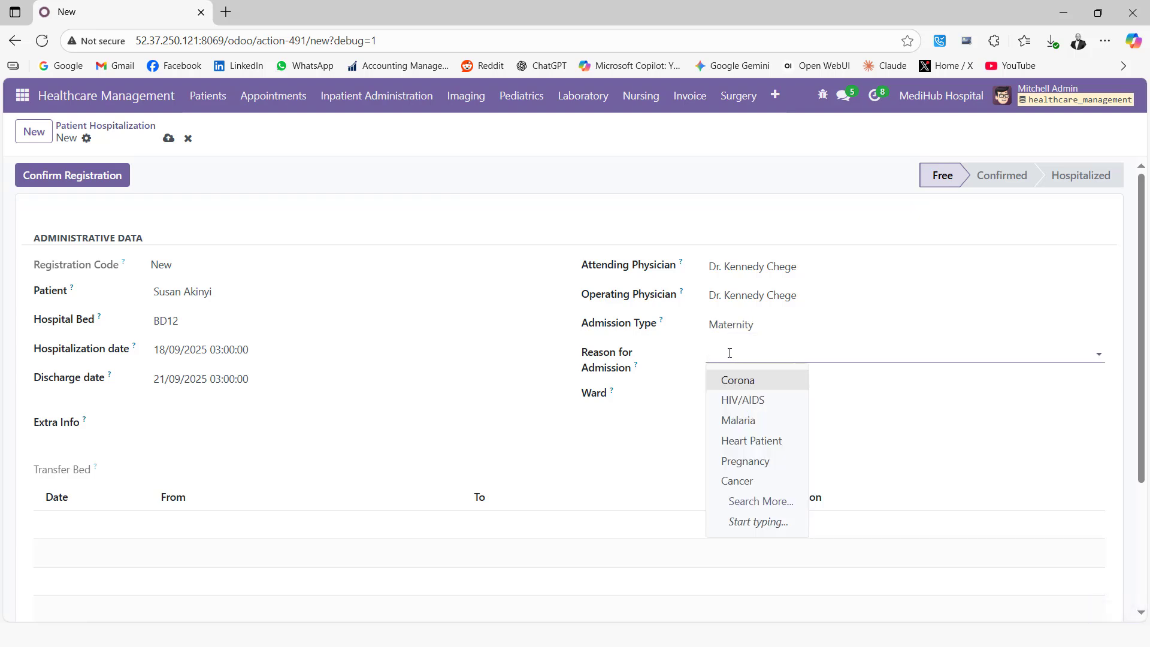
pyautogui.click(747, 460)
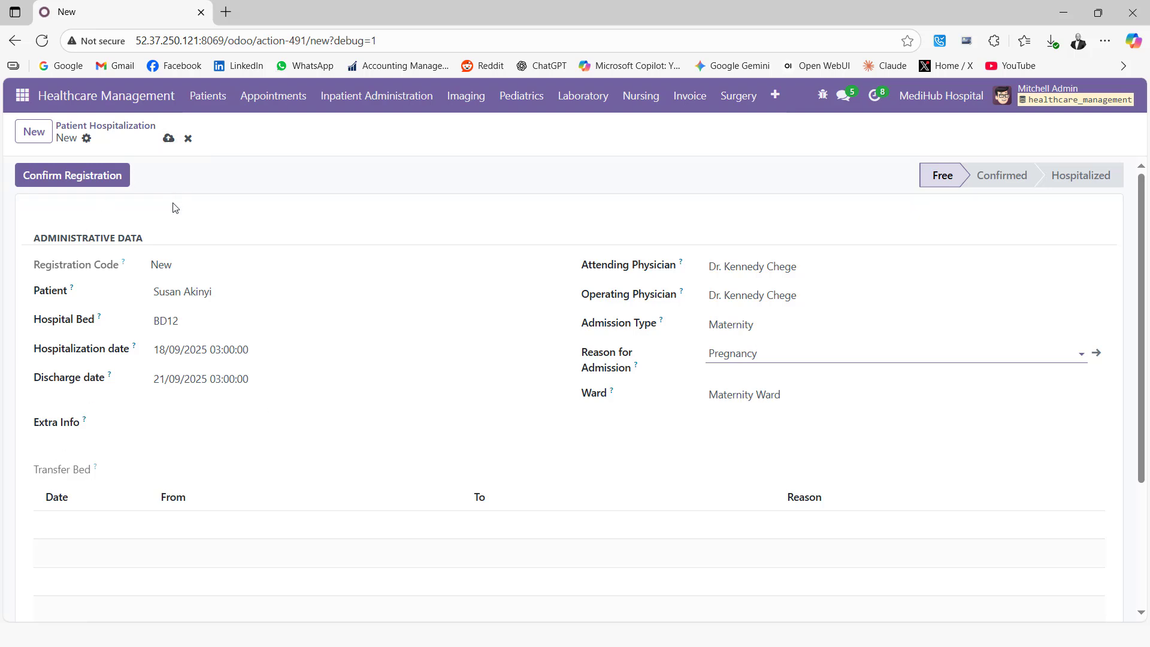
# Save hospitalization INPAC013, confirm its registration and admit the patient as Hospitalized.
pyautogui.click(168, 139)
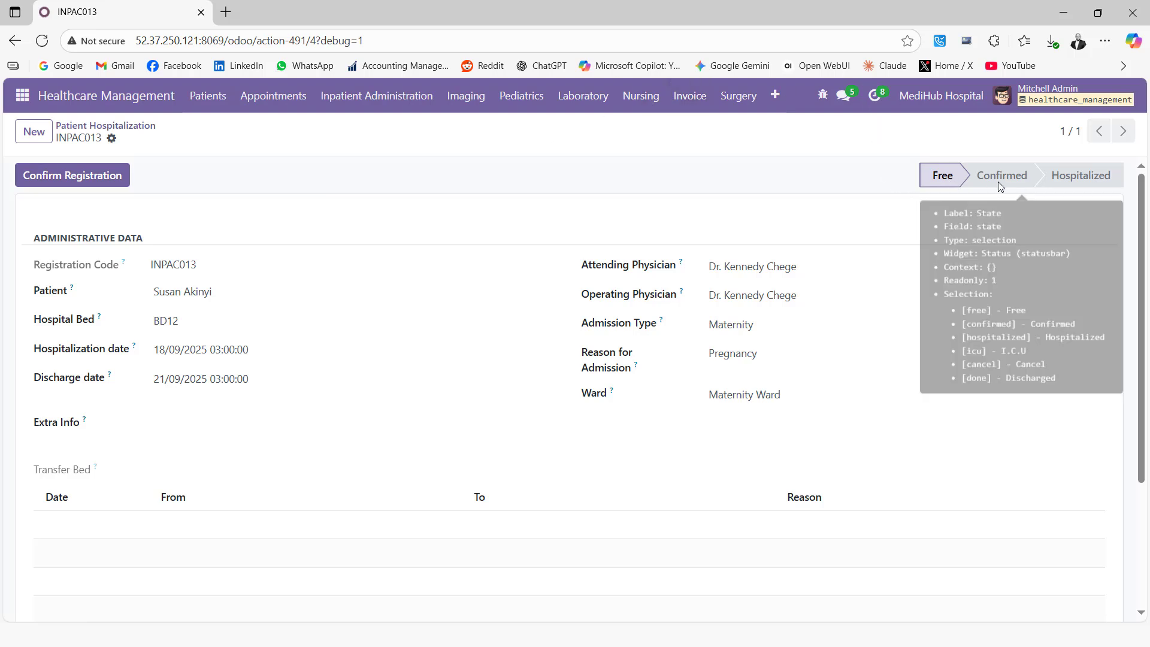
pyautogui.click(46, 175)
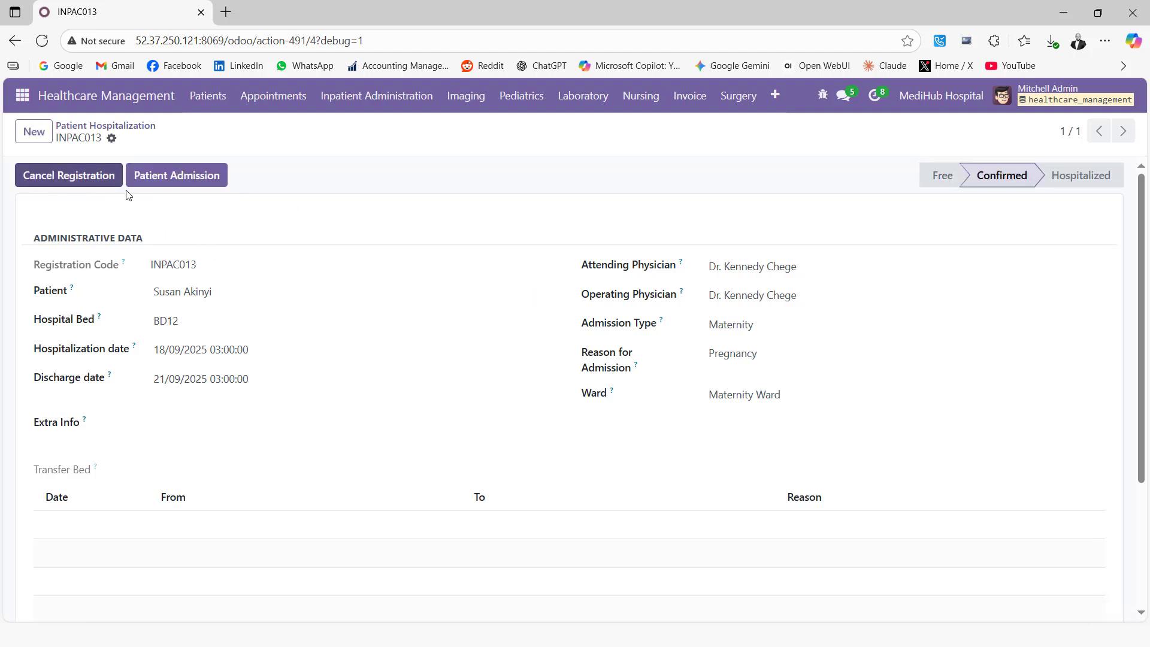
pyautogui.click(200, 178)
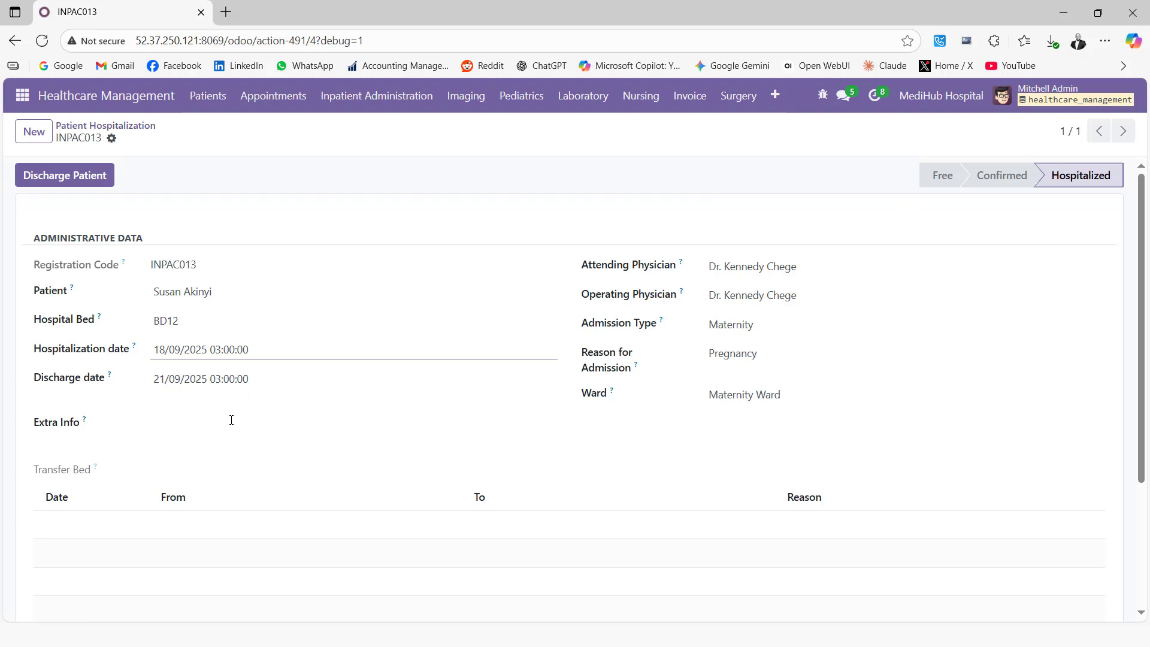
pyautogui.click(156, 426)
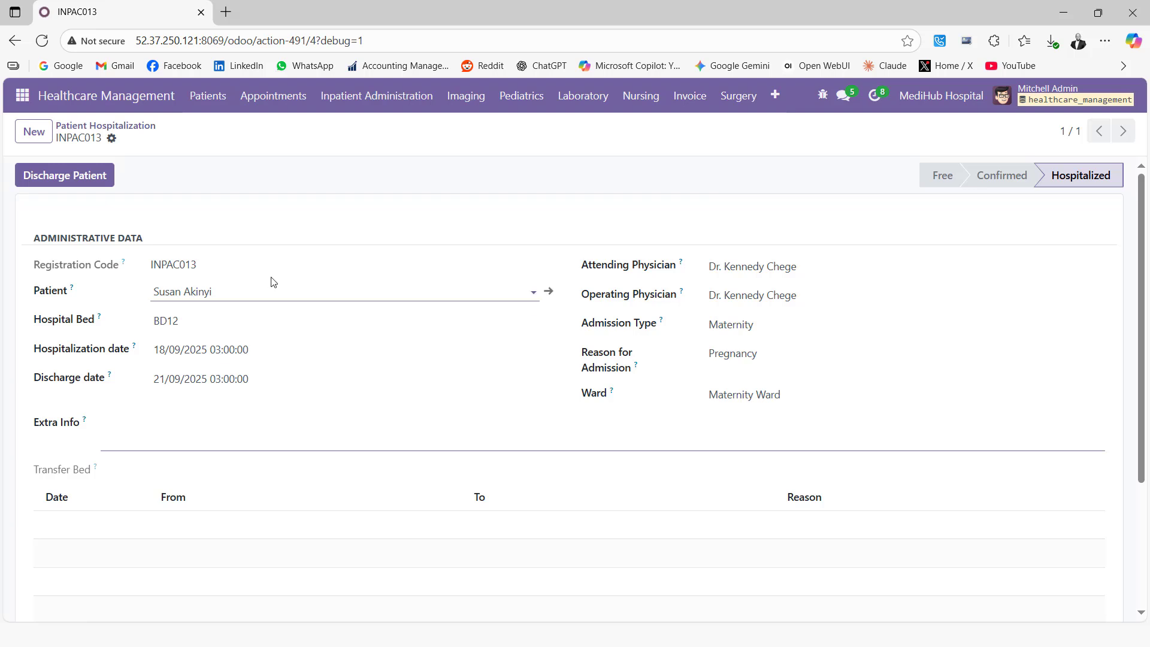
pyautogui.click(113, 141)
pyautogui.moveTo(171, 167)
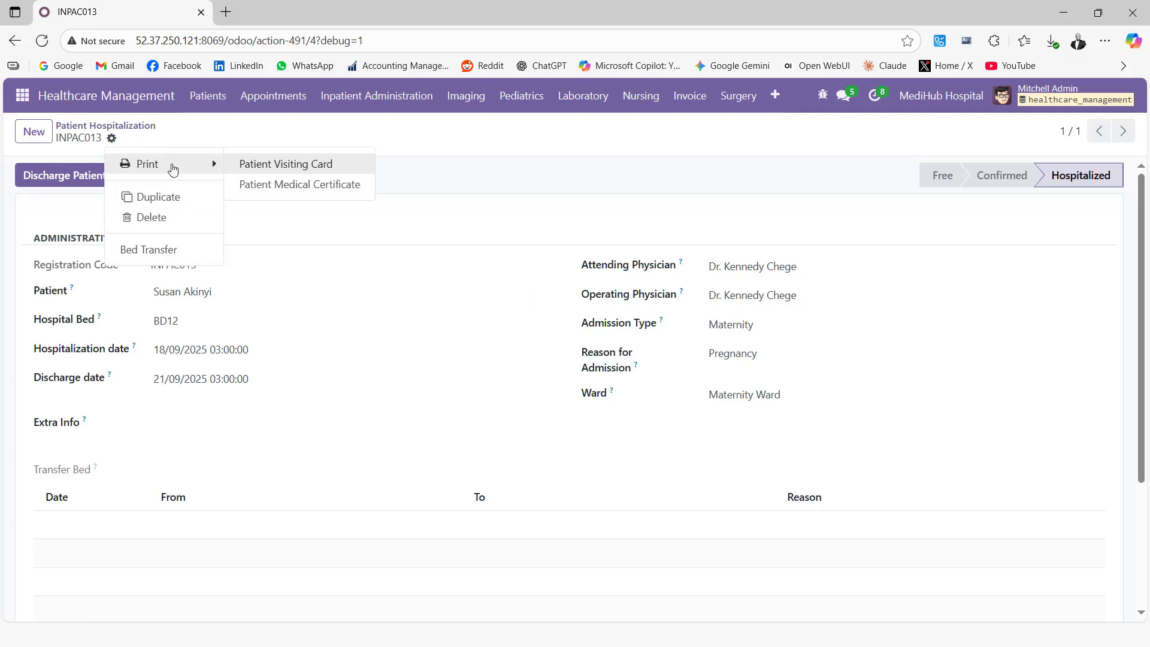
# Print the Patient Visiting Card report and open the downloaded Patient Visiting Card.pdf.
pyautogui.click(294, 169)
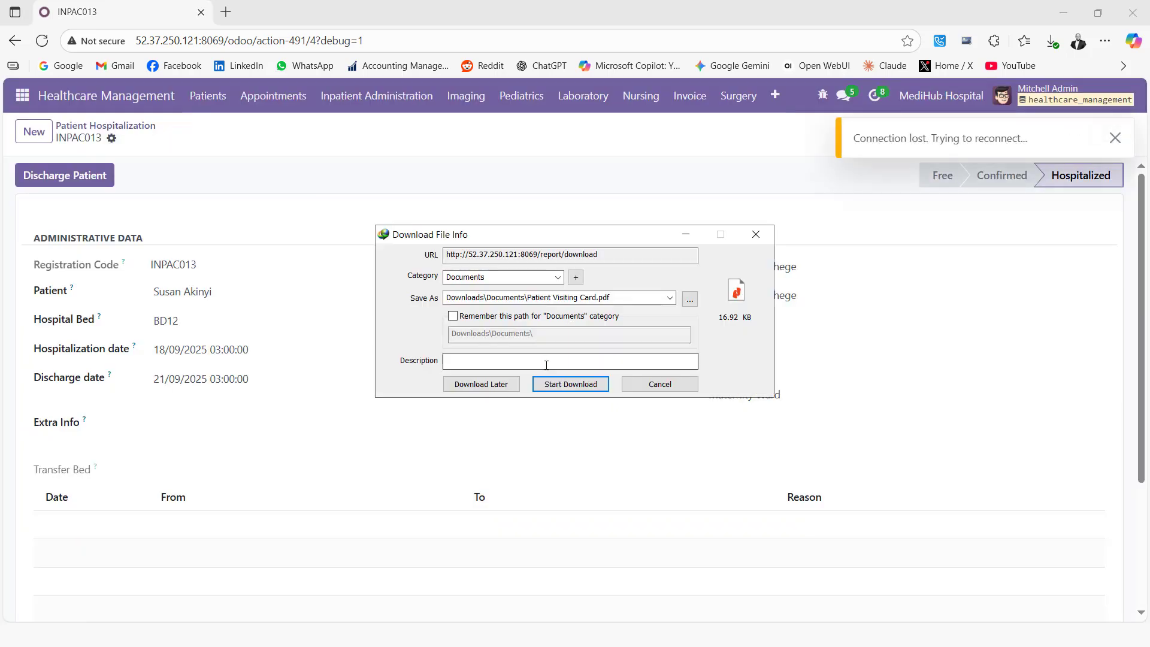
pyautogui.click(563, 384)
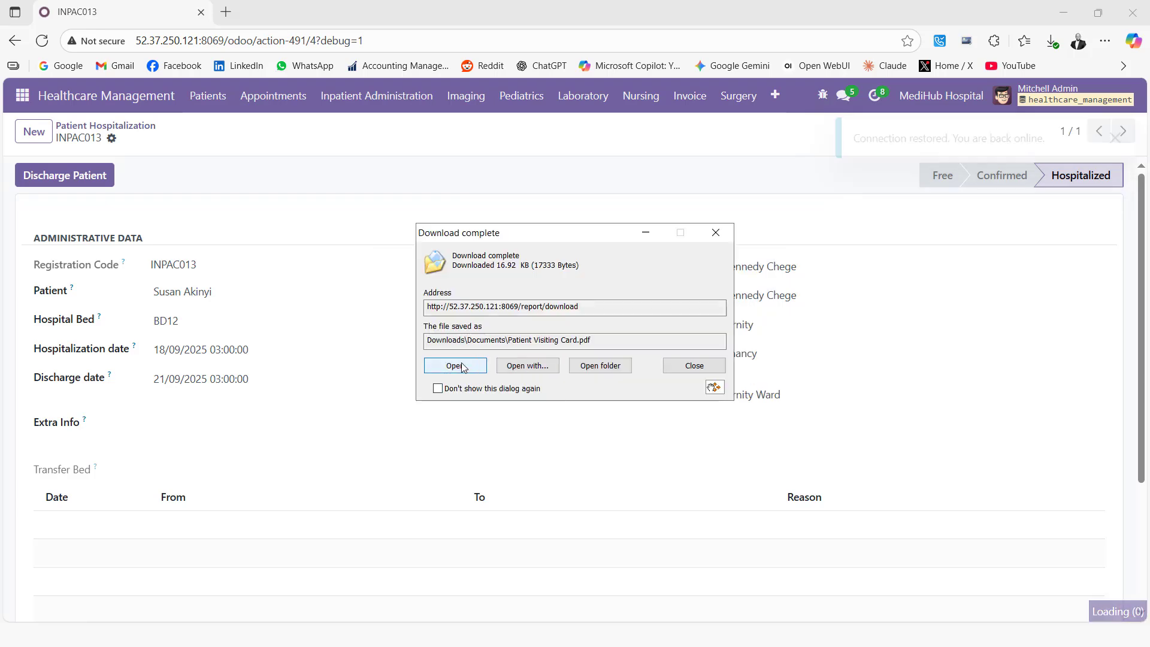
pyautogui.click(455, 366)
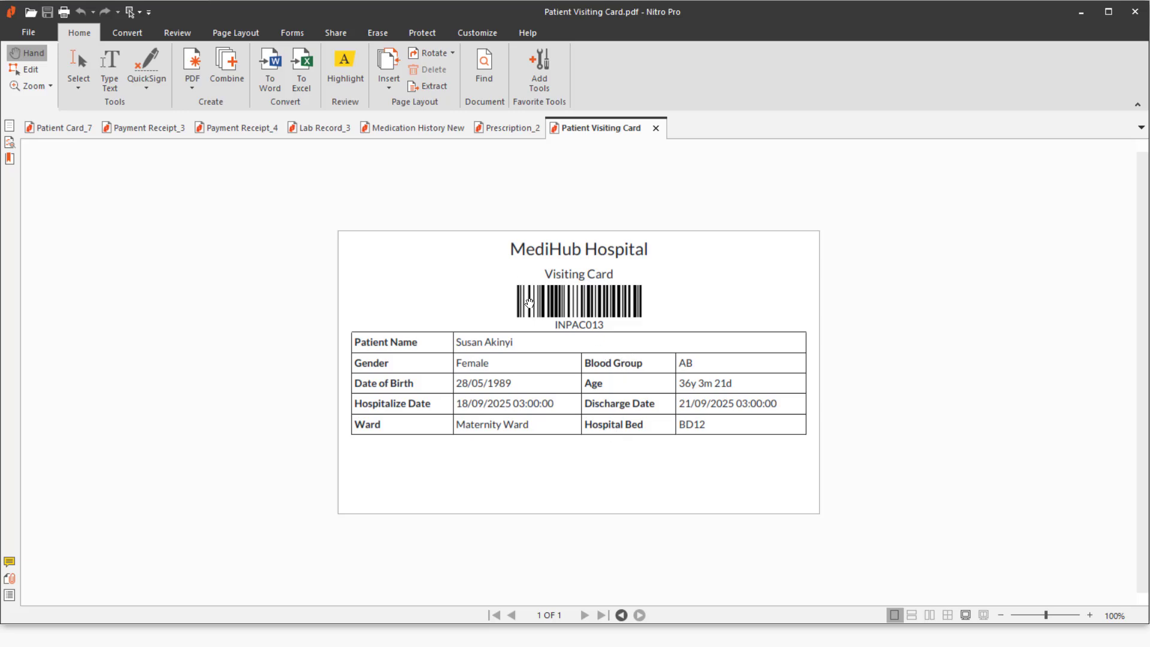
# Back in Odoo, start a new Patient ICU Info record, then return to the Patient Hospitalization list.
pyautogui.click(1081, 10)
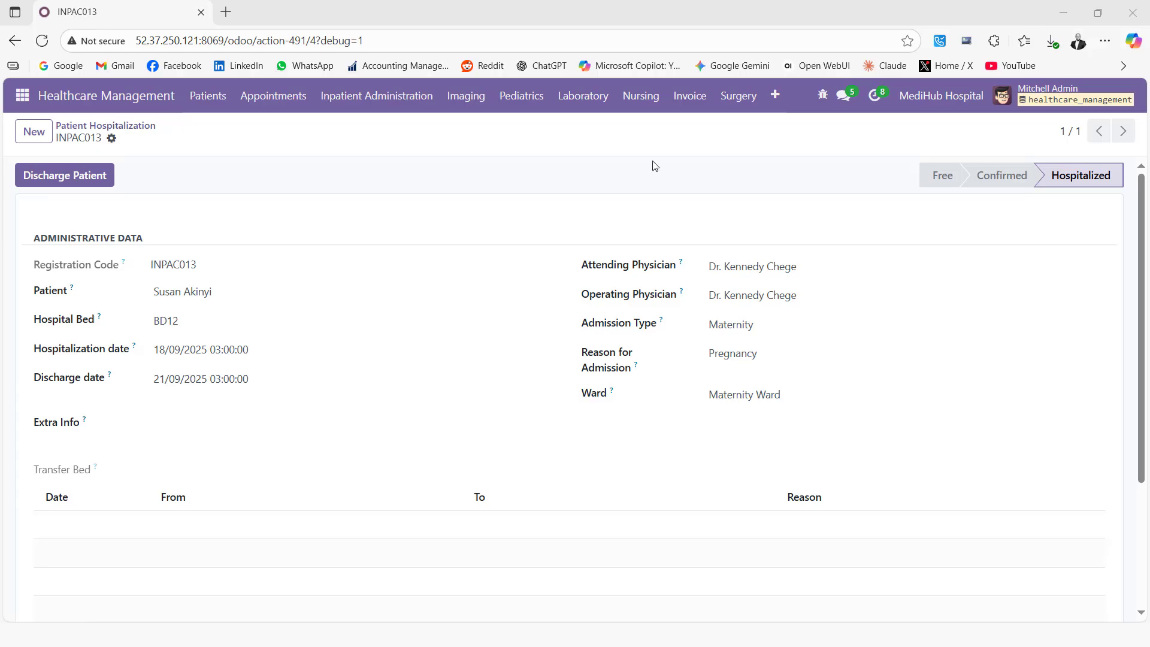
pyautogui.click(358, 100)
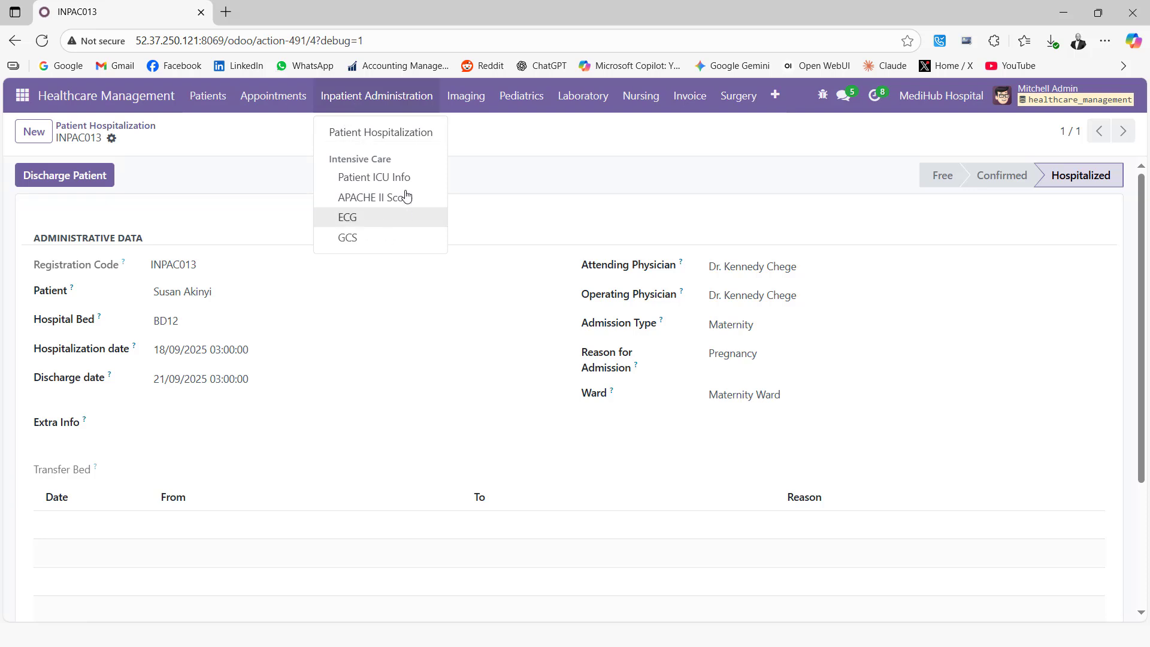
pyautogui.click(373, 149)
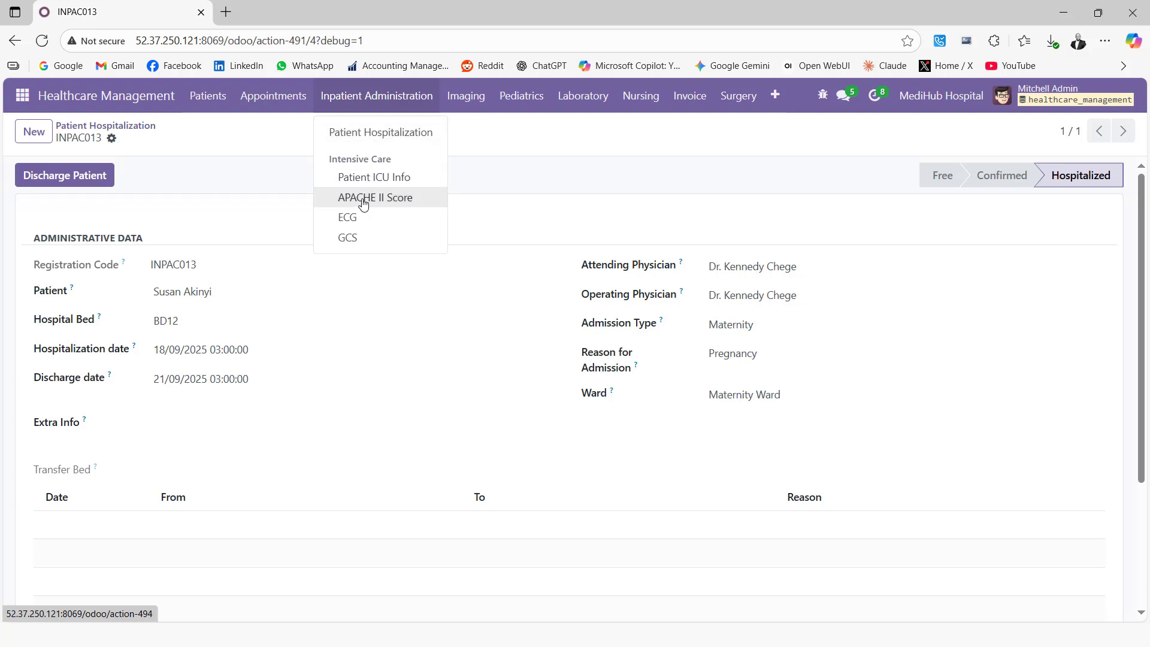
pyautogui.click(367, 179)
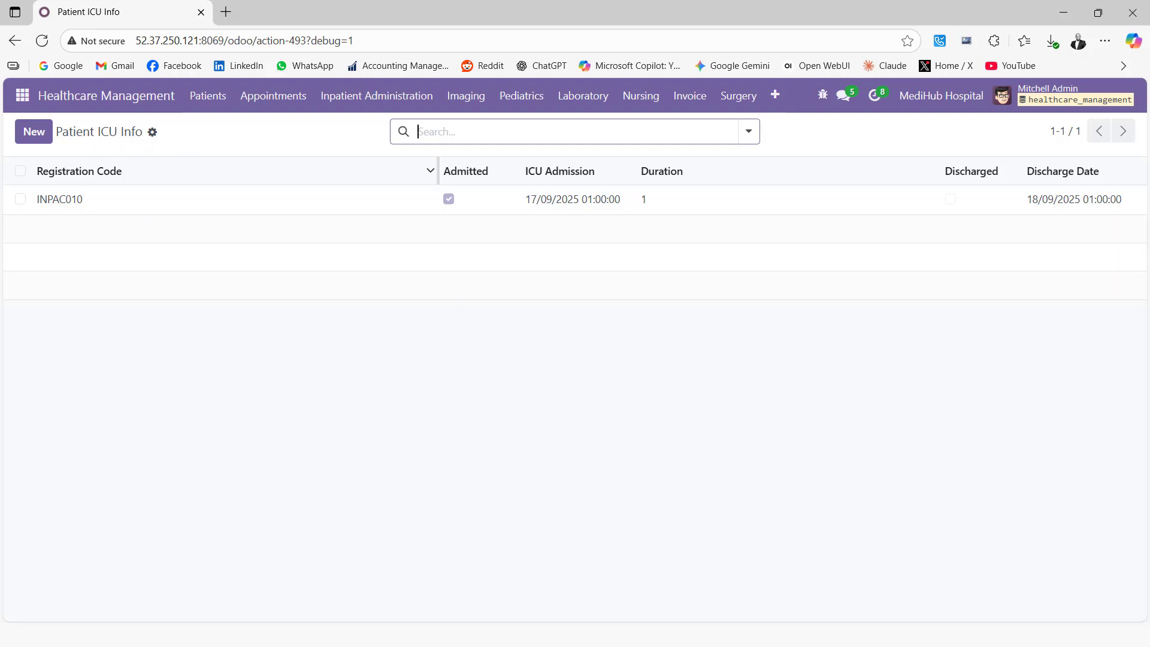
pyautogui.click(32, 135)
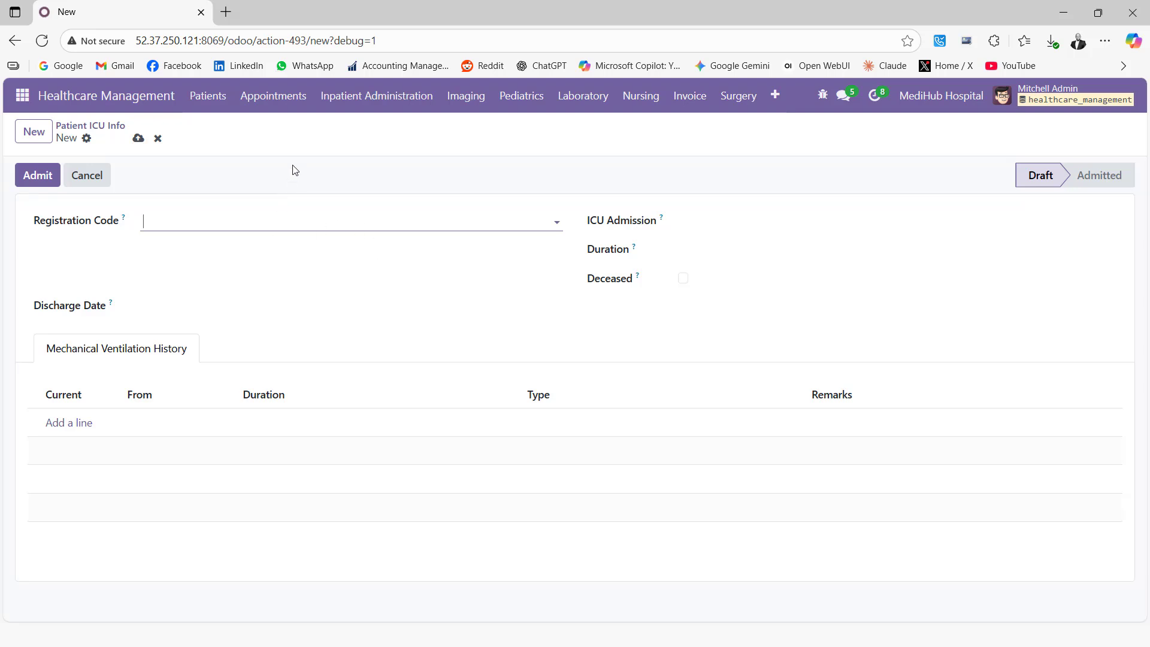
pyautogui.click(368, 103)
pyautogui.click(369, 133)
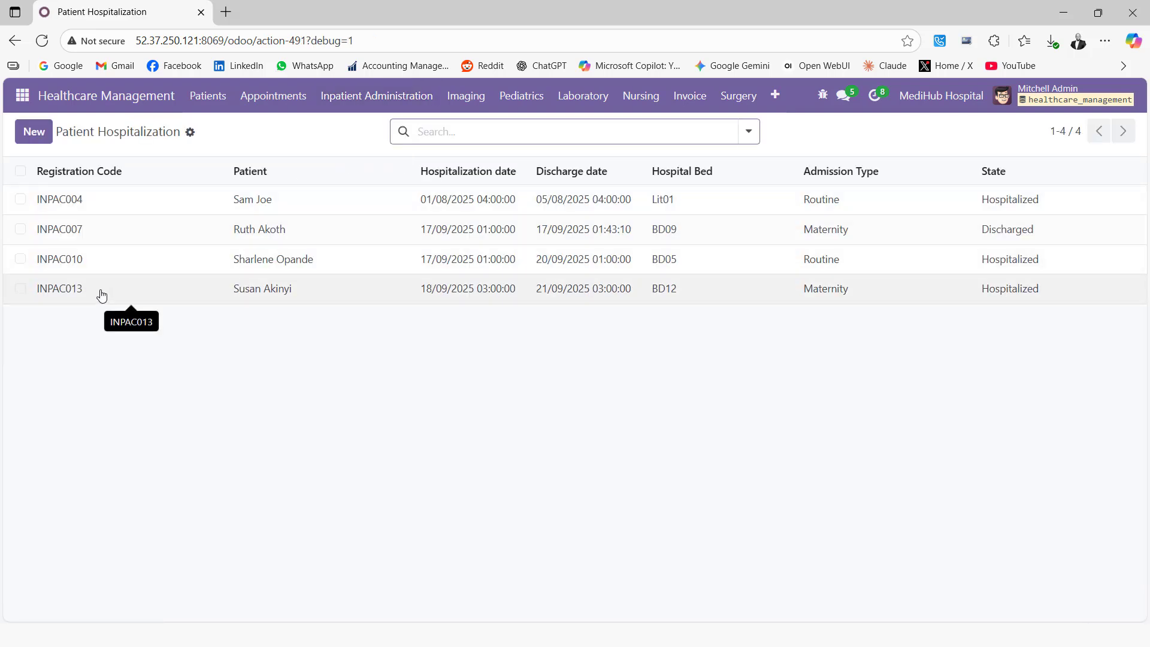
# Discharge hospitalization INPAC013, then advance the presentation to the closing Thank You slide.
pyautogui.click(100, 295)
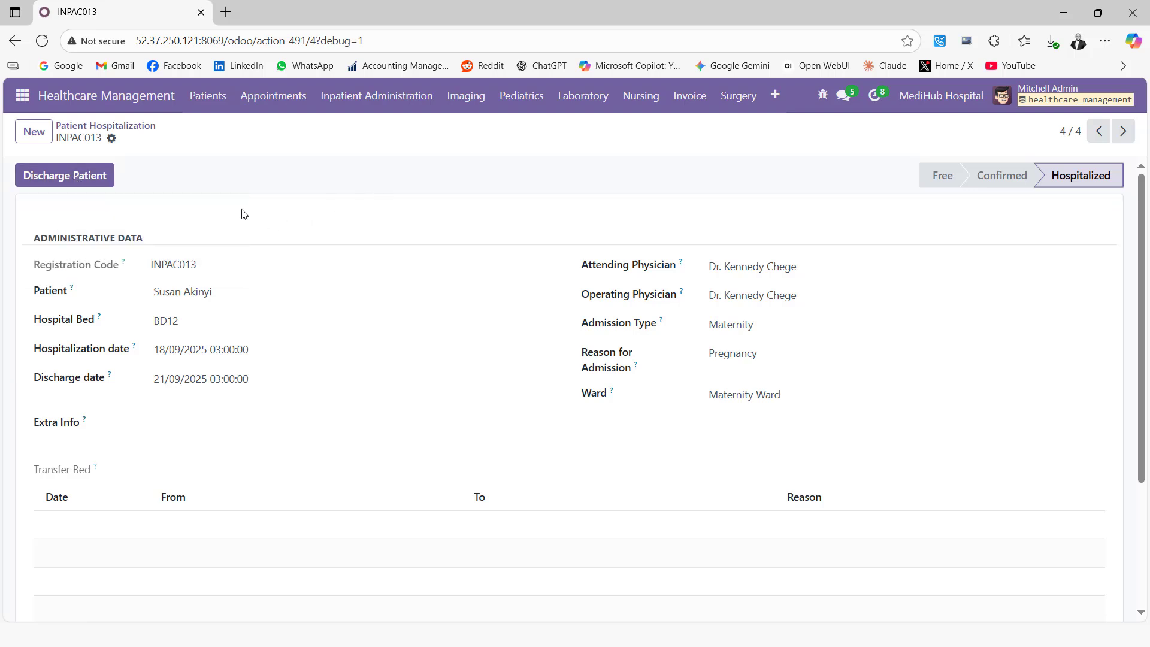
pyautogui.click(87, 177)
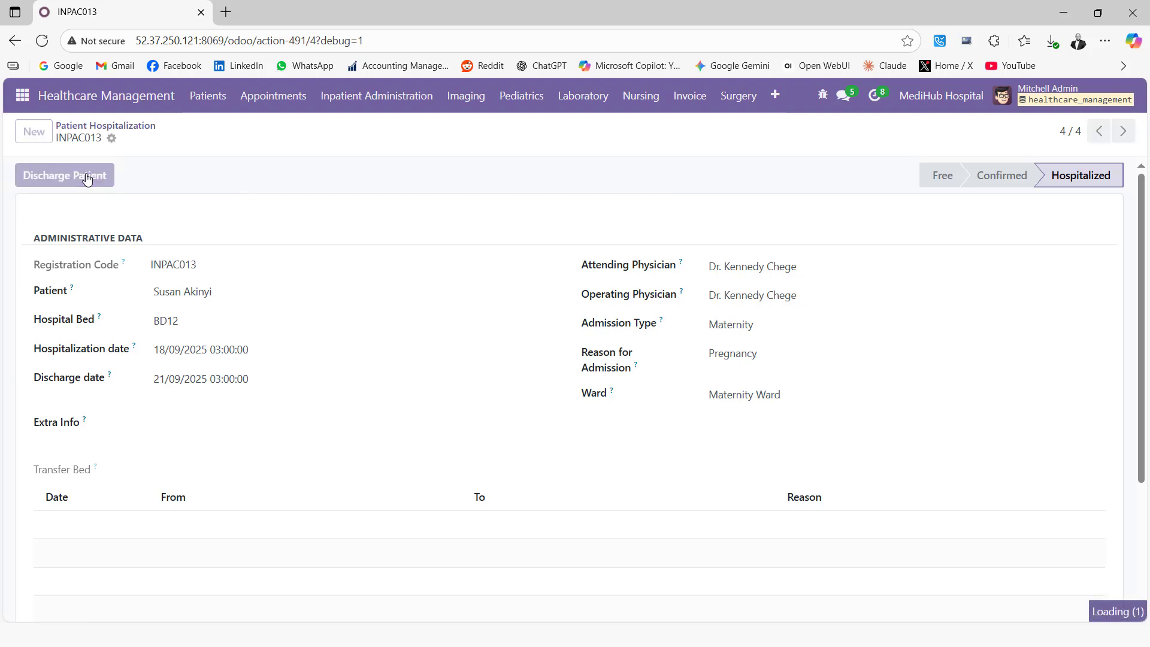
pyautogui.click(112, 139)
pyautogui.moveTo(167, 164)
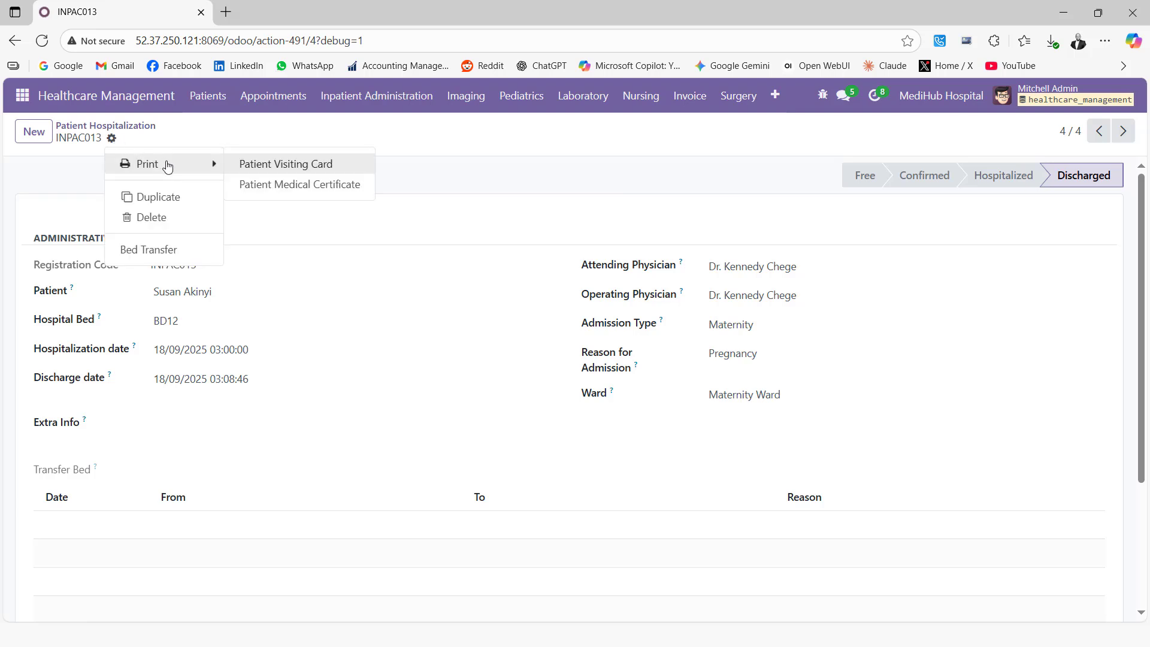
pyautogui.click(461, 139)
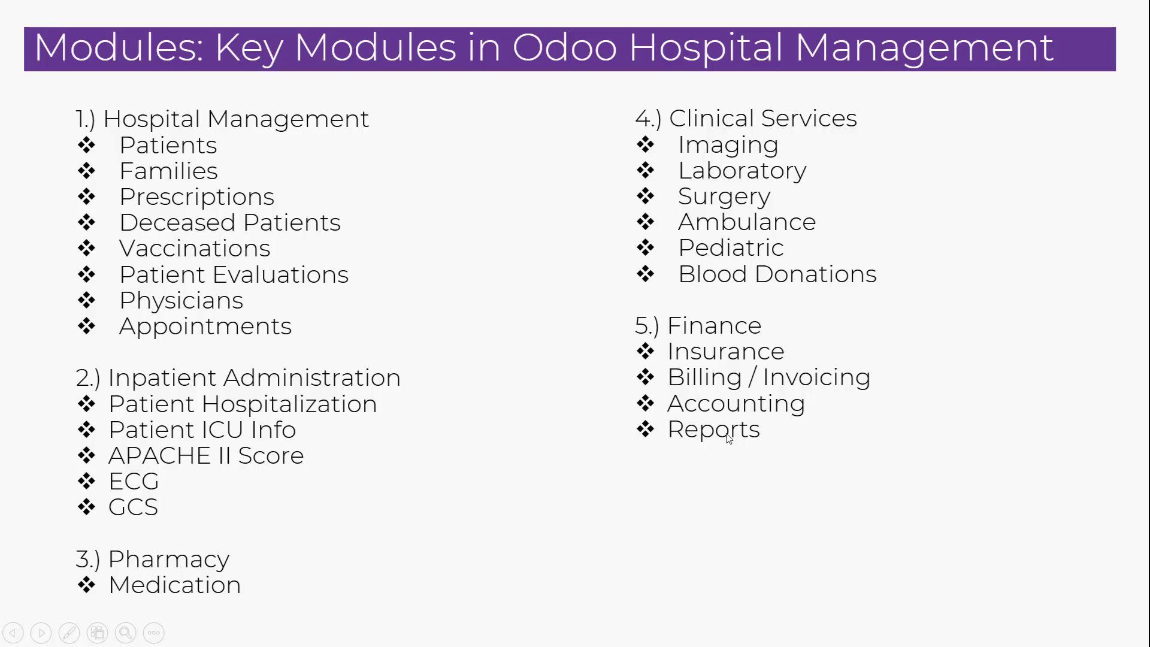
pyautogui.click(759, 415)
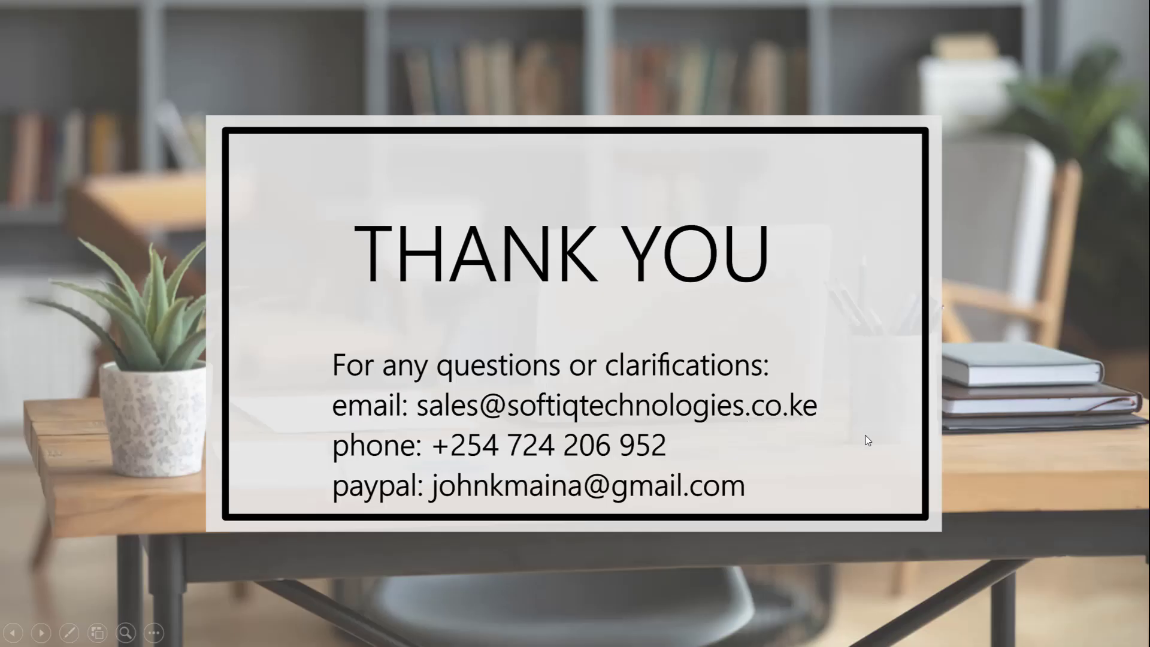